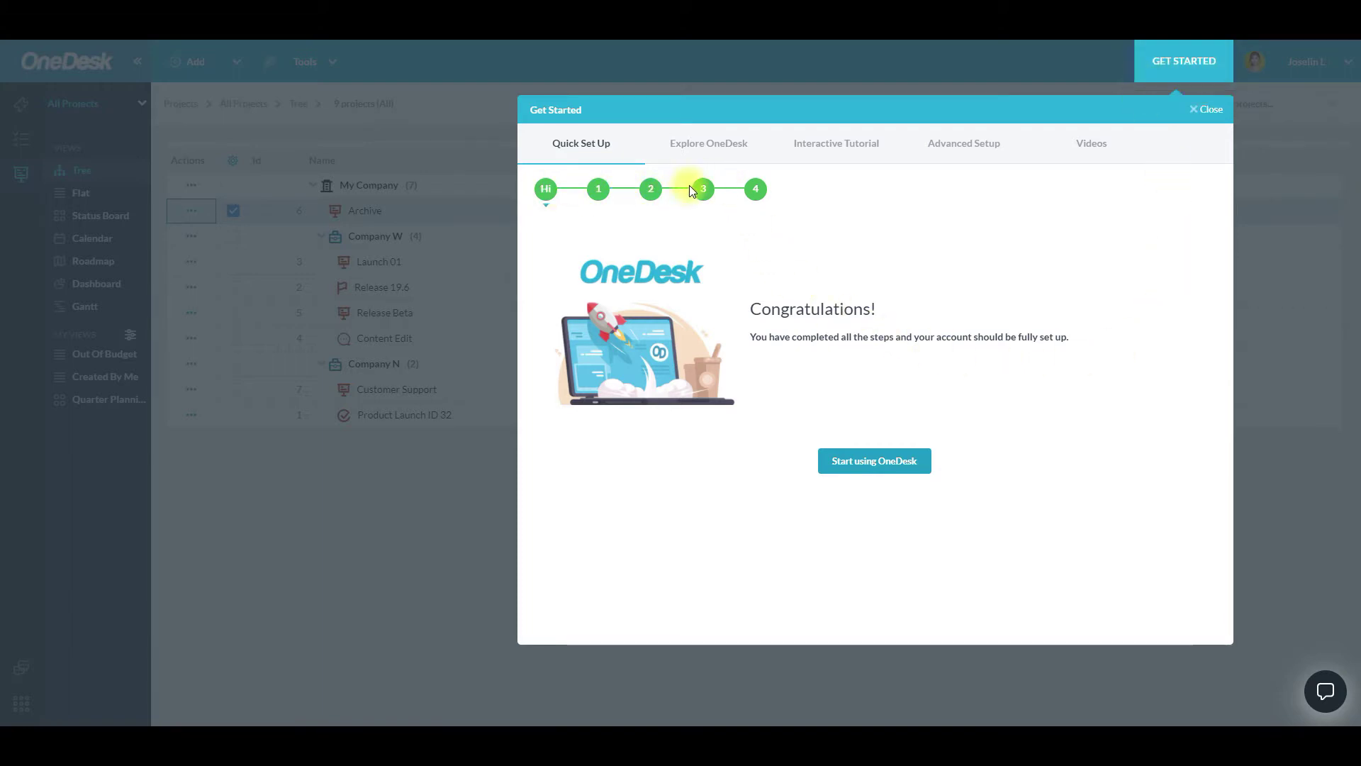
Finish the Get Started guide, open the customer app Widget from the account options, and expand the chat widget
click(863, 464)
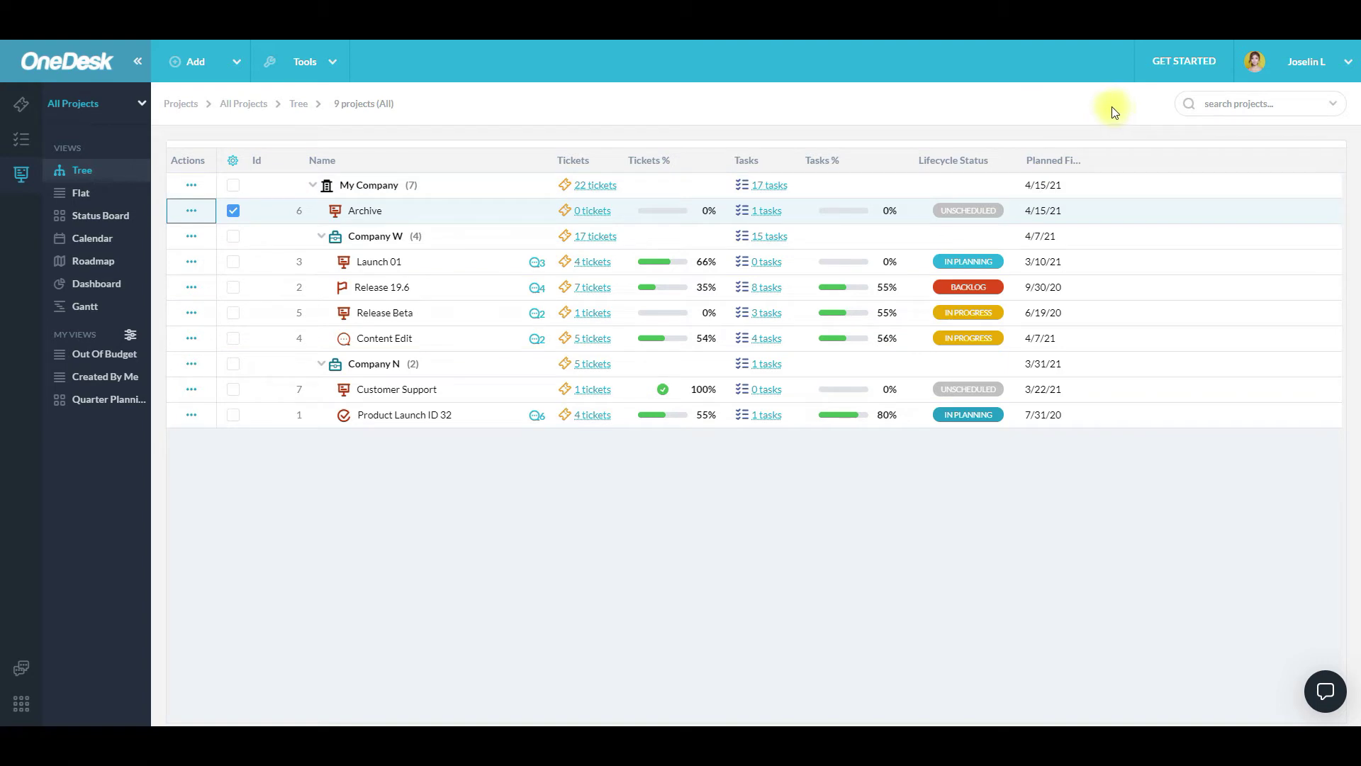
click(1266, 73)
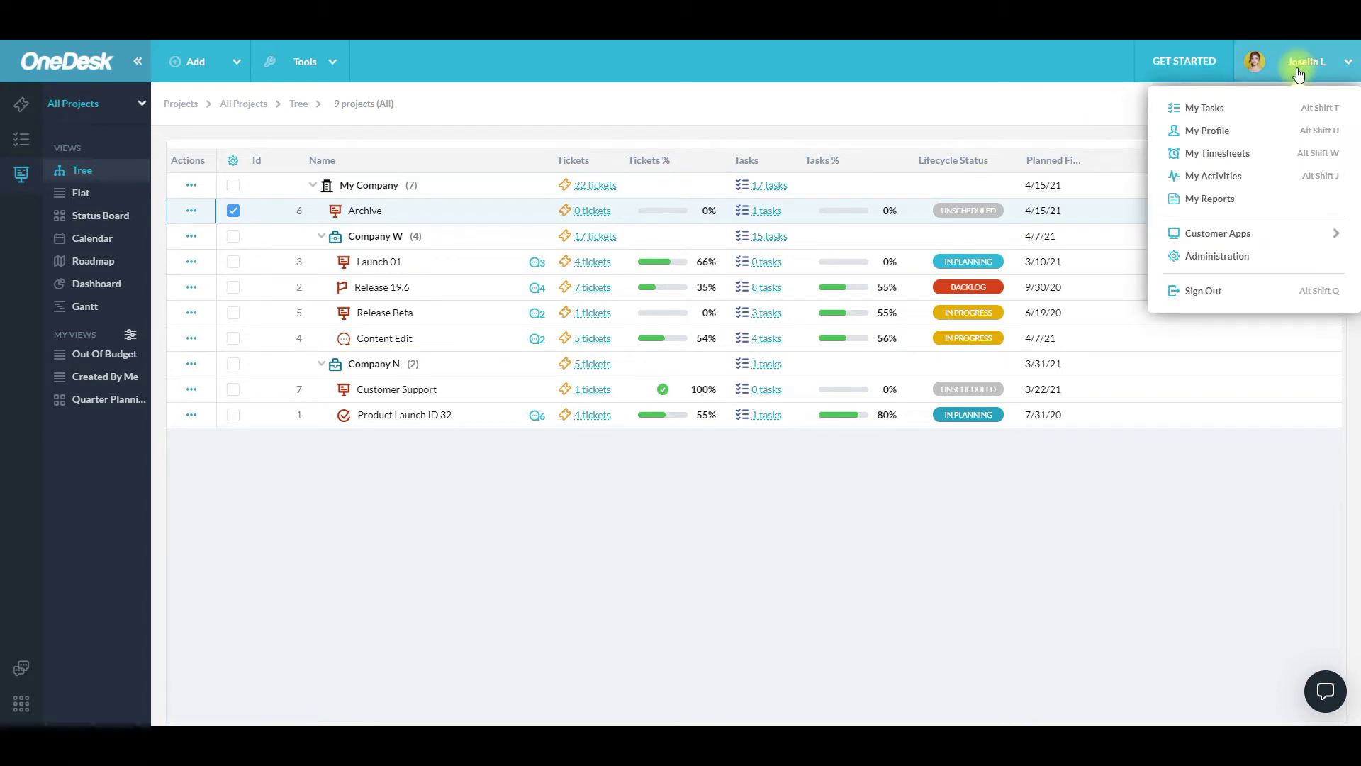
mouse_move(1245, 234)
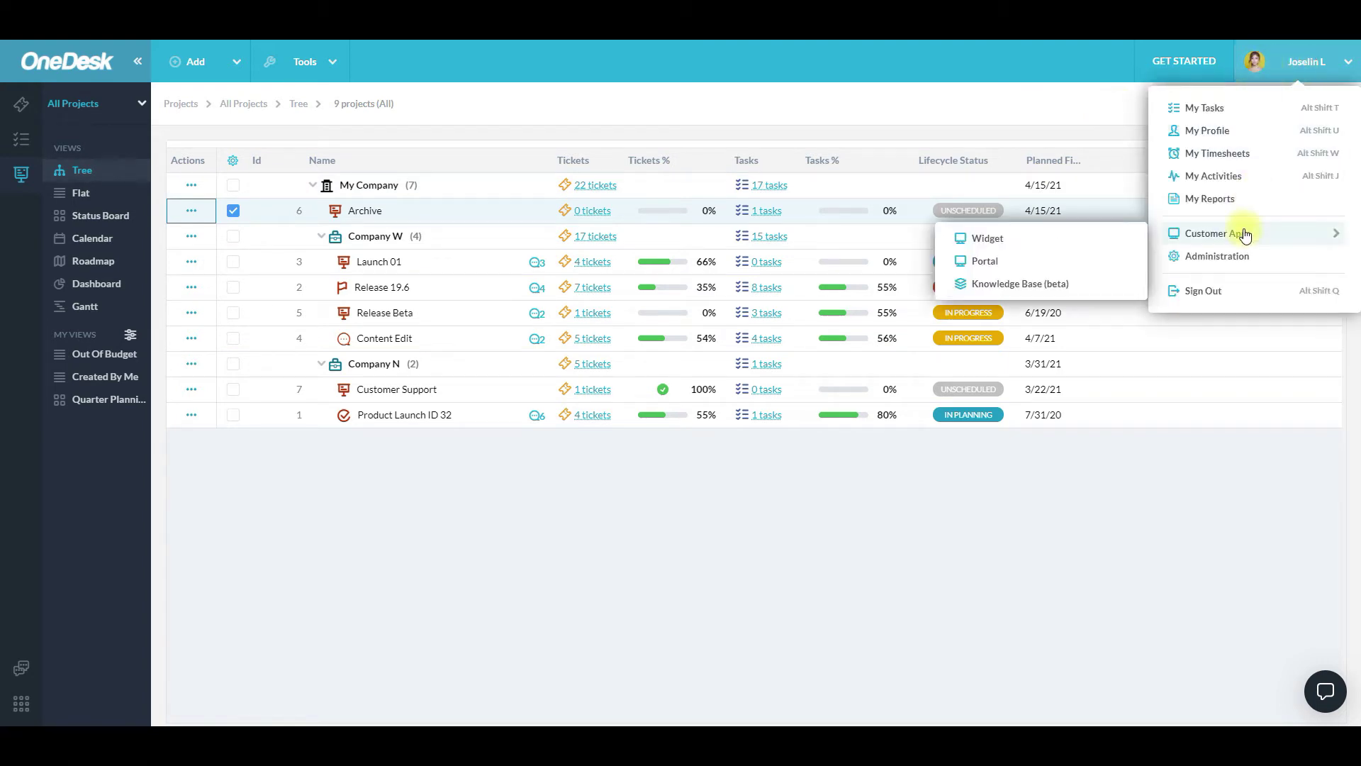
click(1028, 242)
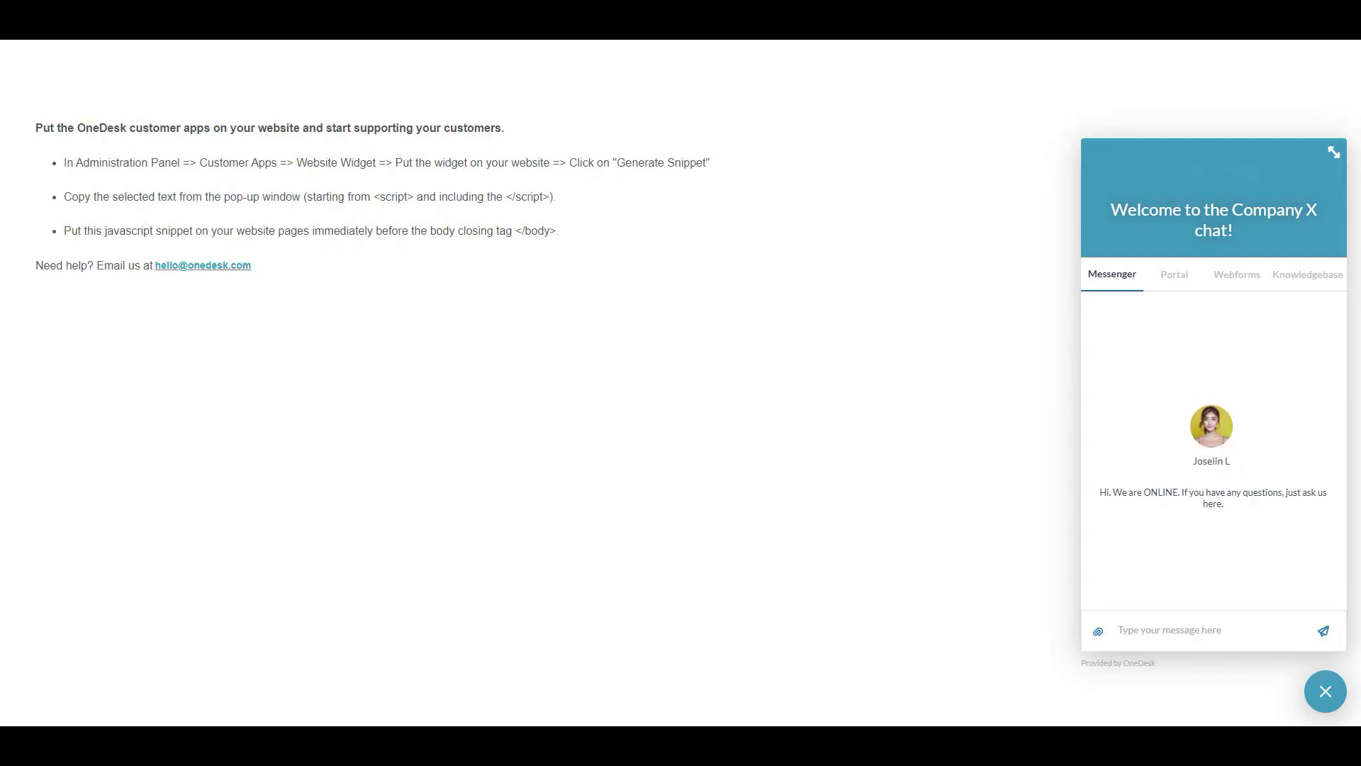
click(1333, 152)
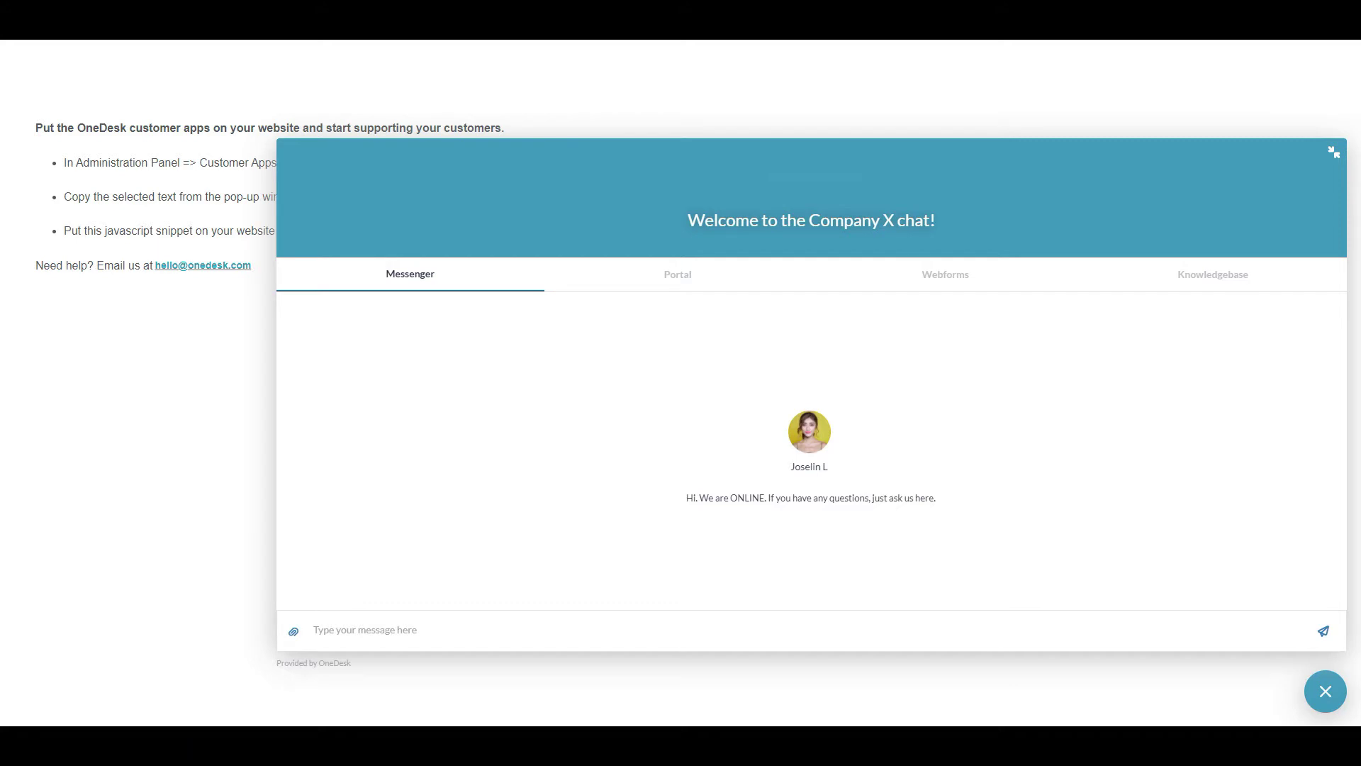
Send the messenger message "Hey. I have a problem with X." from the customer widget
click(505, 631)
text(Hey)
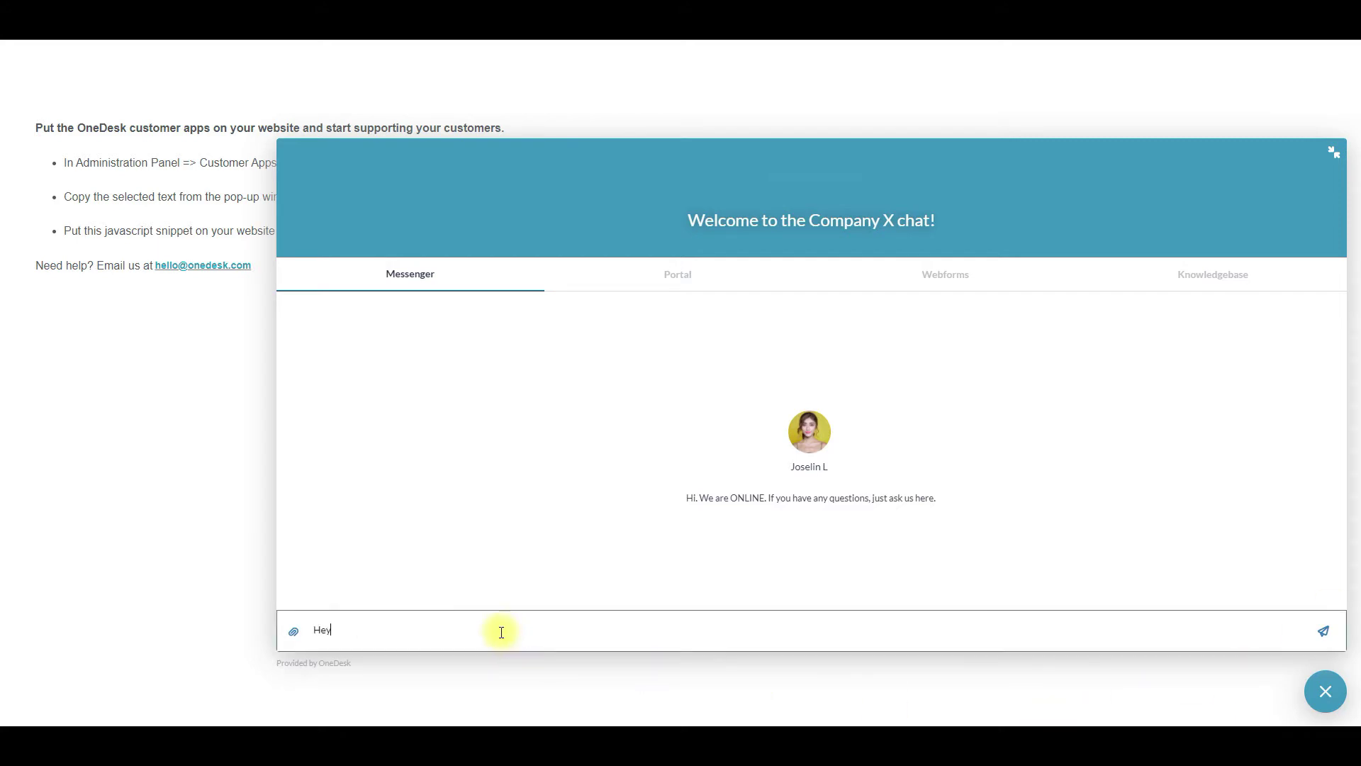
text(. I have a problem with X.)
click(1324, 632)
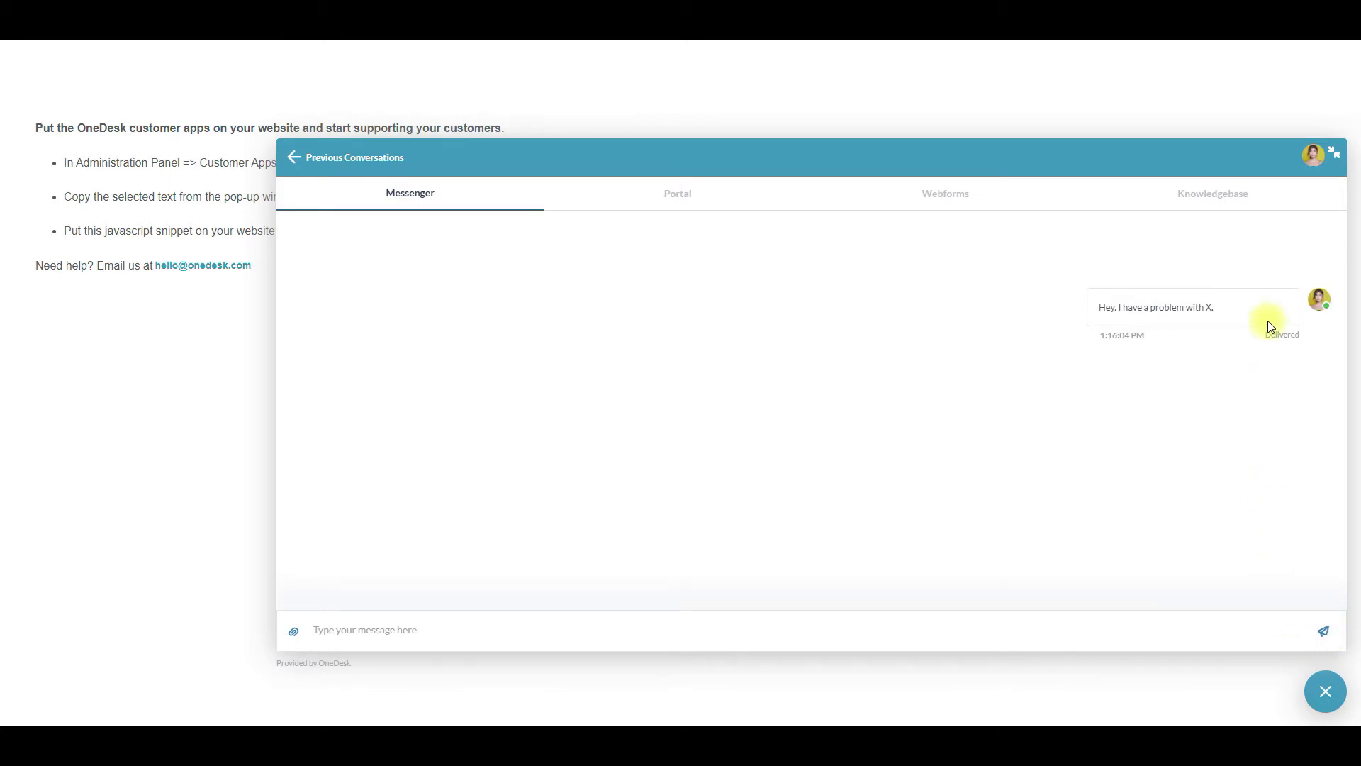
Look through the customer widget's Portal, the ticket webform and the Knowledgebase
click(674, 206)
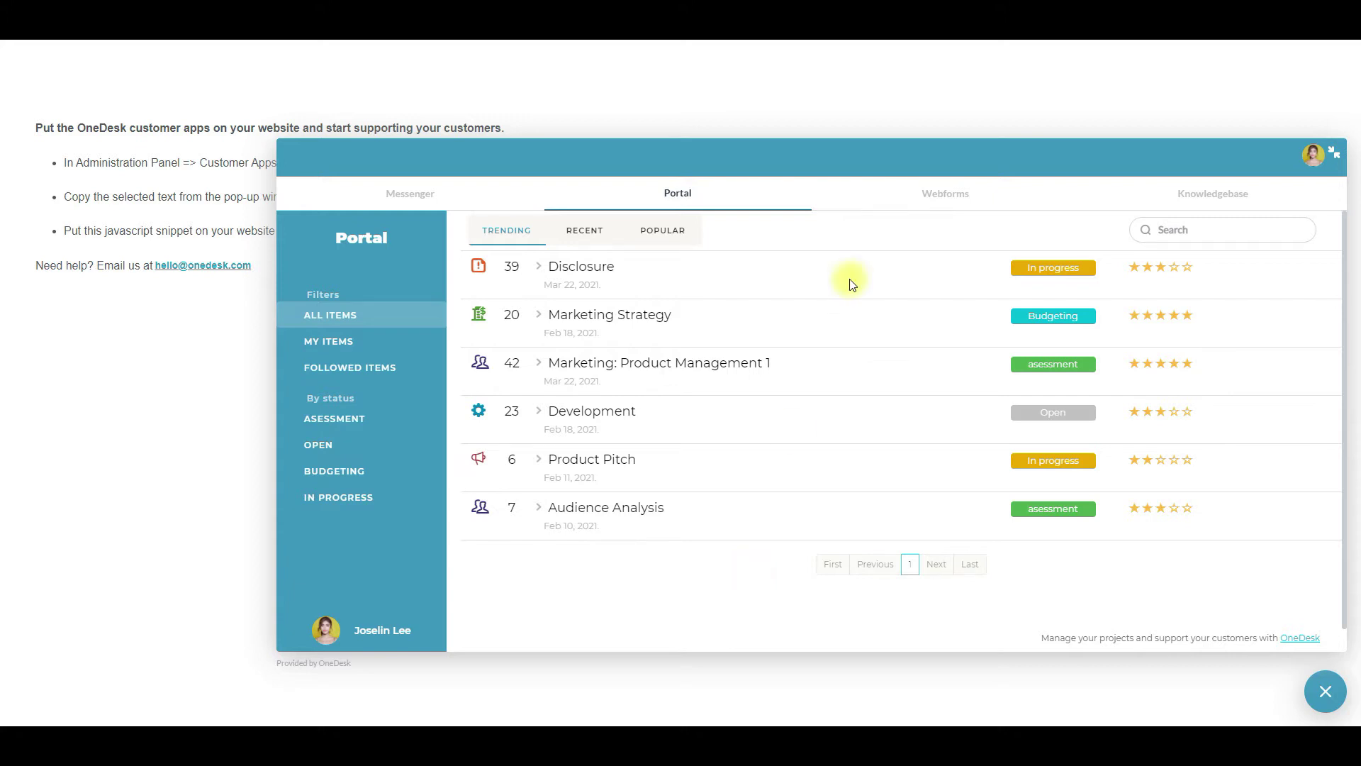
click(943, 193)
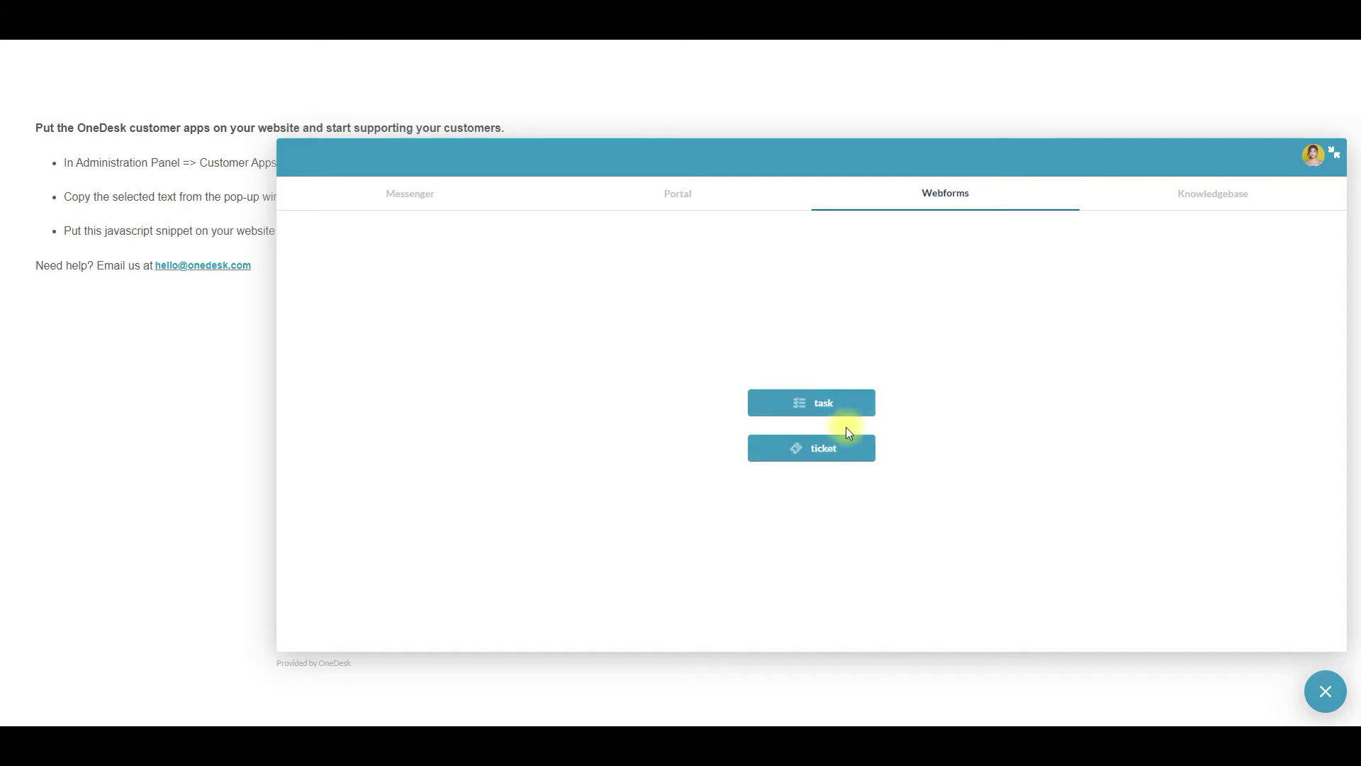
click(846, 449)
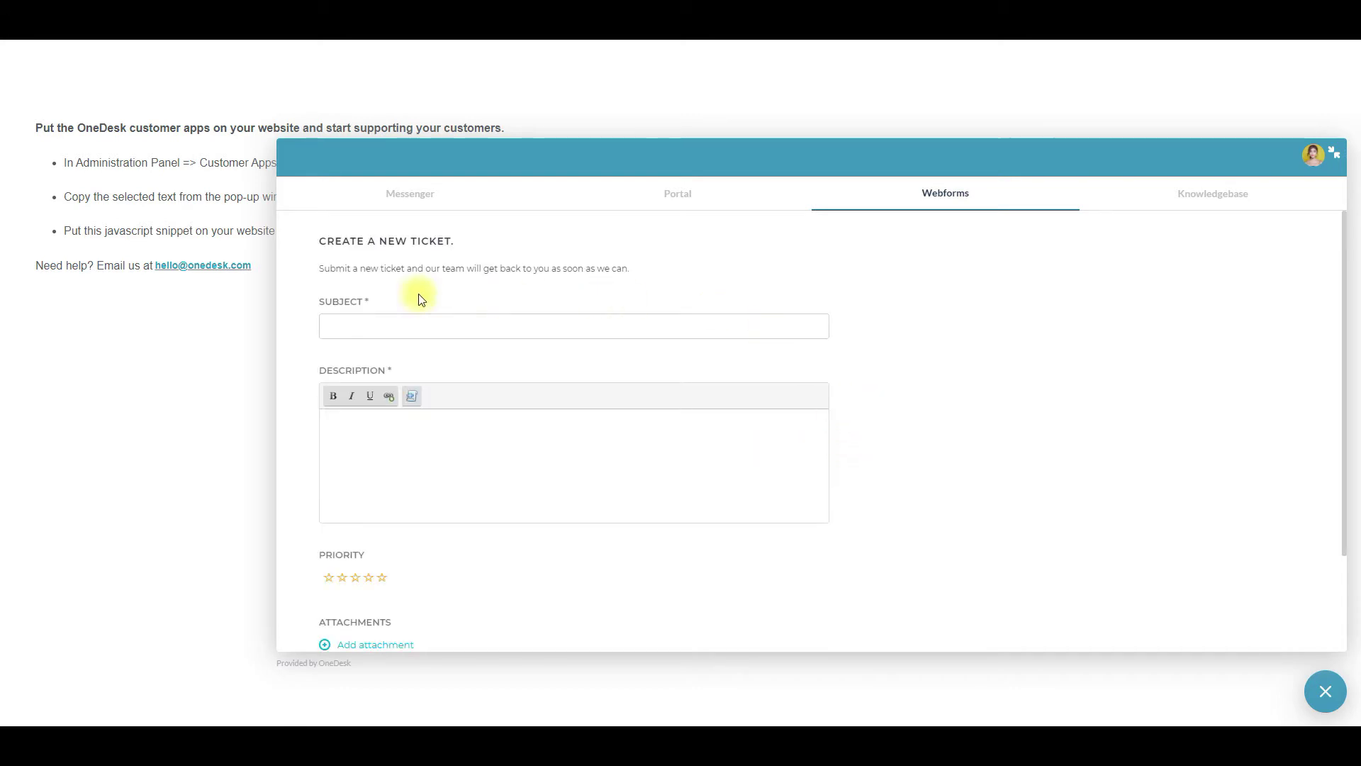
scroll(539, 426, down, 2)
scroll(553, 443, up, 2)
click(650, 333)
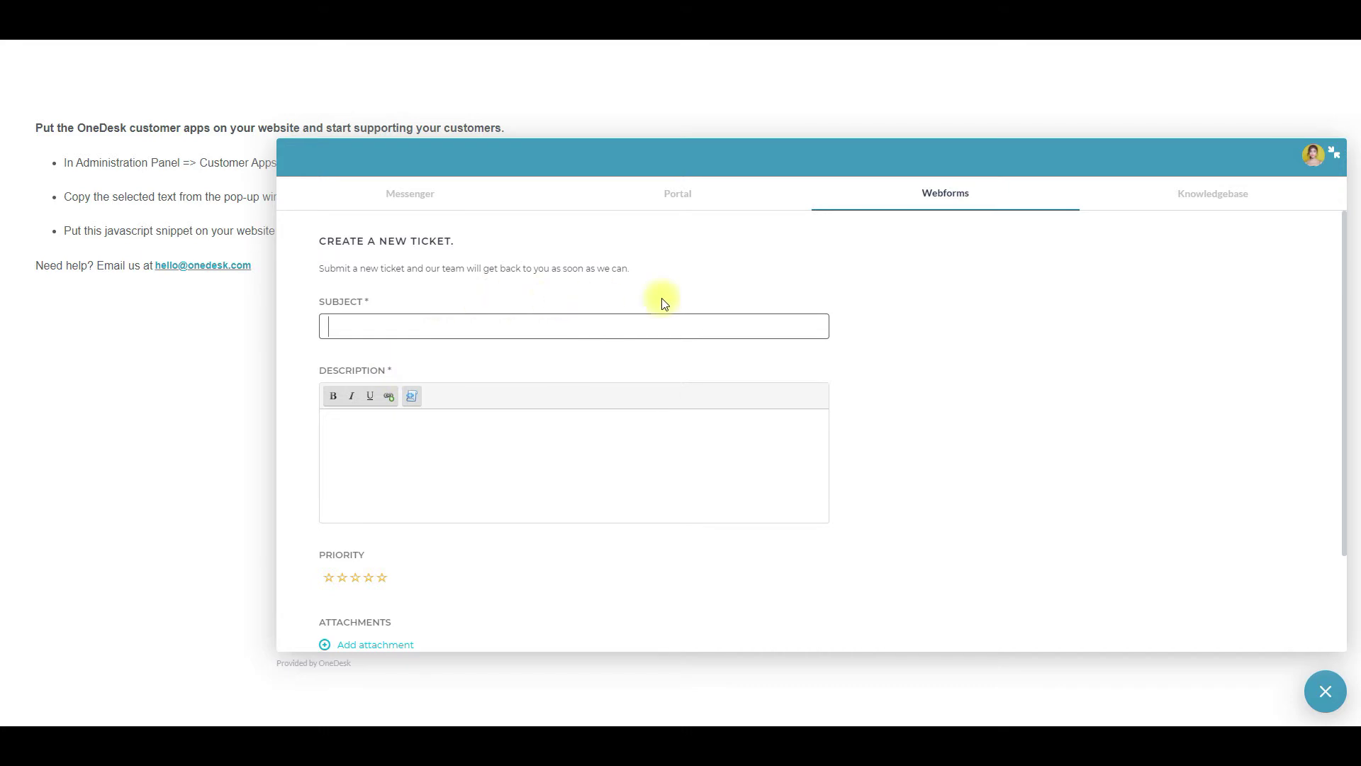
click(1214, 197)
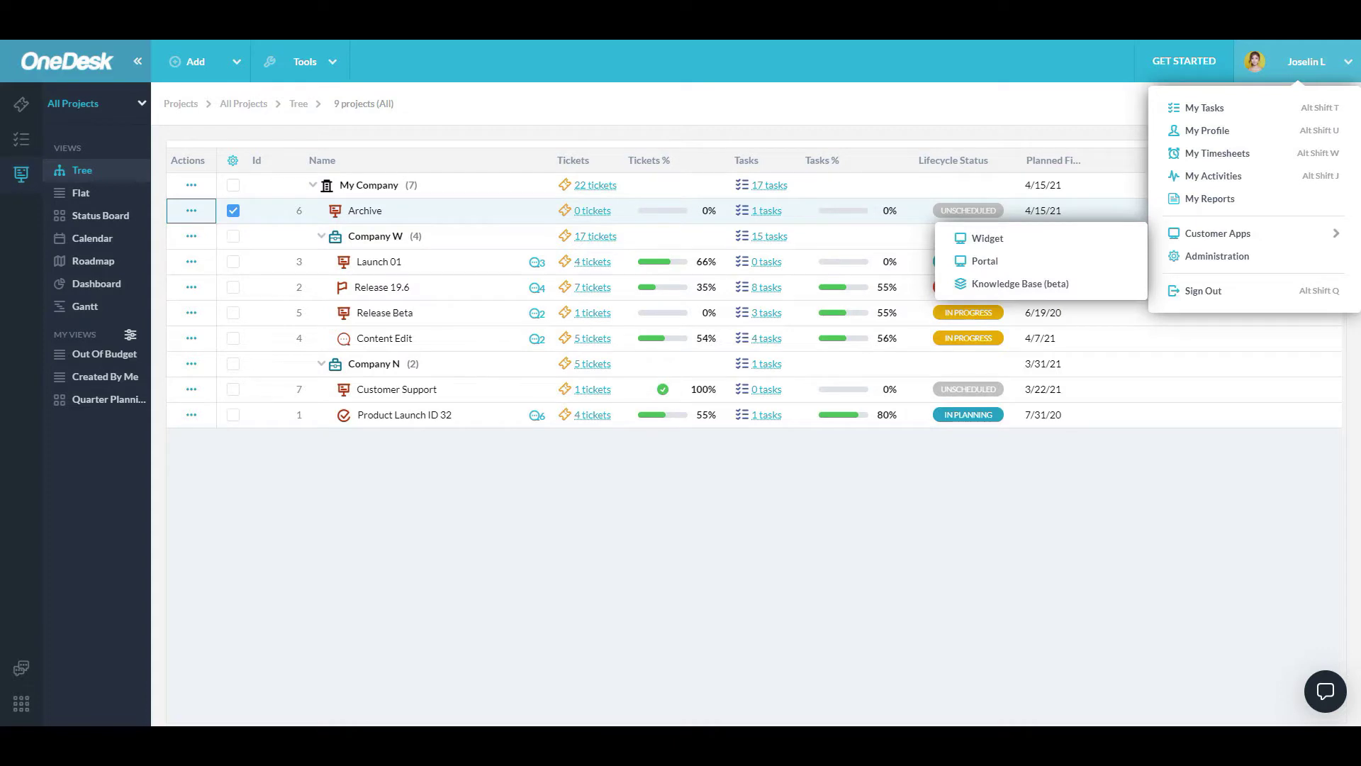
Return from the customer apps and view the tickets, tasks and projects lists in turn
click(486, 507)
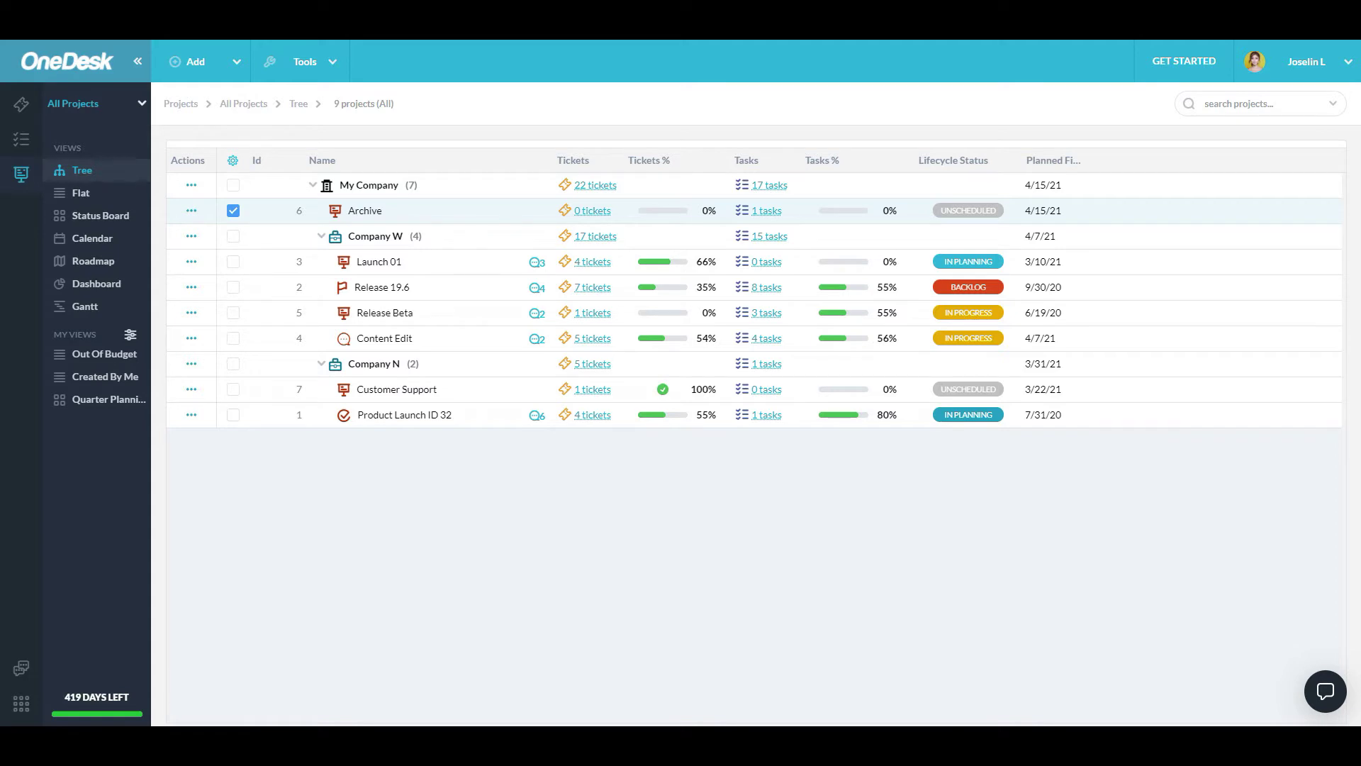
click(22, 109)
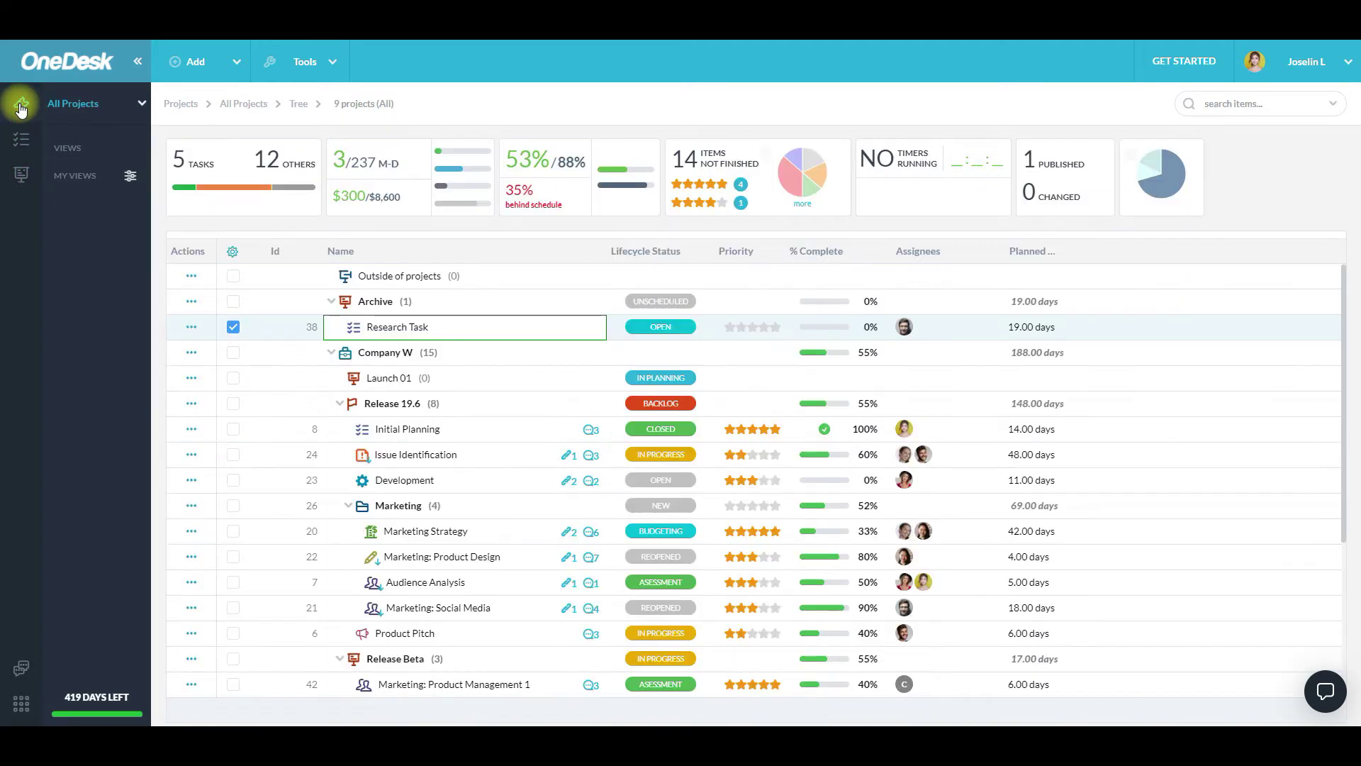
click(22, 140)
click(19, 172)
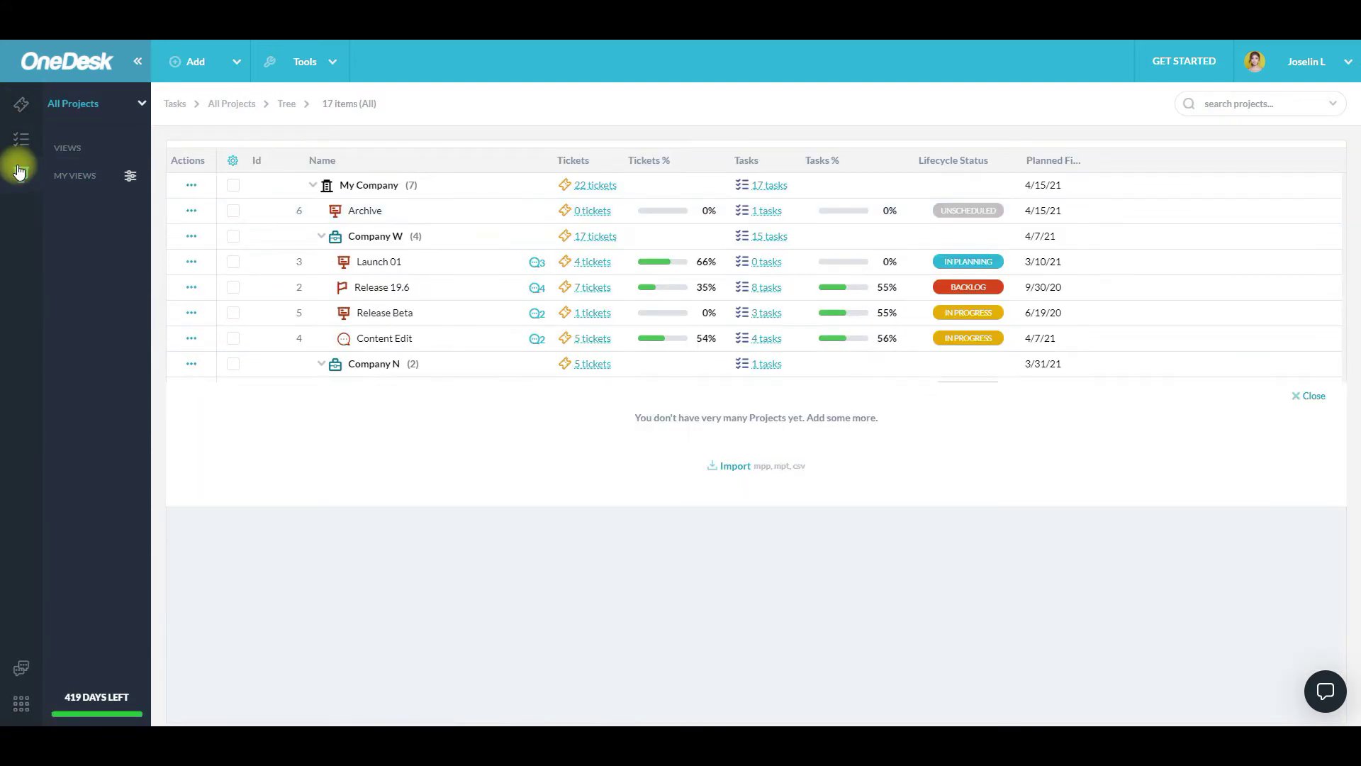
Limit the tasks and projects views to Release 19.6 and clear that project filter
click(22, 140)
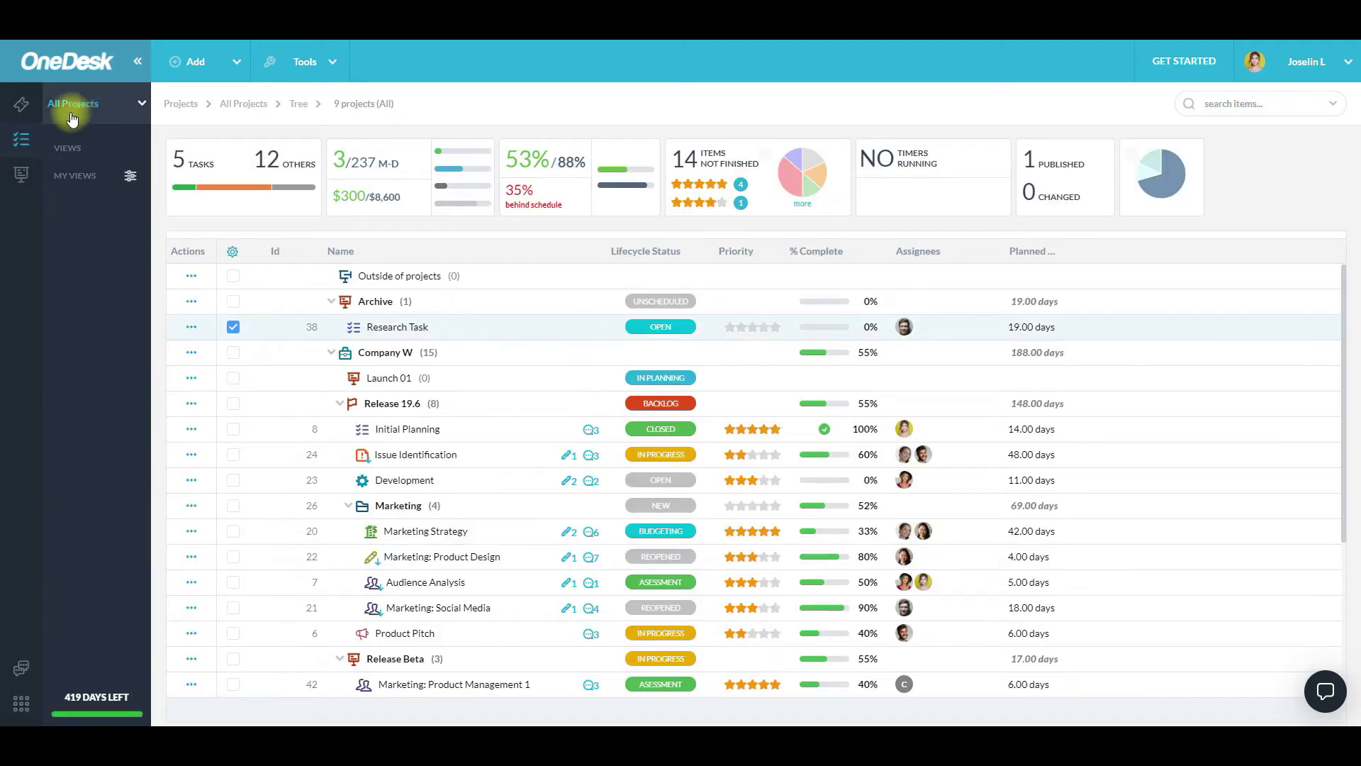
click(86, 108)
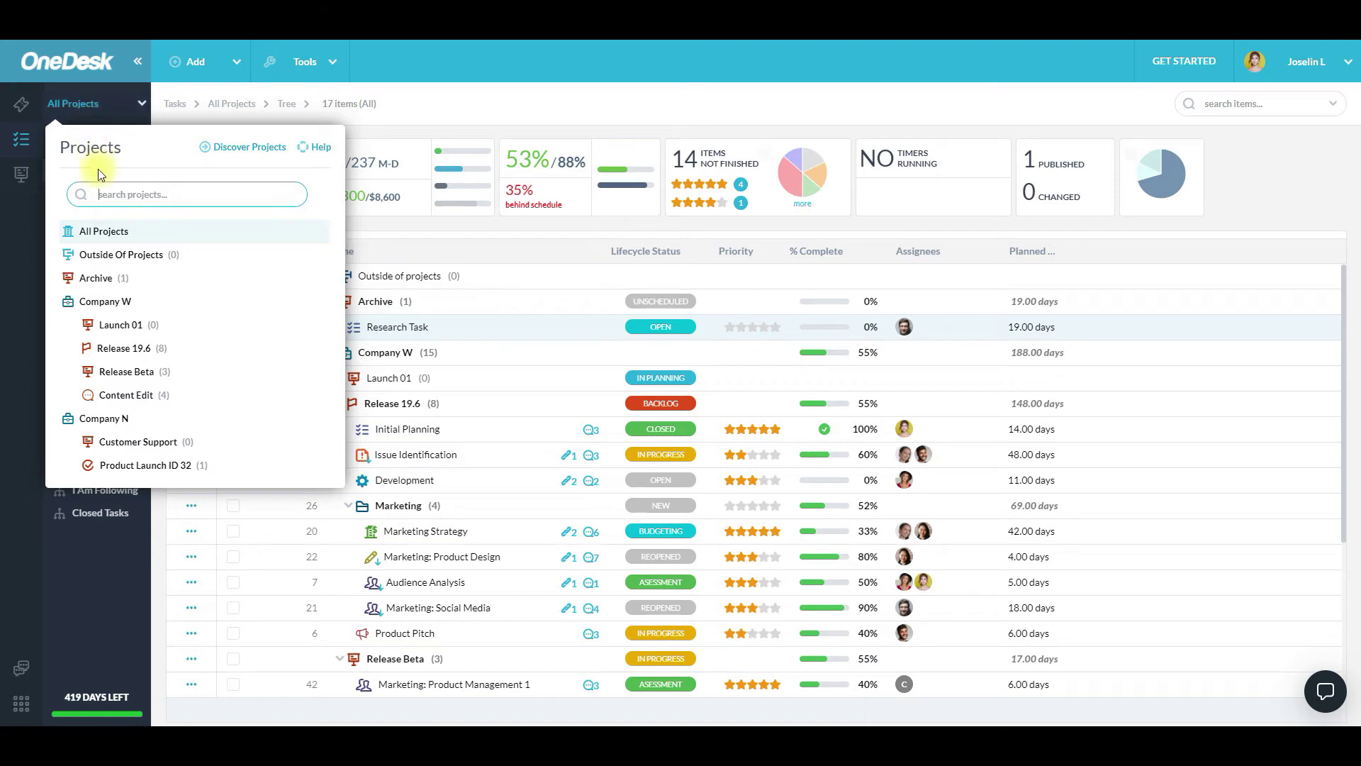
click(126, 349)
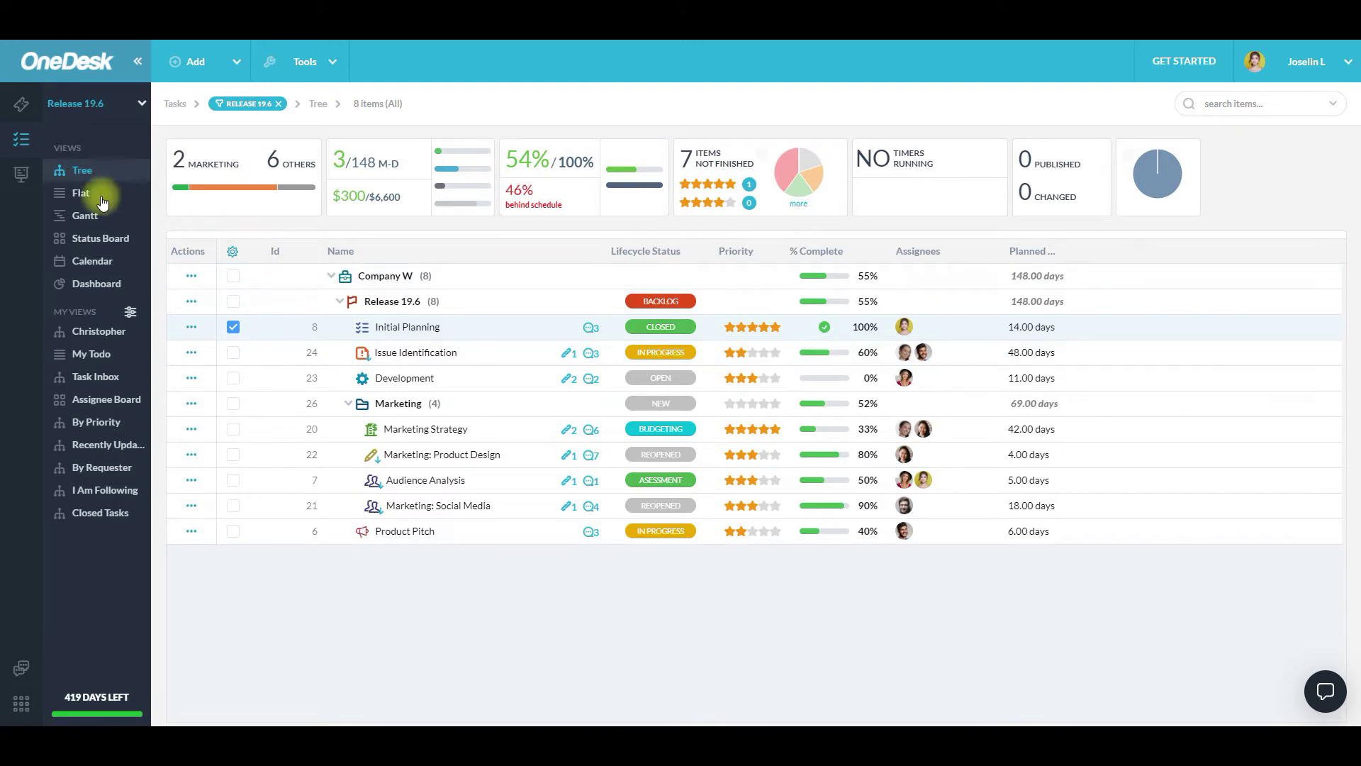
click(21, 174)
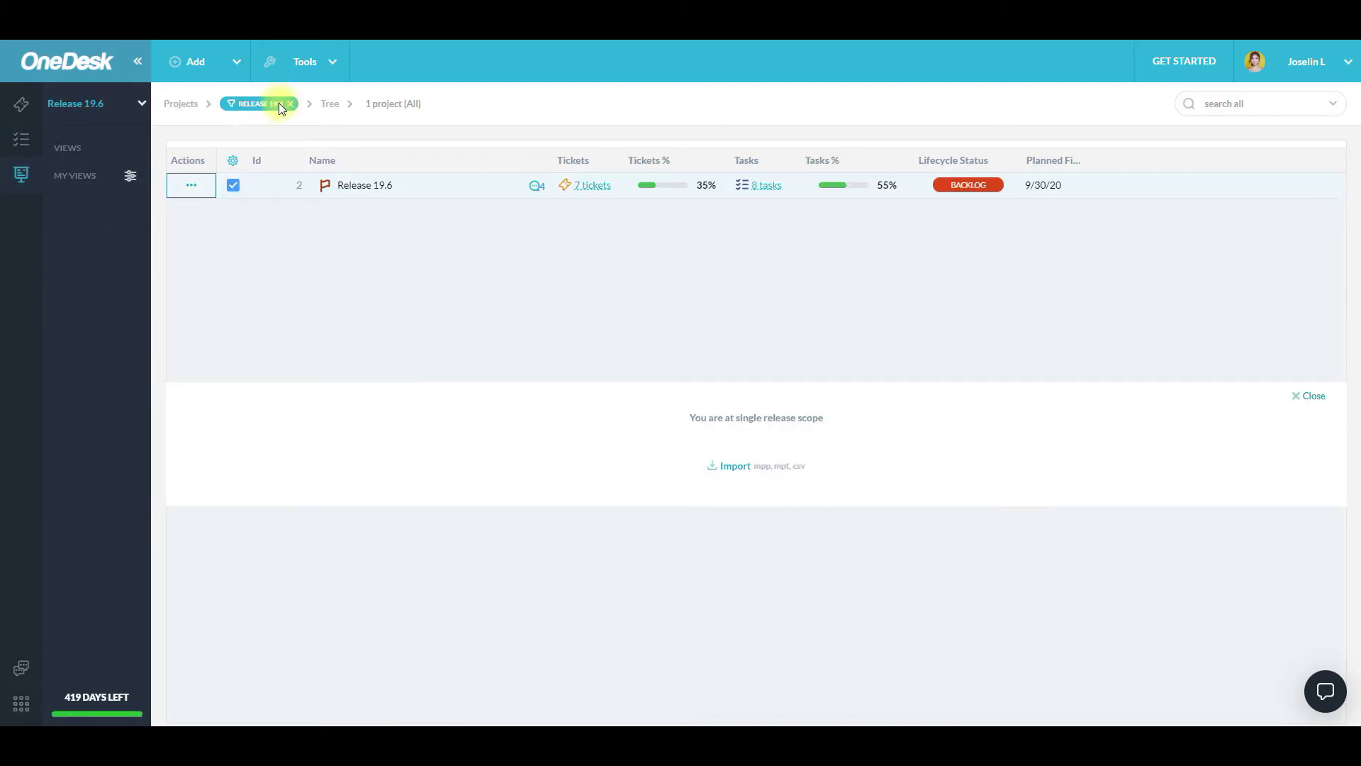
click(290, 104)
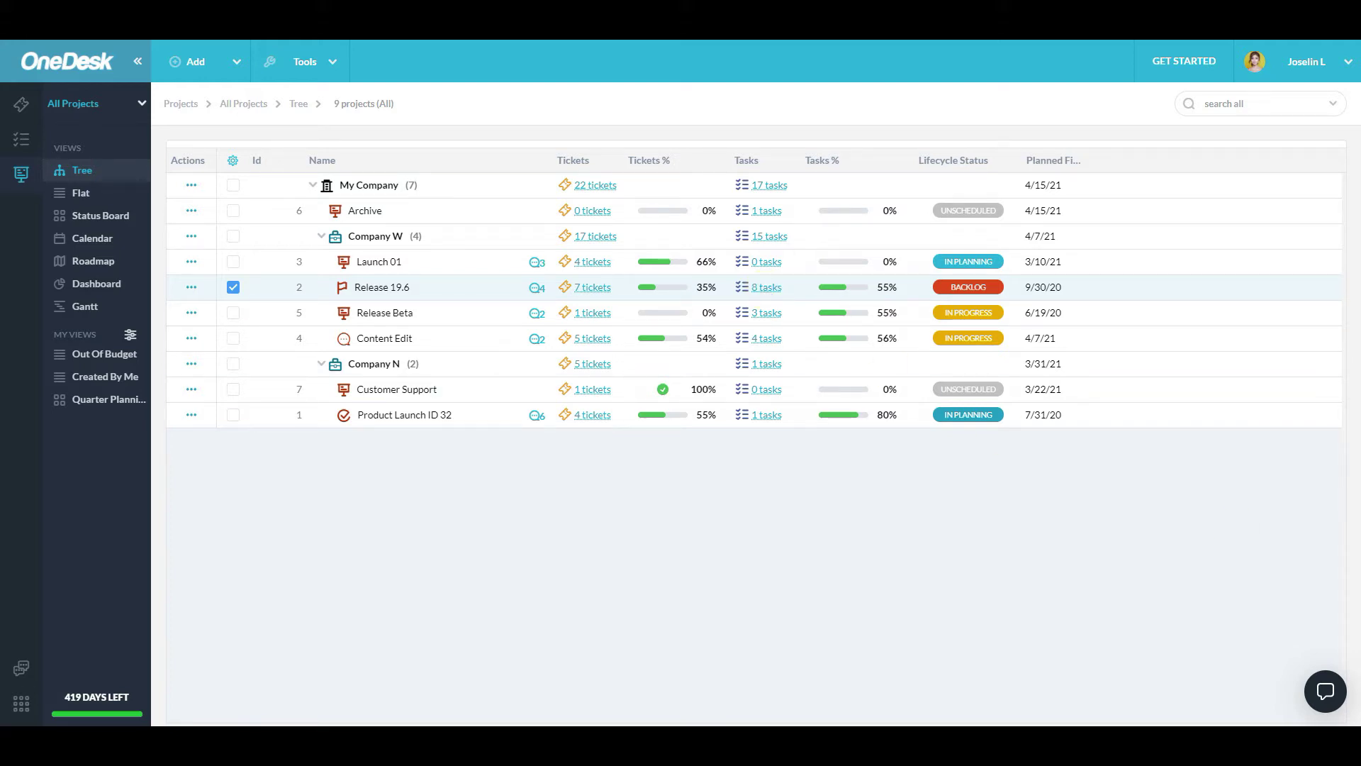
View the full details of the ticket "Help with resetting my password." and close them
click(22, 112)
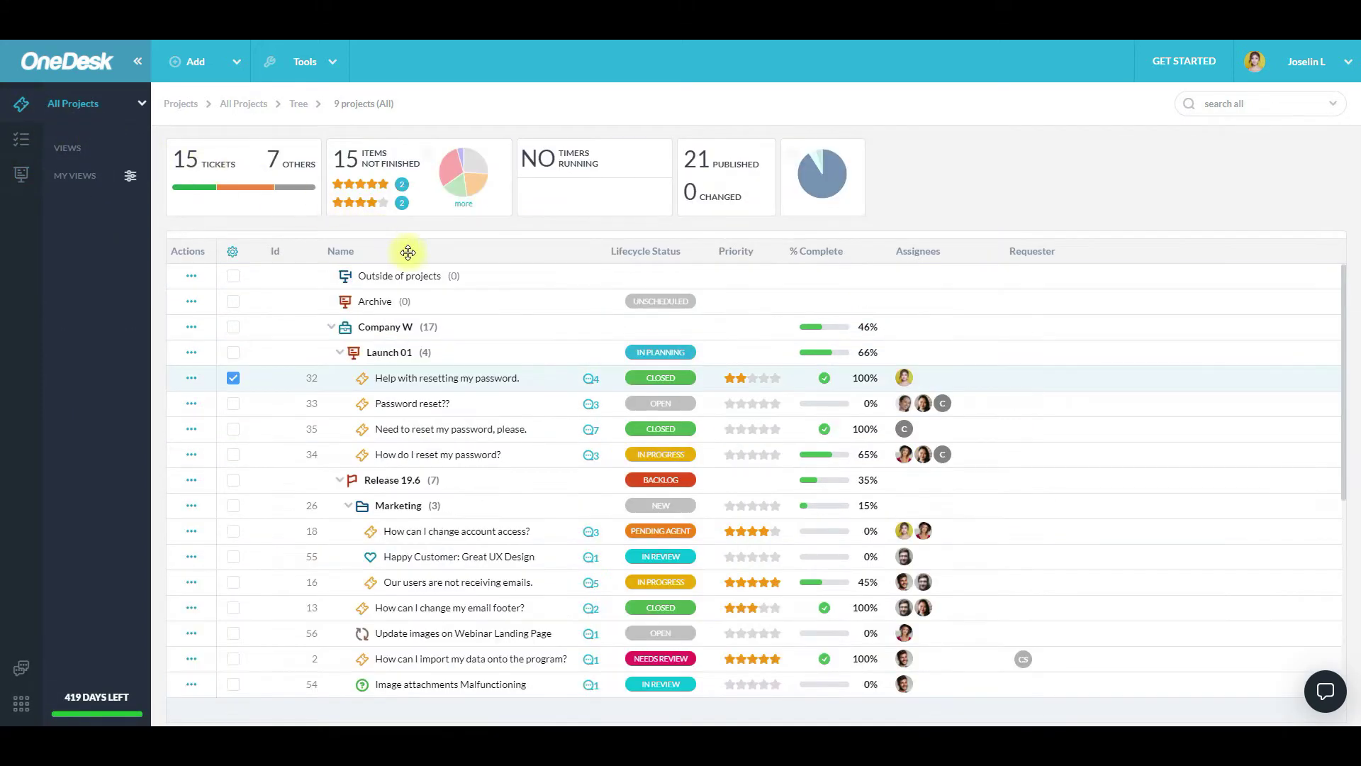
double_click(303, 380)
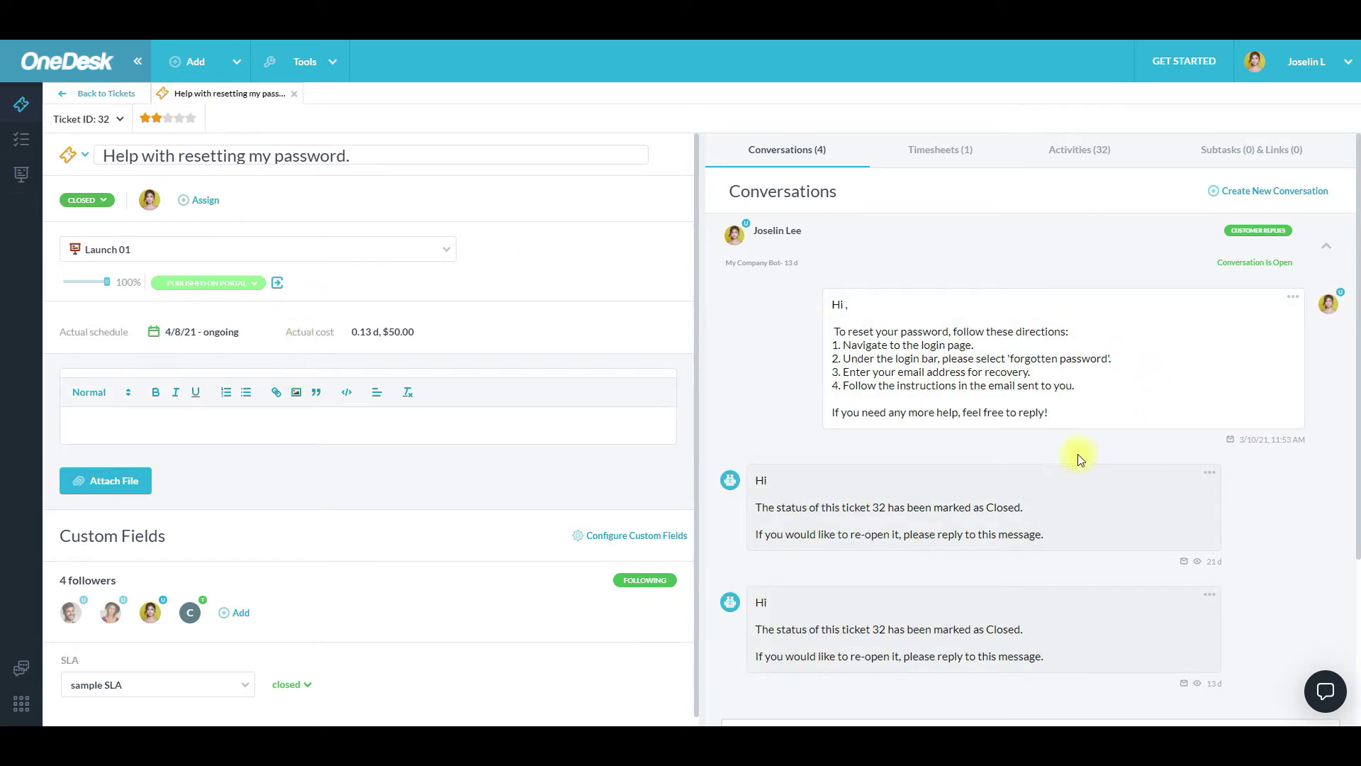
click(293, 94)
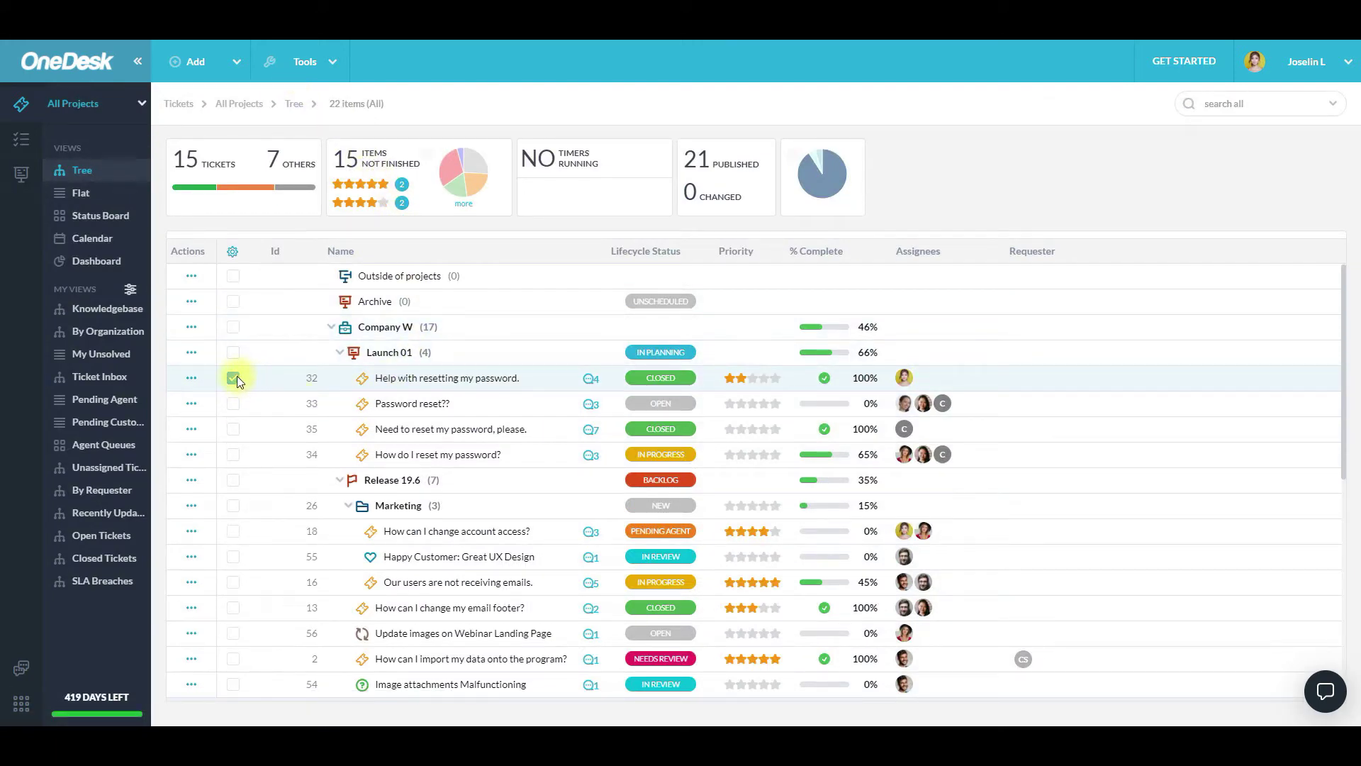
Enable the view option to dock detail panels on the right
click(303, 76)
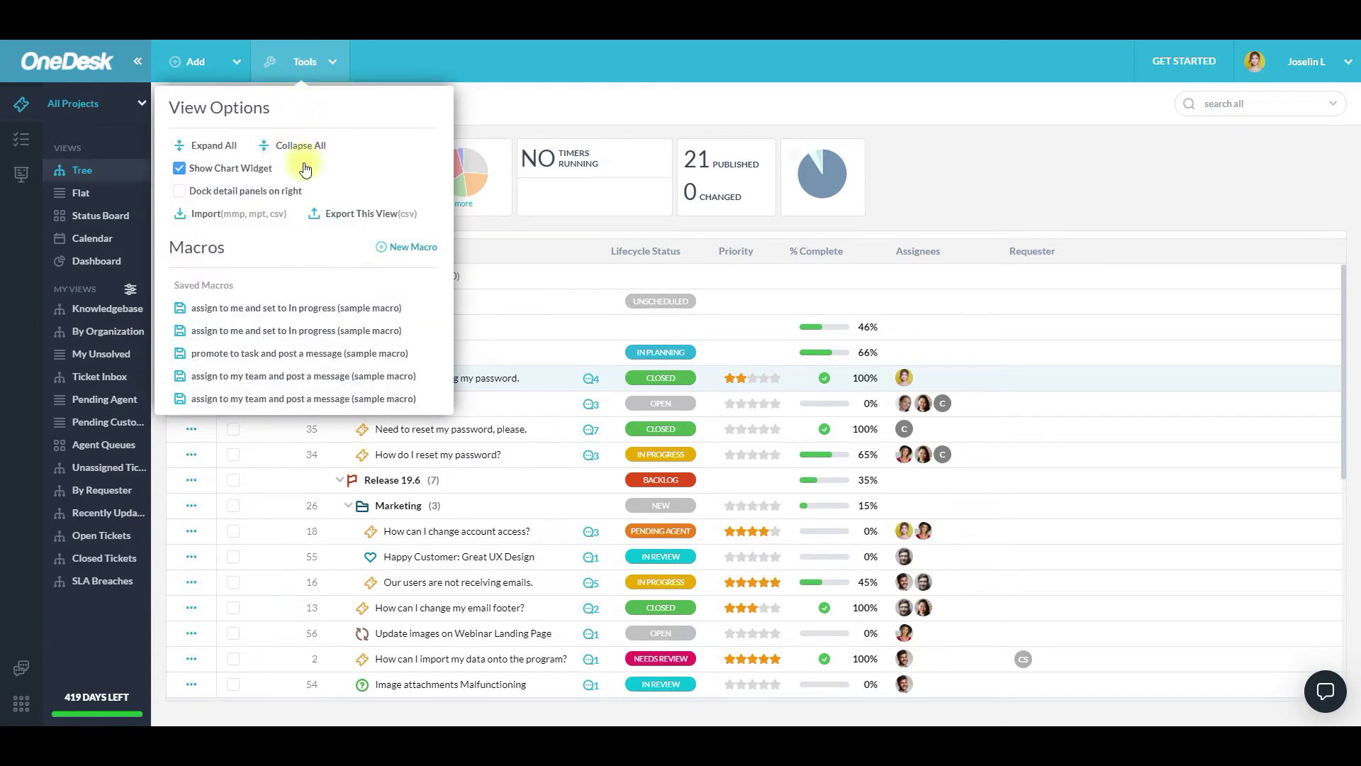
click(280, 195)
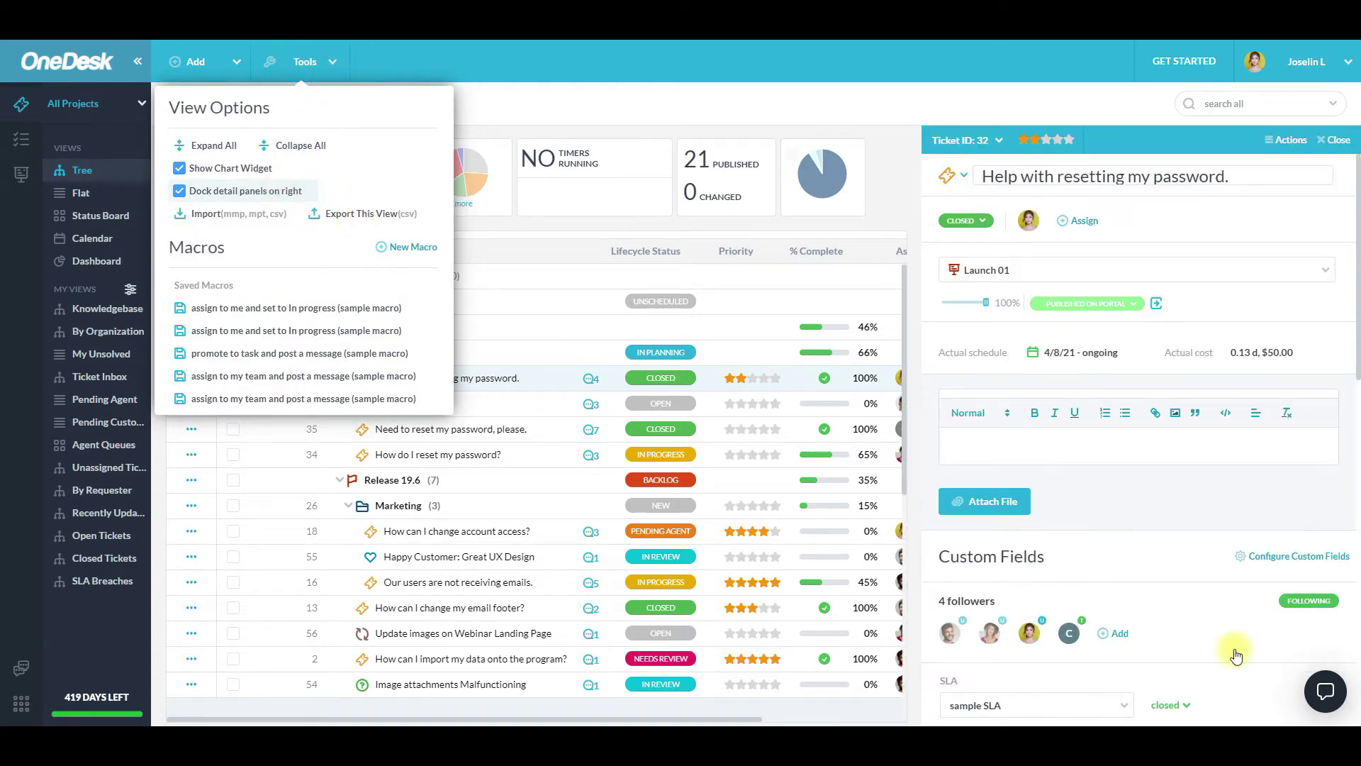
click(1167, 473)
Examine the docked ticket details and conversation, select the other password tickets under Launch 01, and close the detail panel
scroll(1167, 448, down, 3)
scroll(1165, 449, down, 5)
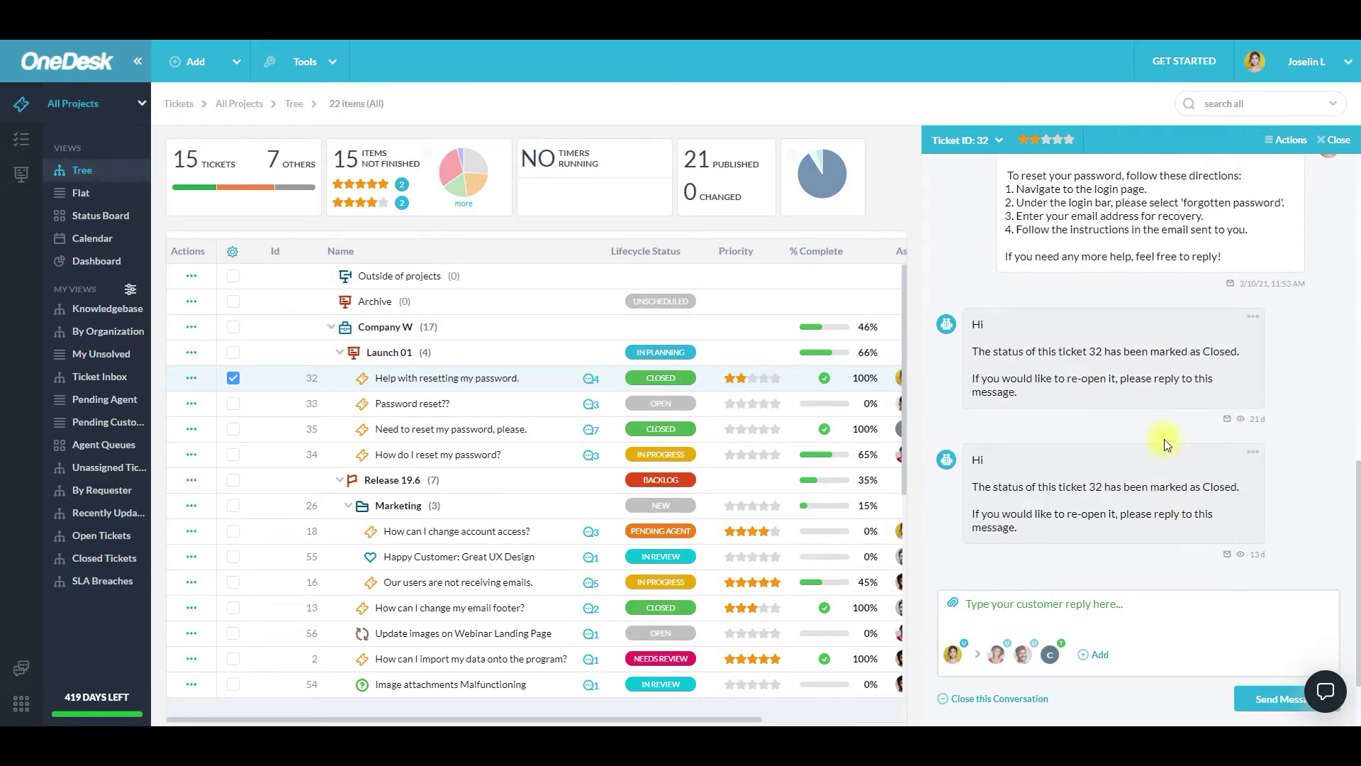
scroll(1166, 441, up, 7)
scroll(1167, 439, up, 2)
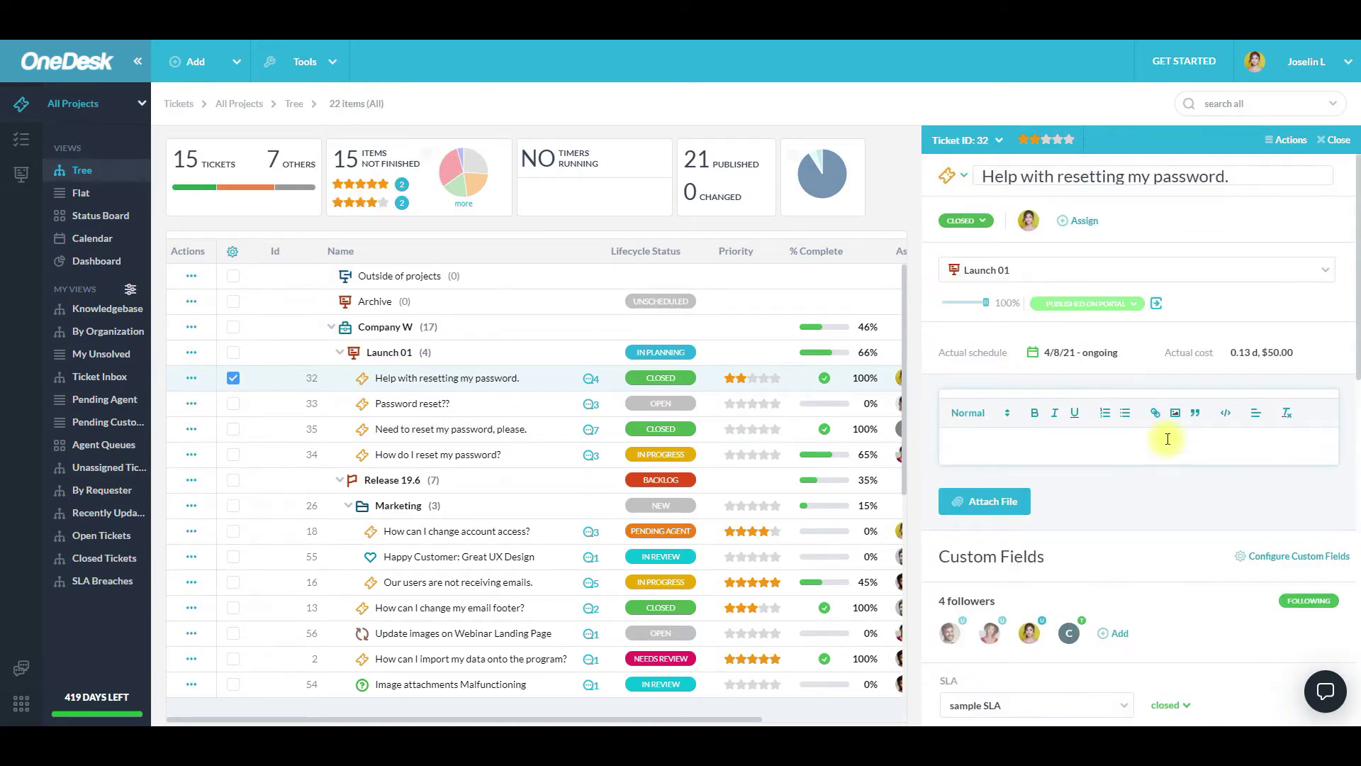
click(430, 404)
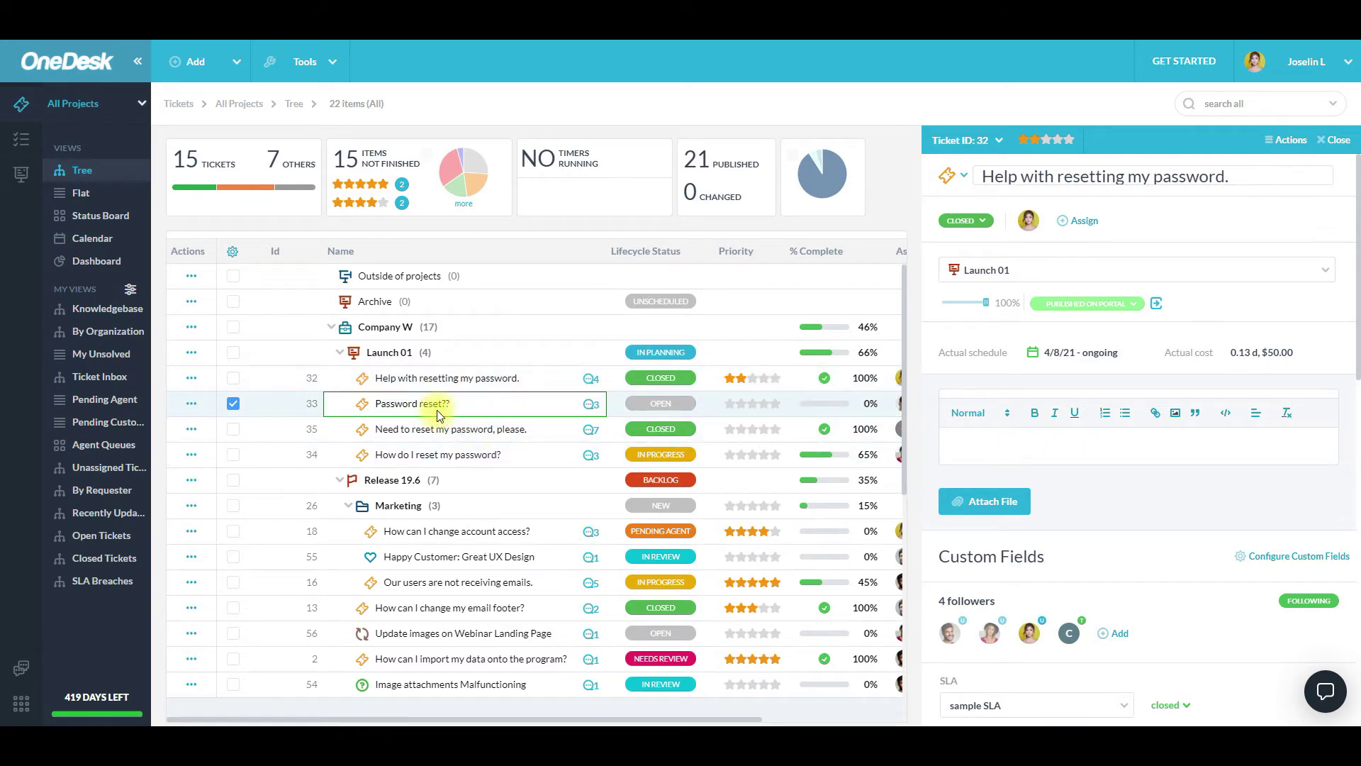
click(447, 430)
click(451, 453)
click(433, 379)
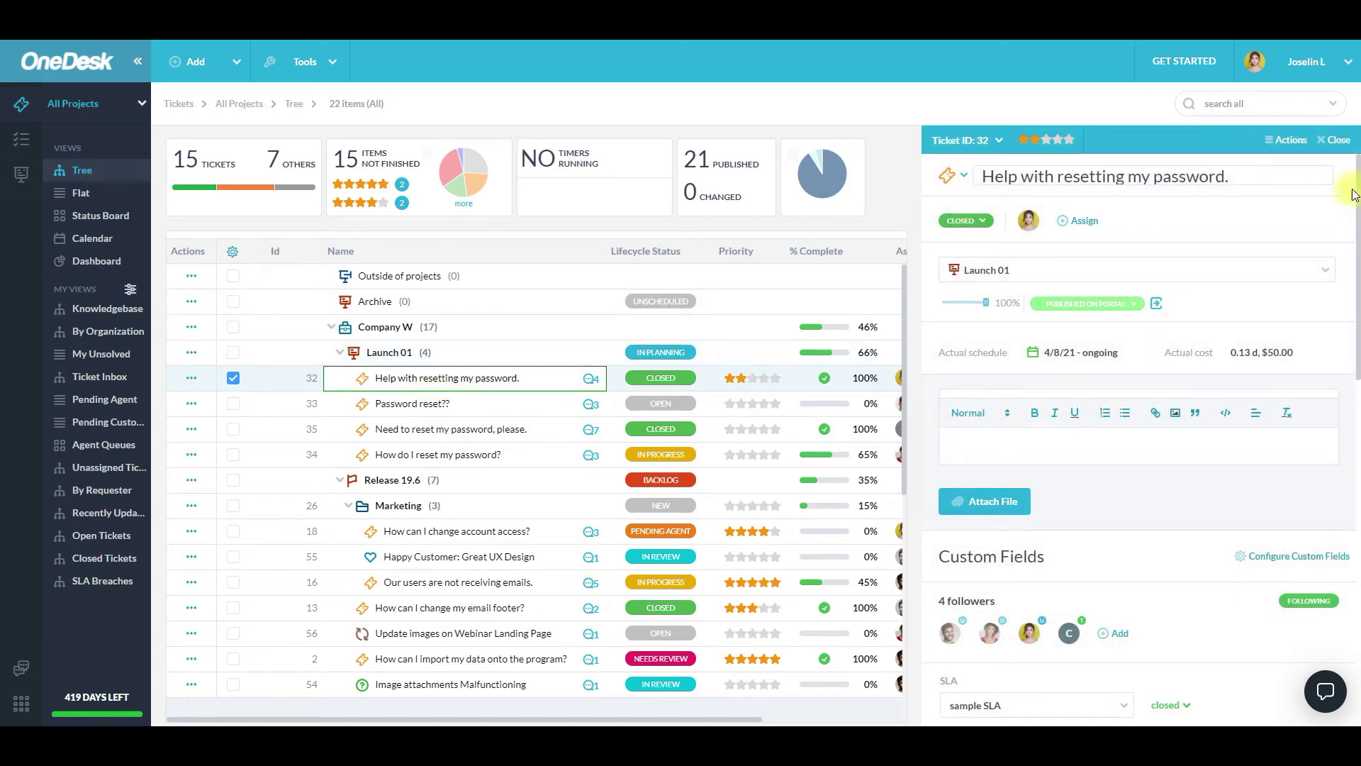
click(1337, 140)
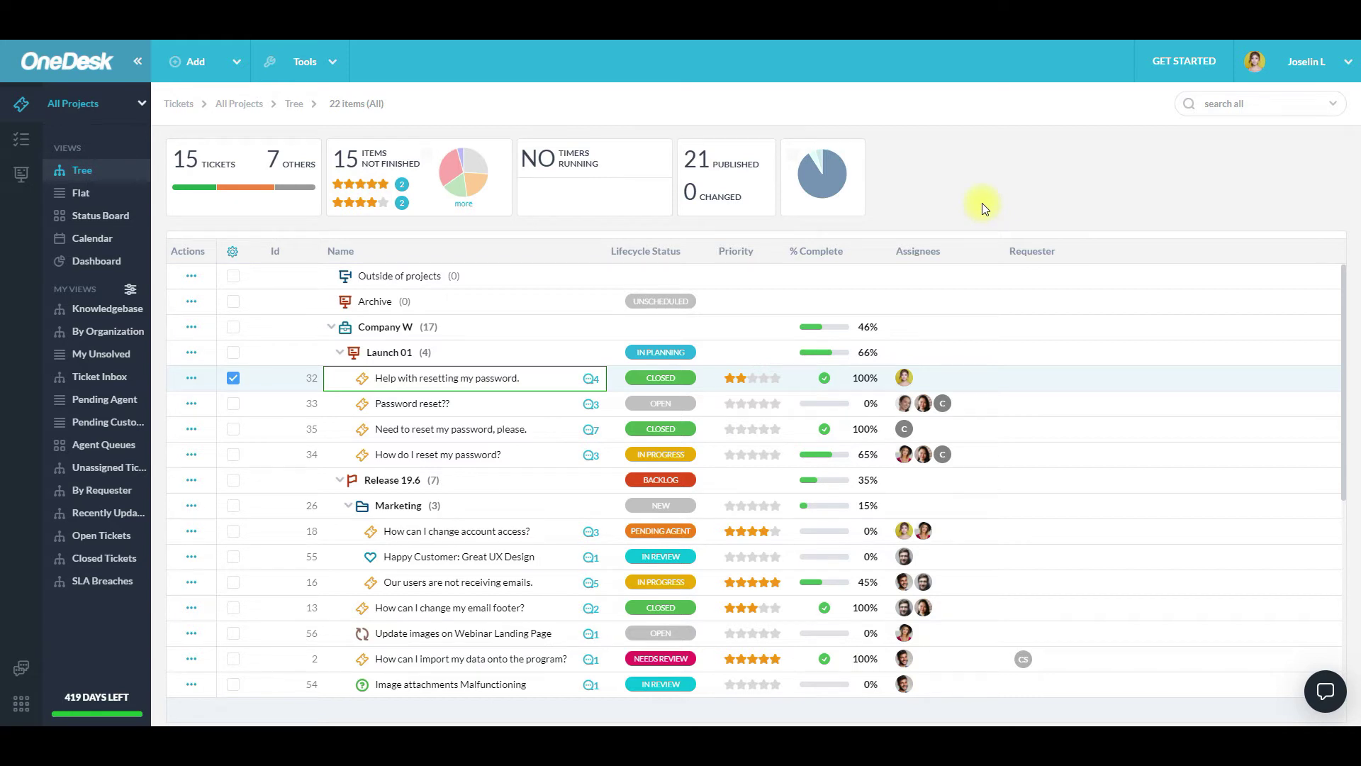
Open the ticket settings in Administration and highlight the creation email of the ticket type
click(21, 708)
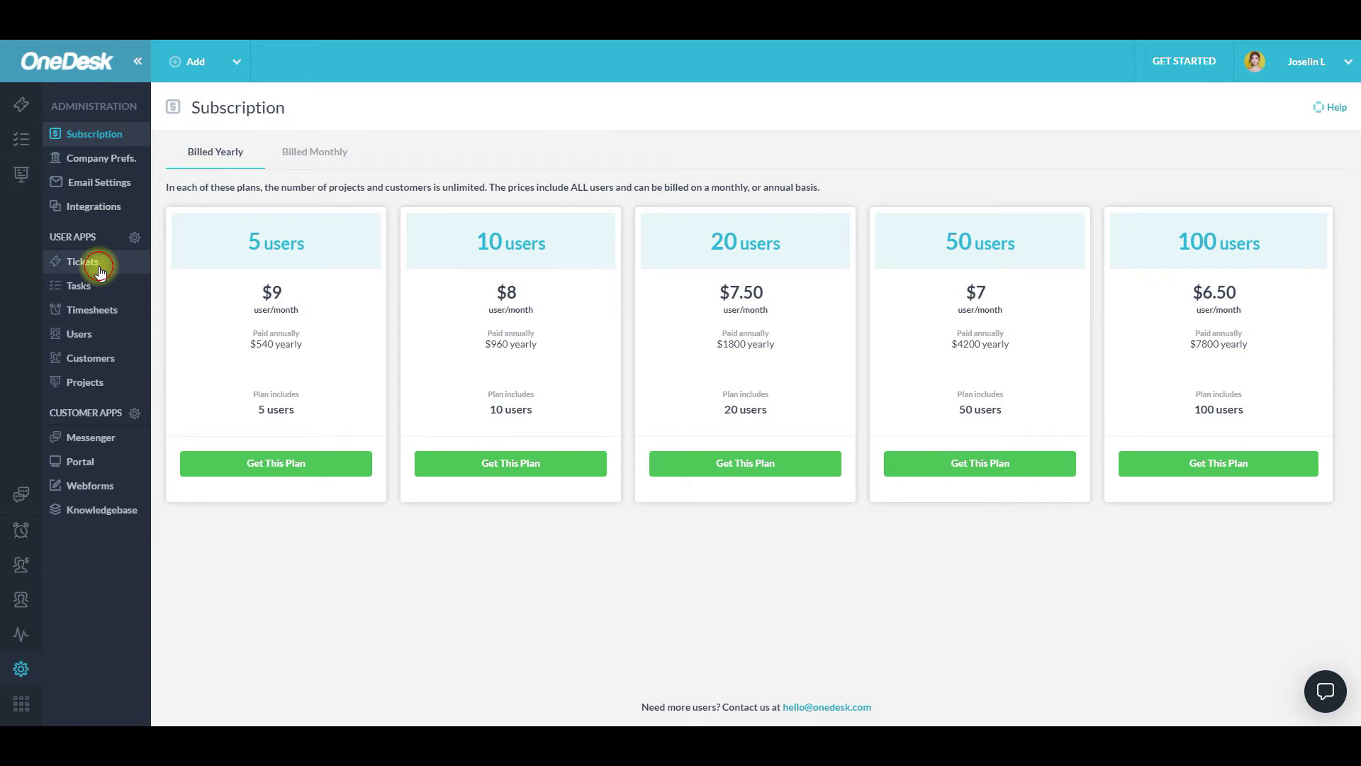
click(100, 269)
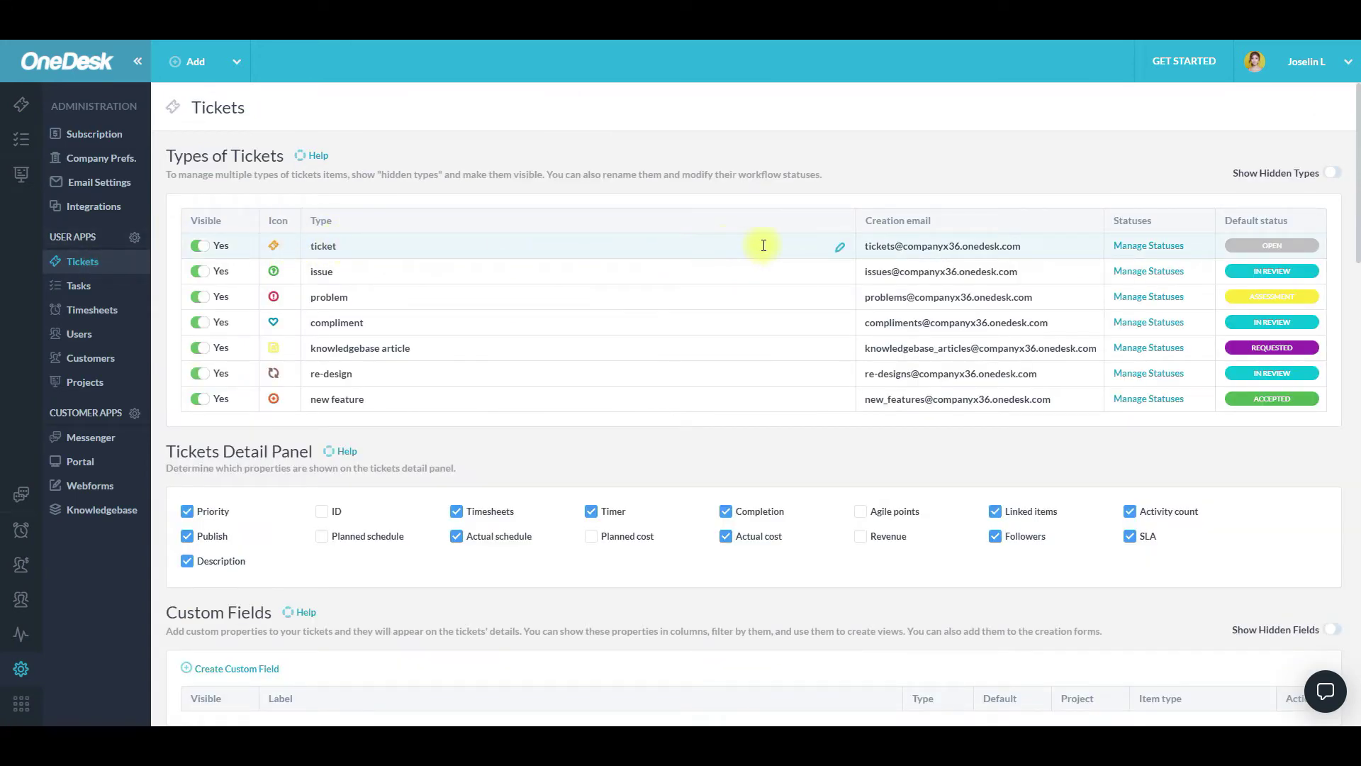
drag(865, 248, 1040, 243)
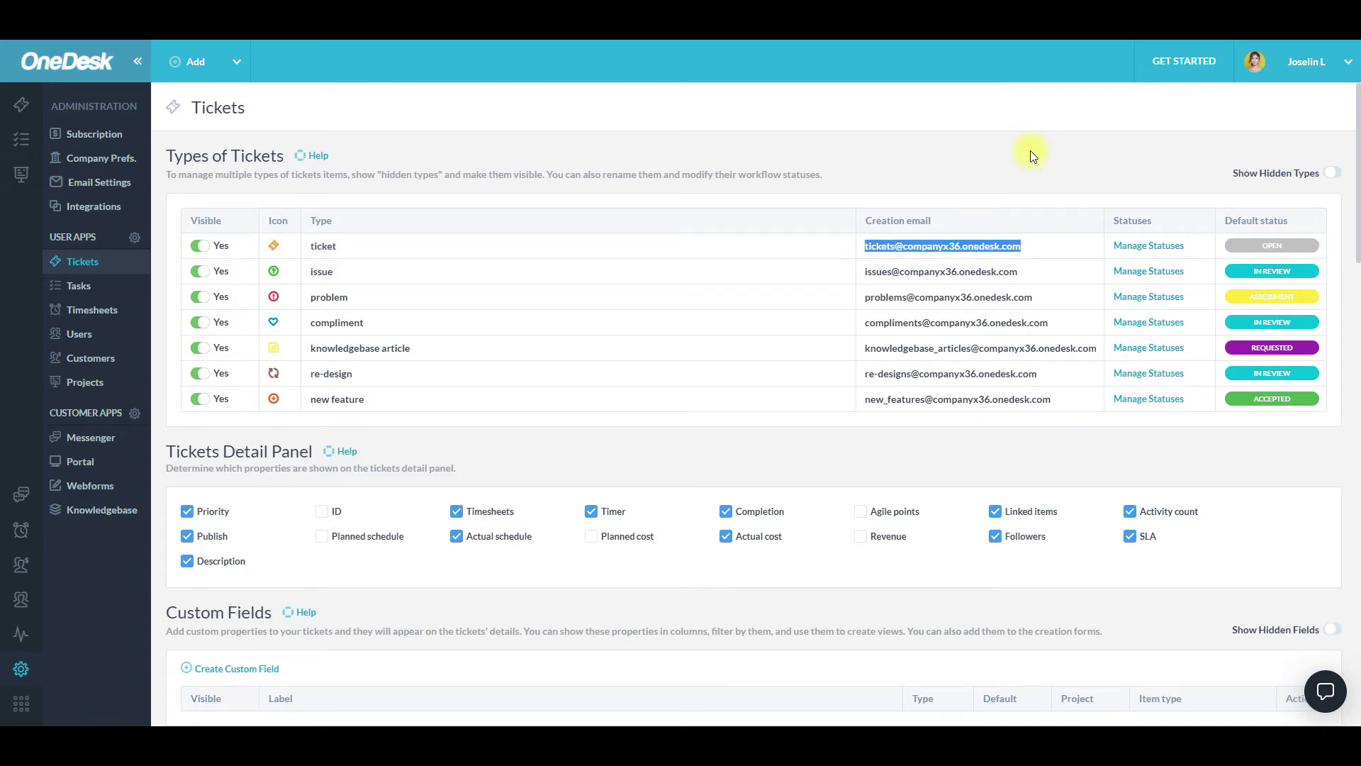
click(1025, 246)
click(992, 150)
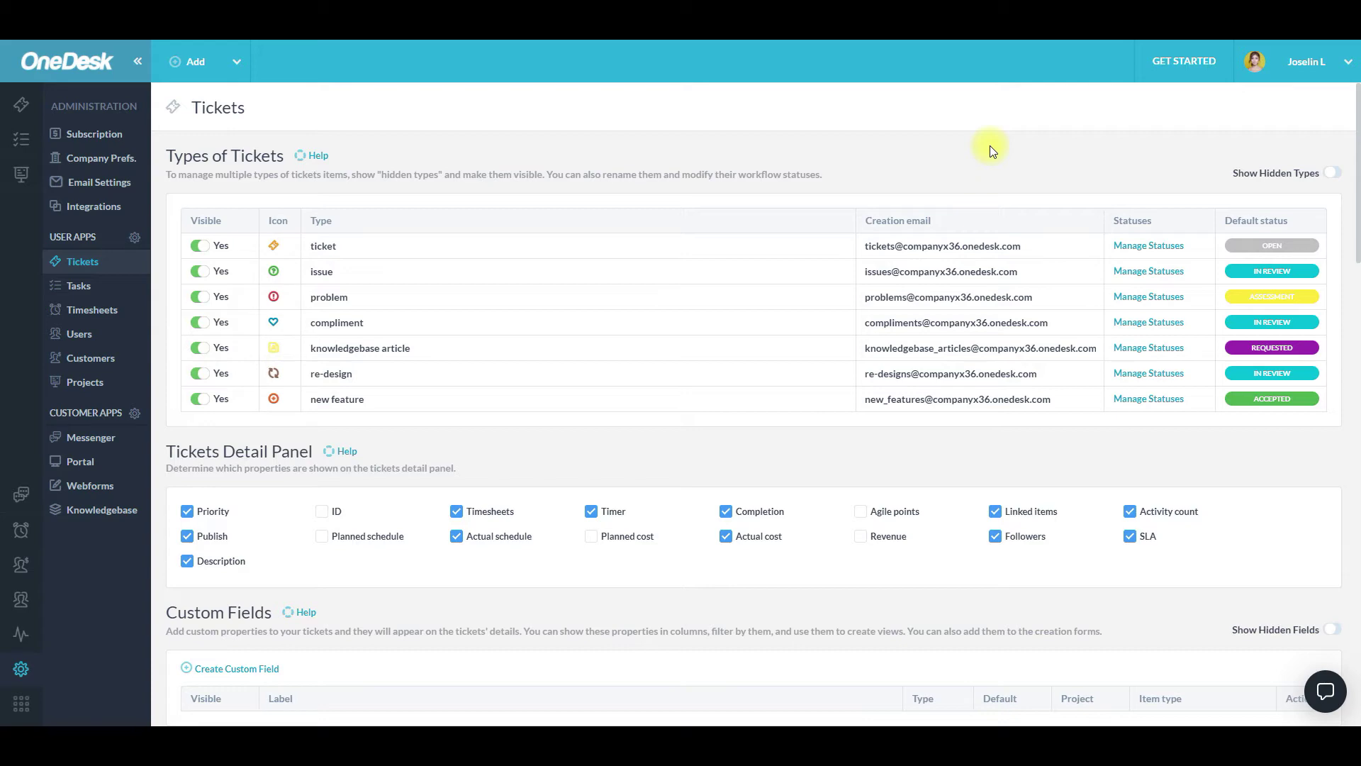
Return to the tickets tree view, look through the item types that can be created, and close the list
click(21, 106)
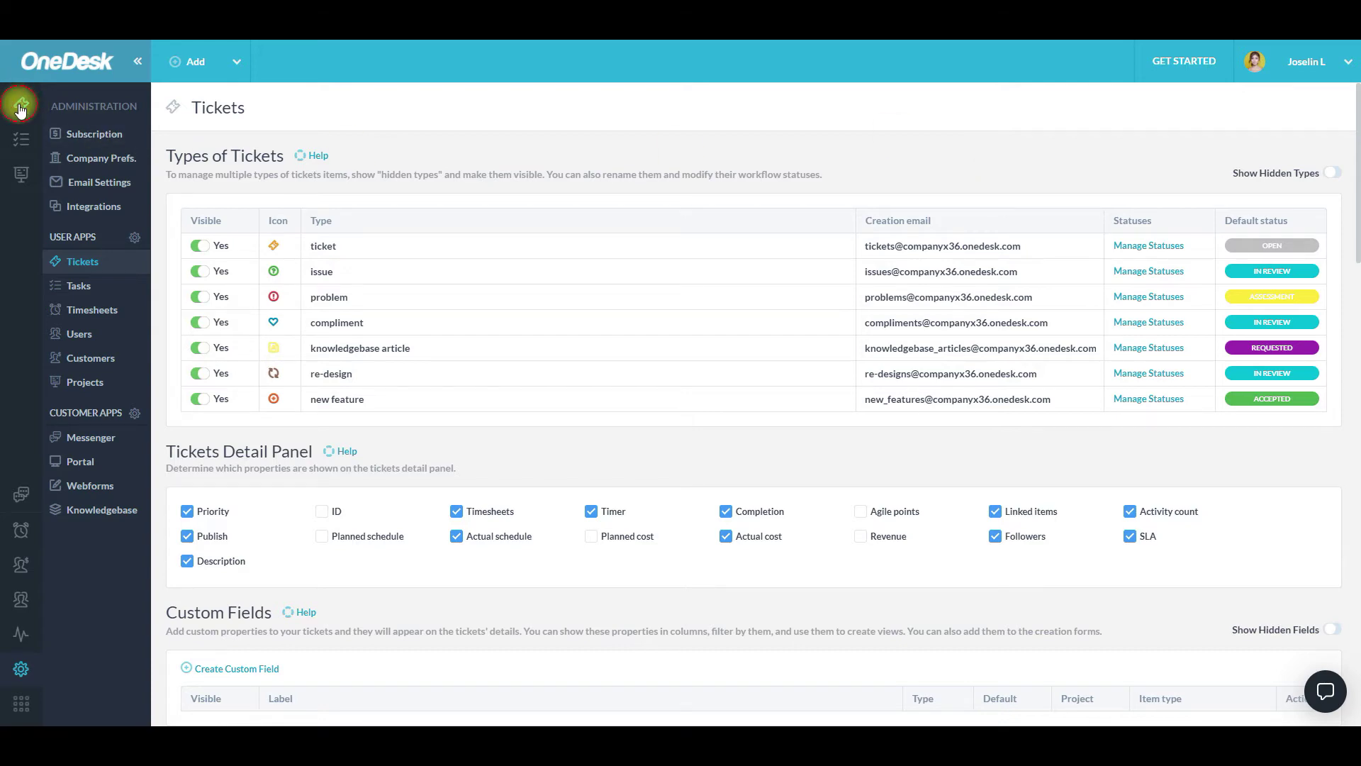
click(183, 64)
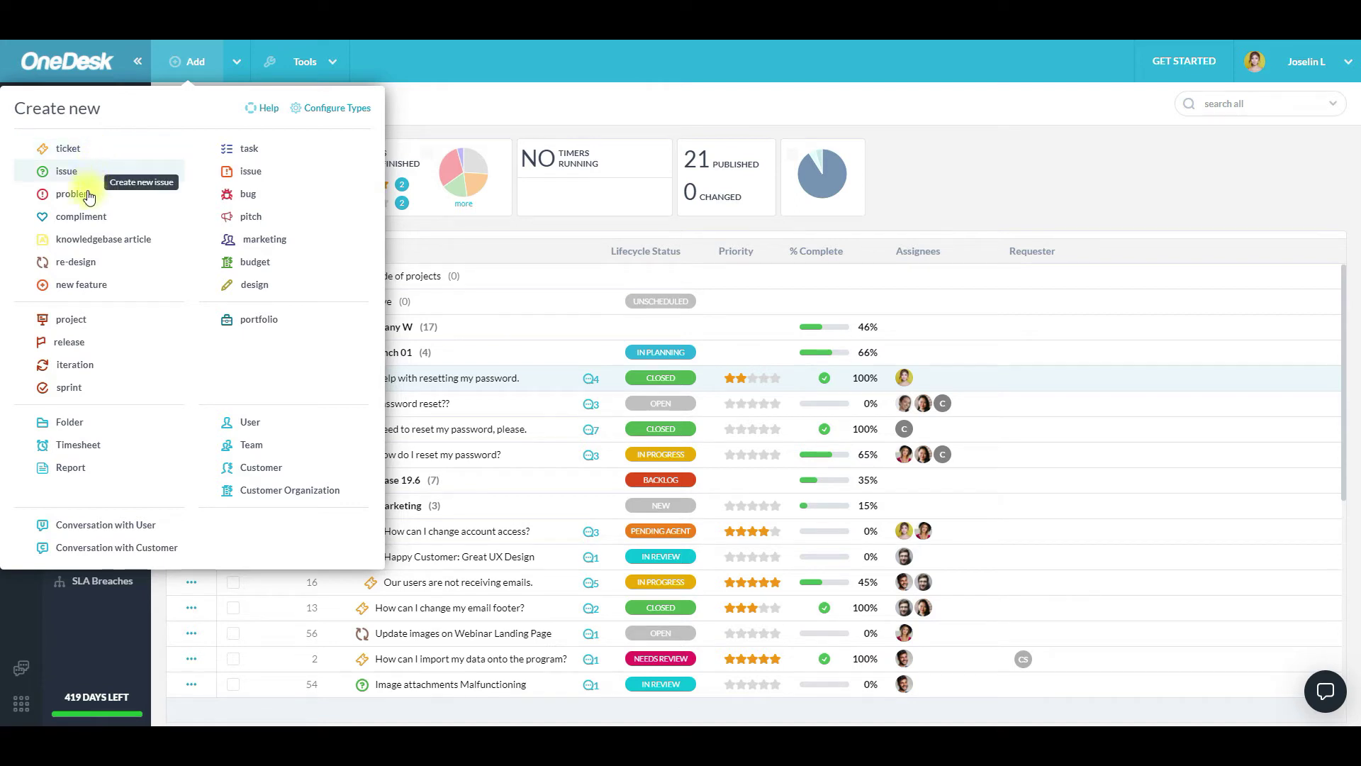
click(634, 127)
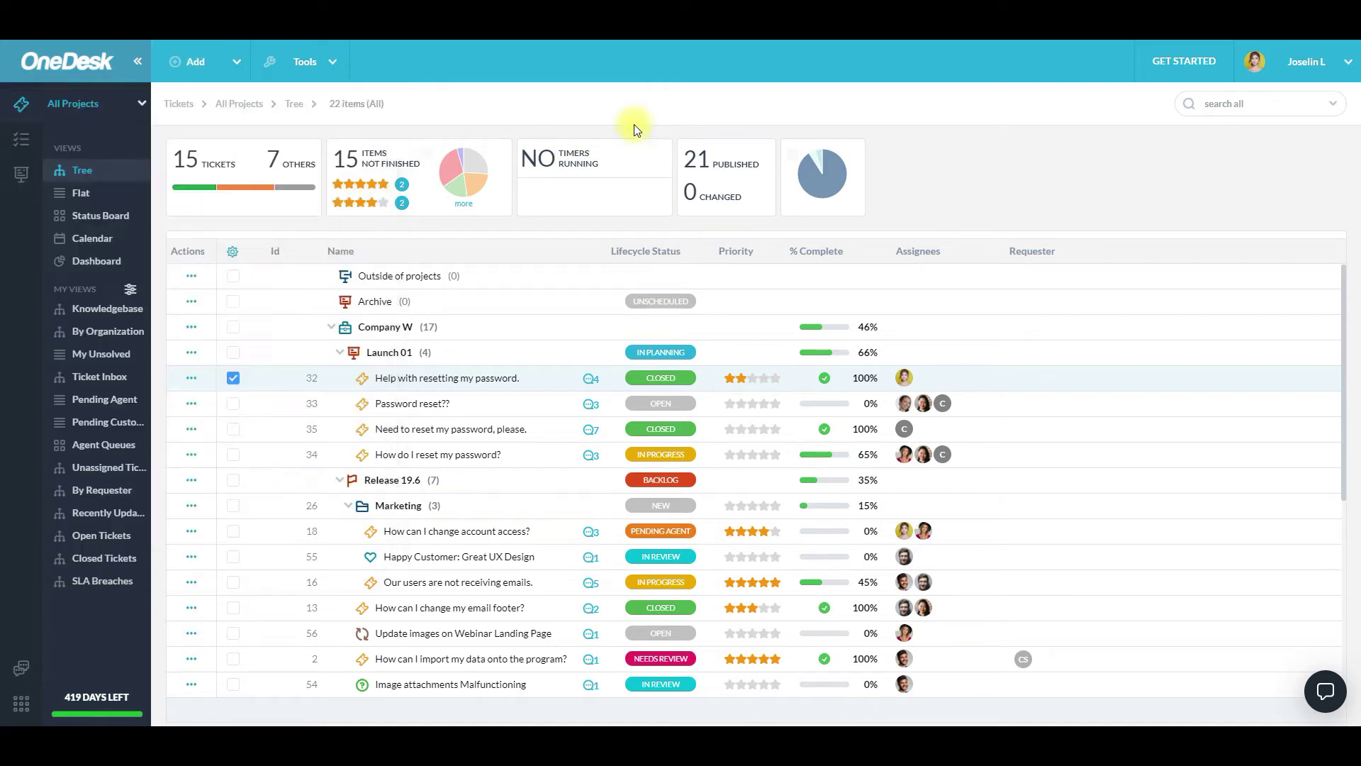
View the import instructions for mpp, mpt and csv files from the view options and close them
click(300, 78)
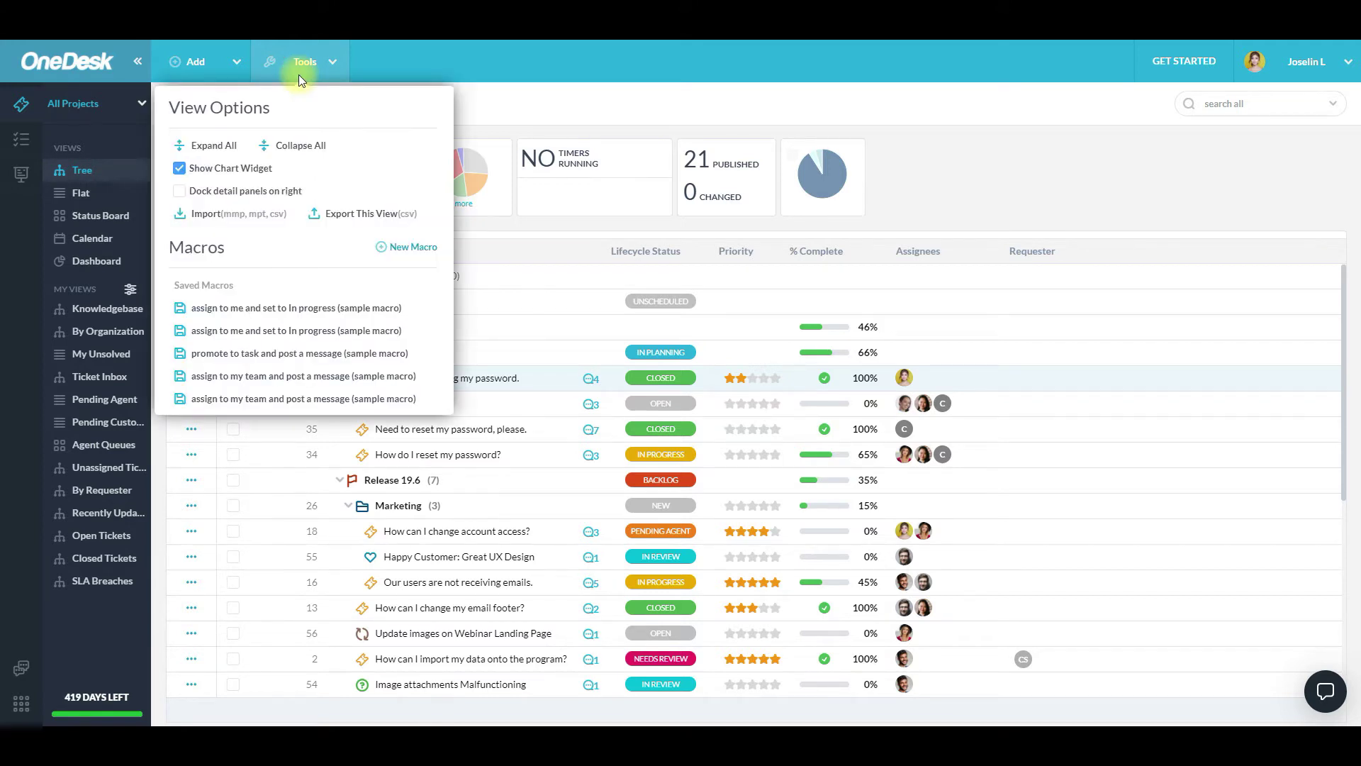
click(254, 215)
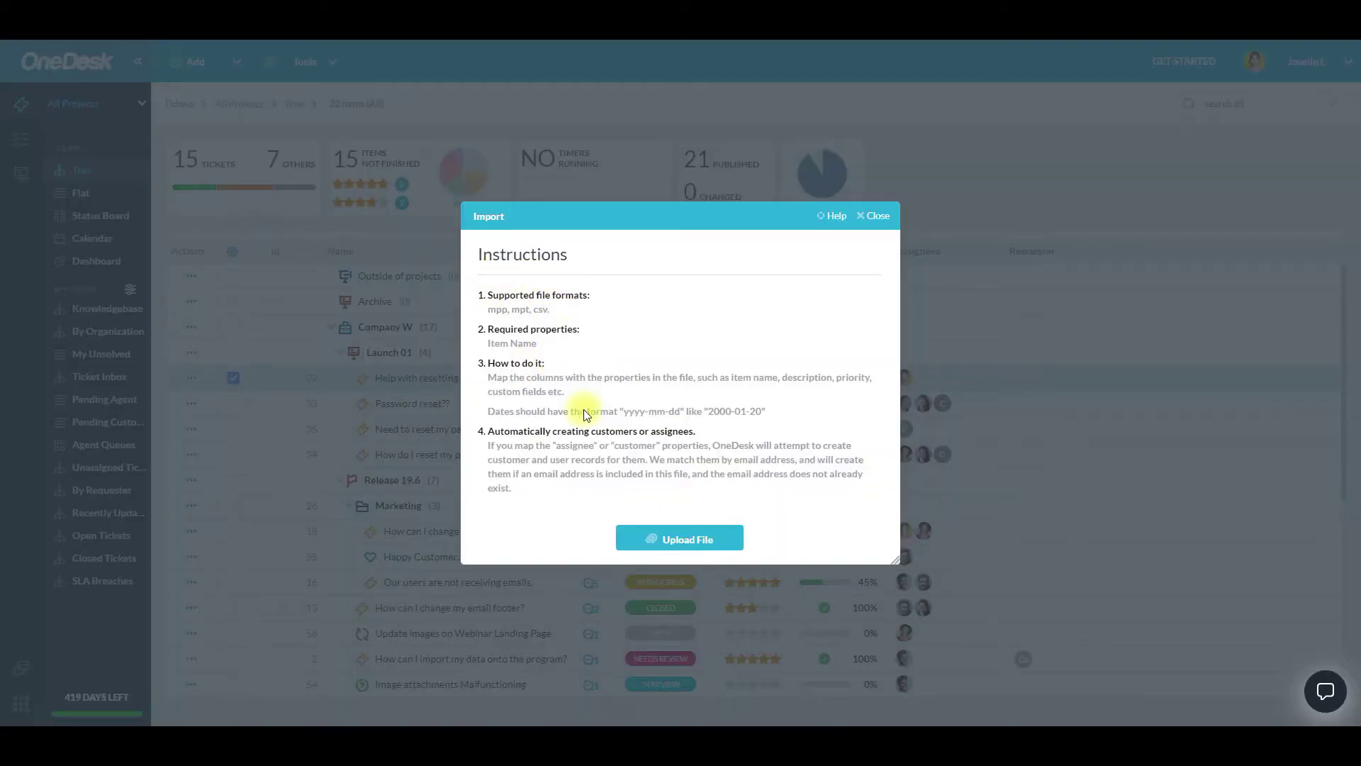
click(878, 216)
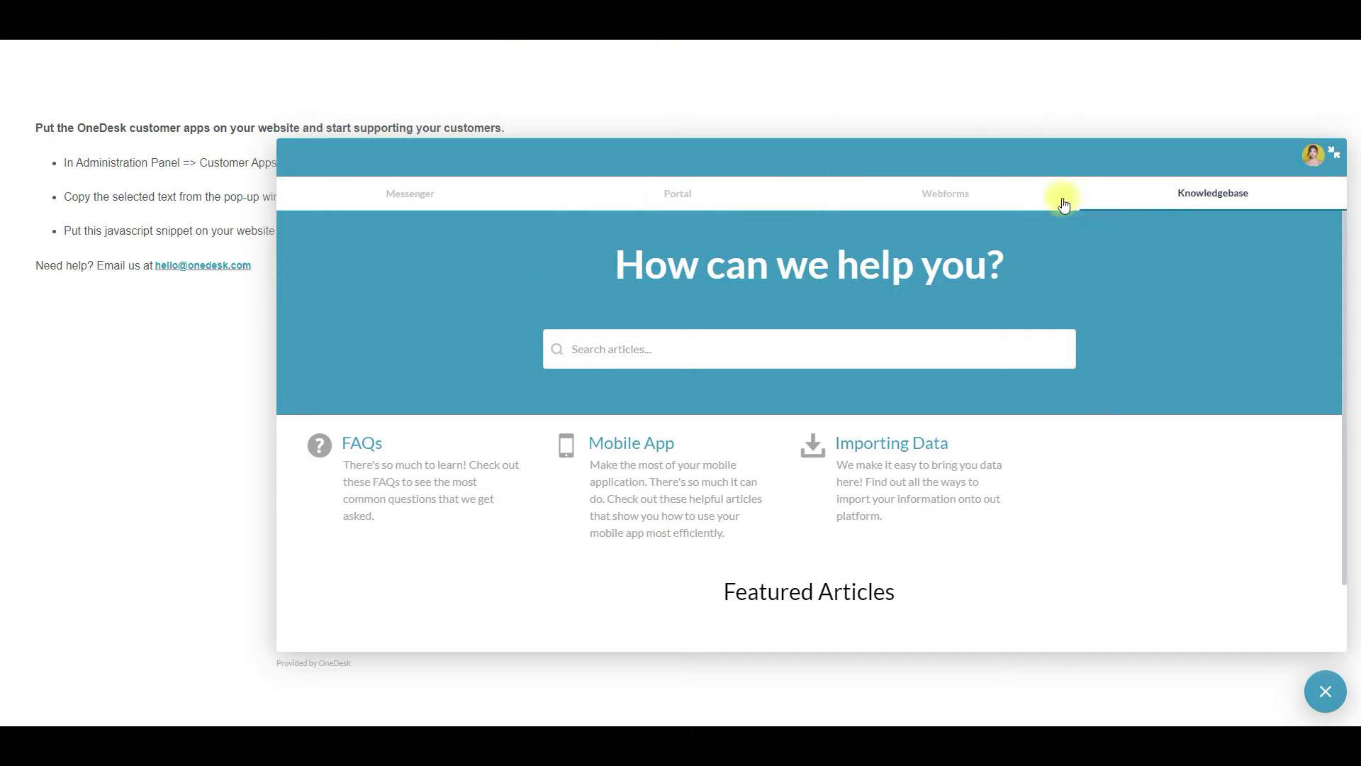
Open the ticket webform in the customer apps and look through its fields
click(959, 191)
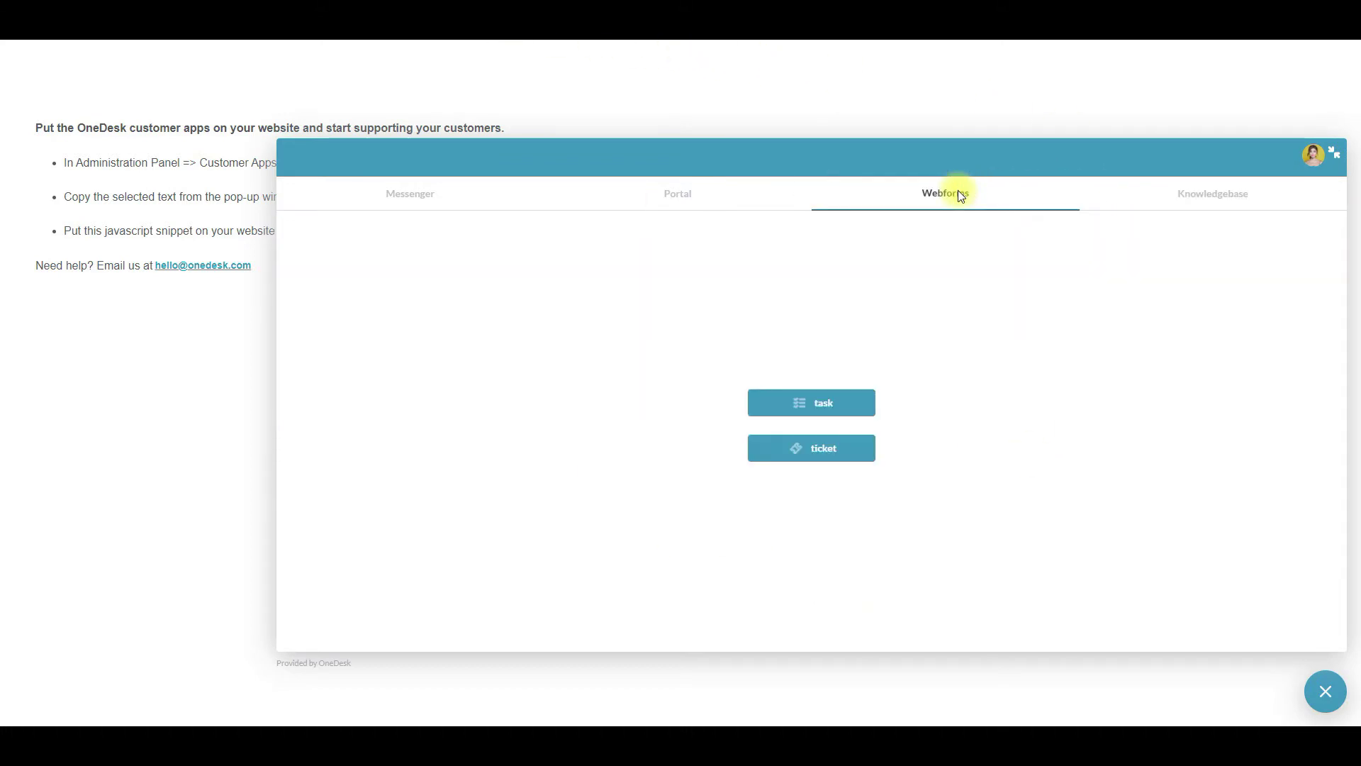
click(828, 453)
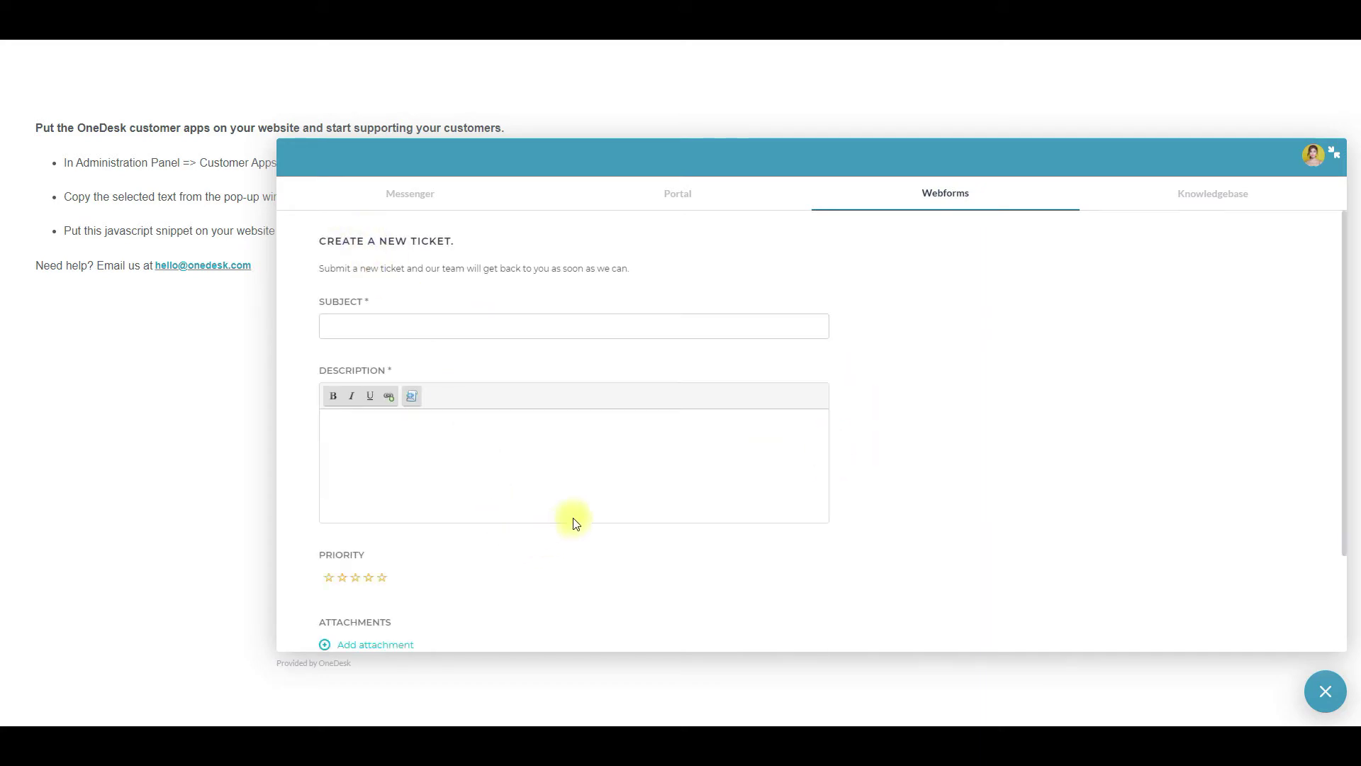
scroll(571, 518, down, 2)
scroll(576, 490, up, 2)
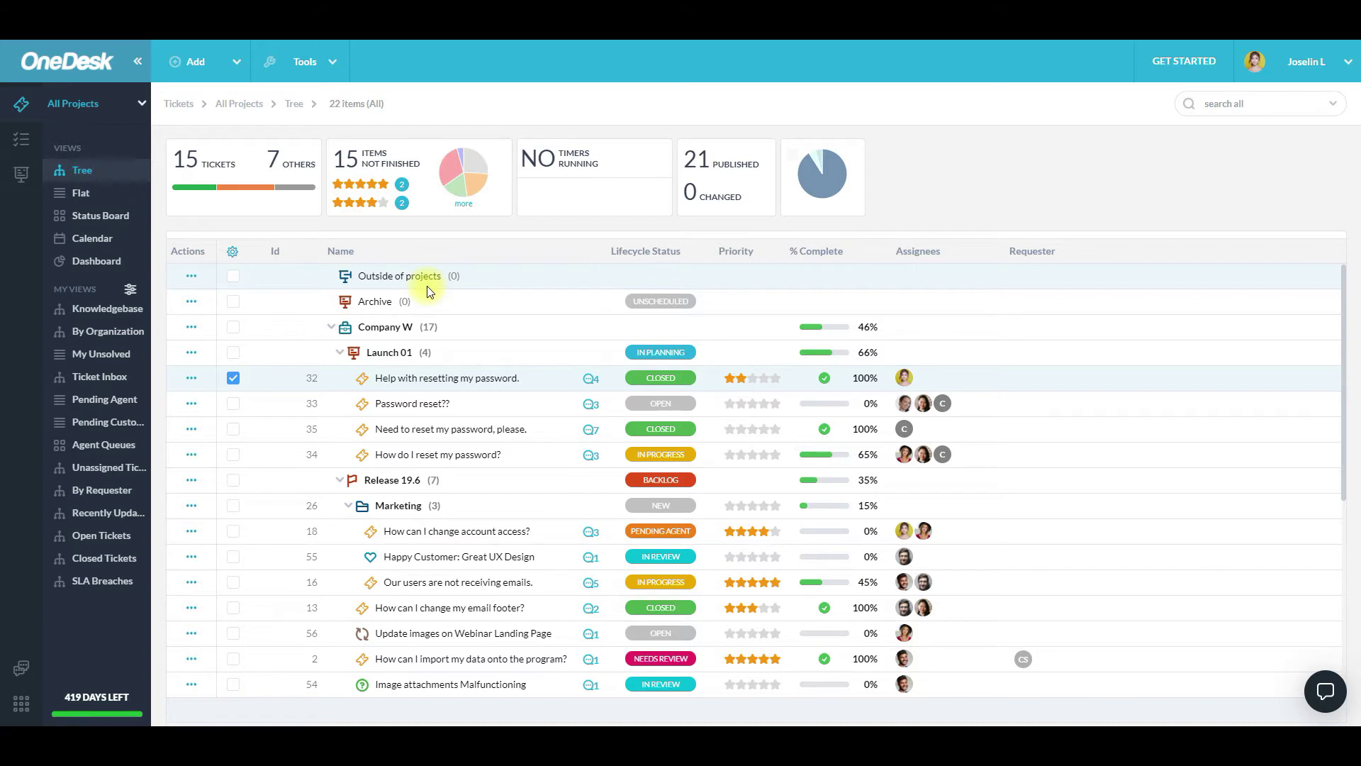
Start a ticket from the open messenger conversation "Hey. I have a problem with X." and name it "Problem X"
click(22, 673)
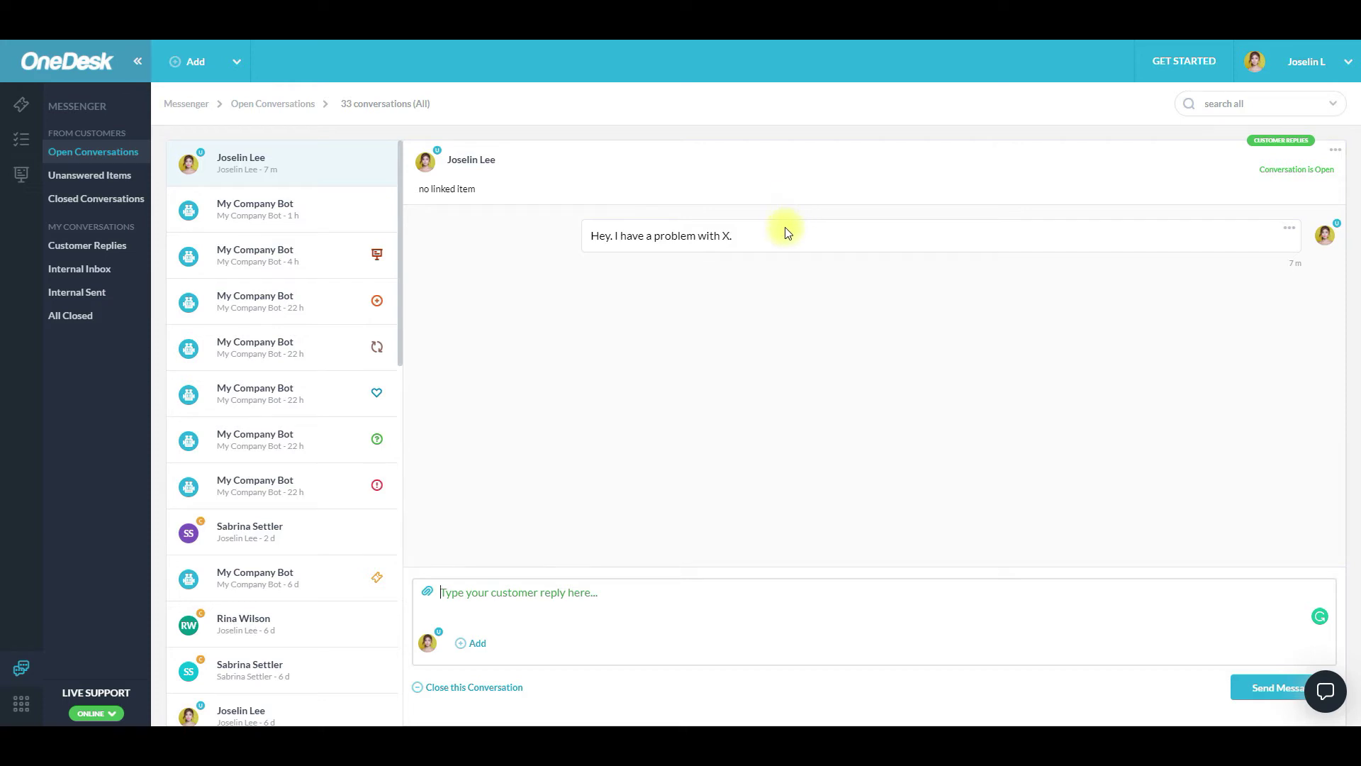
click(1335, 151)
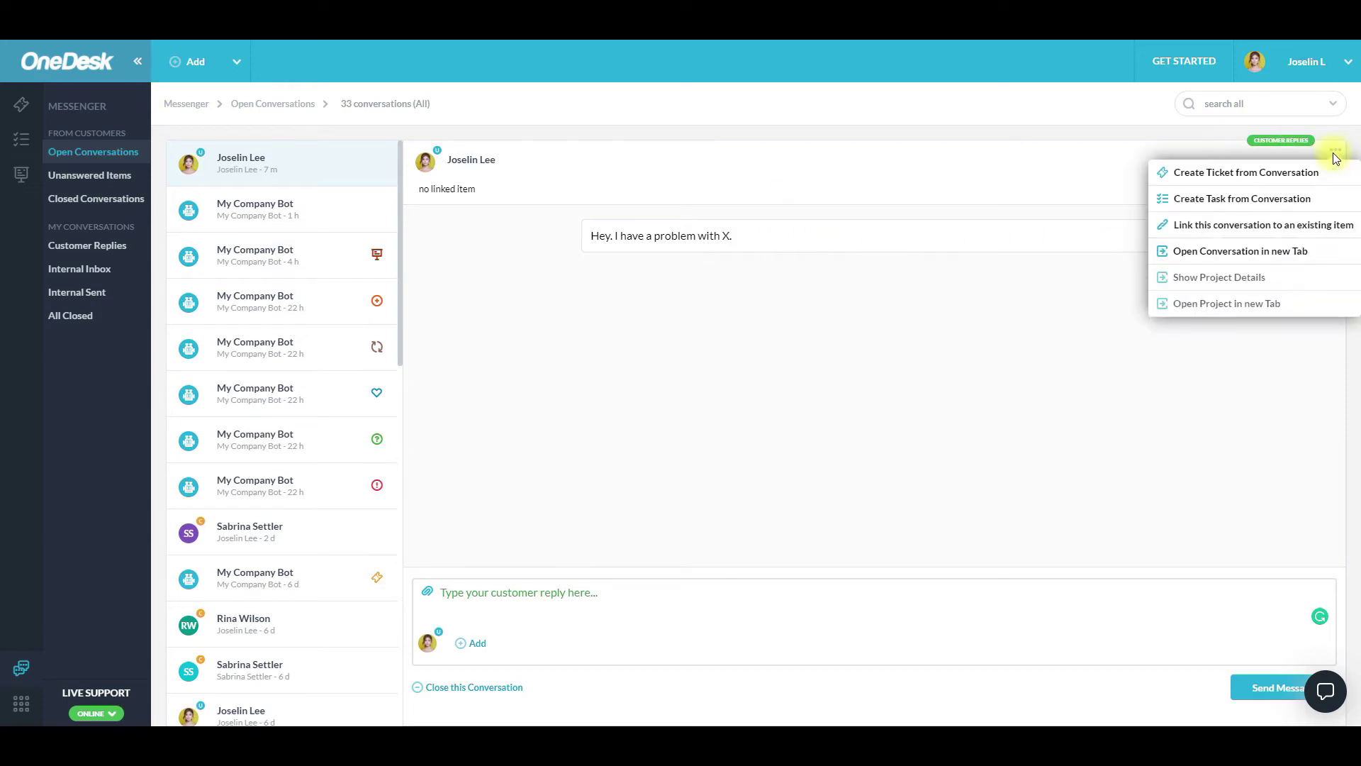
click(1208, 177)
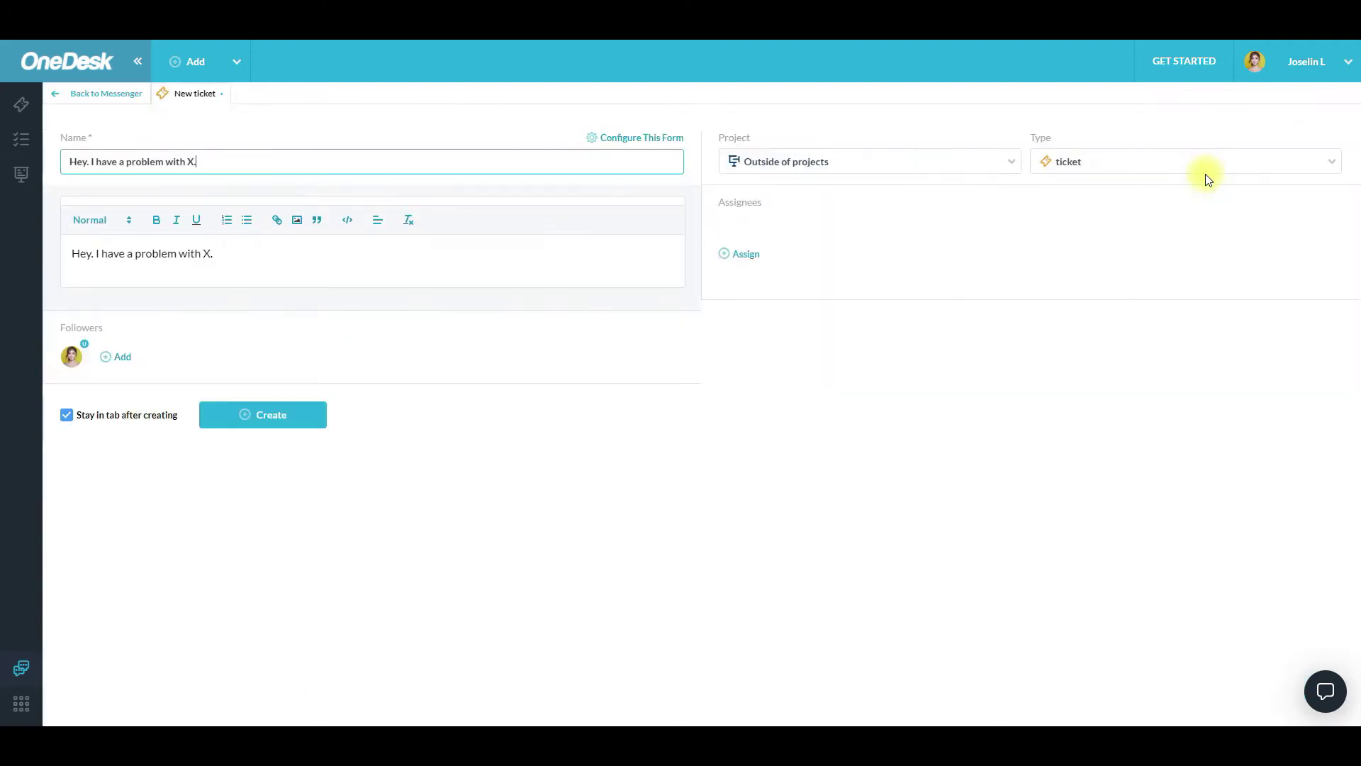
triple_click(258, 161)
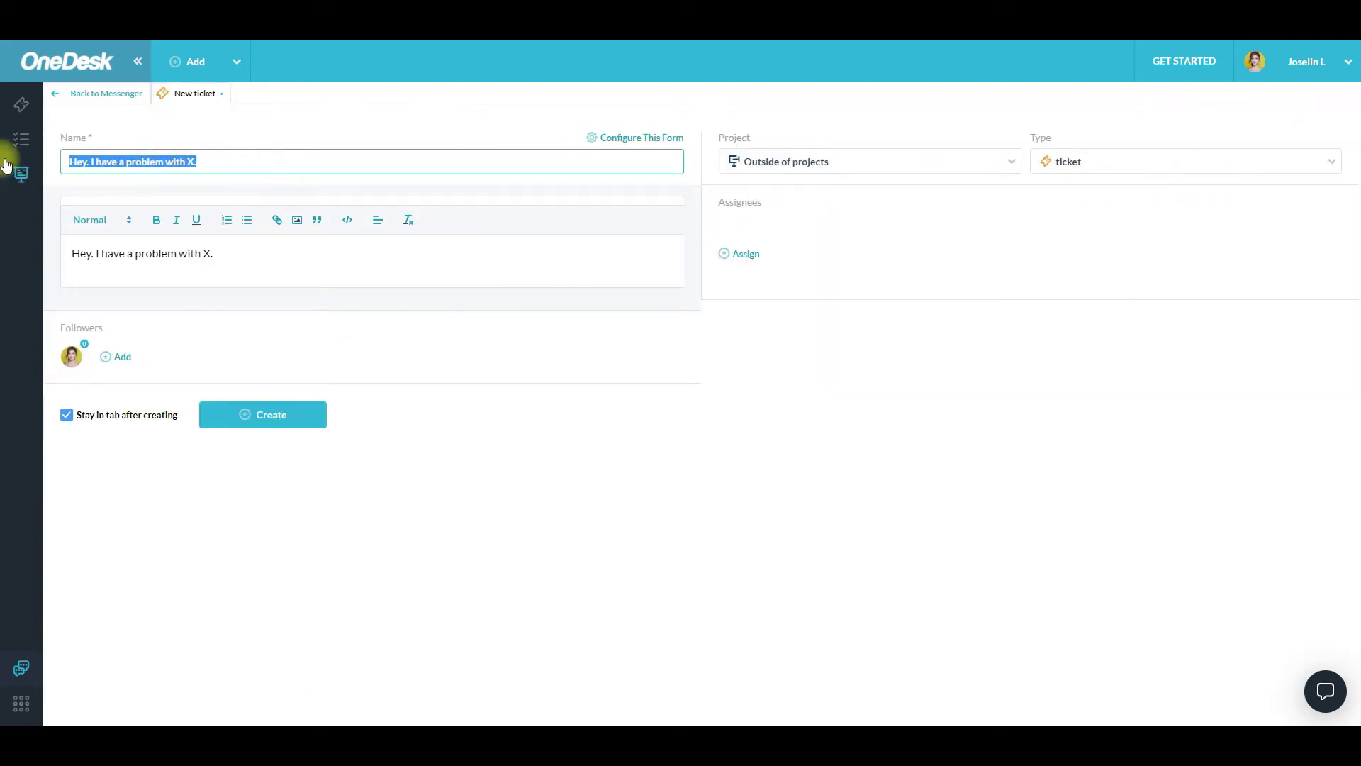
text(Proble)
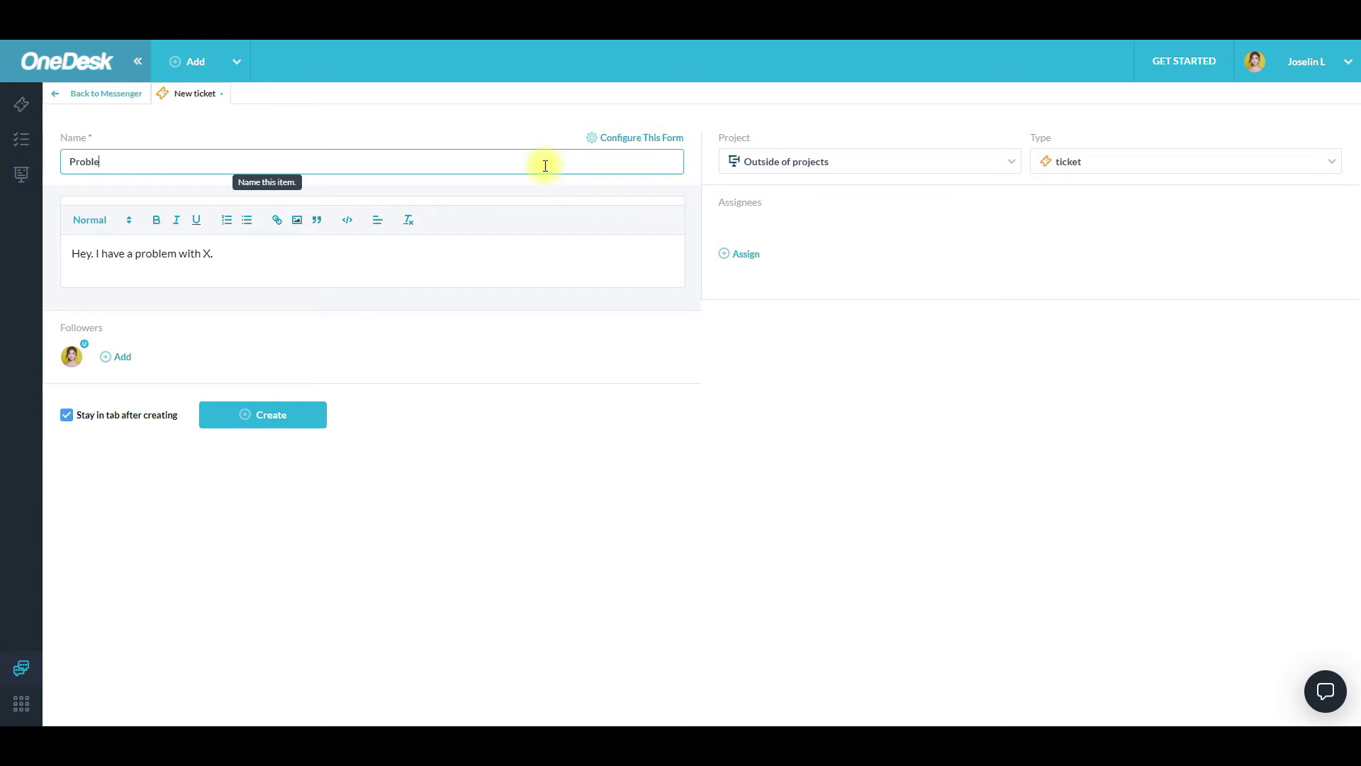
text(m X)
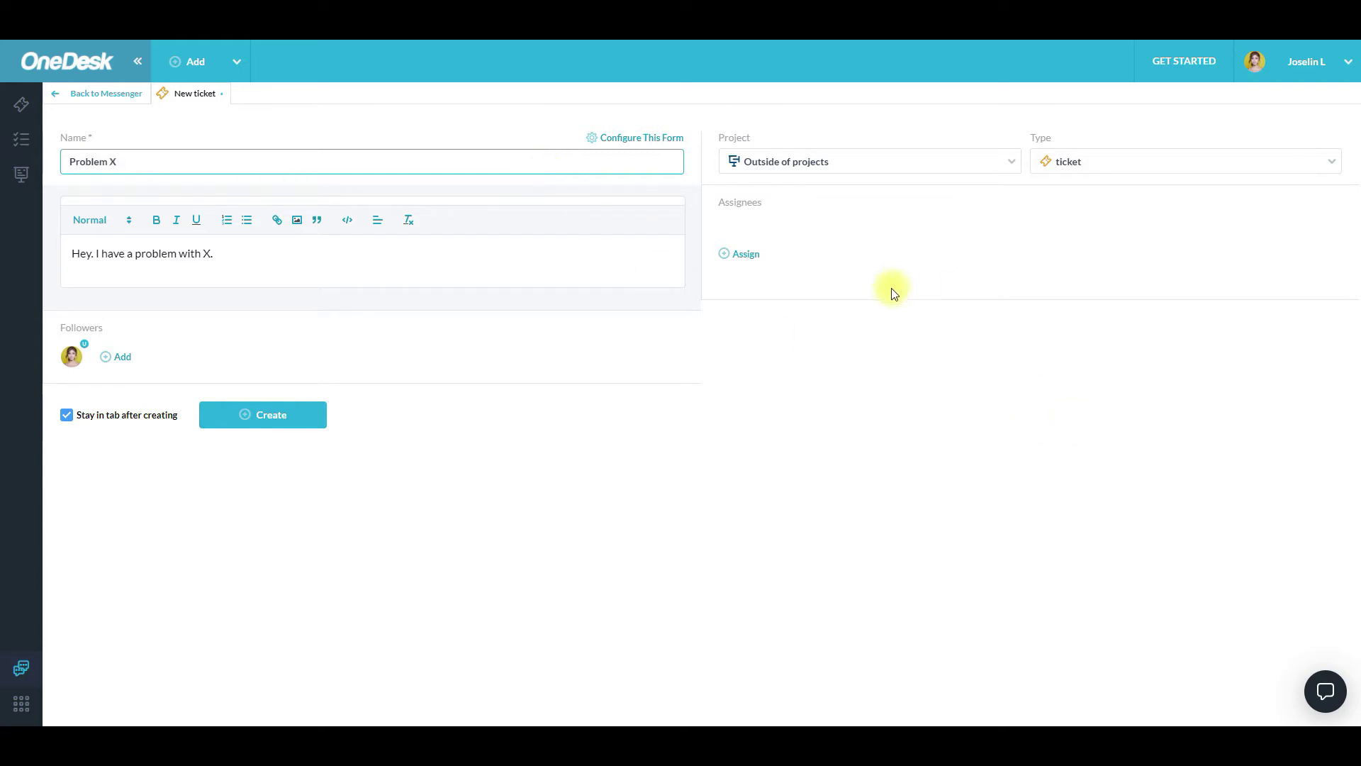
Place the ticket in the Release Beta project, assign the second Customer Support member, and create it
click(832, 161)
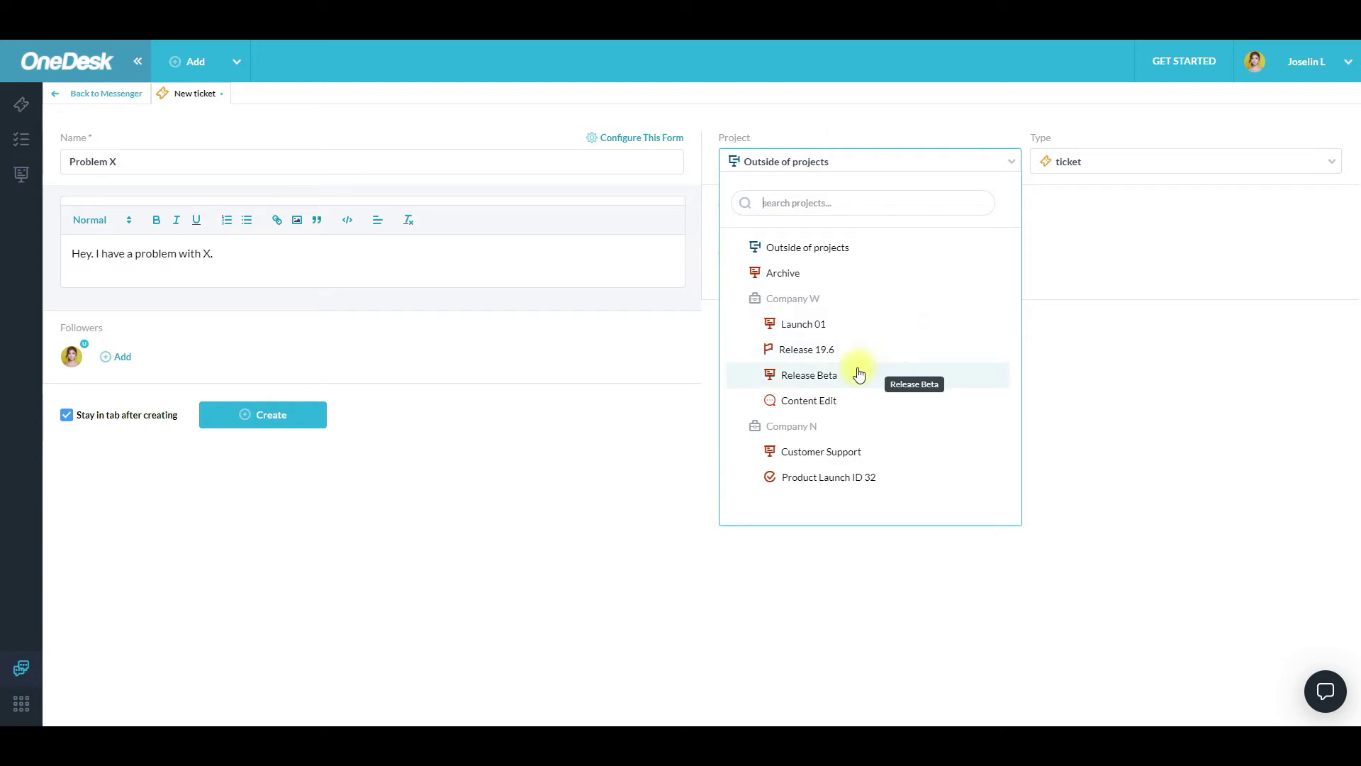
click(809, 374)
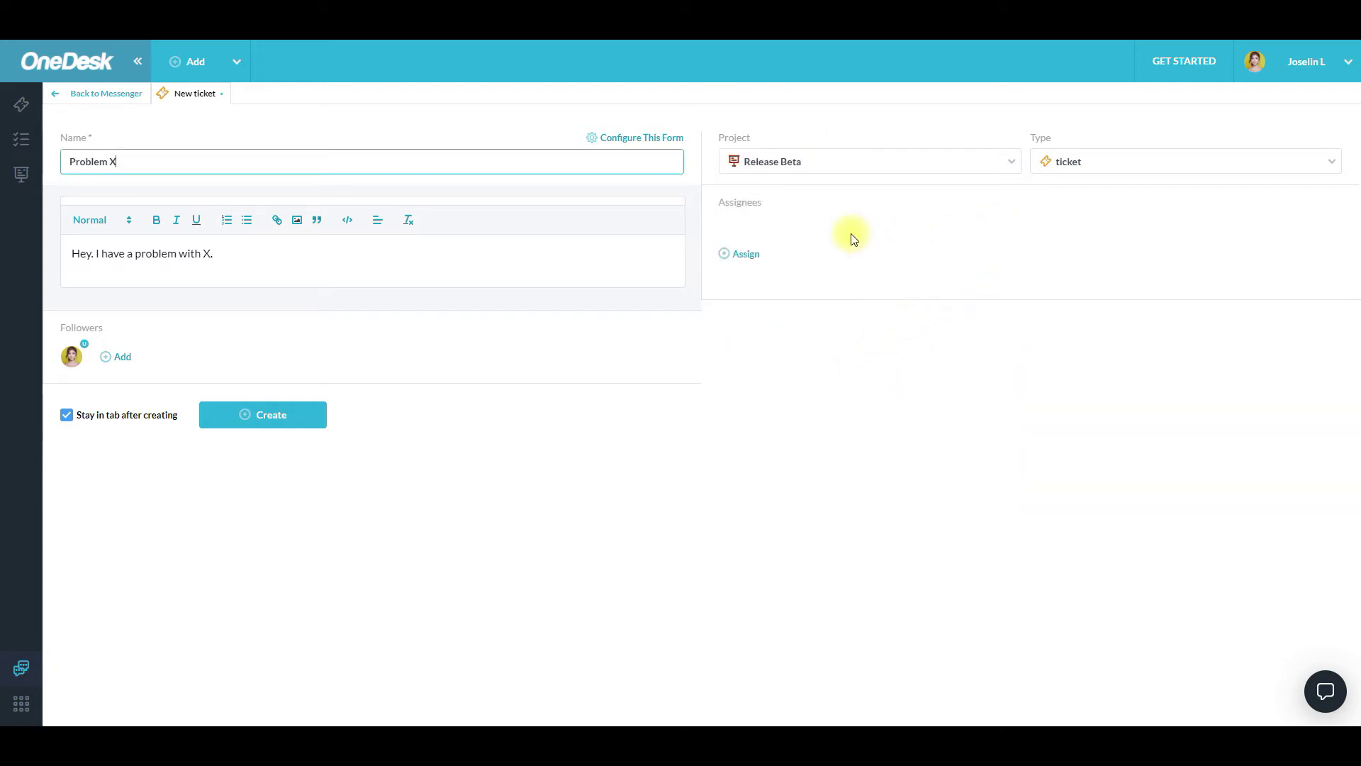
click(748, 255)
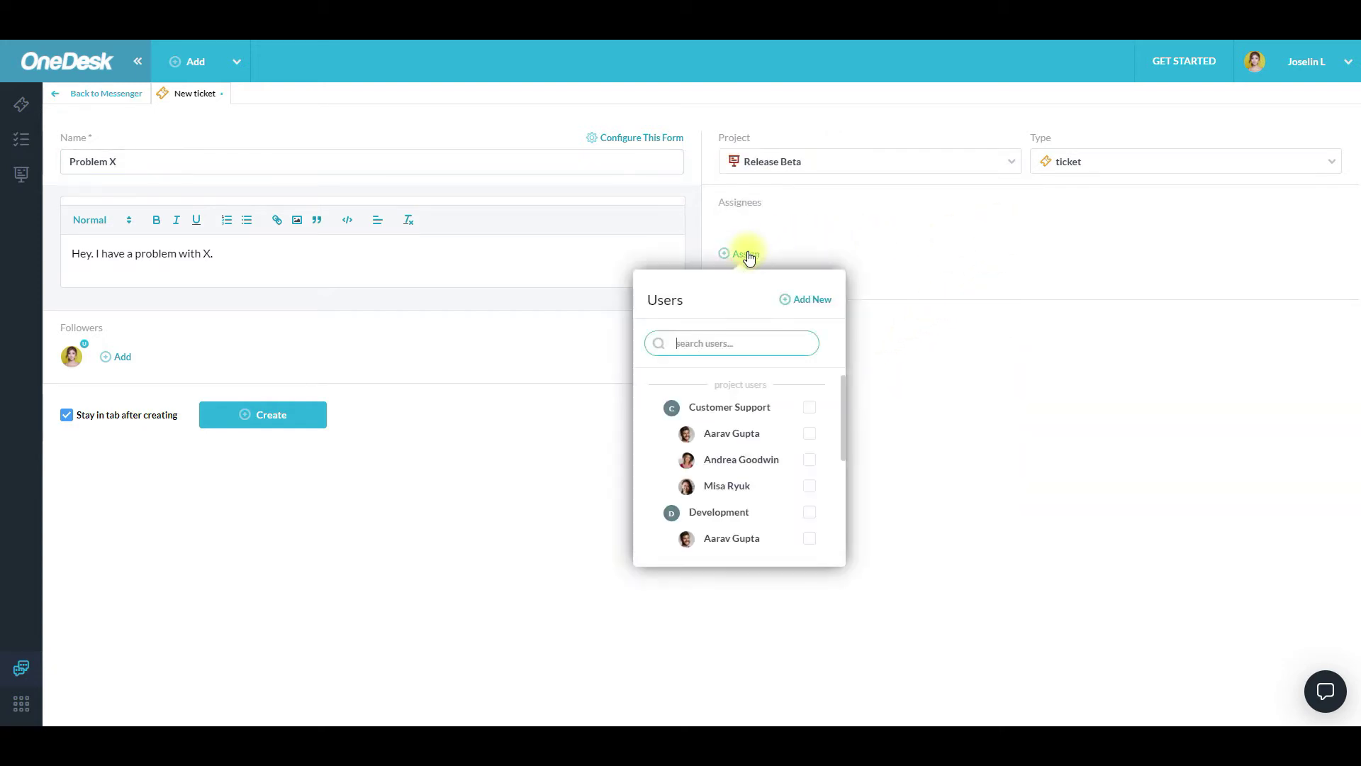
click(794, 467)
click(979, 451)
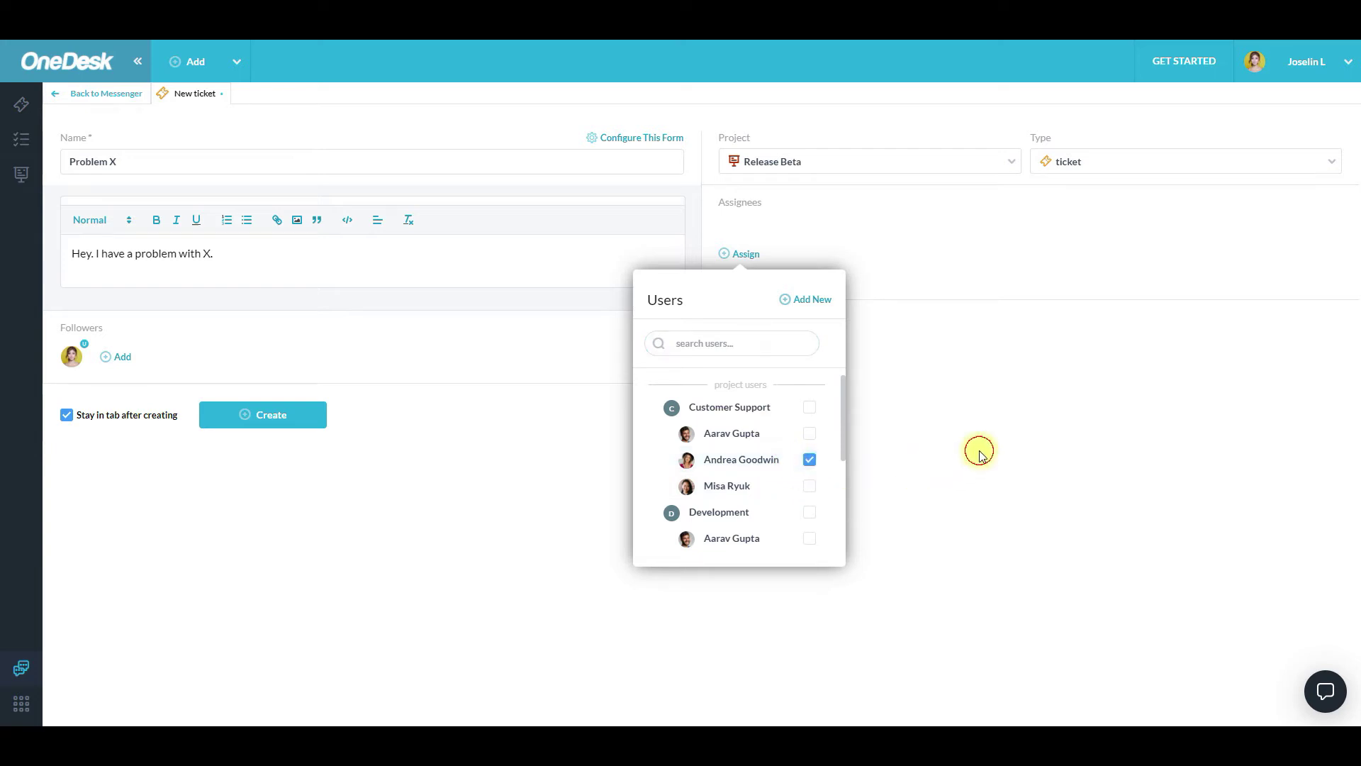
click(287, 415)
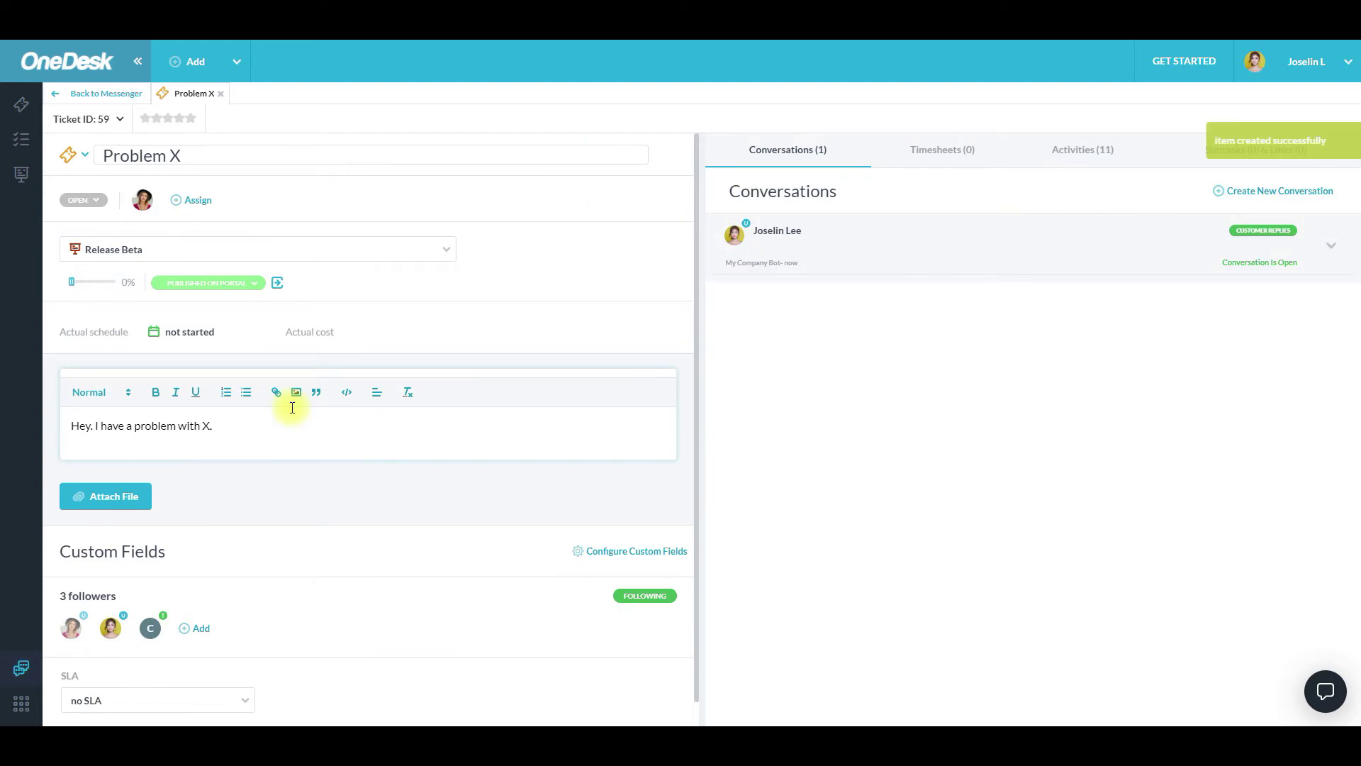
Set the Problem X ticket's status to IT Support and its completion to 60%
click(95, 205)
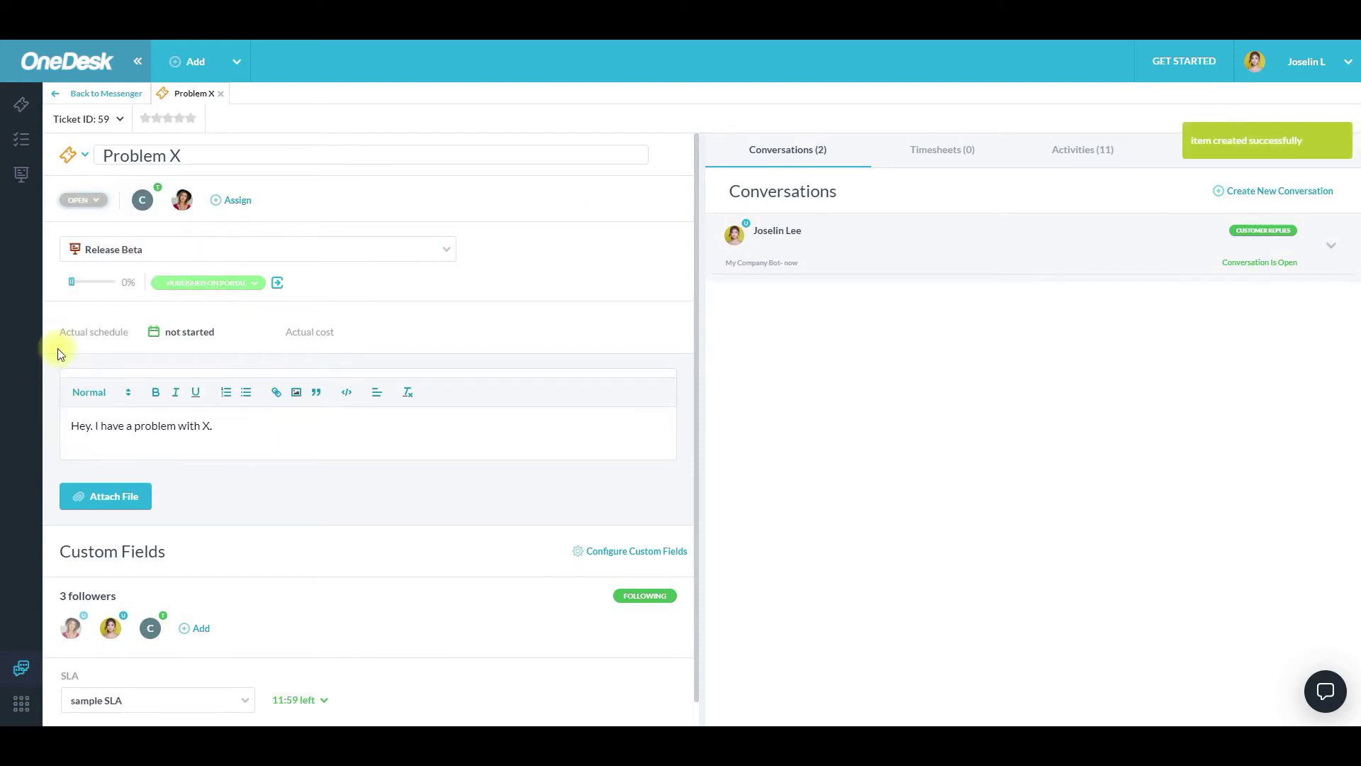
click(84, 200)
click(74, 291)
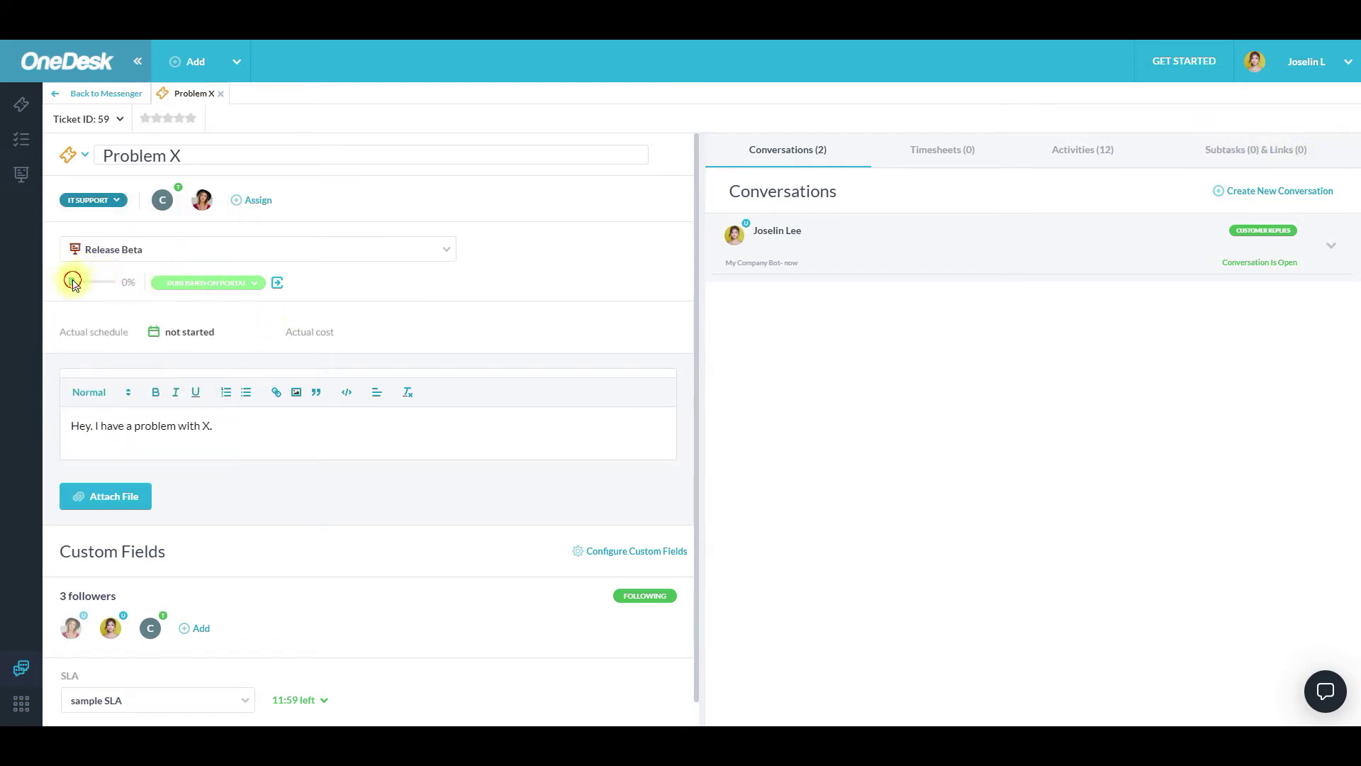
drag(72, 281, 95, 283)
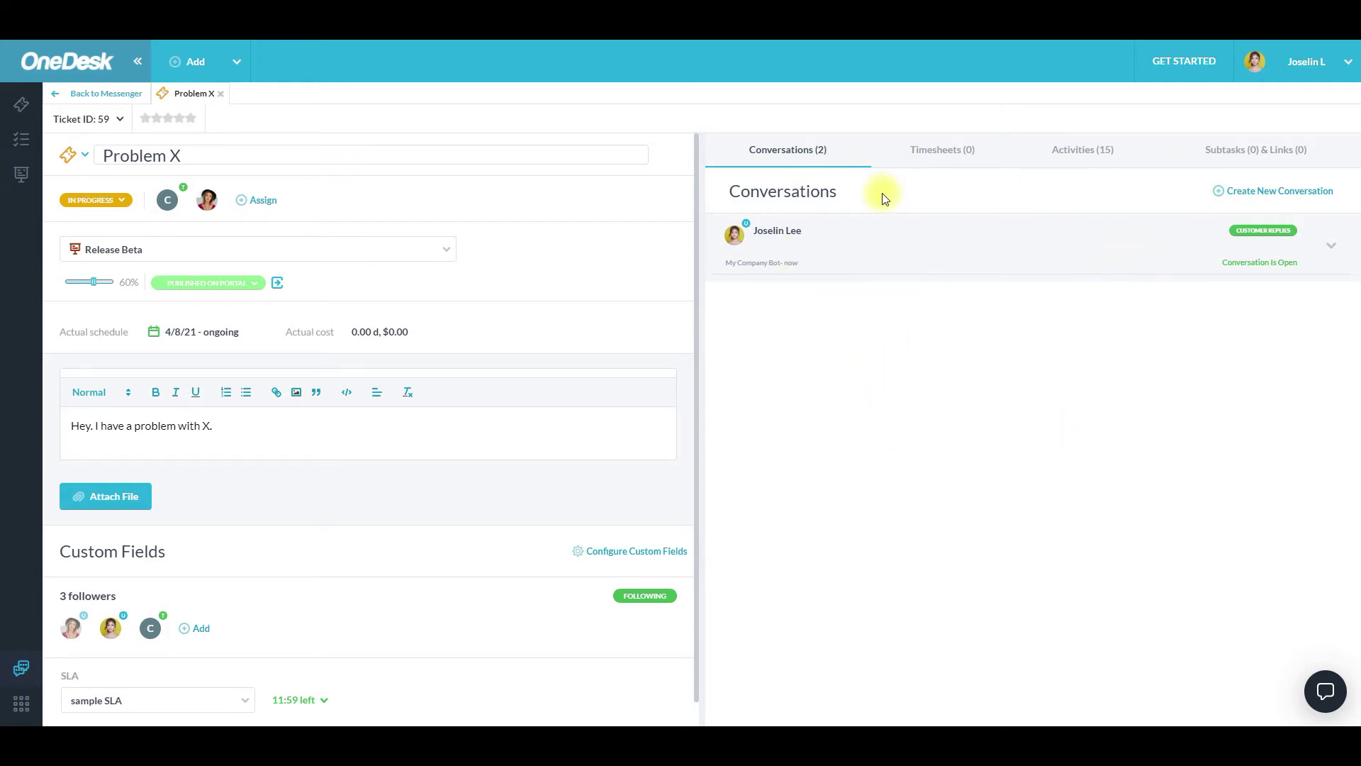
Send the customer reply "Hey, thanks for reaching out. How can we help?" in the ticket's conversation, then collapse the conversation
click(1323, 264)
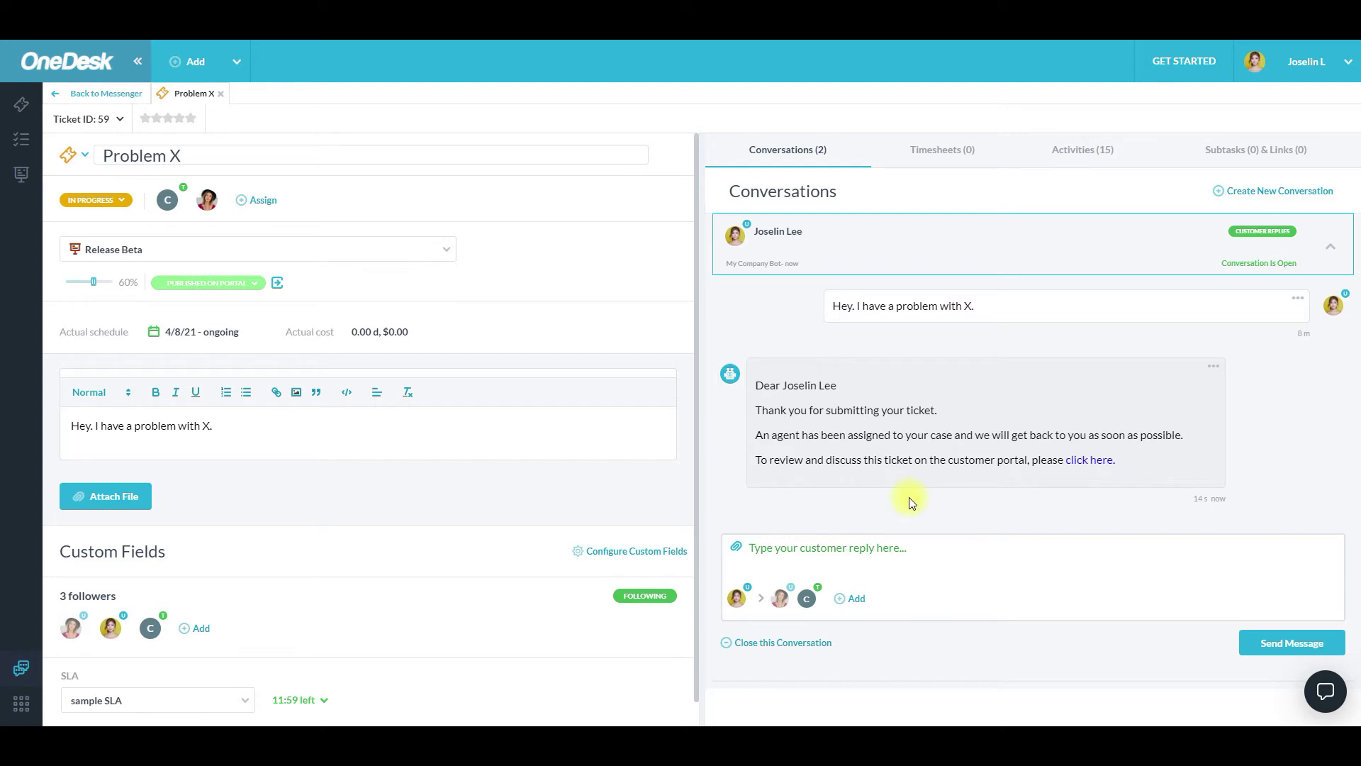
click(907, 556)
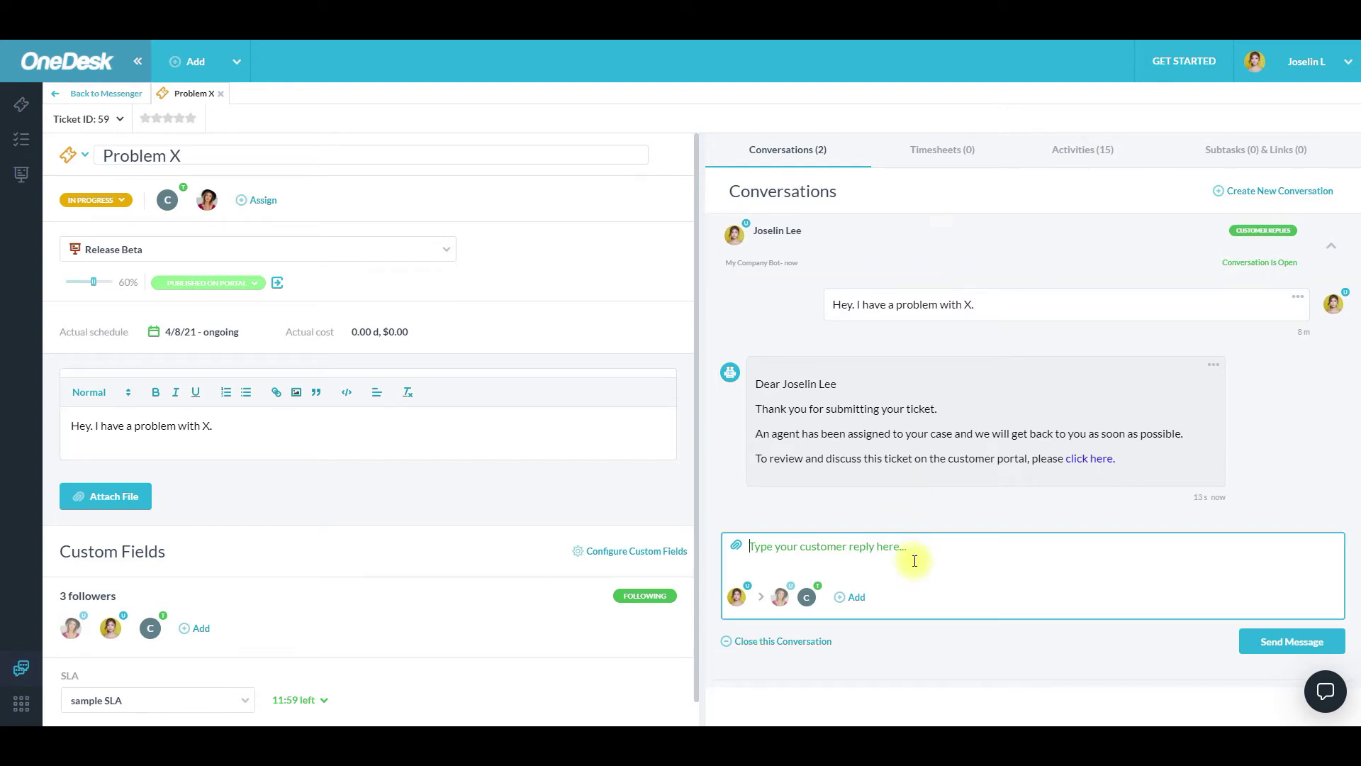
text(Hey, th)
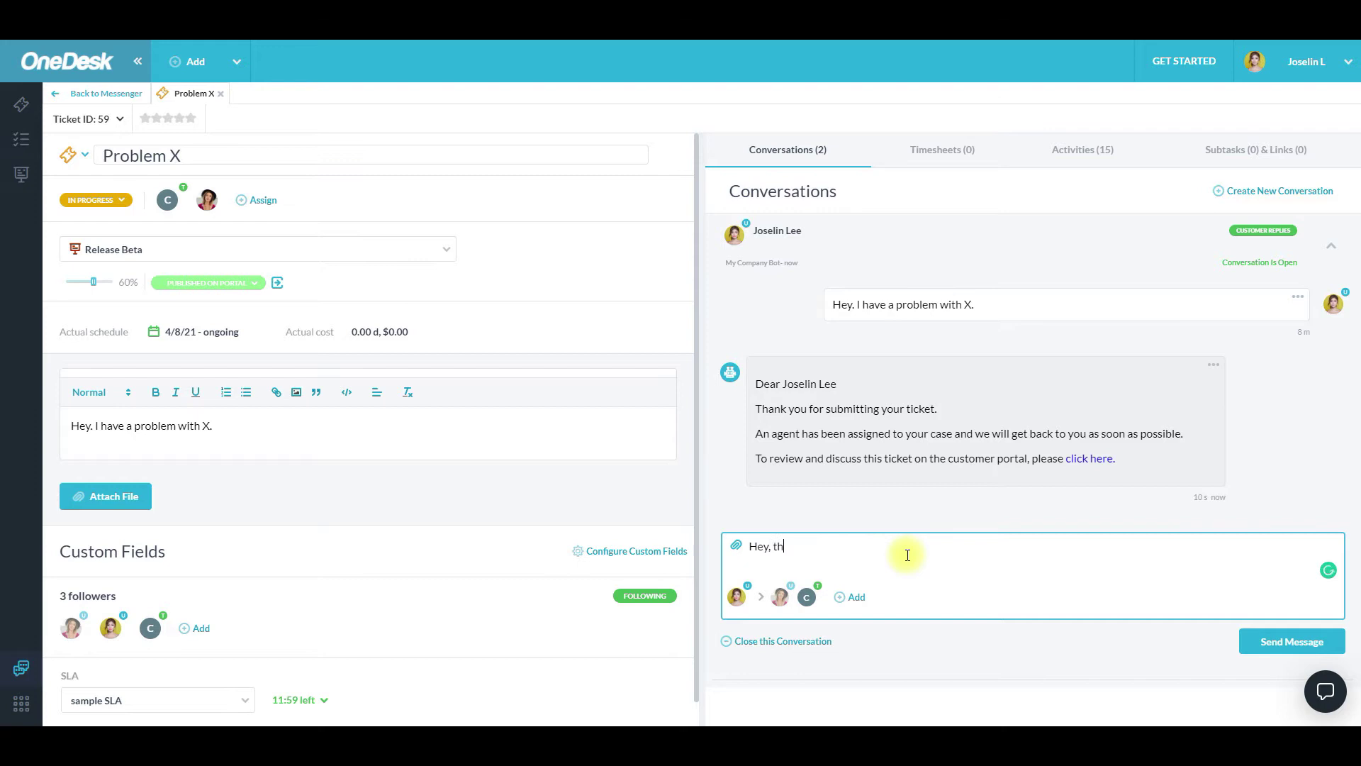
text(anks for reaching out. How can we hel)
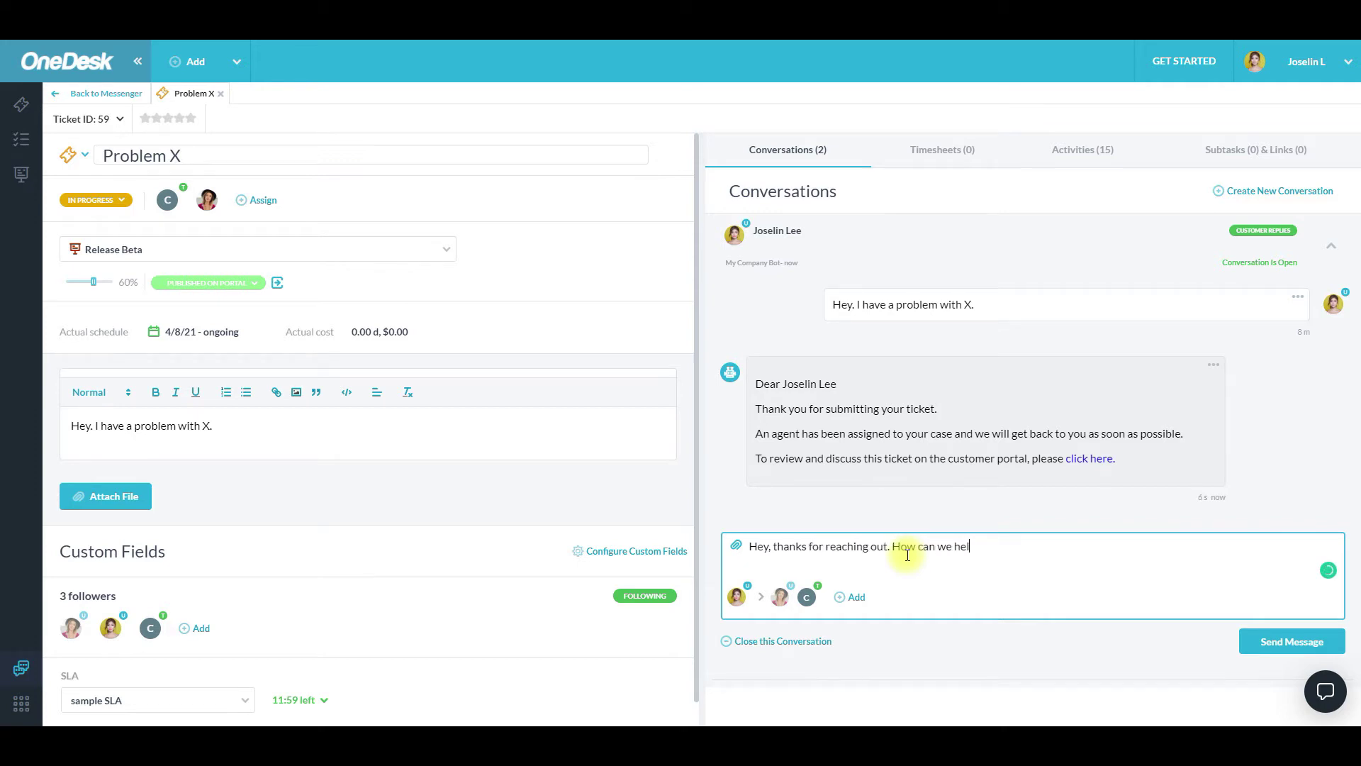
text(p?)
click(1282, 641)
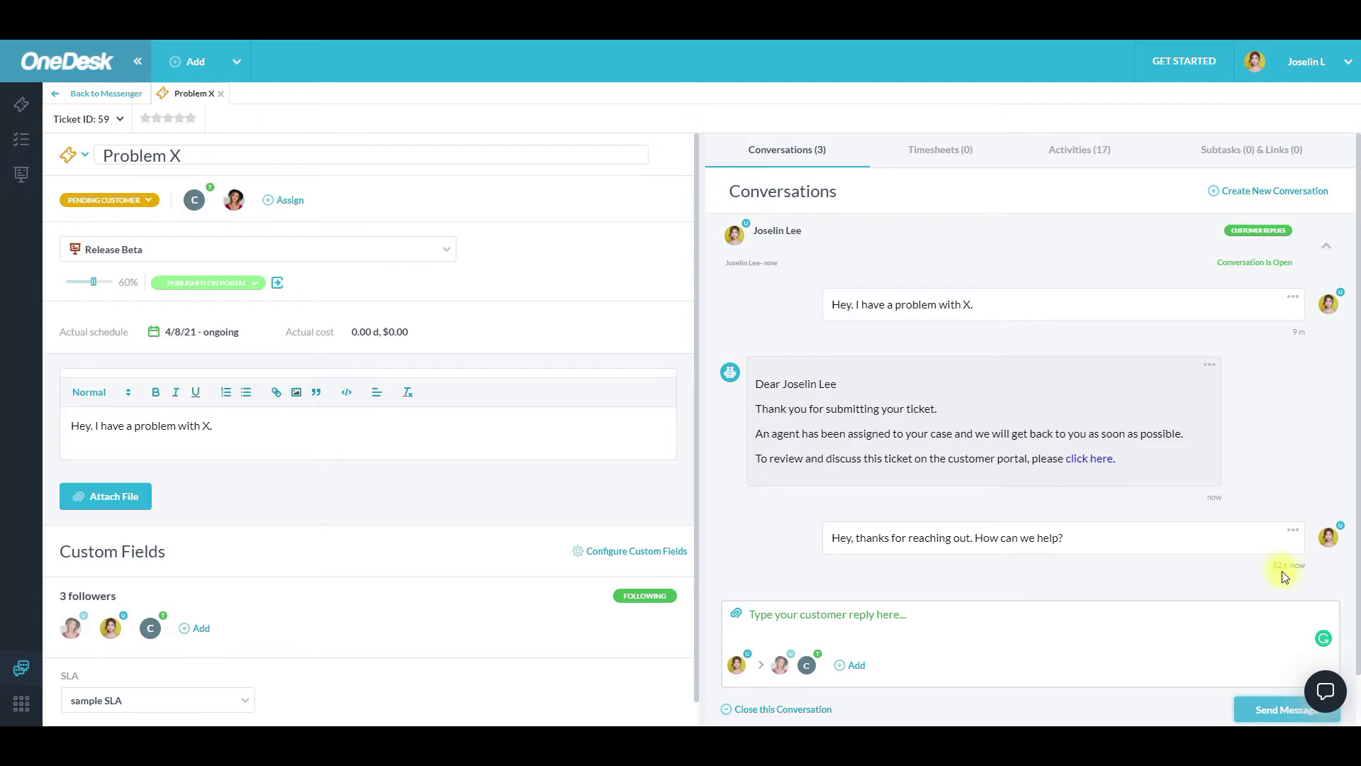
scroll(1286, 576, down, 1)
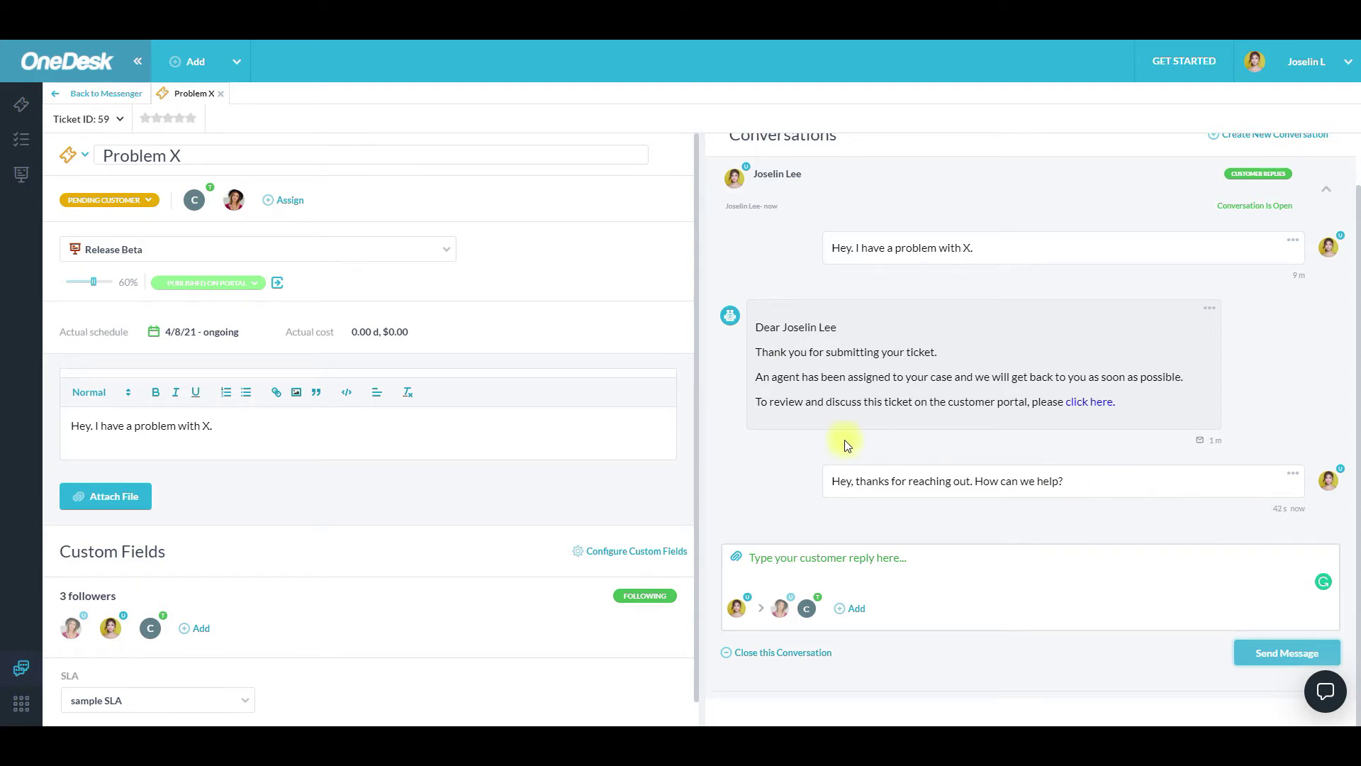
scroll(815, 326, up, 1)
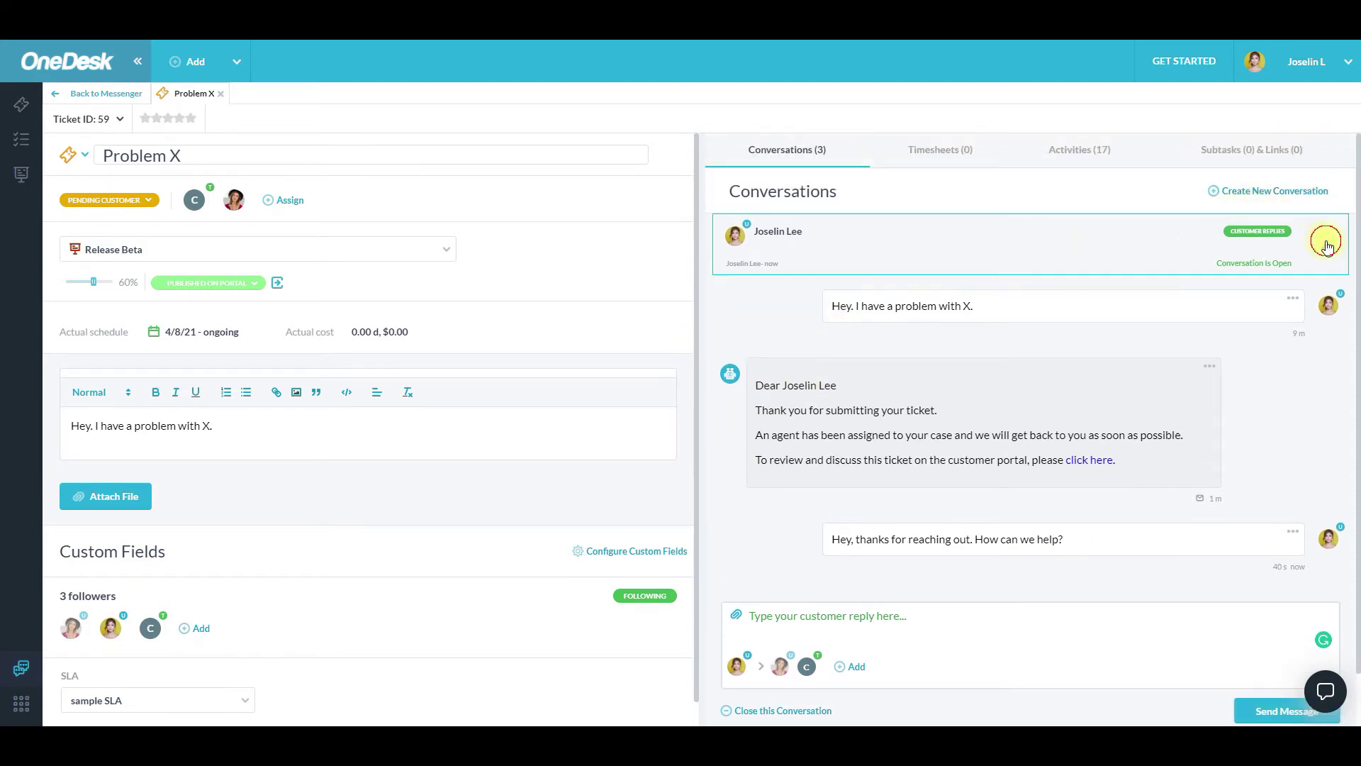
click(1326, 243)
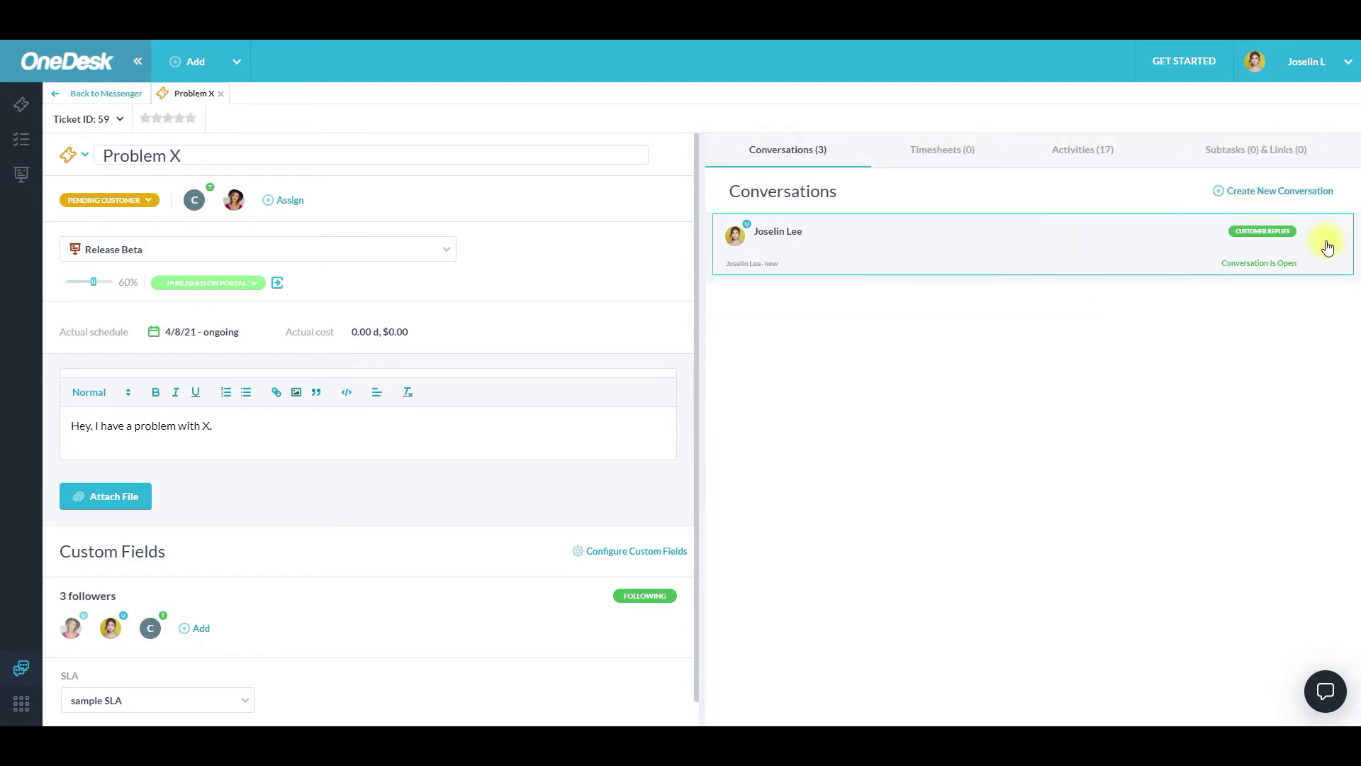
Start a new internal conversation on the Problem X ticket with the message "Hey, I need some help with this ticket."
click(1250, 199)
click(837, 238)
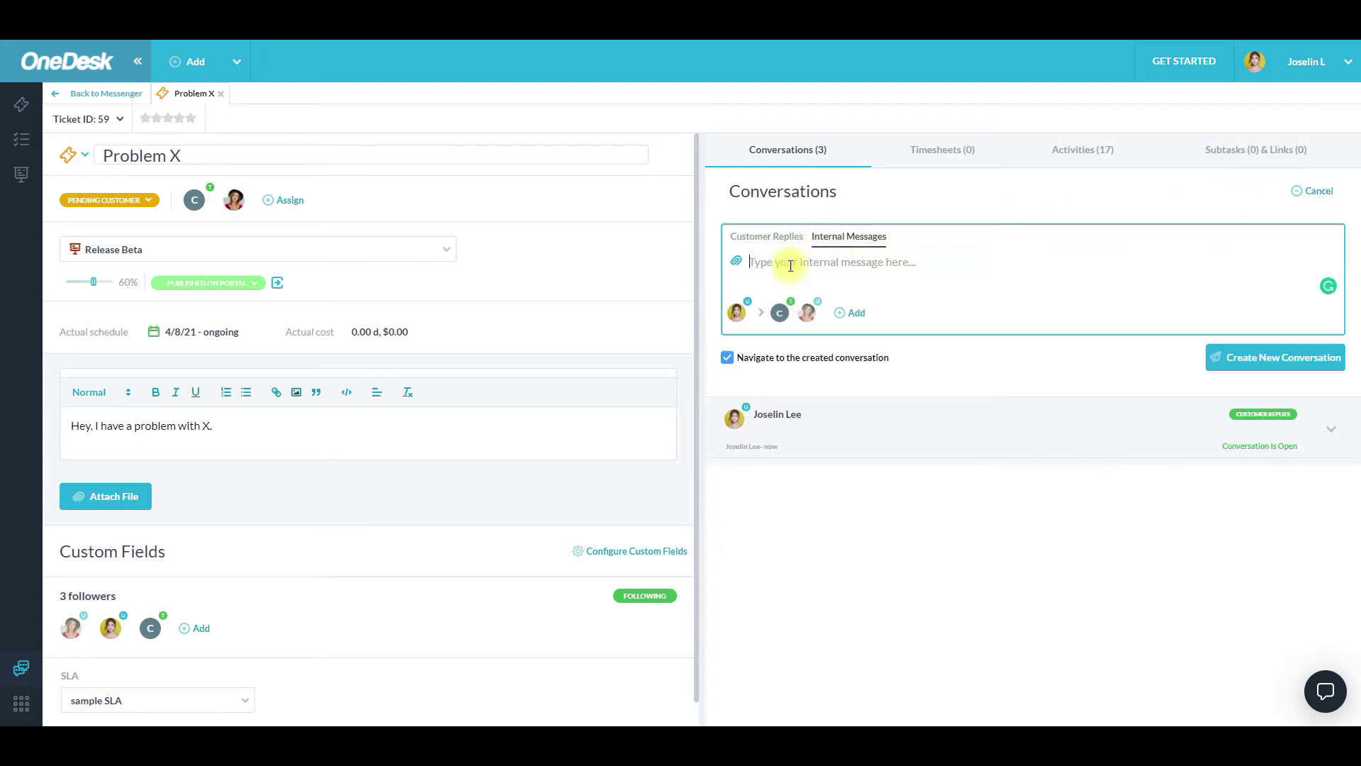
text(Hey)
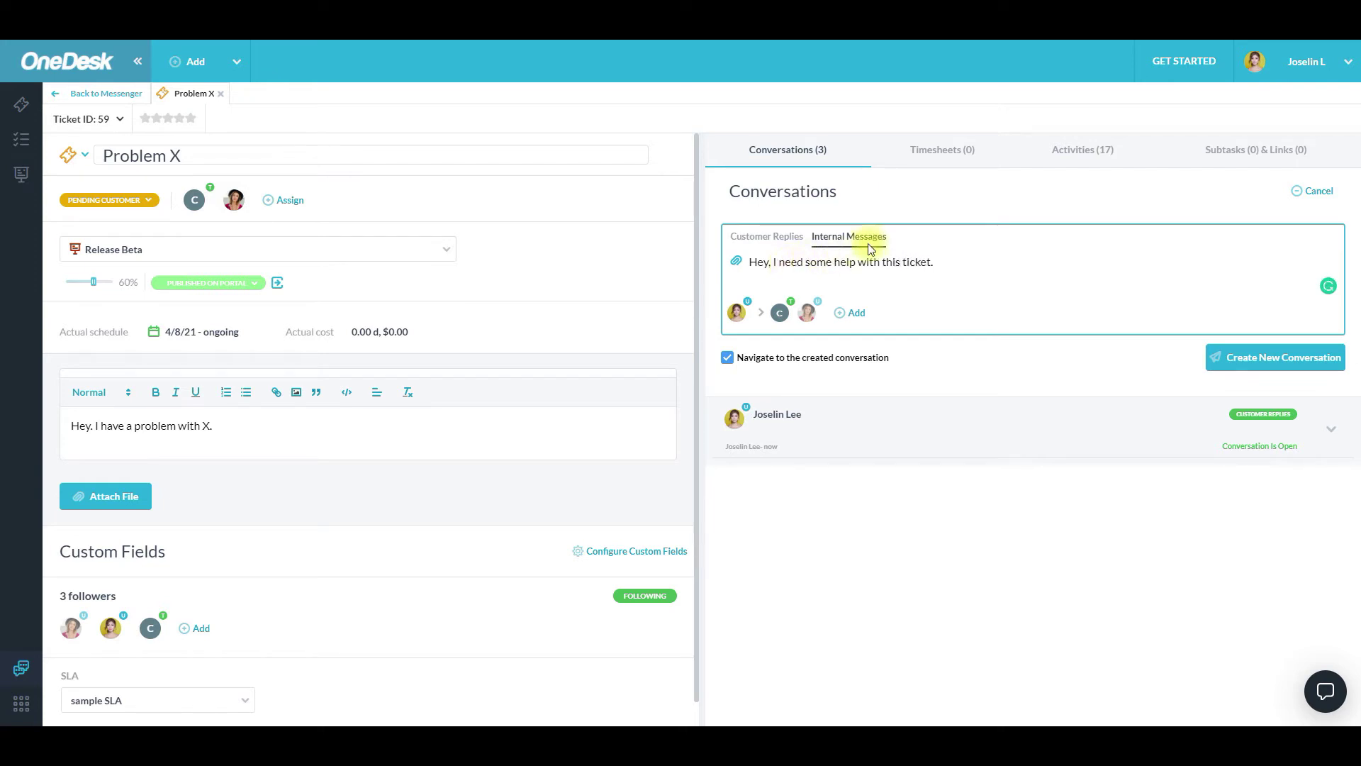
Add the two remaining Customer Support members as participants, create the internal conversation, and collapse it
click(851, 319)
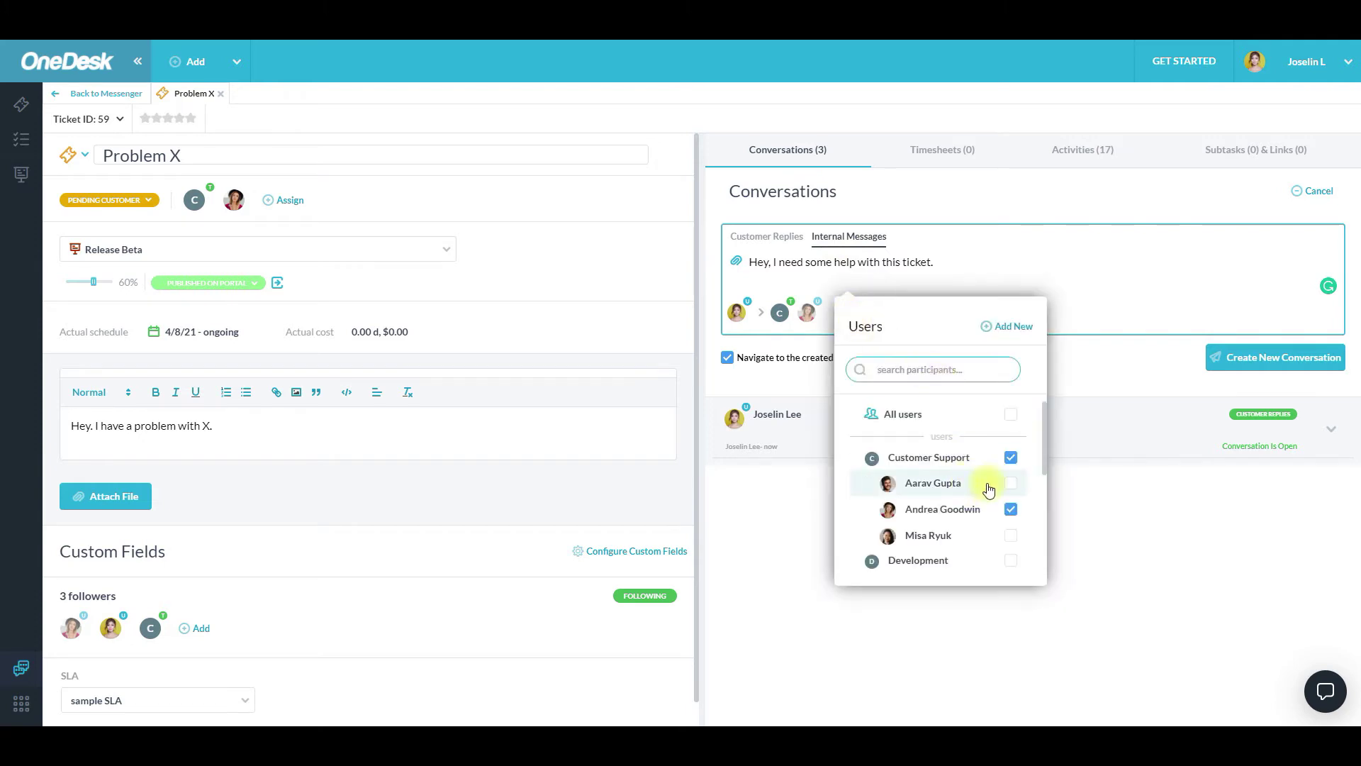
click(1010, 483)
click(1011, 535)
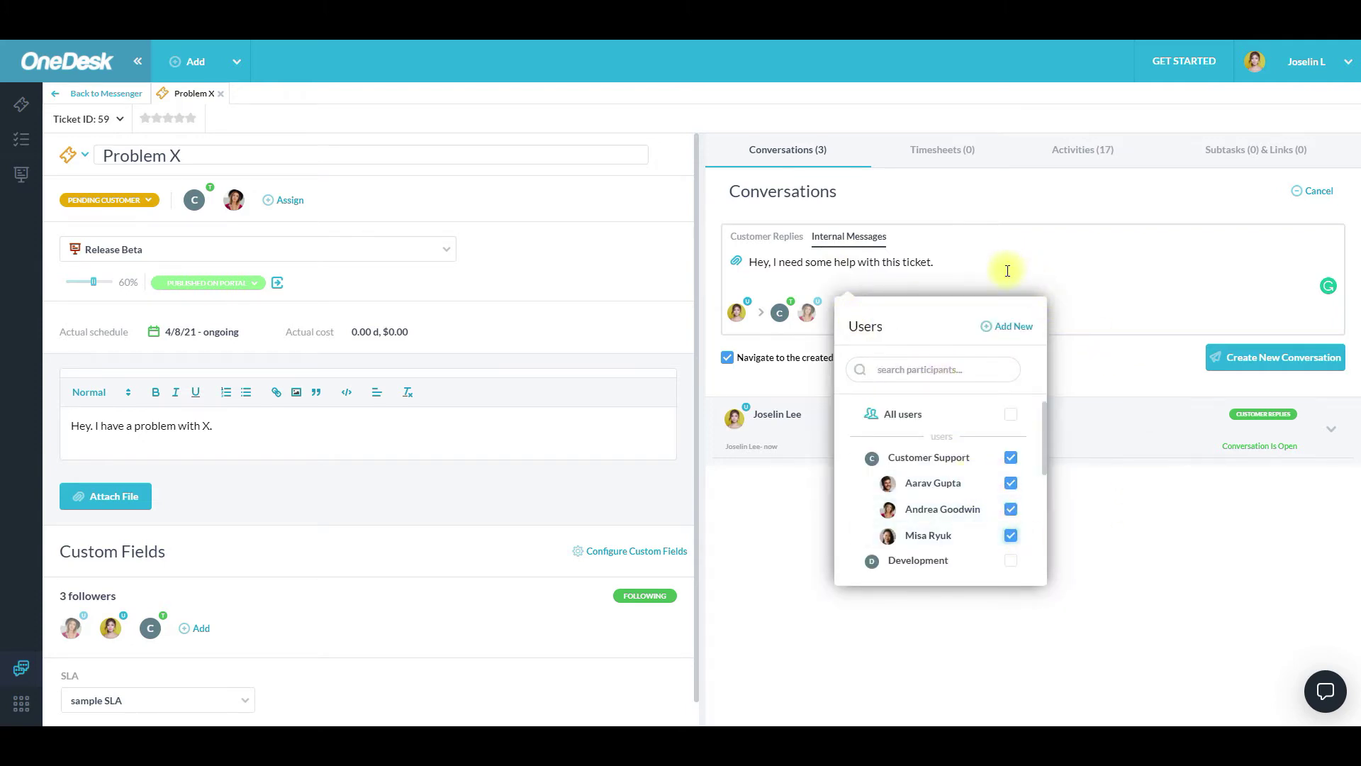
click(1012, 458)
click(1012, 458)
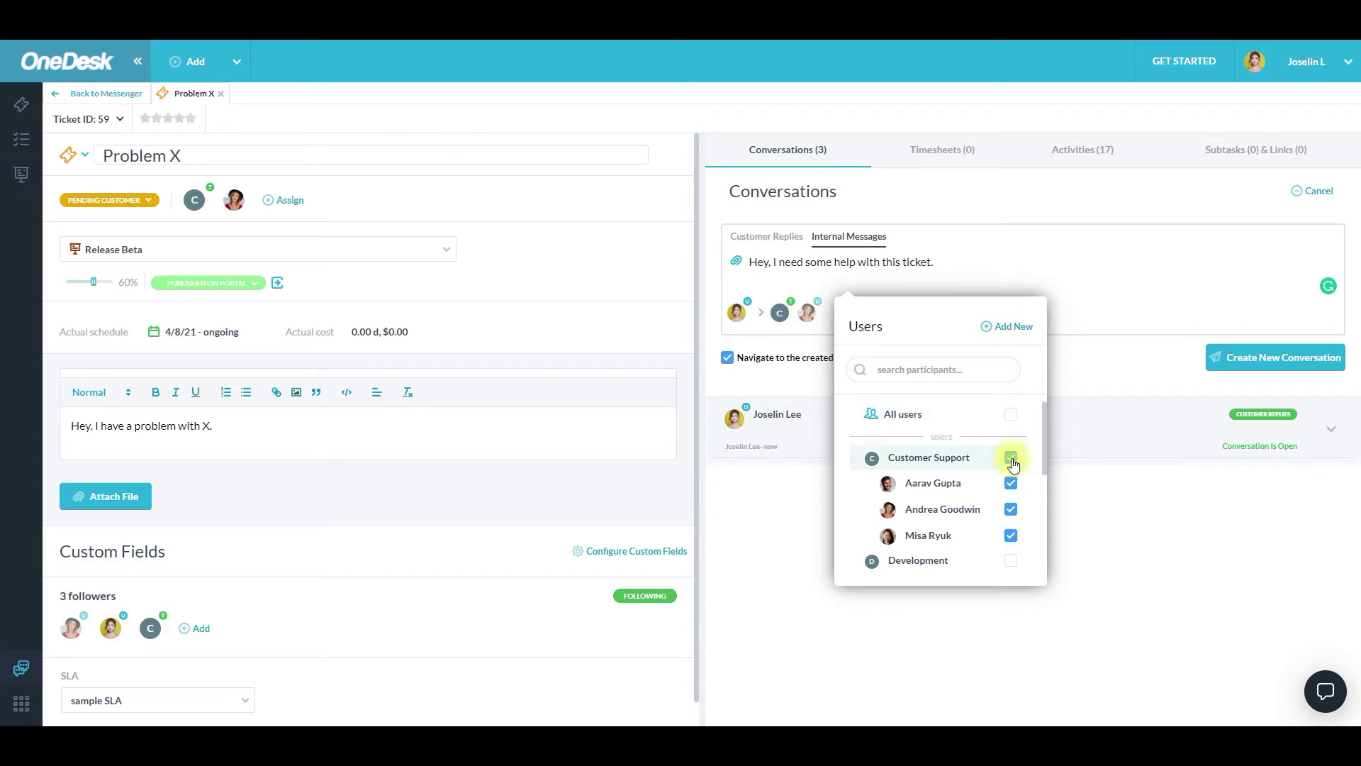
click(968, 268)
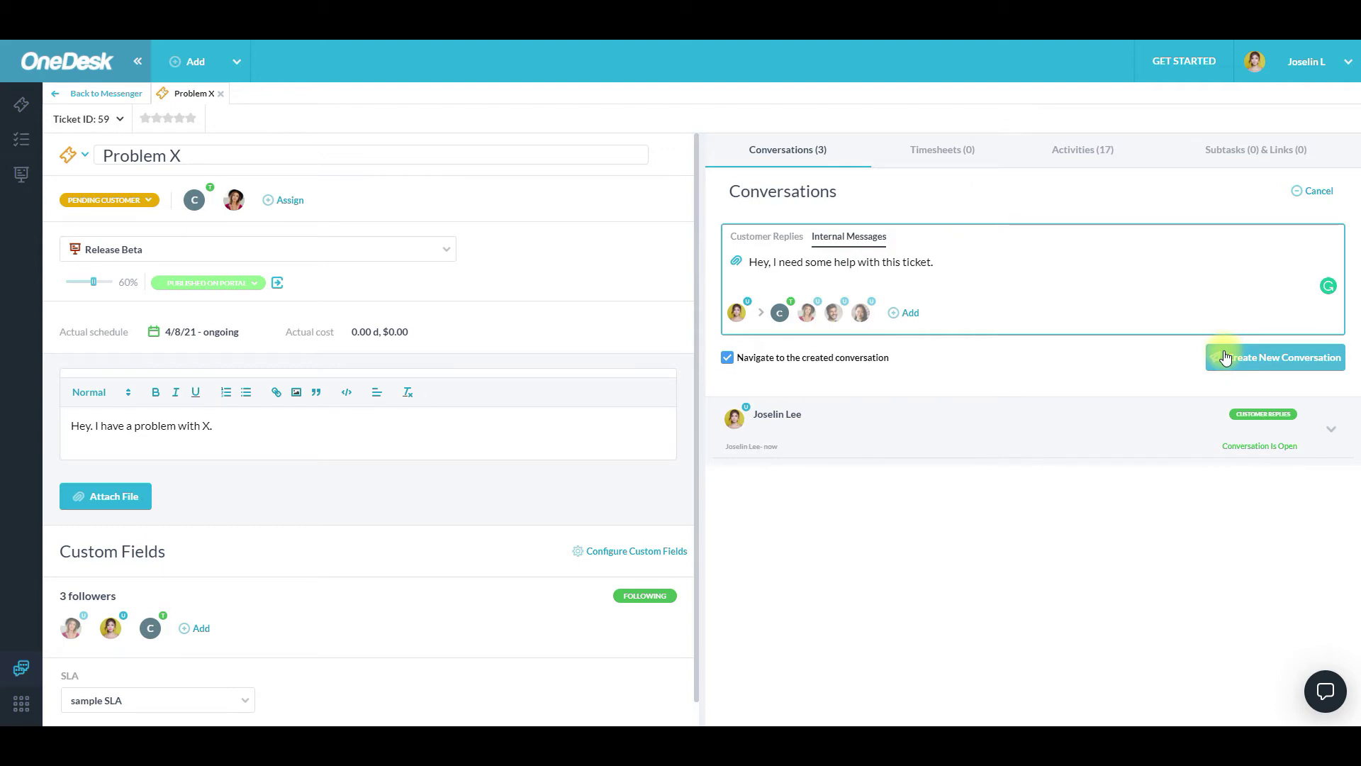
click(1226, 356)
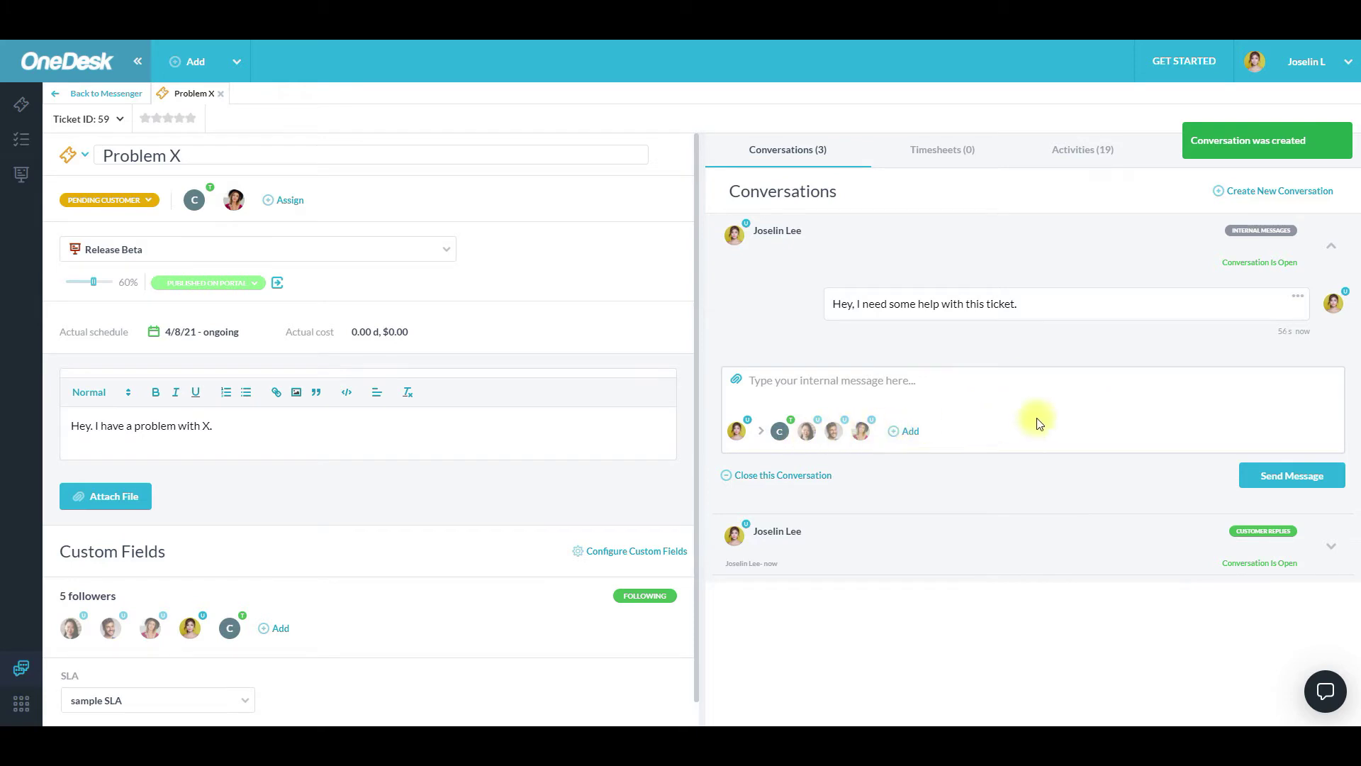
click(1330, 248)
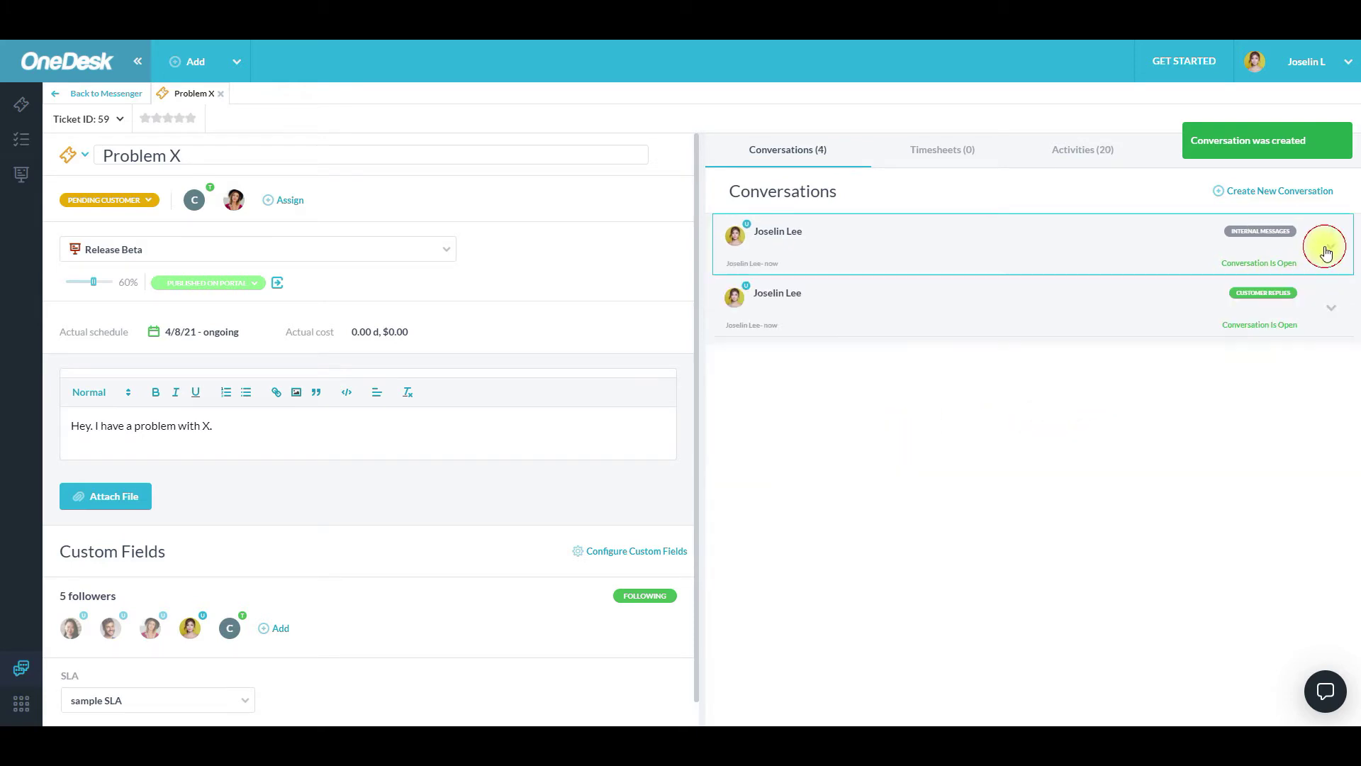
Start a timer on the Problem X ticket, then open the new timesheet form and close it without submitting
click(952, 163)
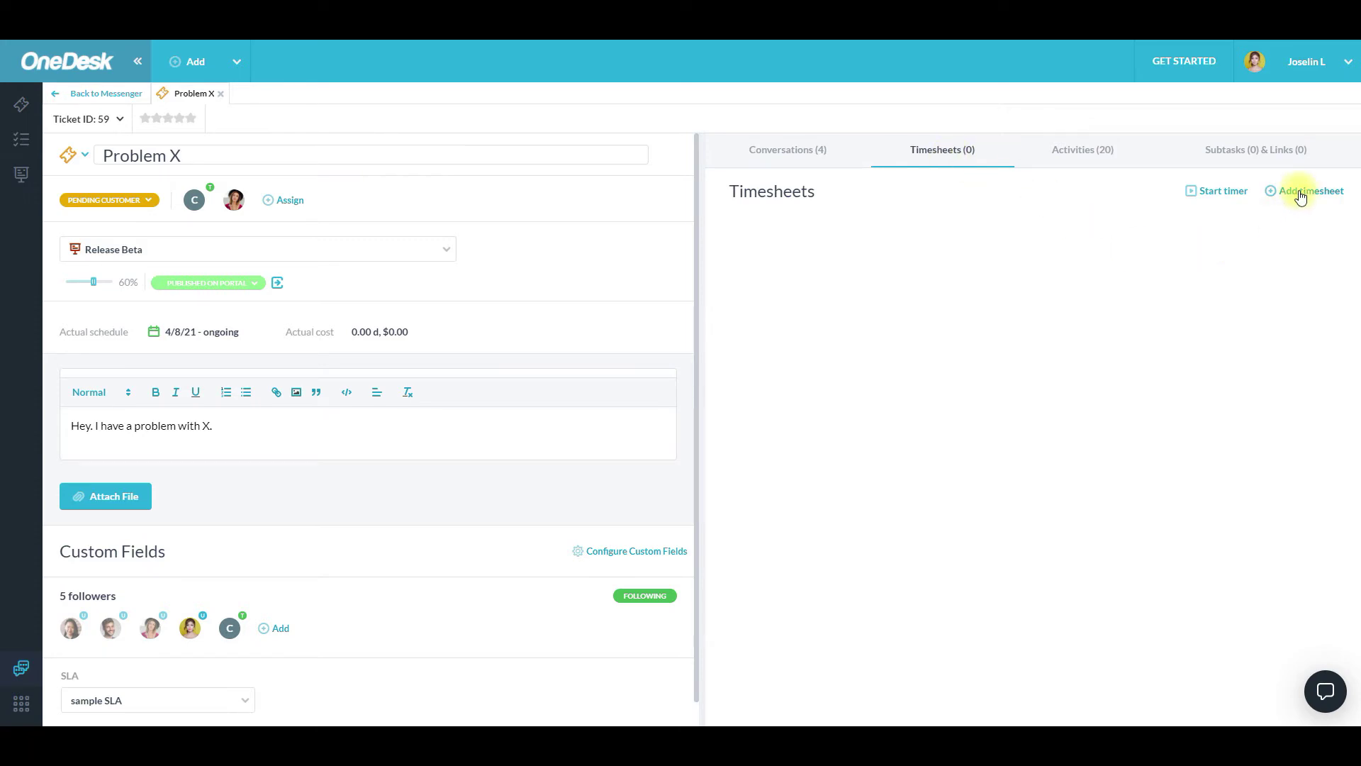
click(1222, 192)
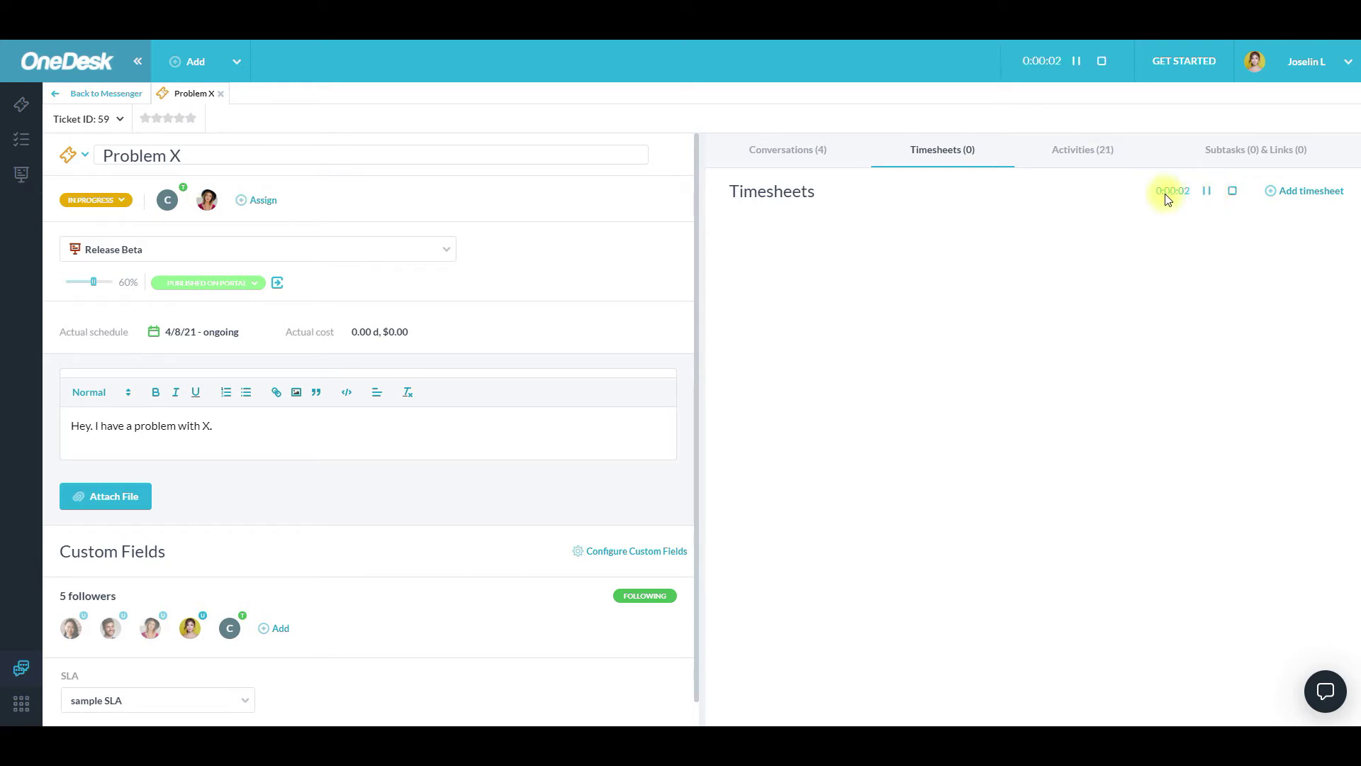
click(1288, 192)
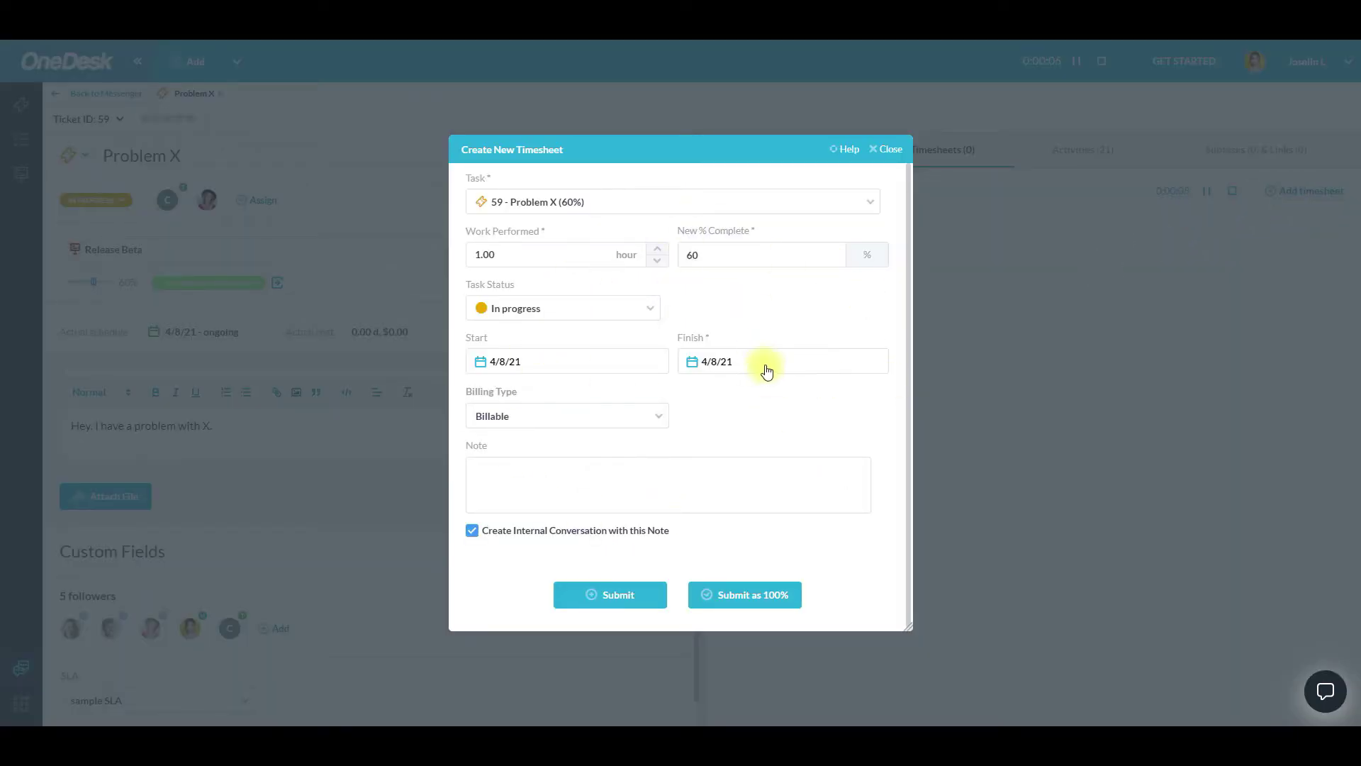
click(890, 151)
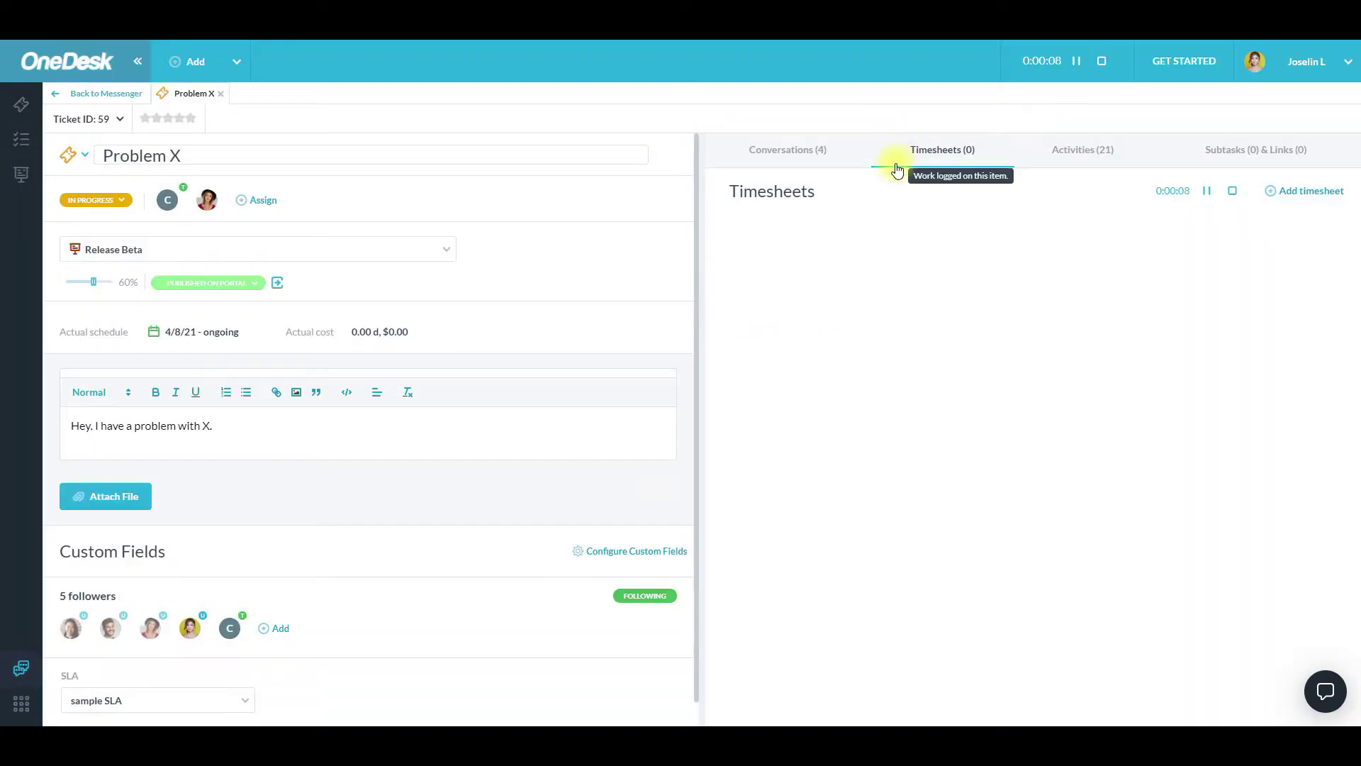
View the ticket's activity history, then stop the running timer and cancel it instead of submitting a timesheet
click(1076, 161)
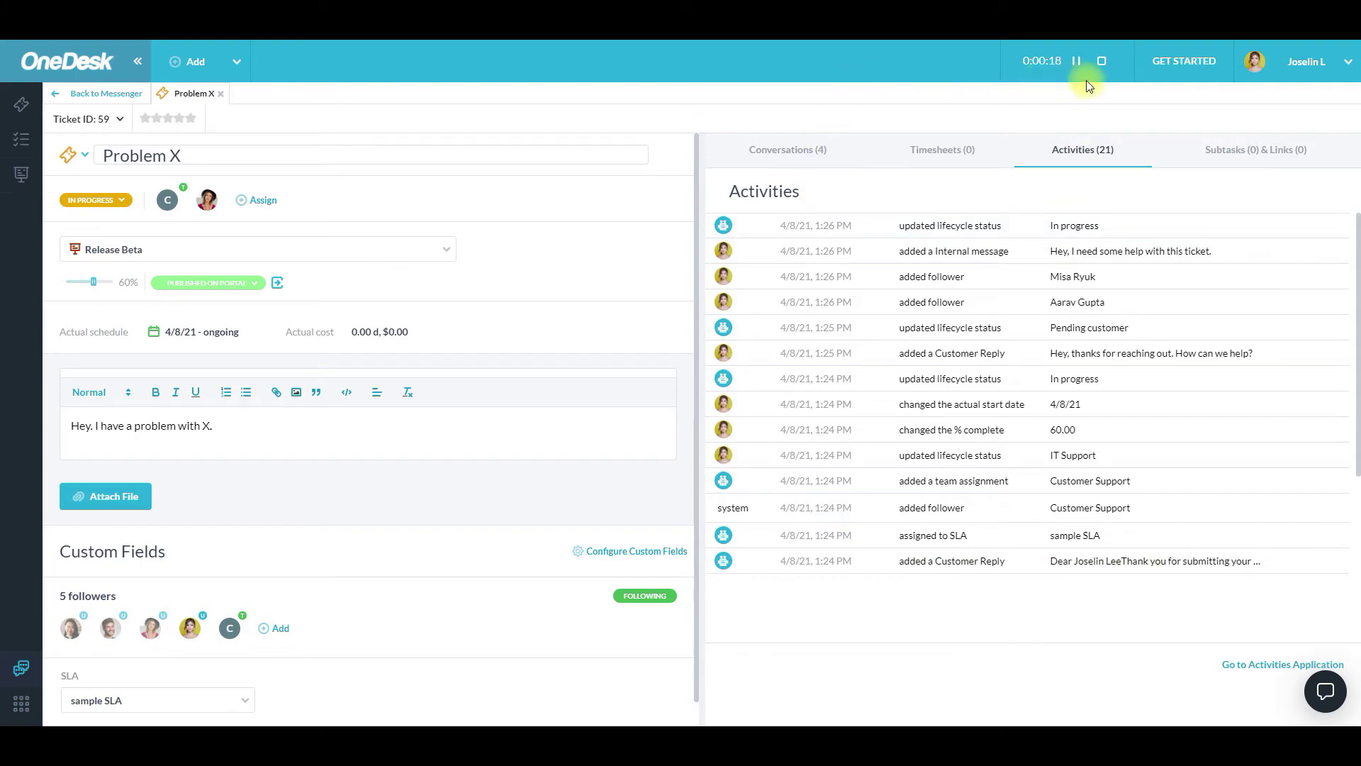
click(1105, 62)
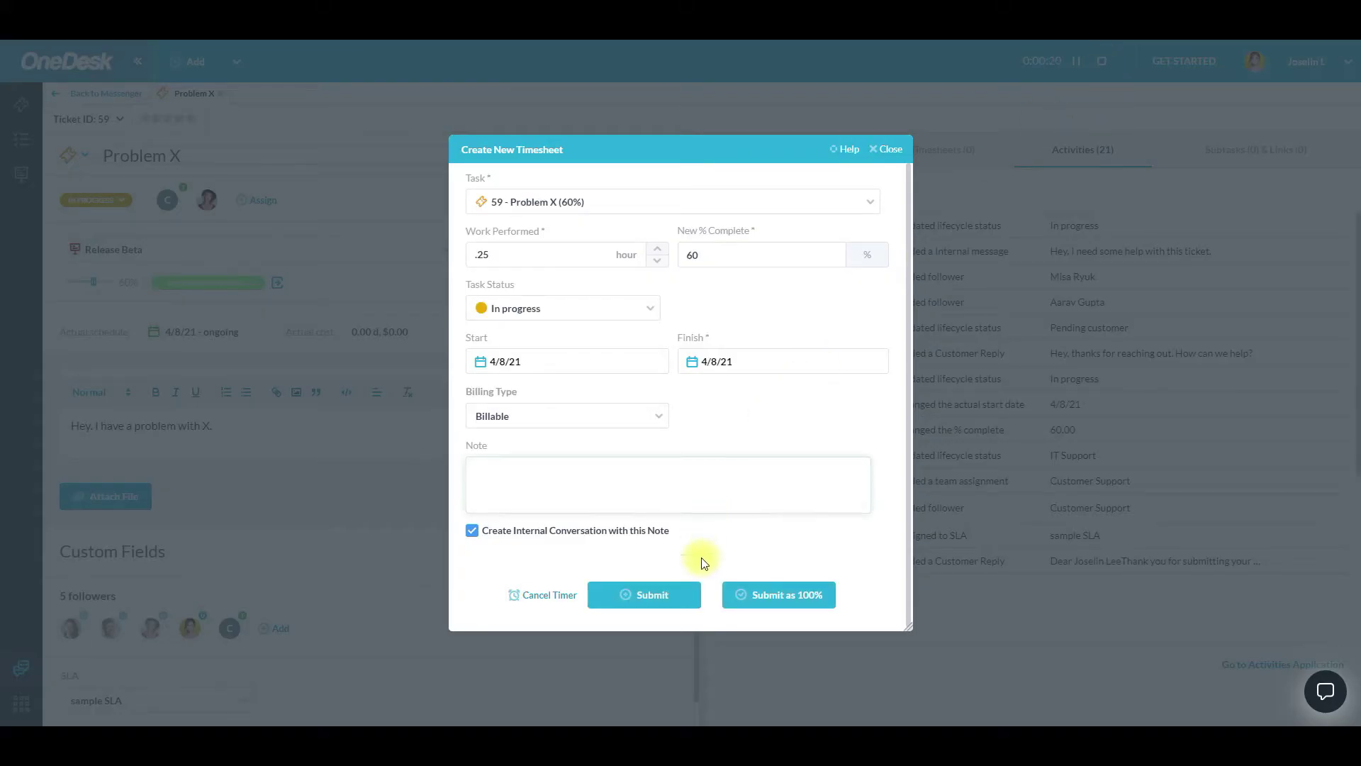
click(536, 600)
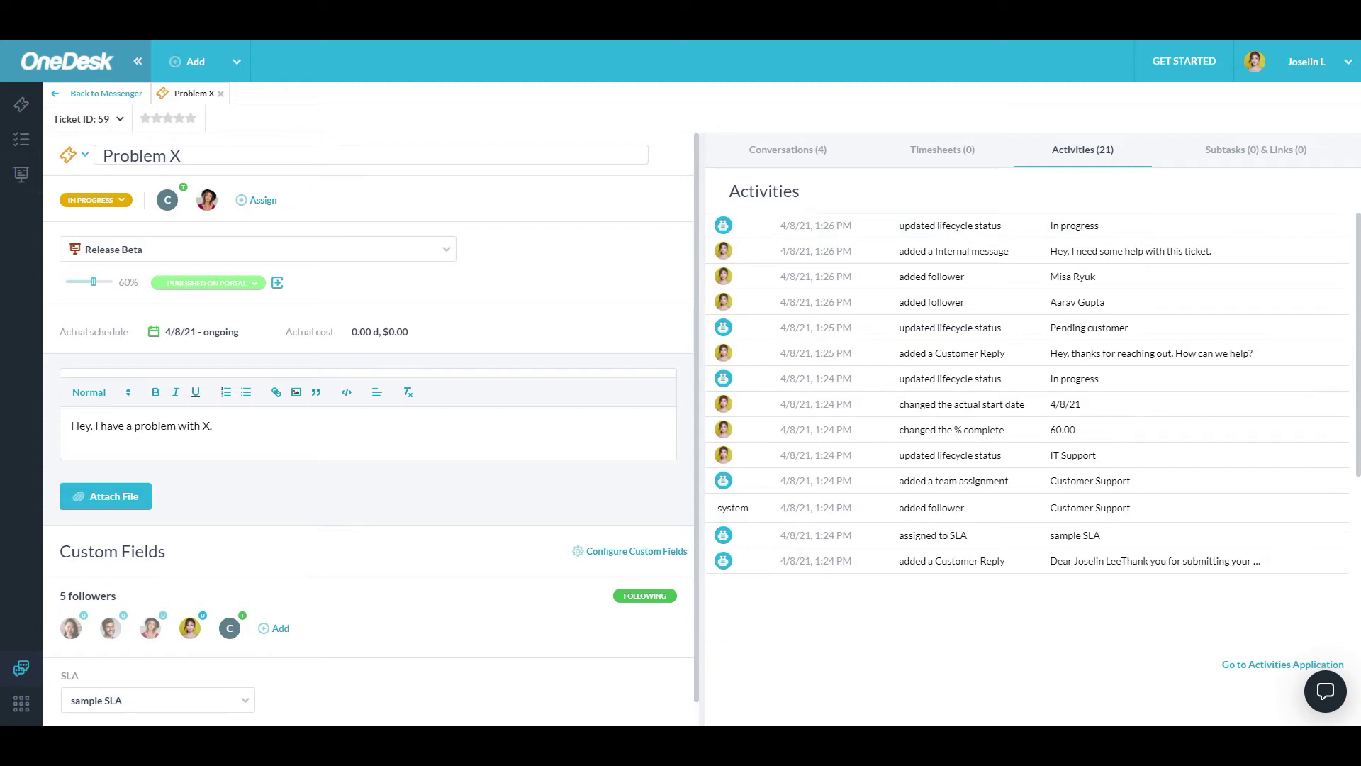
View the ticket's subtasks and links and the relationship types offered for linked items, without adding a link
click(1249, 151)
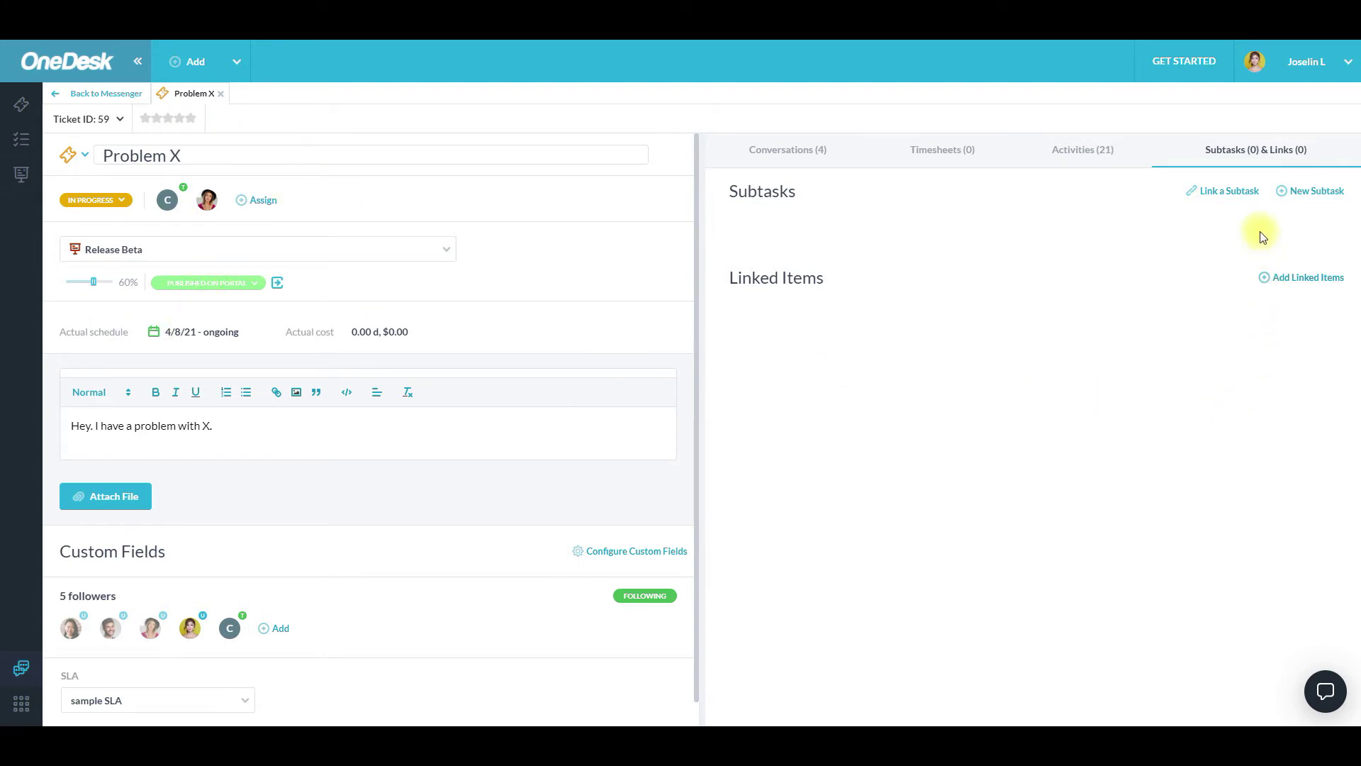
click(1320, 277)
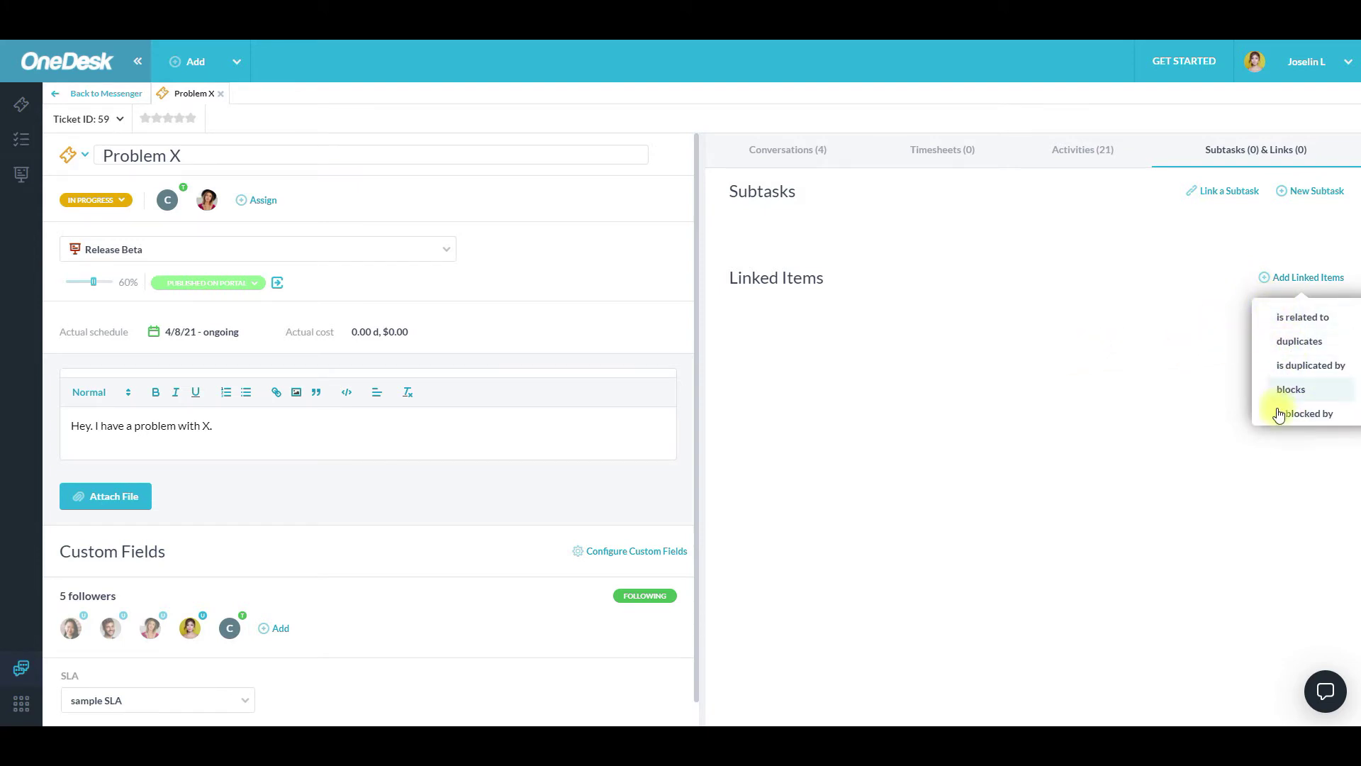
click(1054, 401)
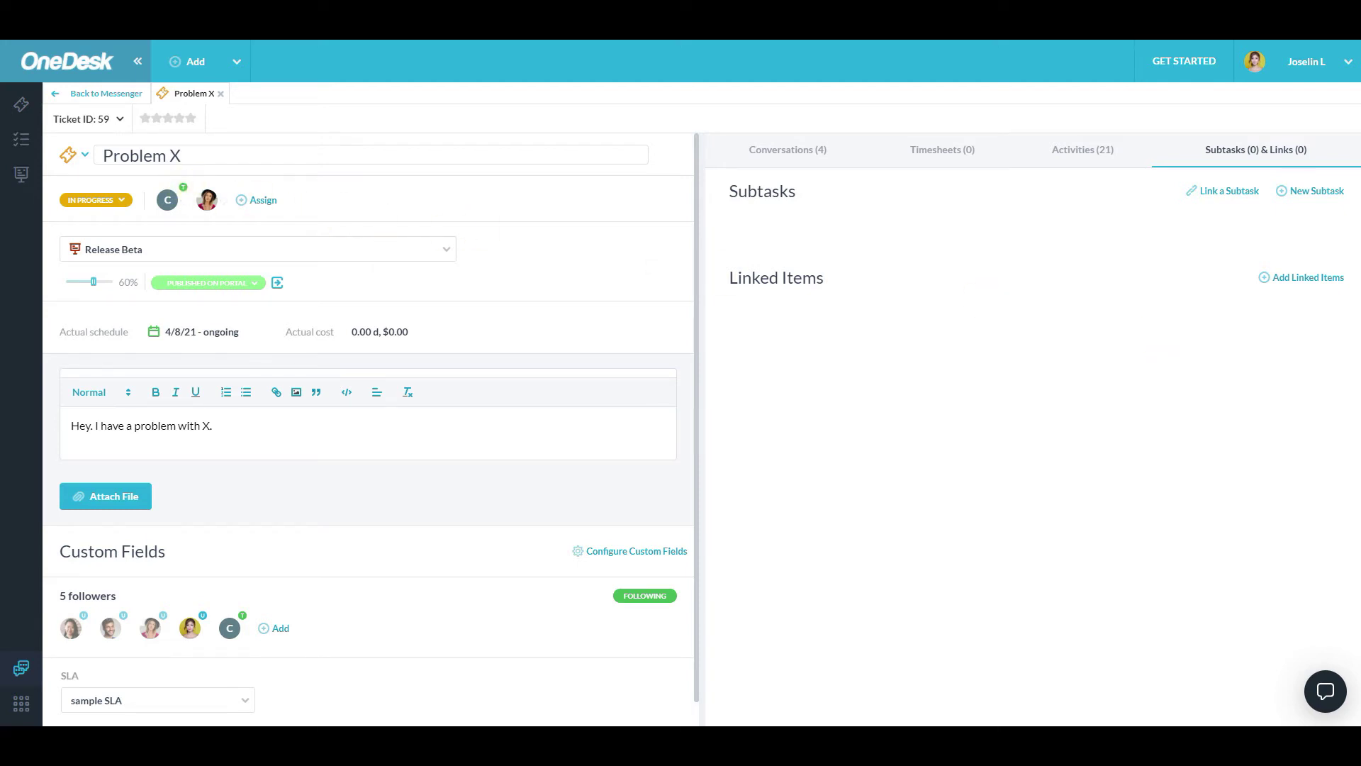
Convert the Problem X ticket into an item of type task
click(83, 158)
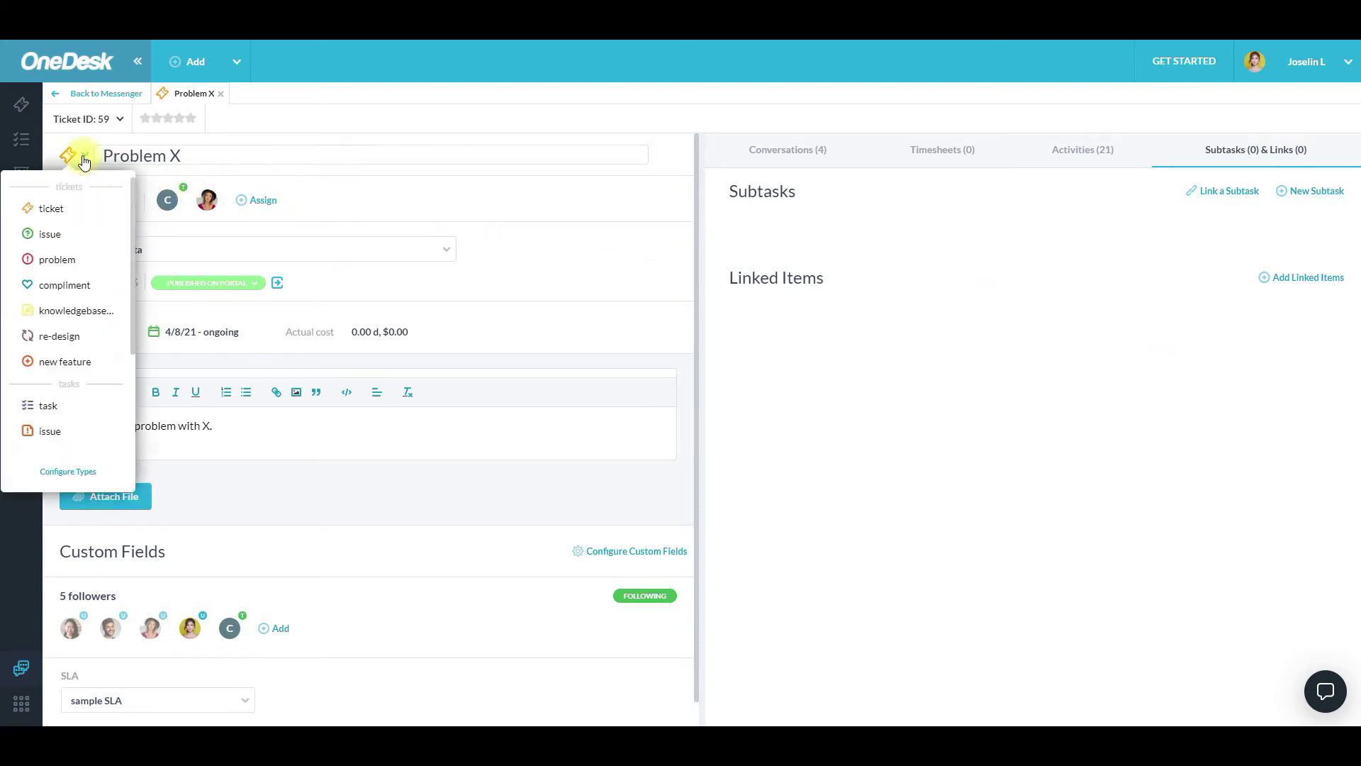
click(47, 410)
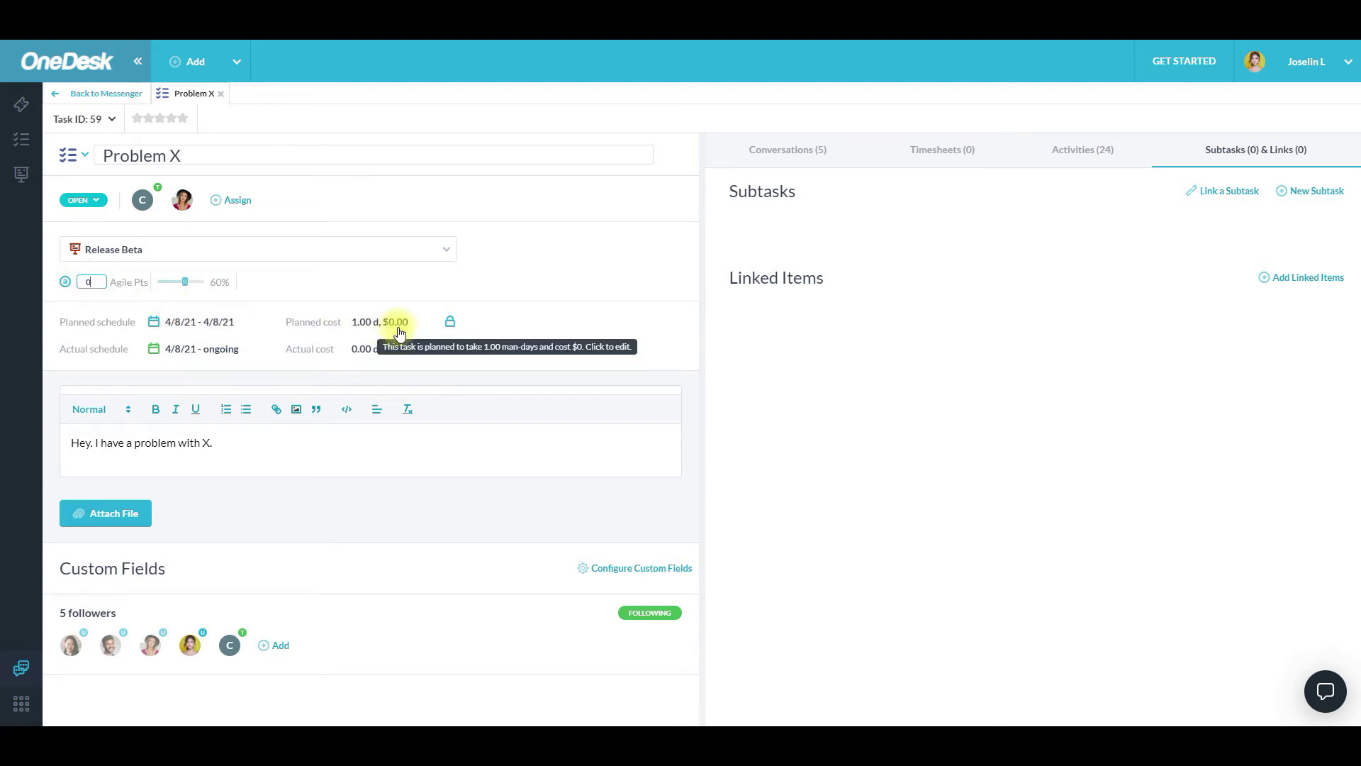
Check the timesheets and conversations of the Problem X task, then close its detail view
click(935, 160)
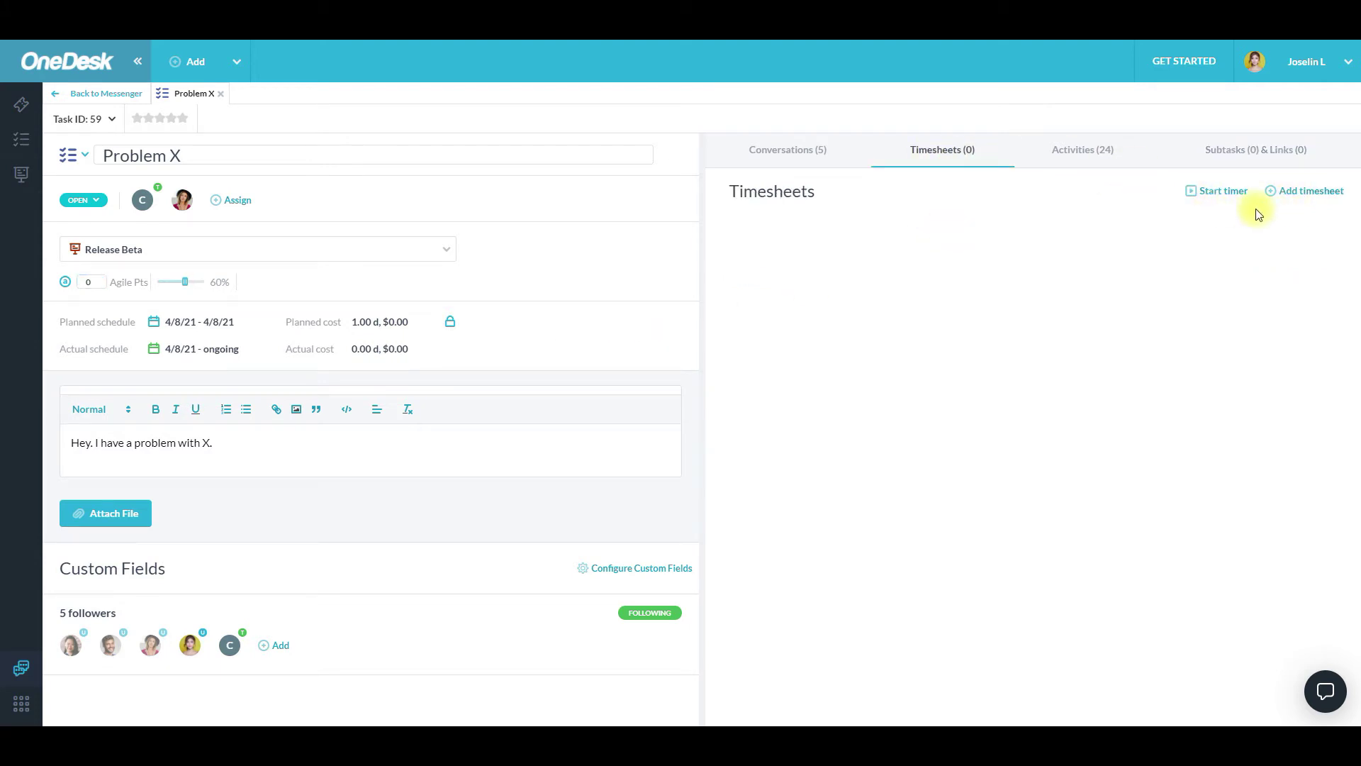
click(782, 152)
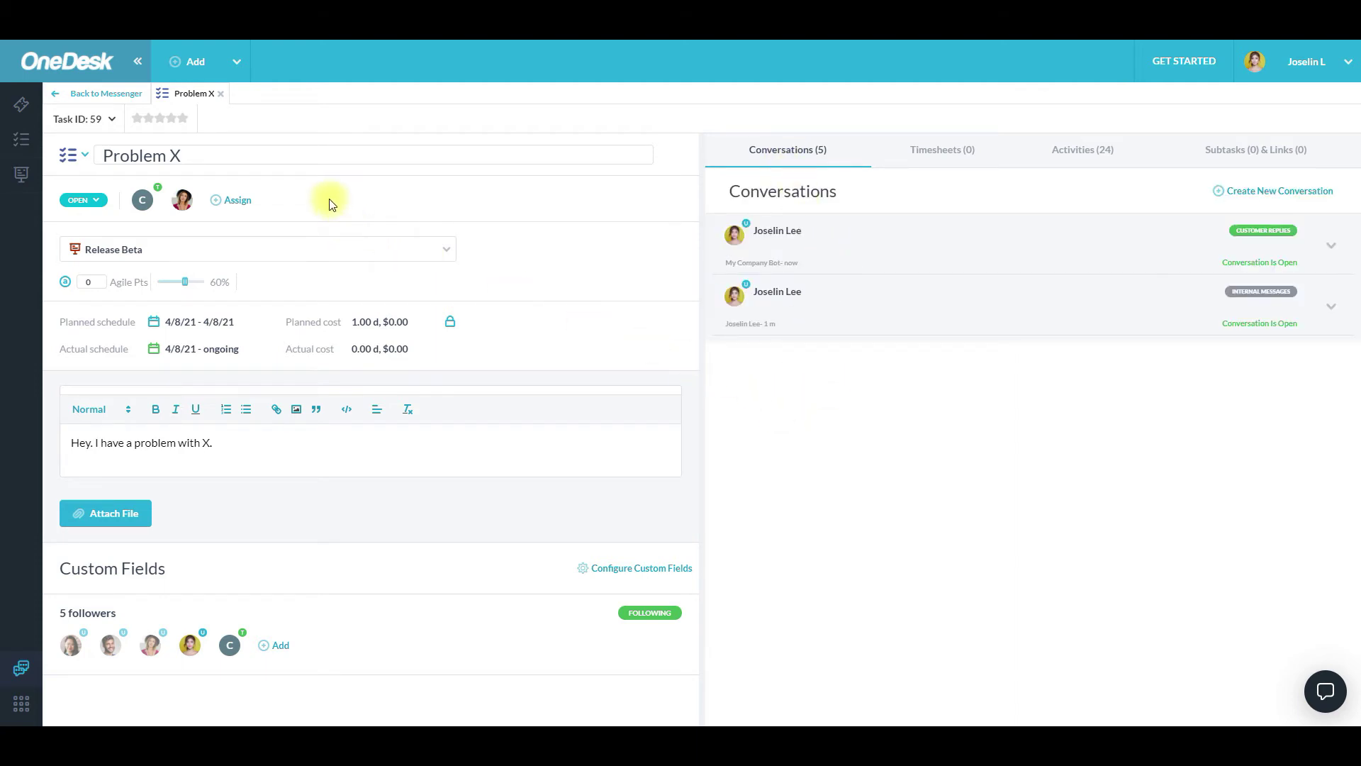
click(222, 94)
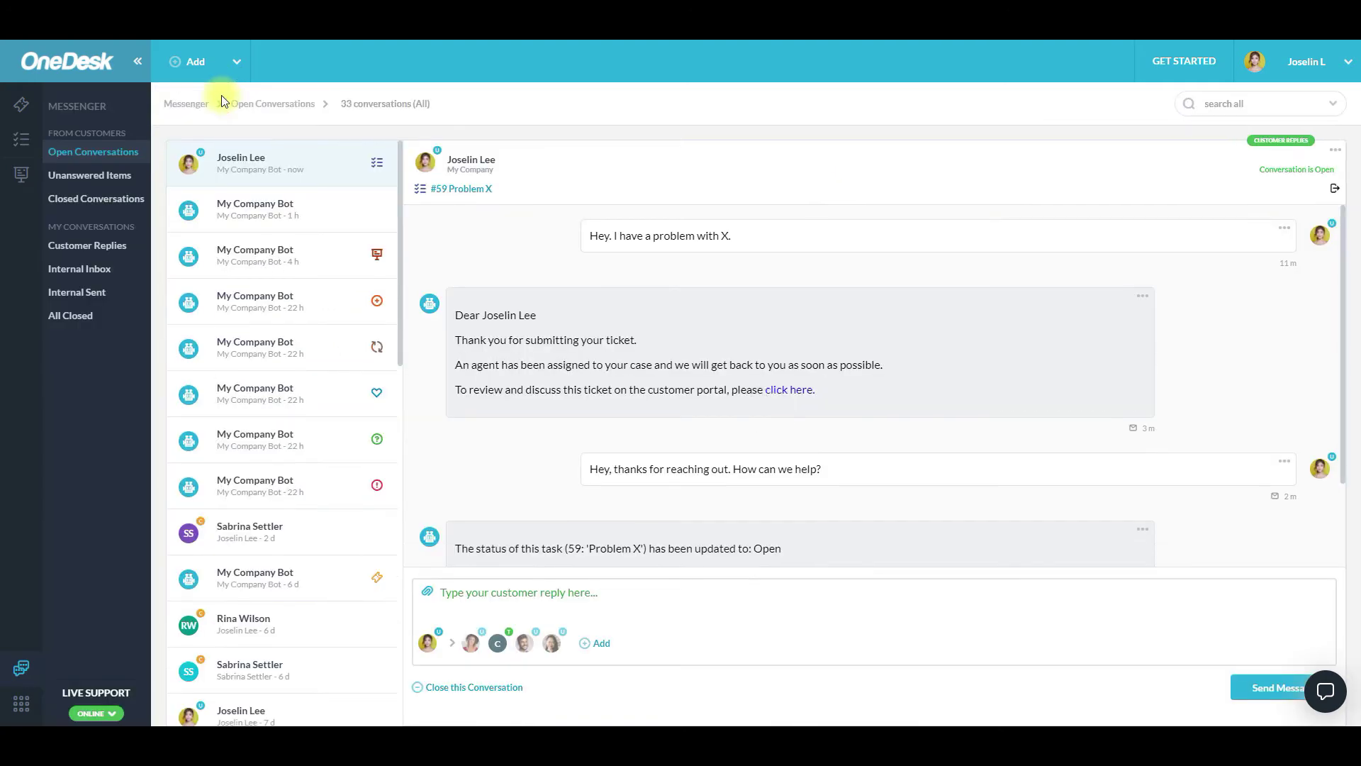
In the Gantt view of all tasks, extend the planned finish of Marketing Strategy and shift the Research Task's schedule slightly forward
click(20, 140)
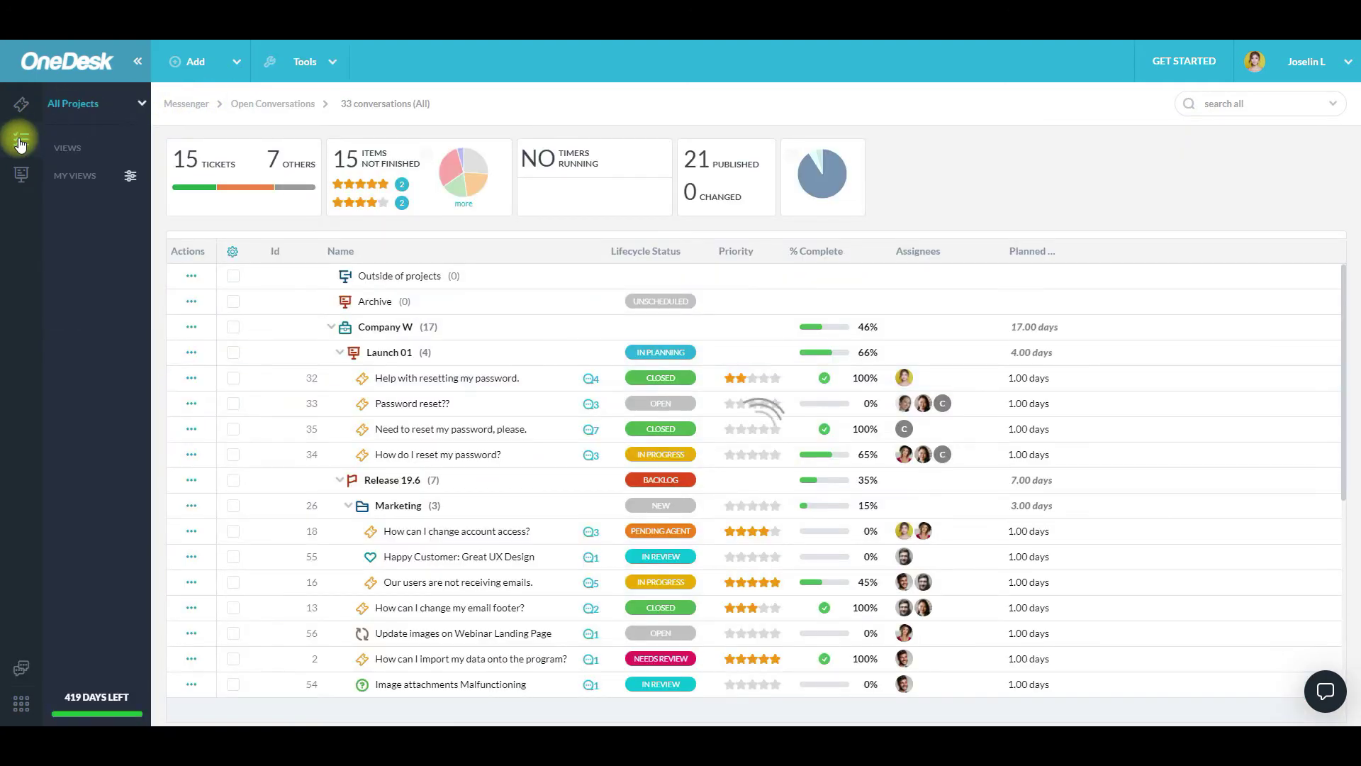
click(83, 213)
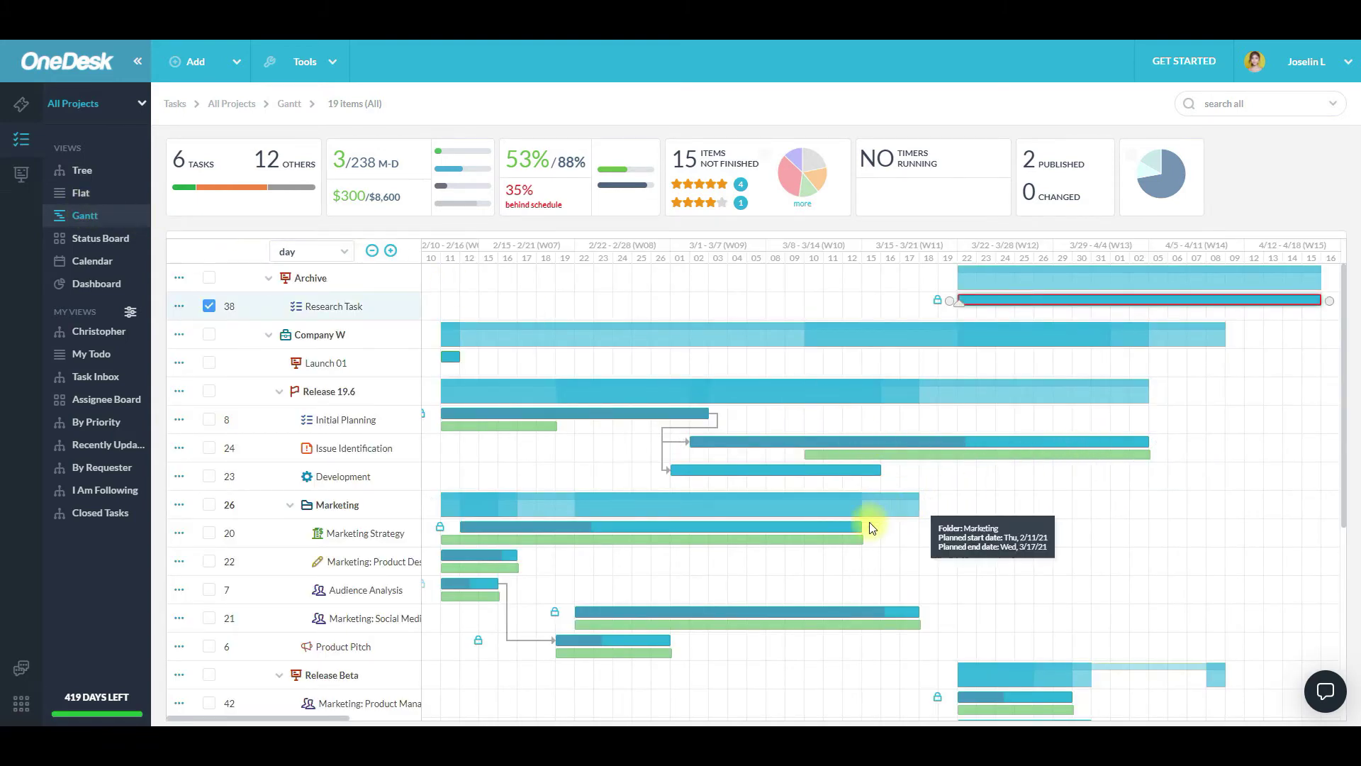
drag(861, 526, 998, 526)
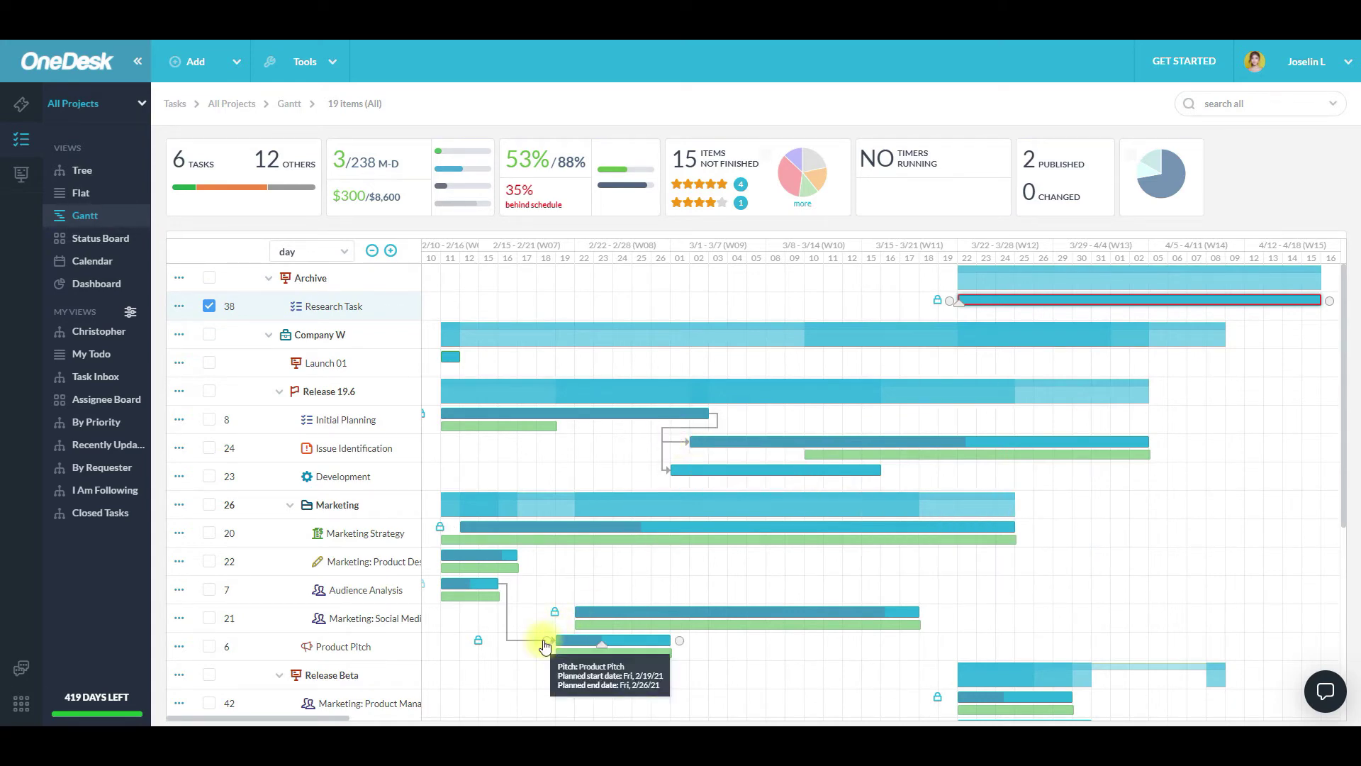
mouse_move(937, 303)
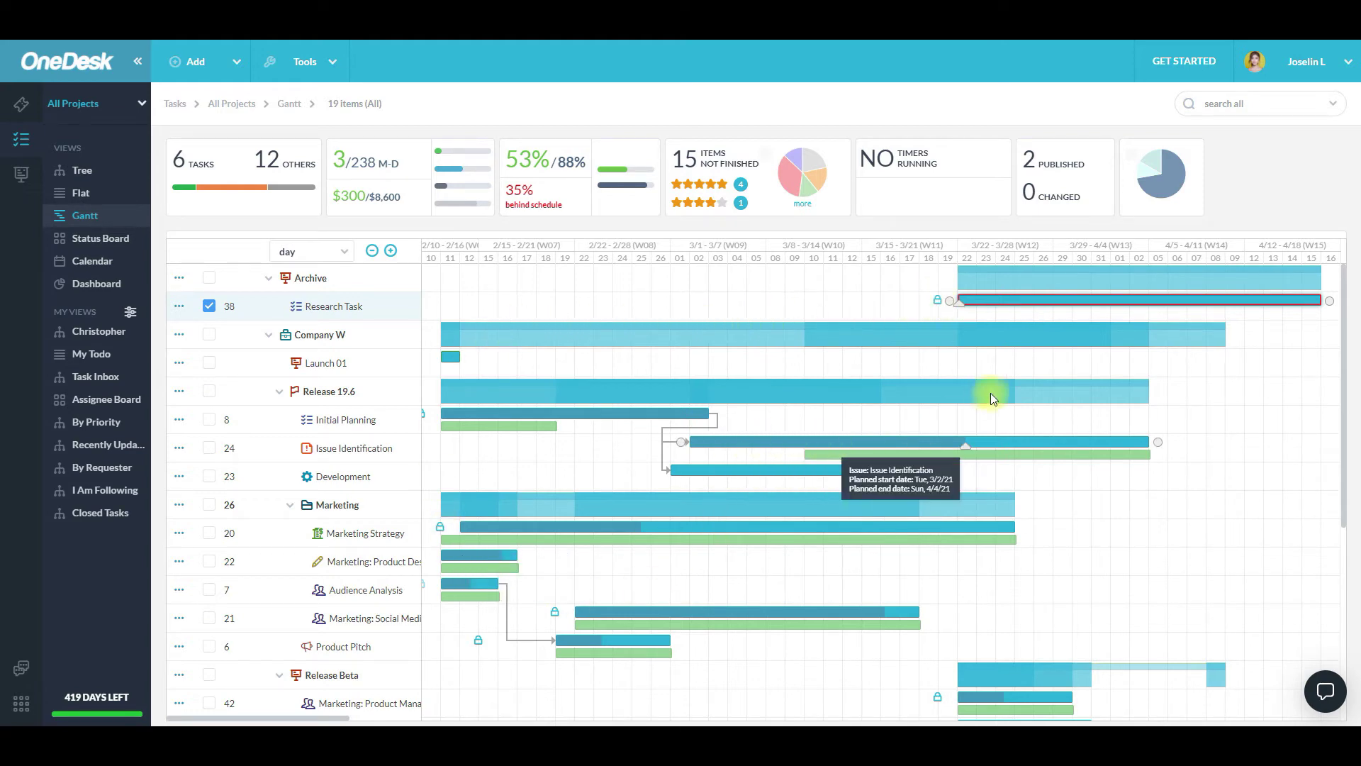
mouse_move(1033, 301)
mouse_down()
mouse_move(831, 316)
mouse_move(1050, 310)
mouse_up()
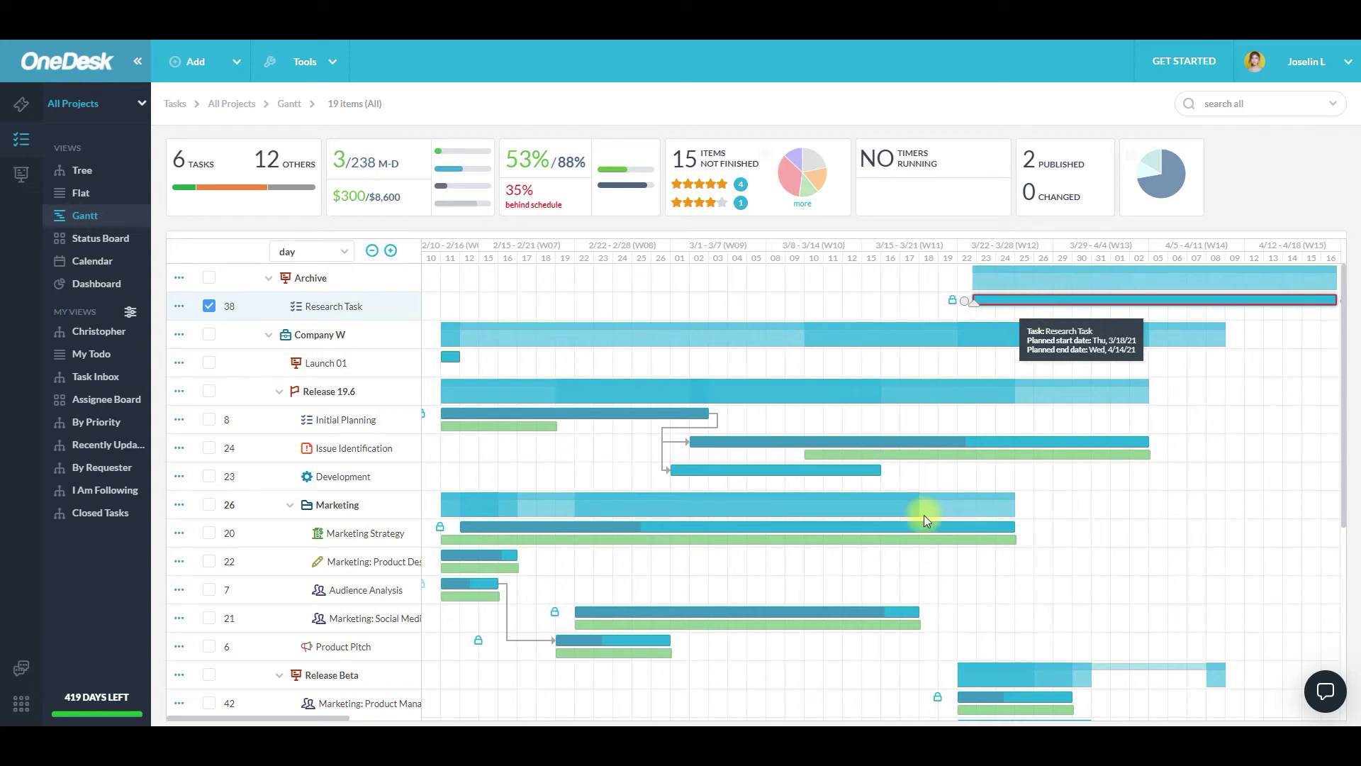
Show the tasks on the Status Board and hide the outline, planning and reported columns
click(97, 239)
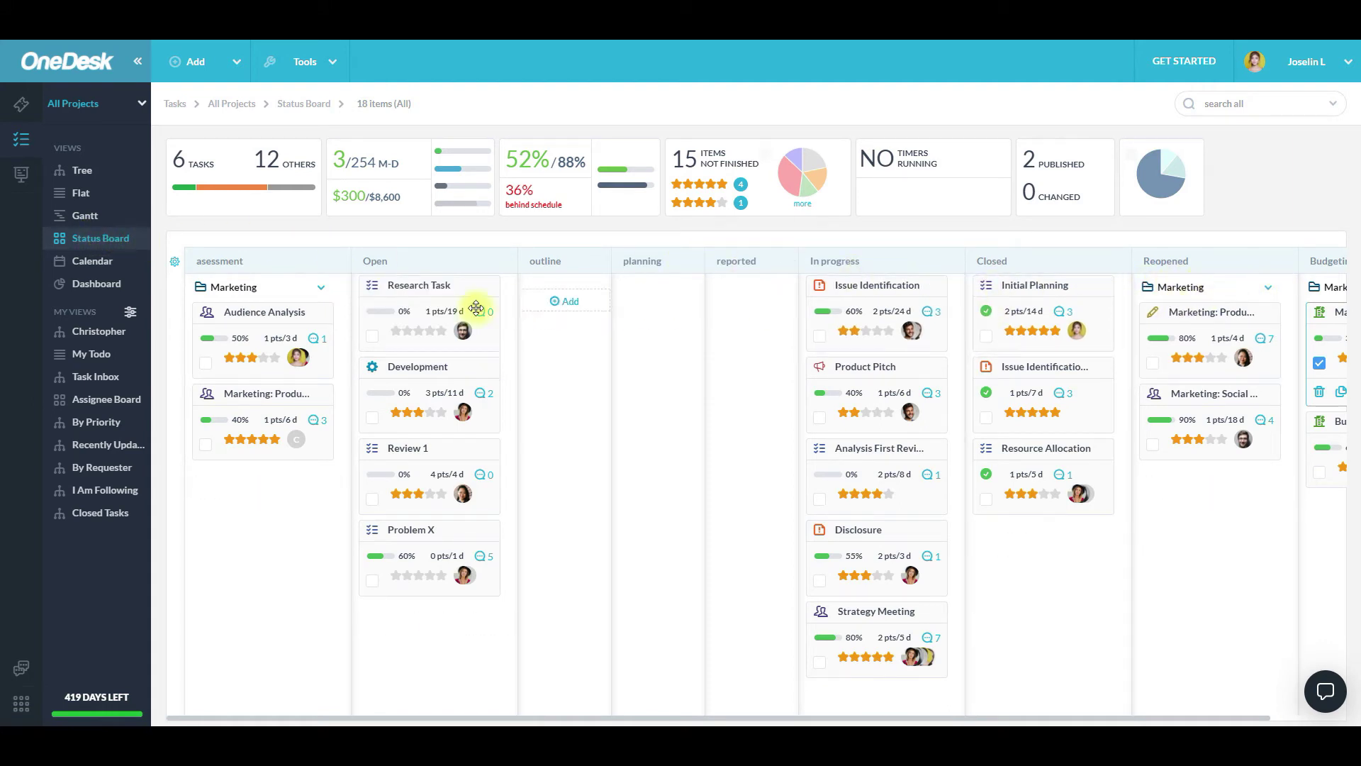
click(175, 263)
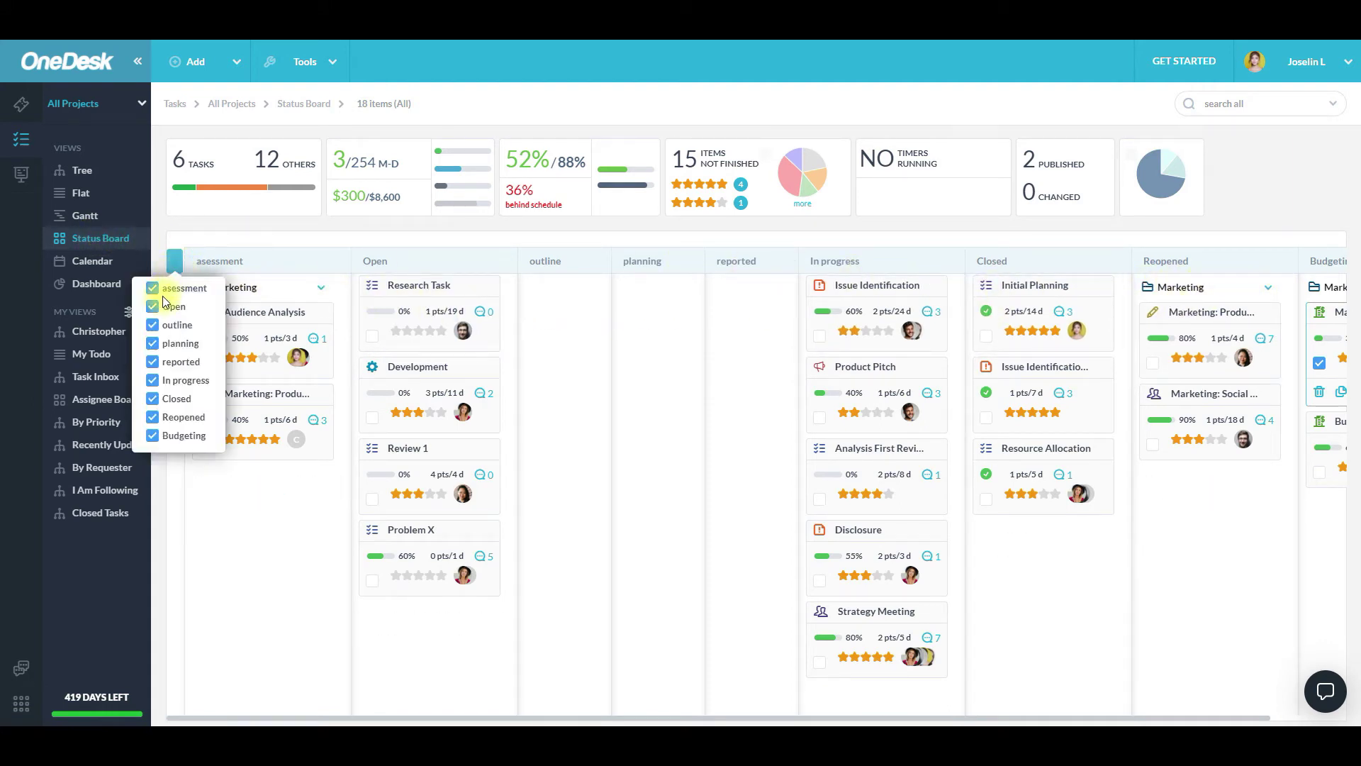
click(153, 326)
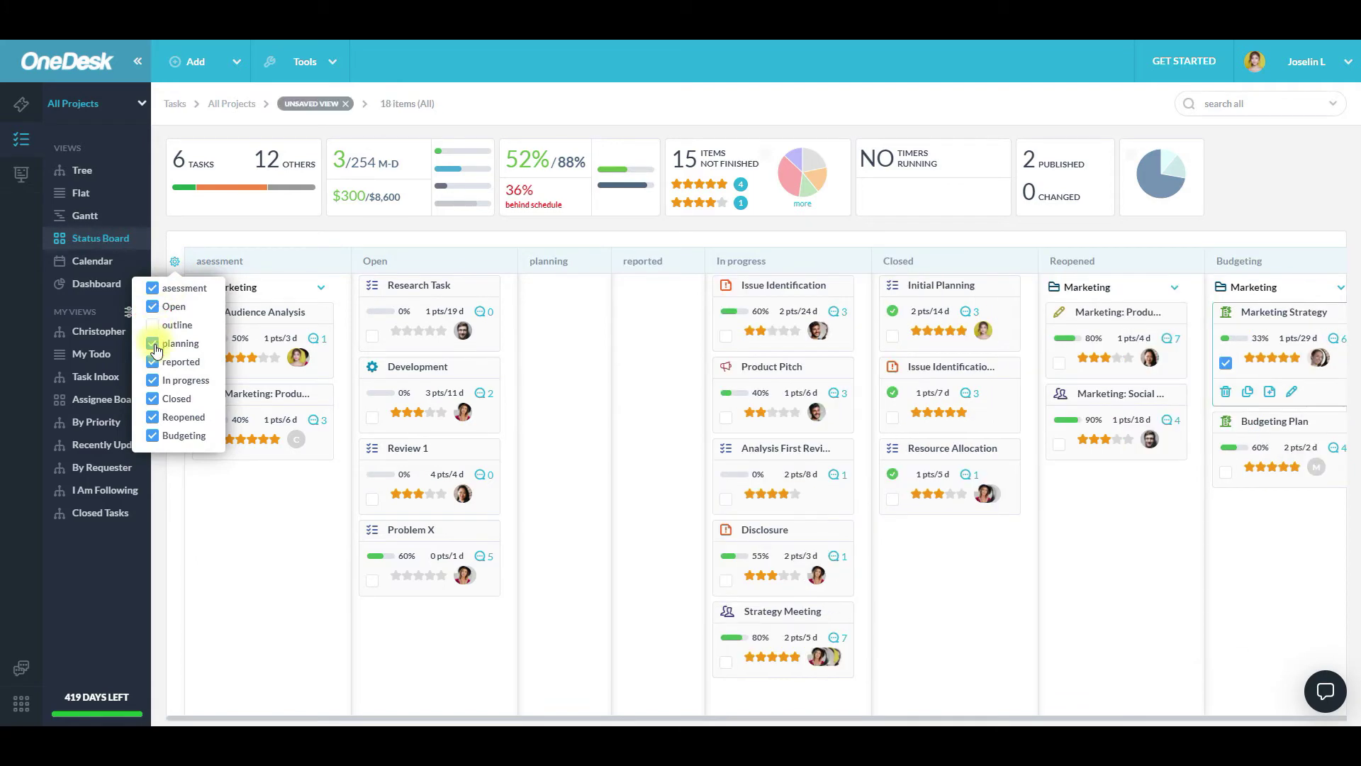
click(154, 345)
click(154, 363)
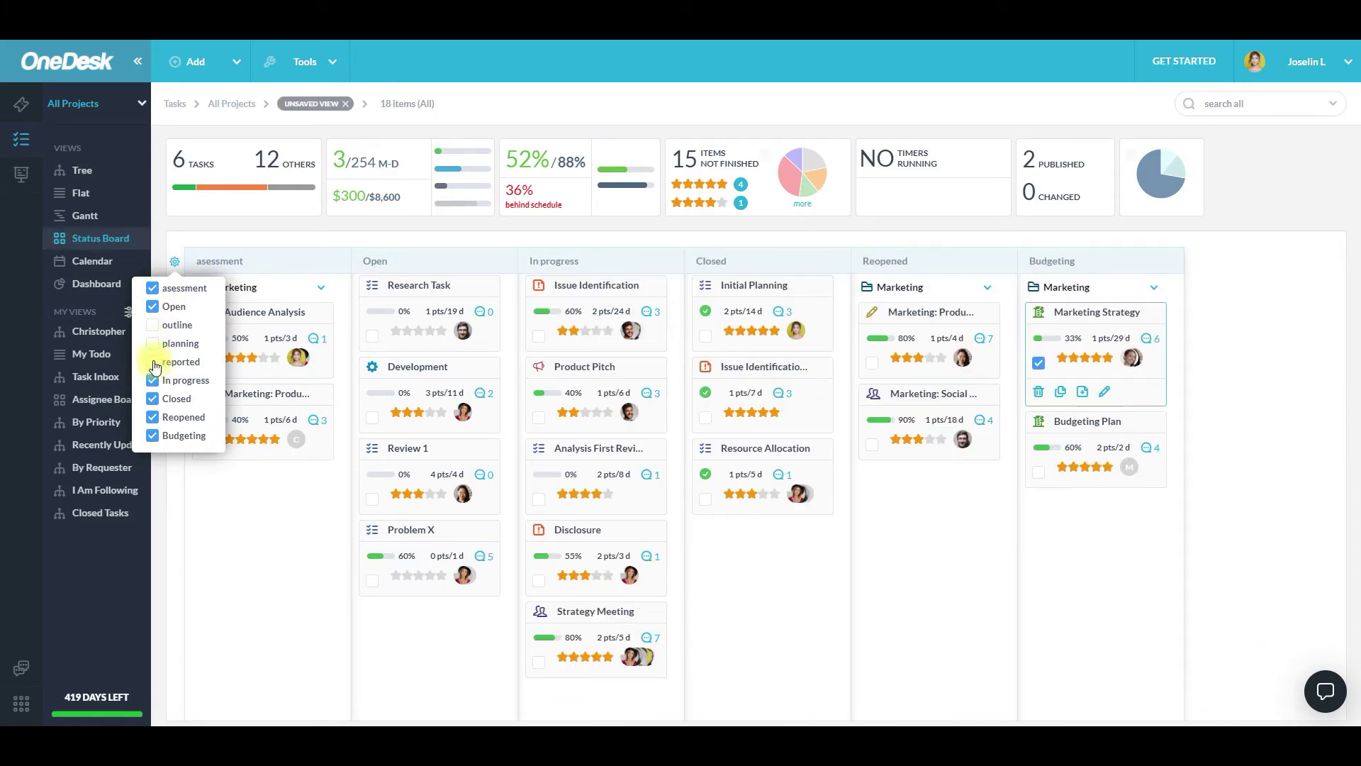
click(215, 237)
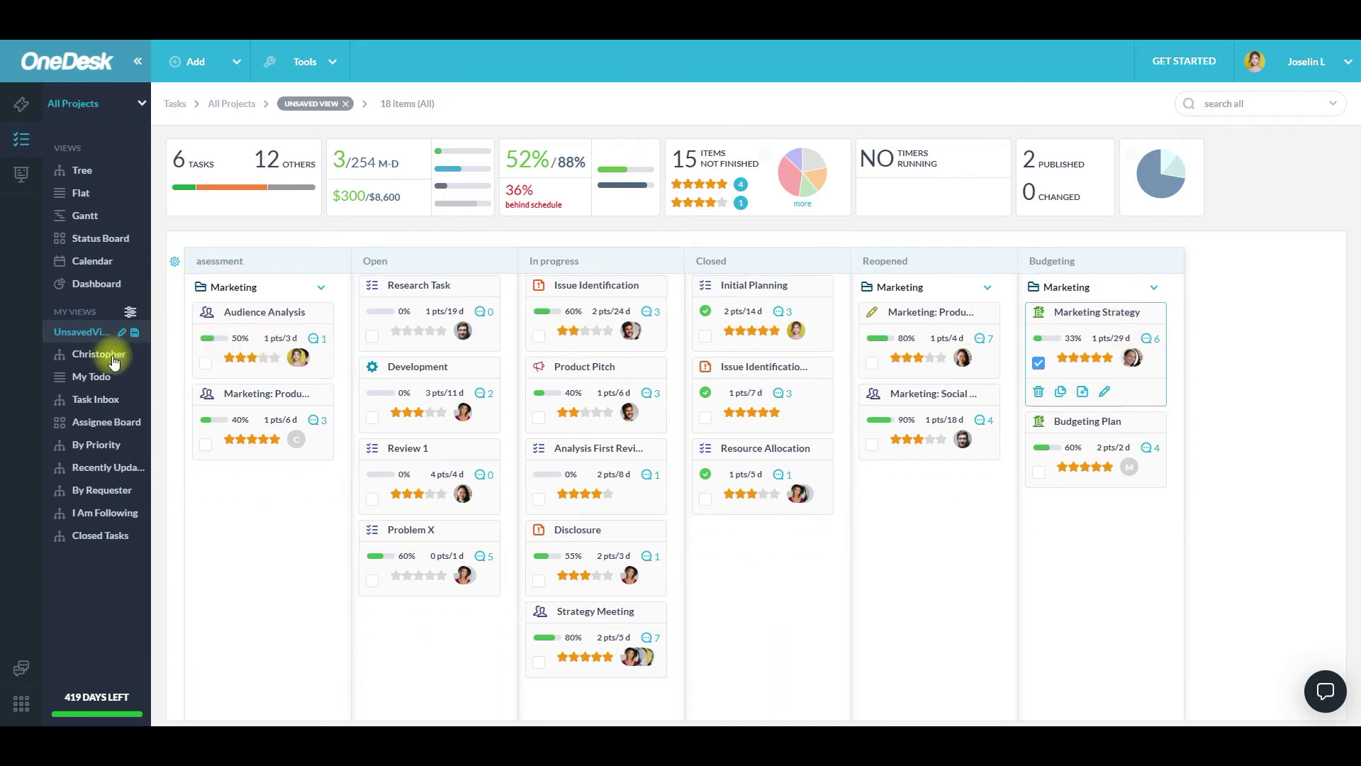
In the Calendar view, reschedule the lowest task bar in the March 28 week to finish on Friday, April 2
click(78, 263)
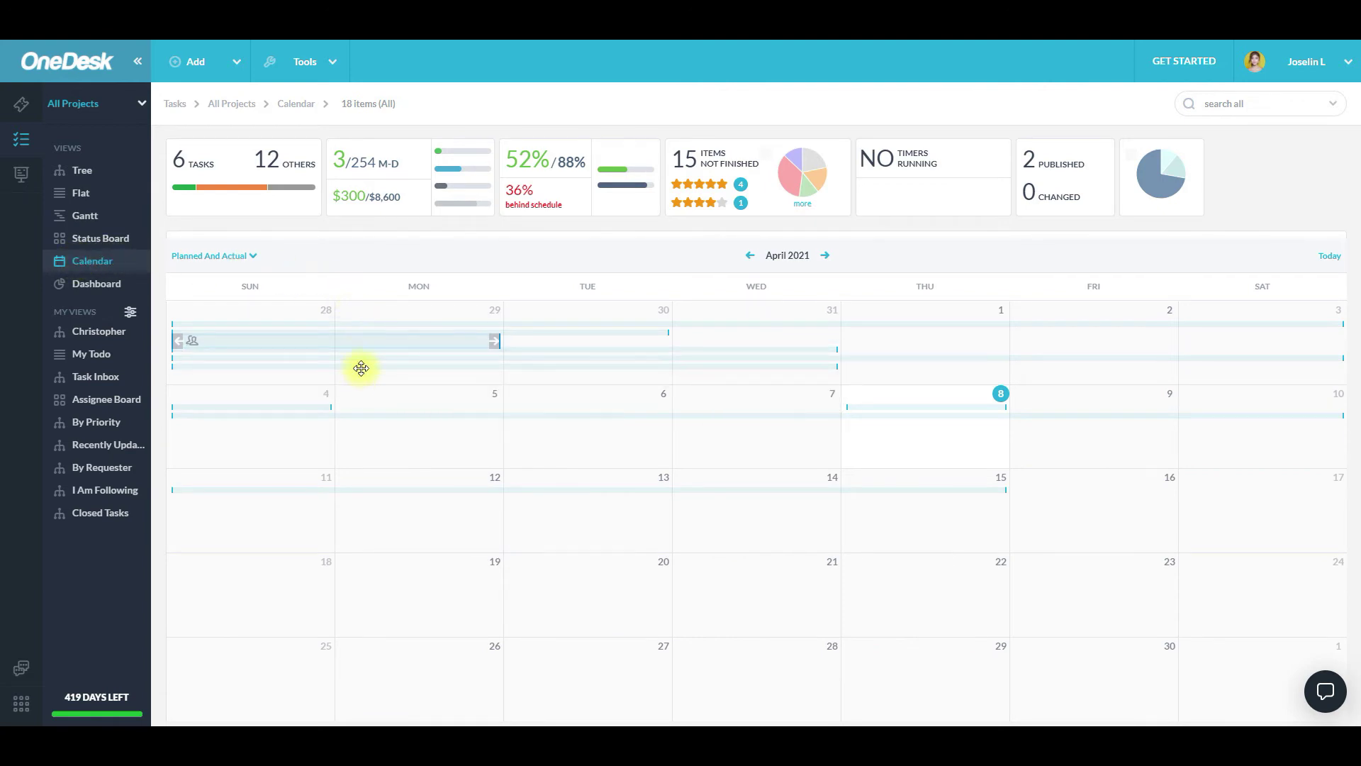
drag(361, 368, 477, 371)
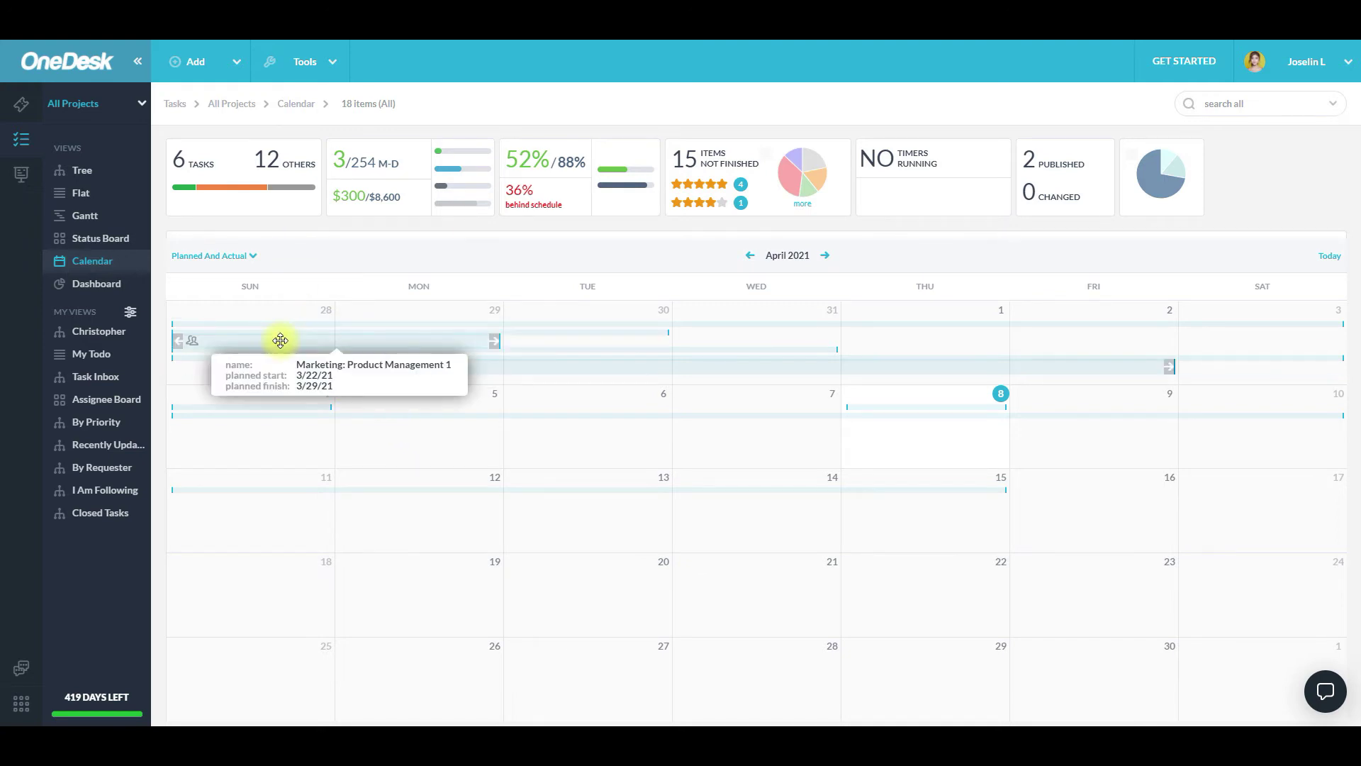
Show the tasks dashboard and display the print and download options of the workload chart
click(74, 282)
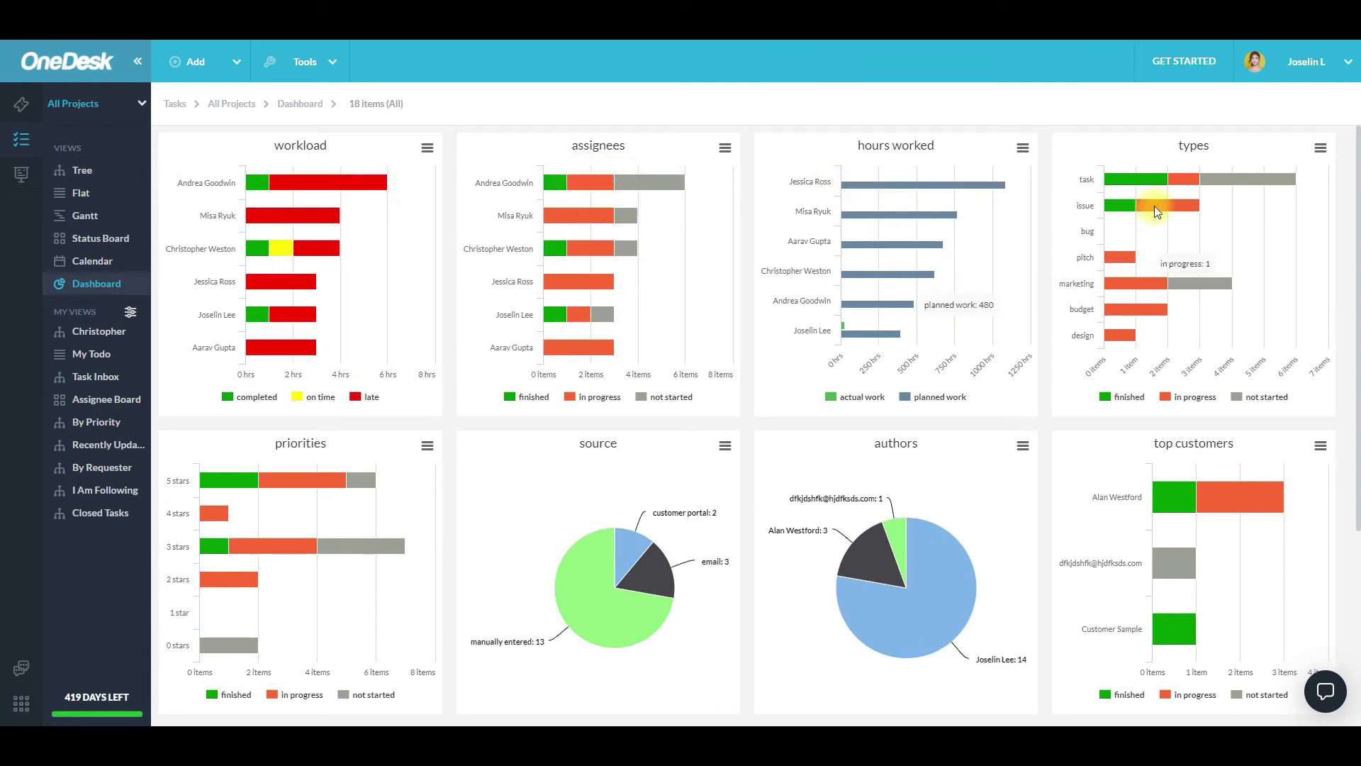
click(426, 150)
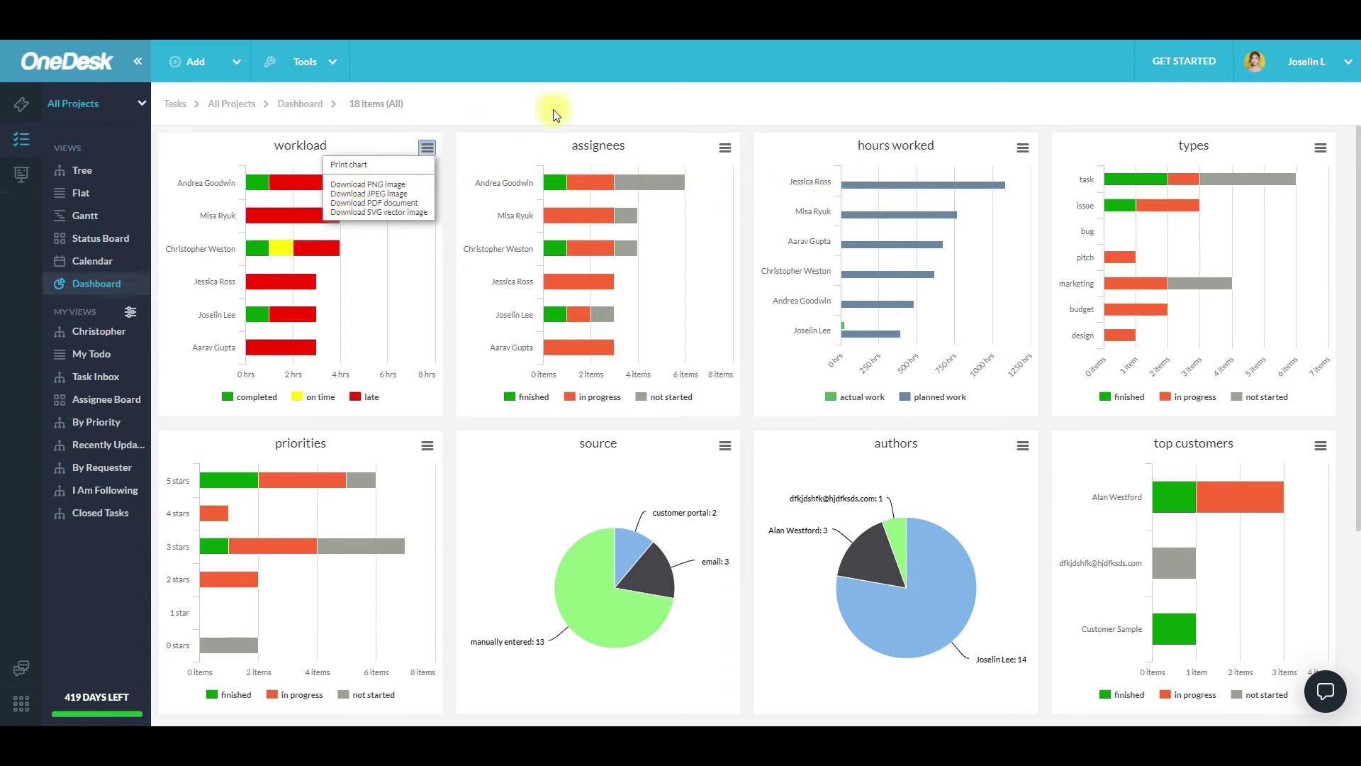
Show the tasks in the Gantt view, limited to the Release 19.6 project
click(113, 222)
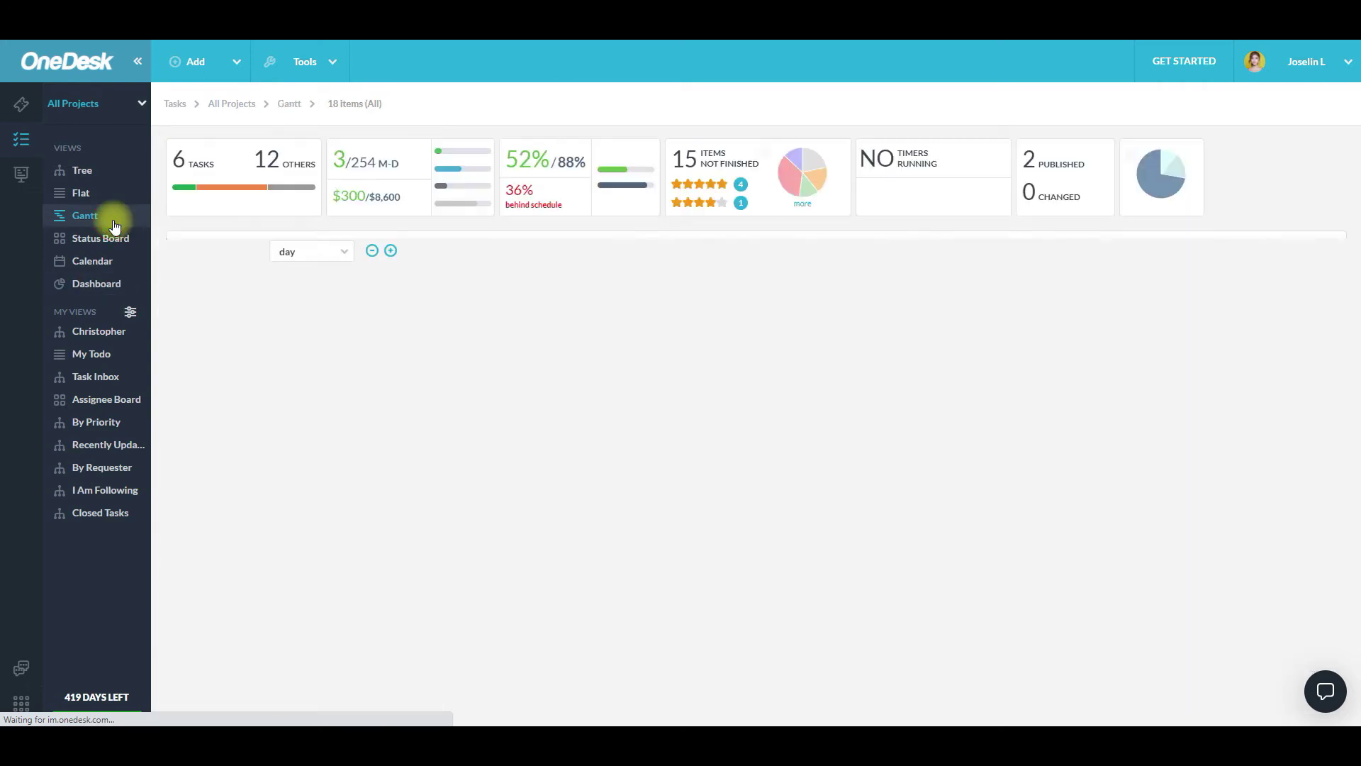
click(101, 120)
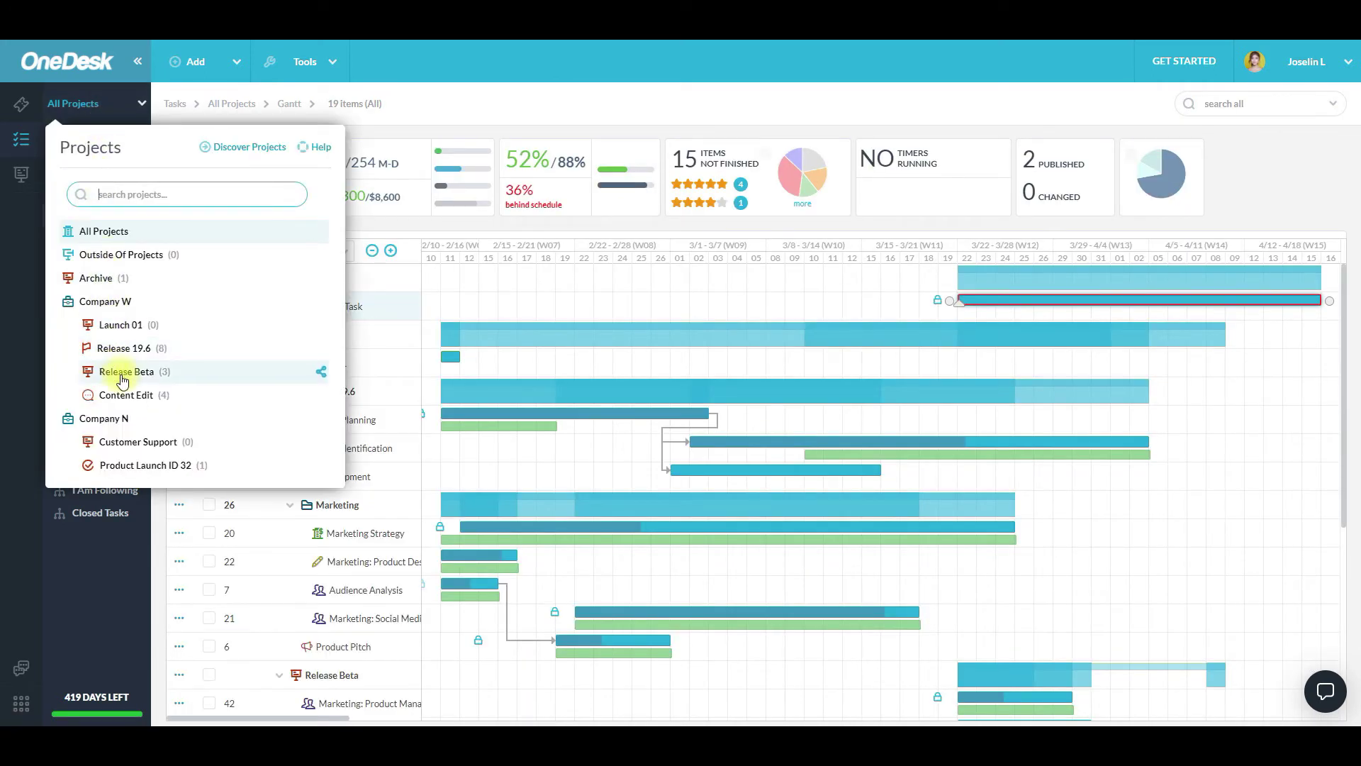
click(134, 346)
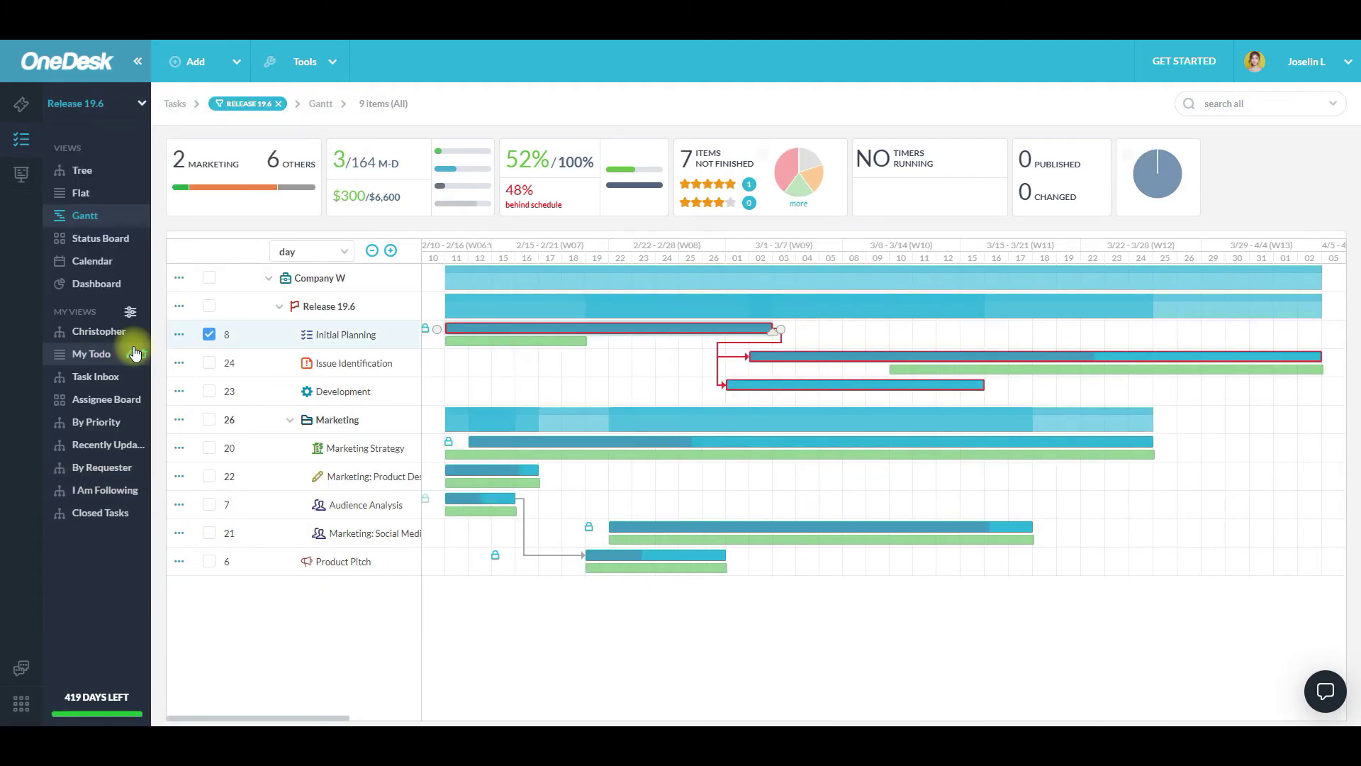
Create a new Gantt view for tasks with a filter where project is Archive
click(131, 311)
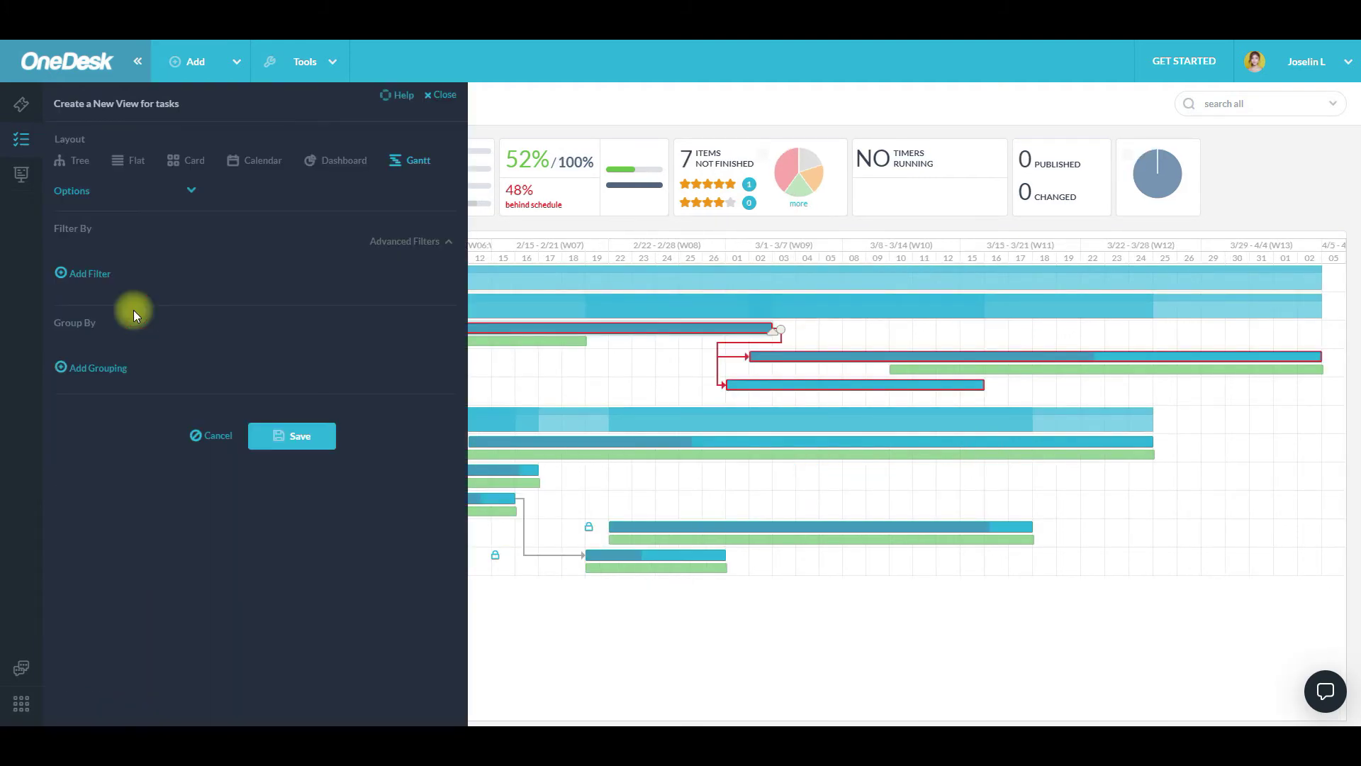
click(91, 273)
click(99, 276)
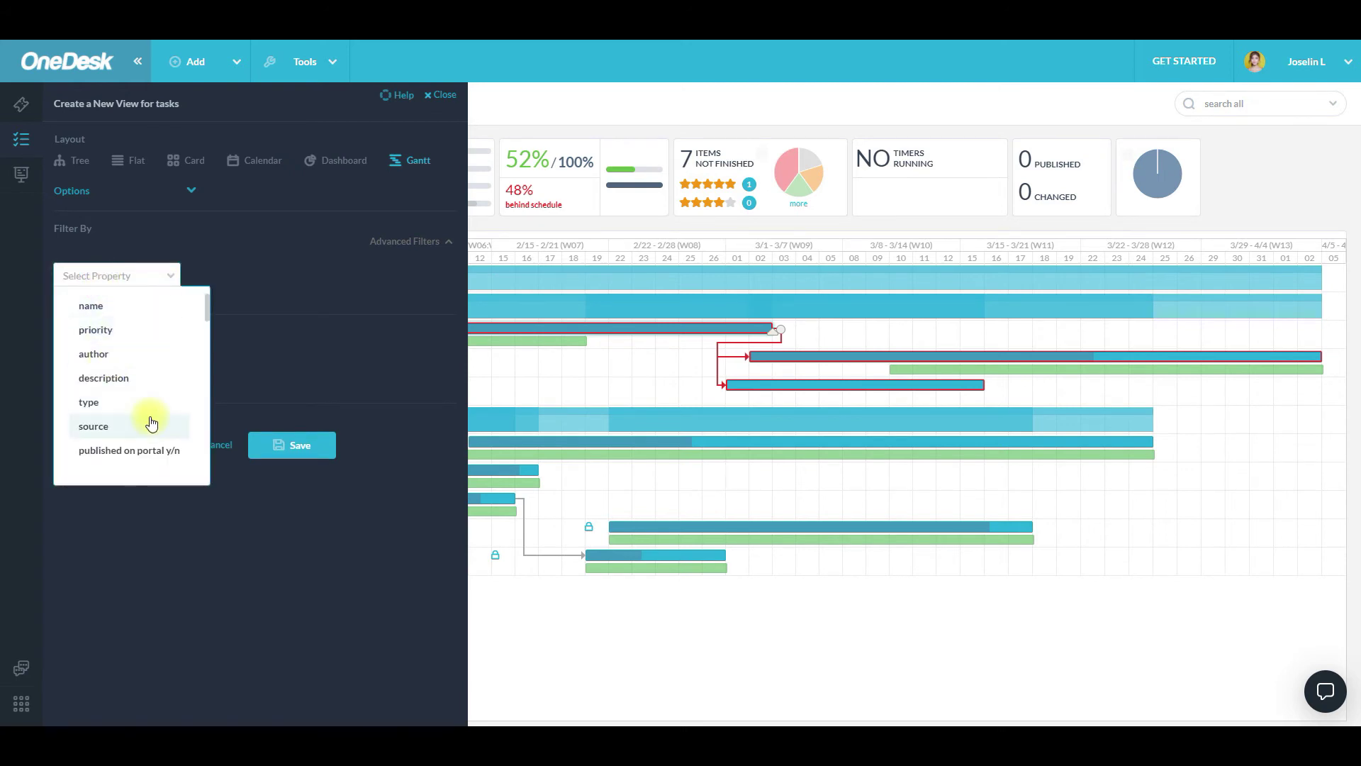
scroll(152, 424, down, 3)
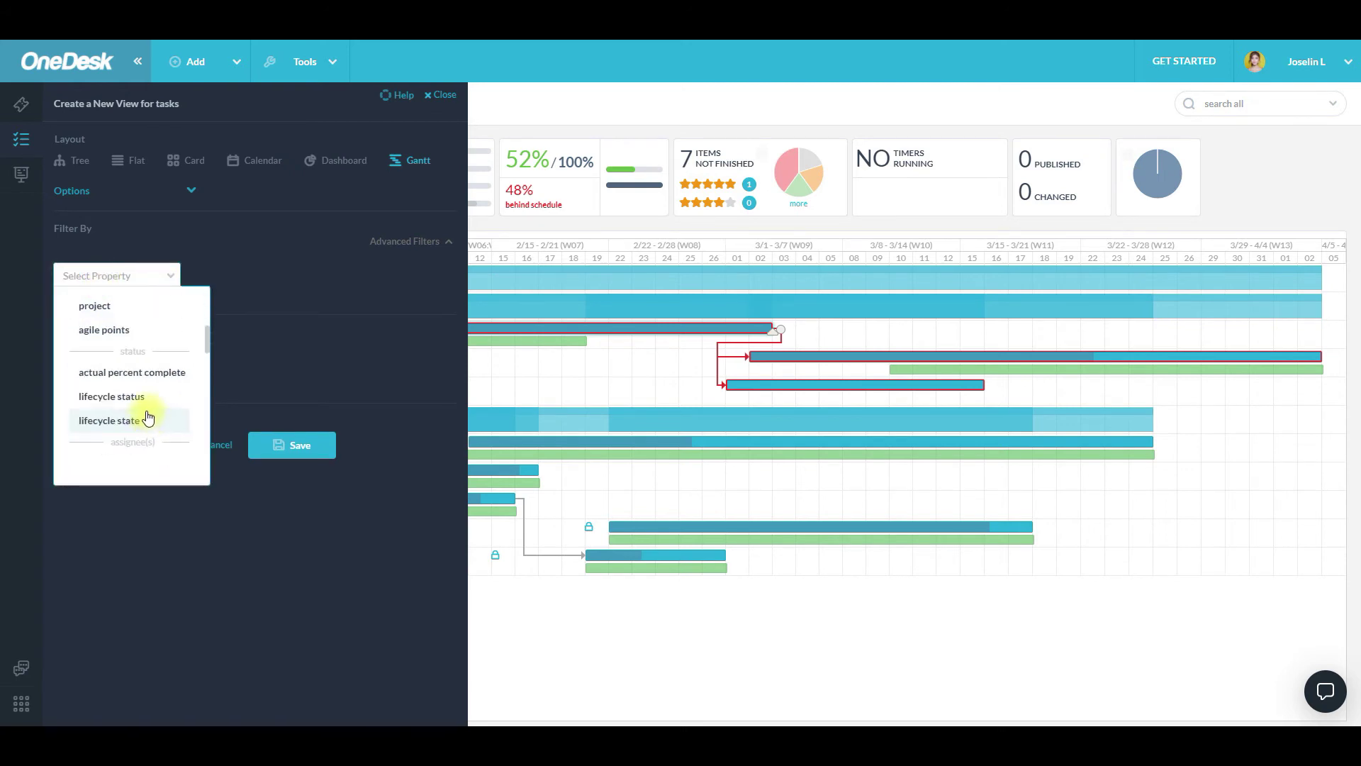
click(130, 376)
click(395, 272)
click(141, 276)
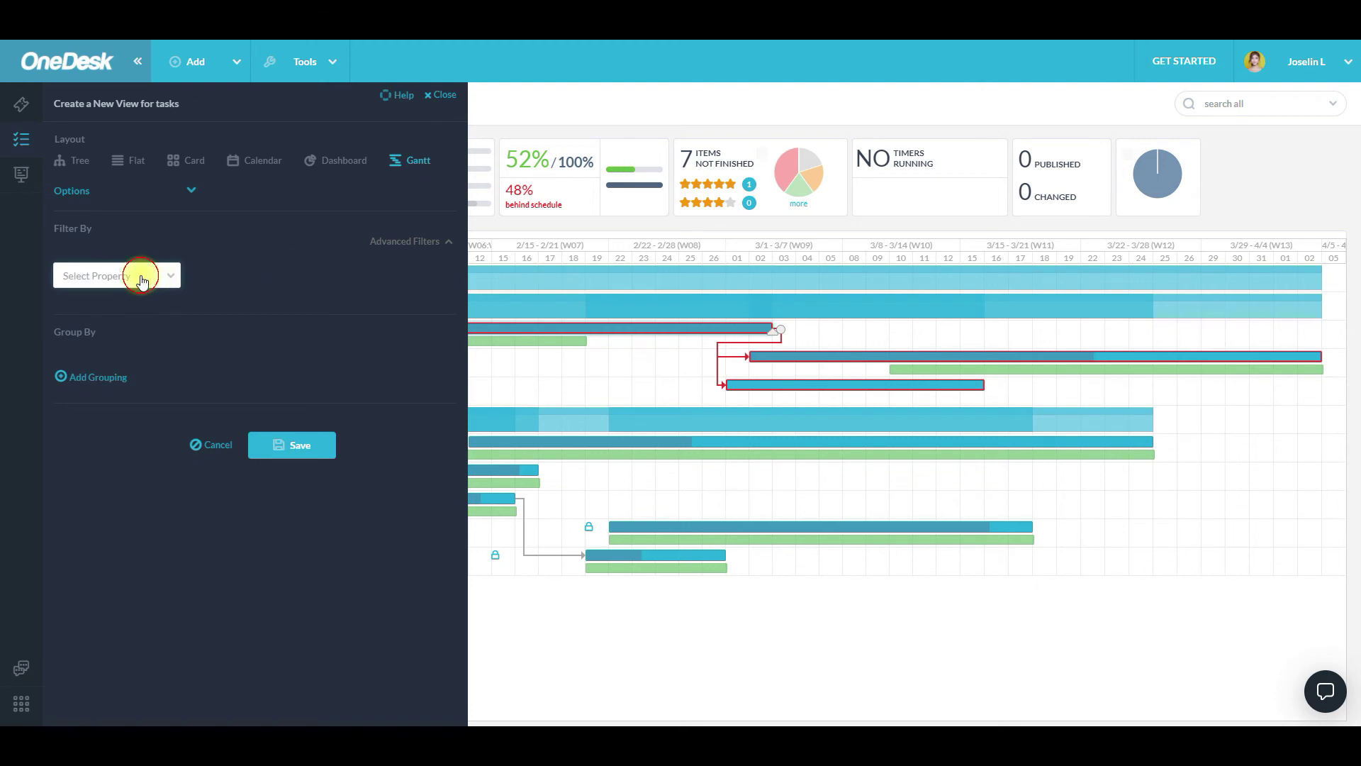
click(91, 304)
click(280, 280)
click(387, 282)
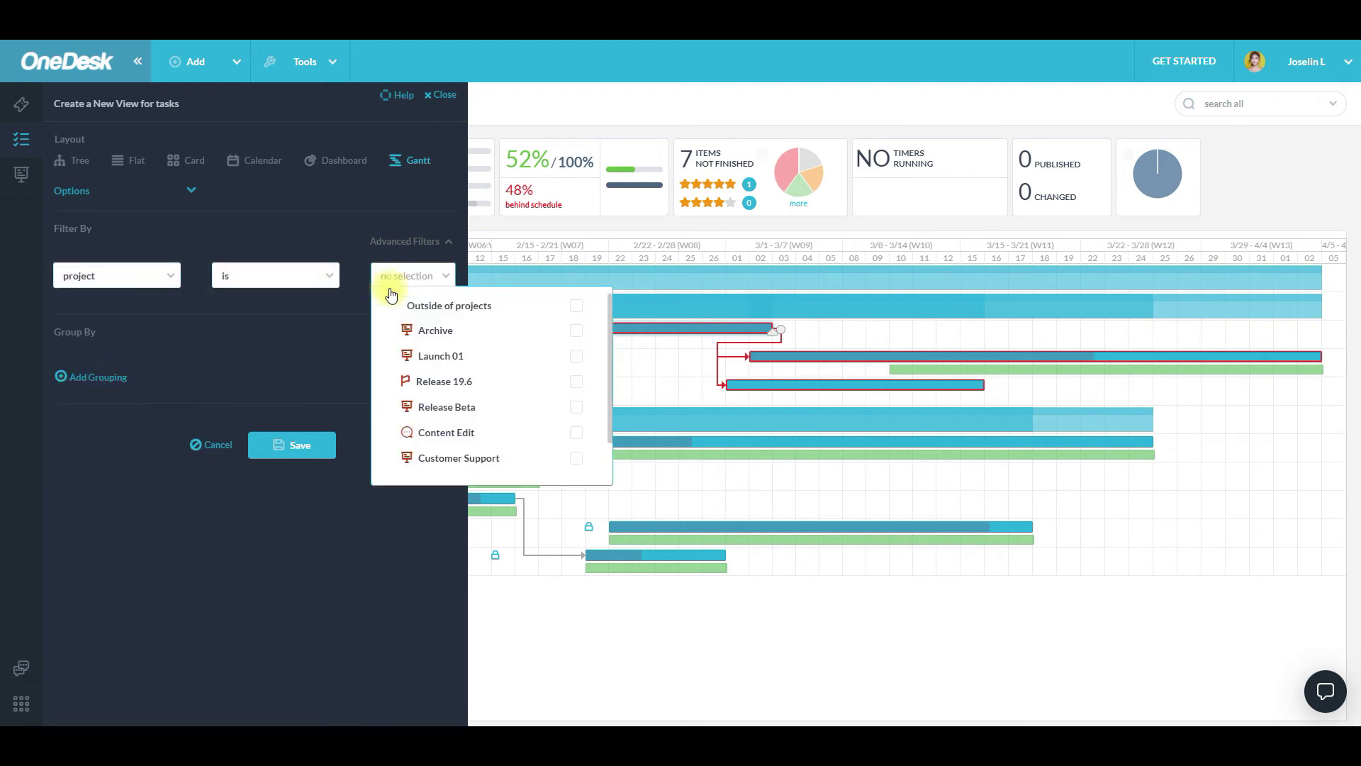
click(407, 332)
click(244, 359)
Save the Archive-filtered Gantt layout as a new view without sharing it
click(335, 452)
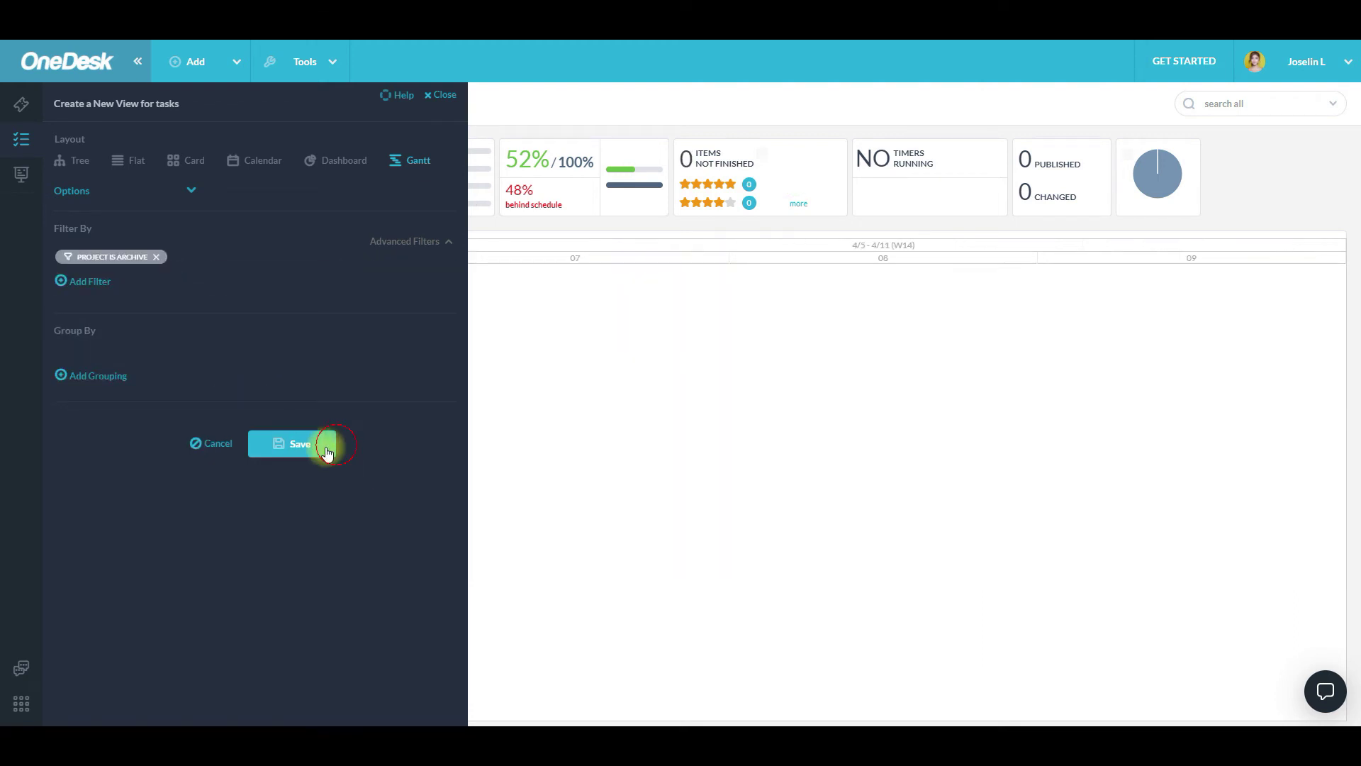
click(649, 341)
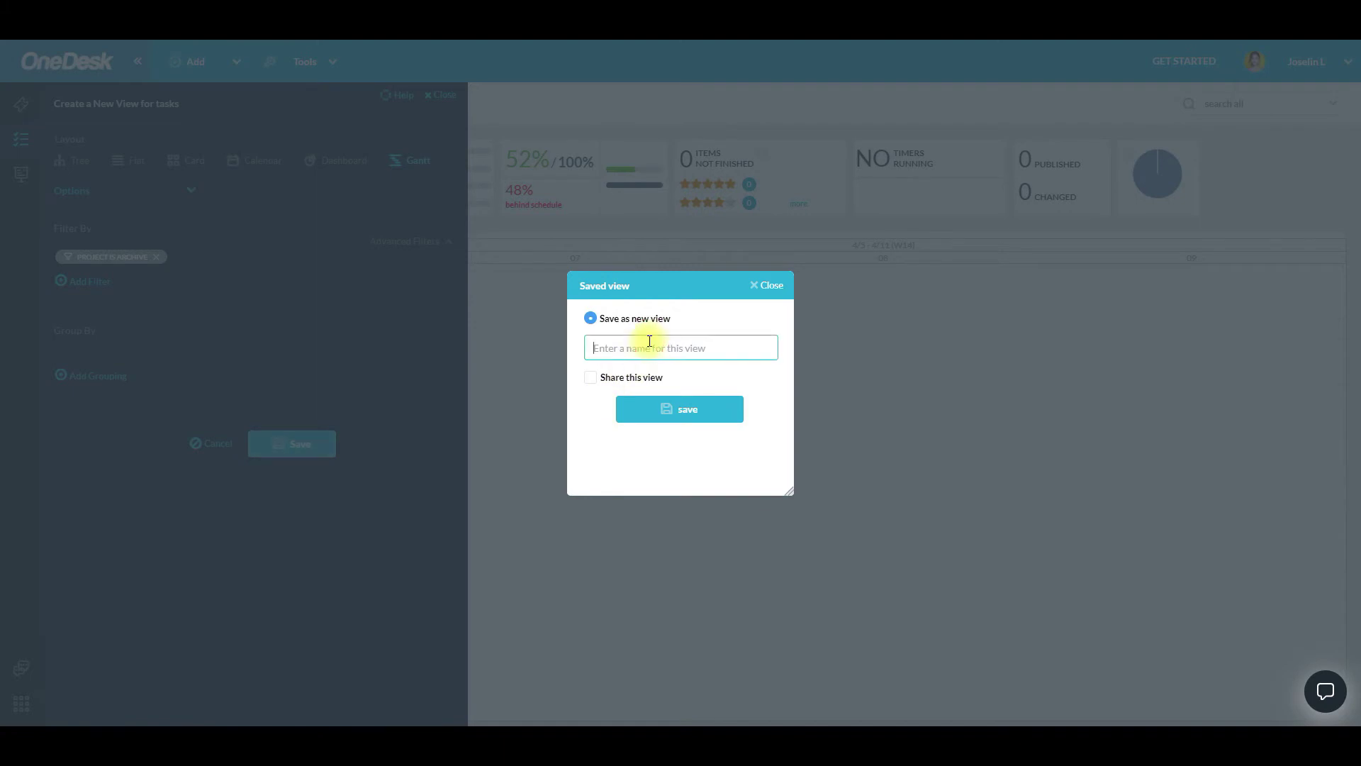
click(683, 402)
Show the open customer conversations in the messenger
click(14, 710)
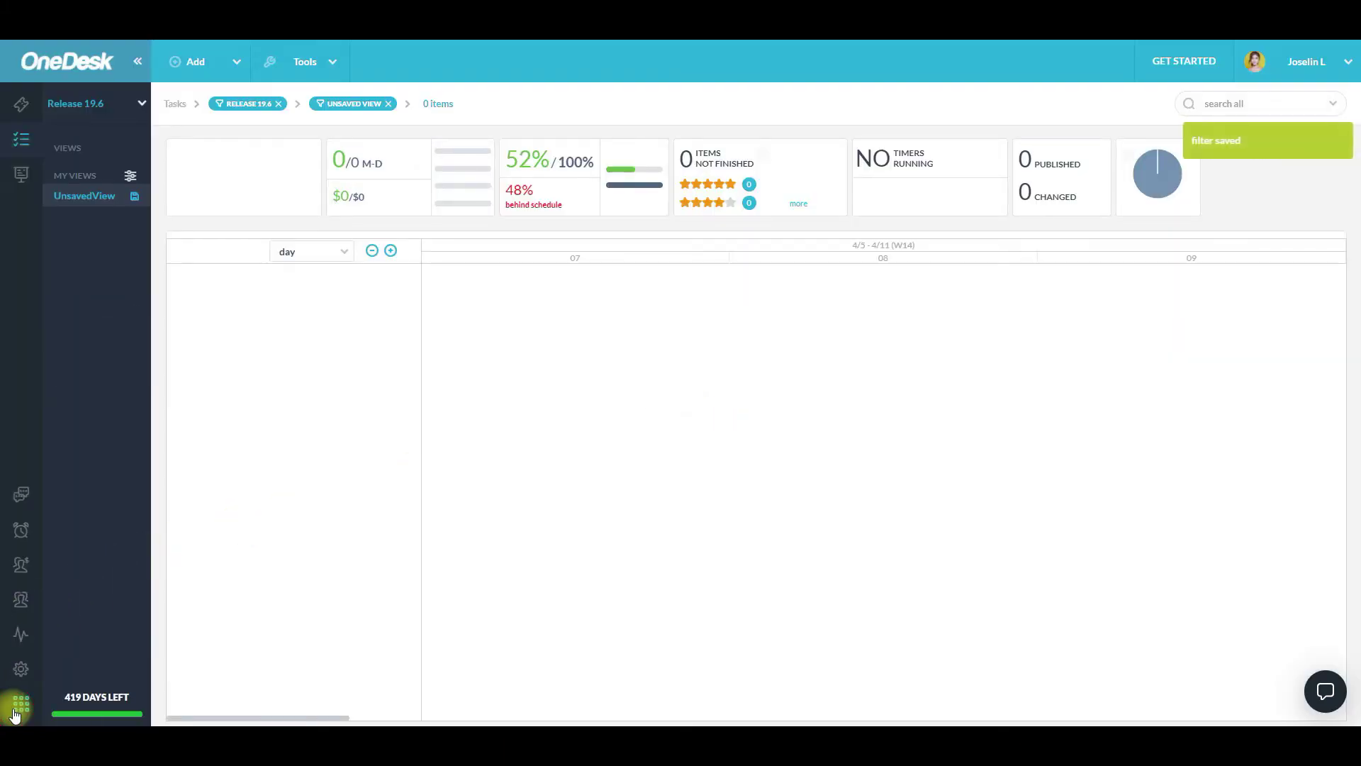
click(21, 500)
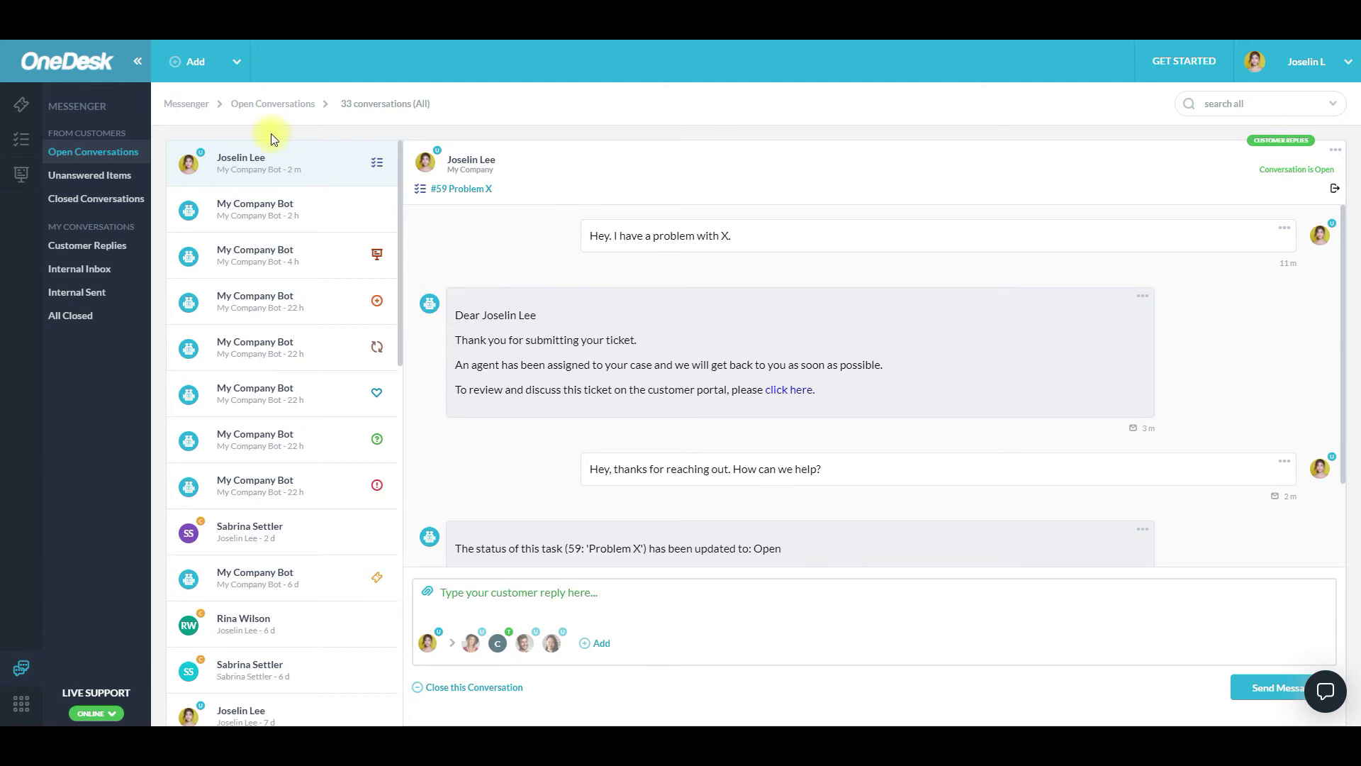
Look through the Release 19.6 timesheets in the tree view, and show them in the Work Log view
click(21, 702)
click(34, 524)
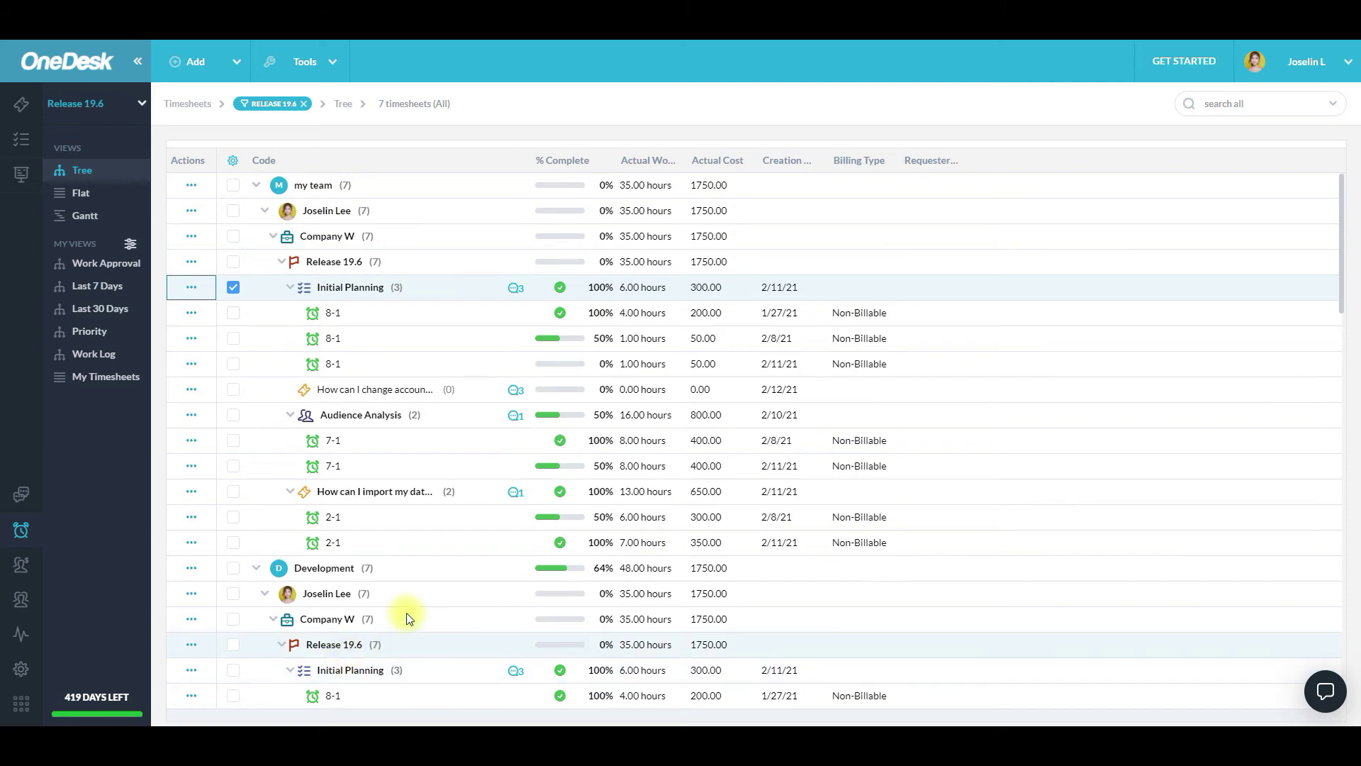
scroll(406, 624, down, 4)
scroll(407, 594, up, 4)
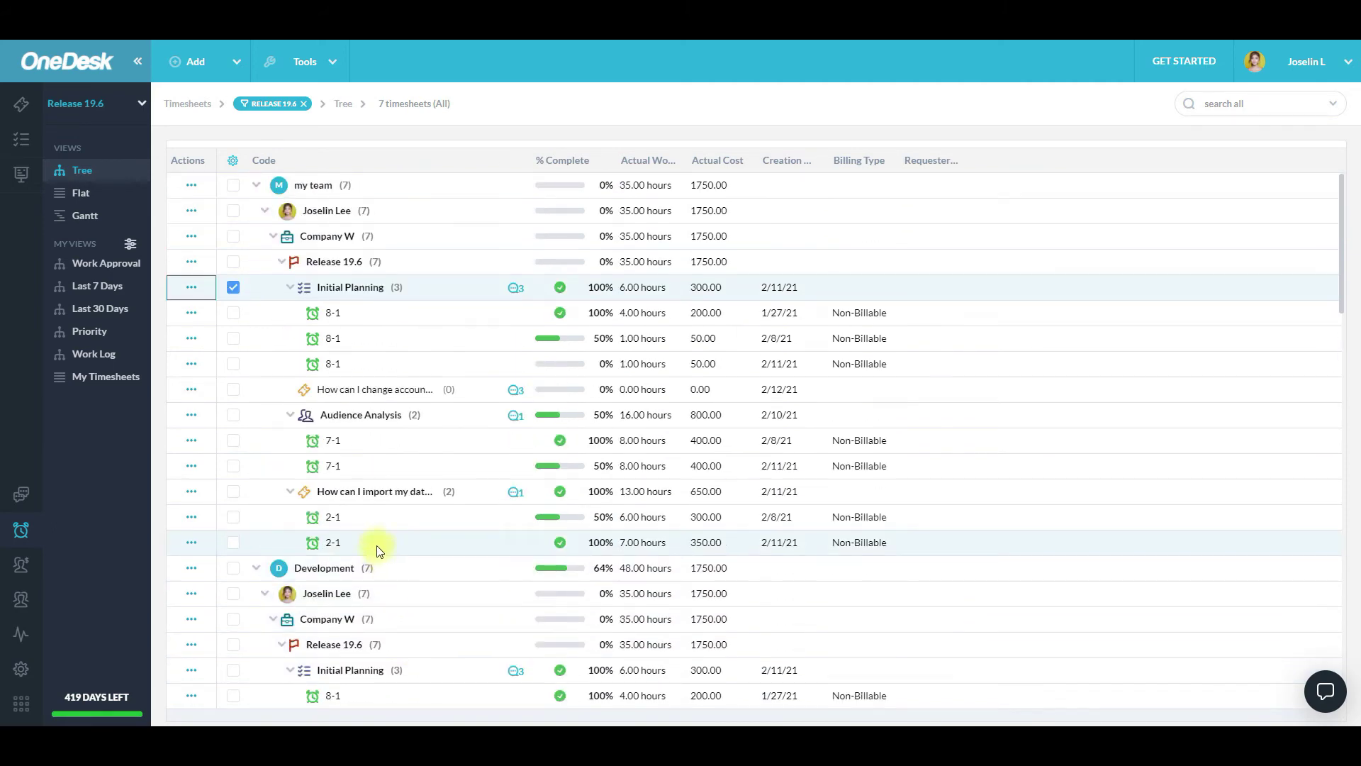
click(95, 356)
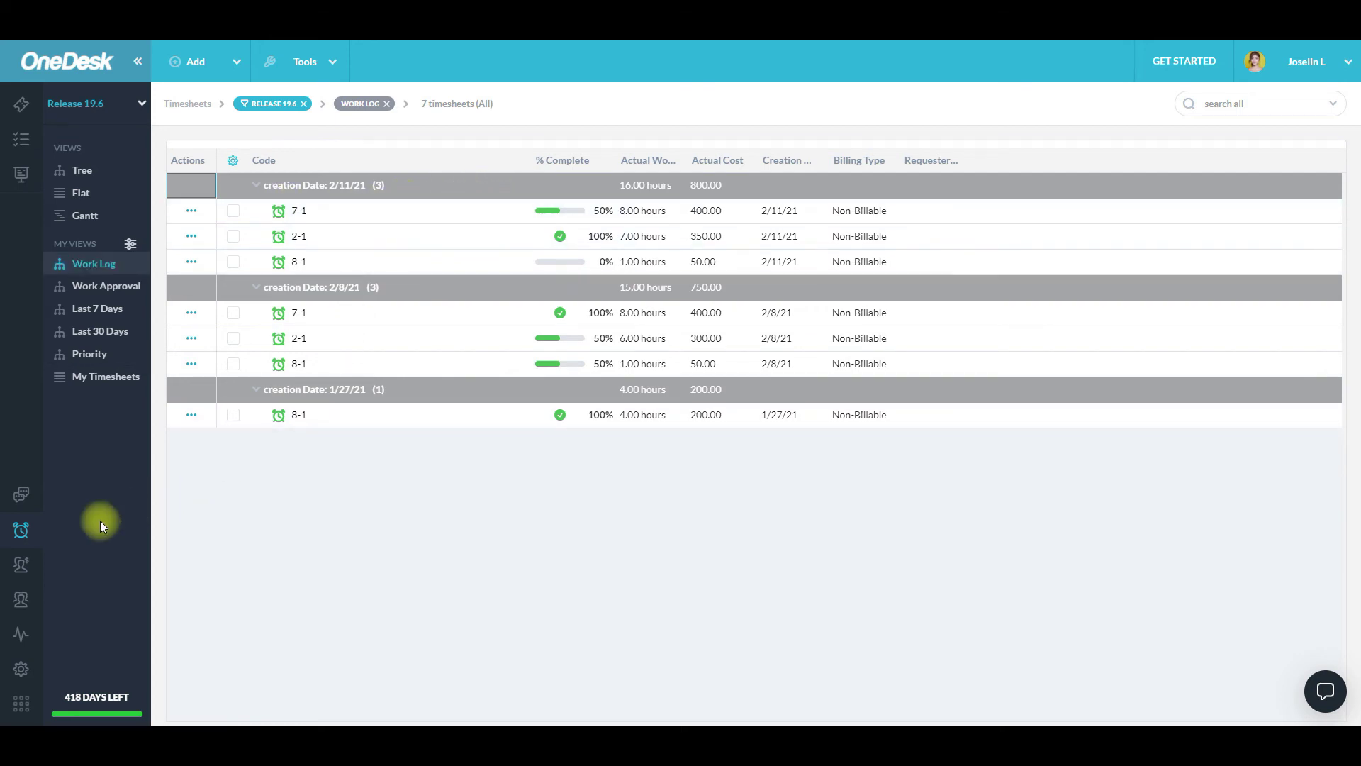
Show the customers of all projects, and check the view options and the list of items that can be created
click(24, 565)
click(300, 104)
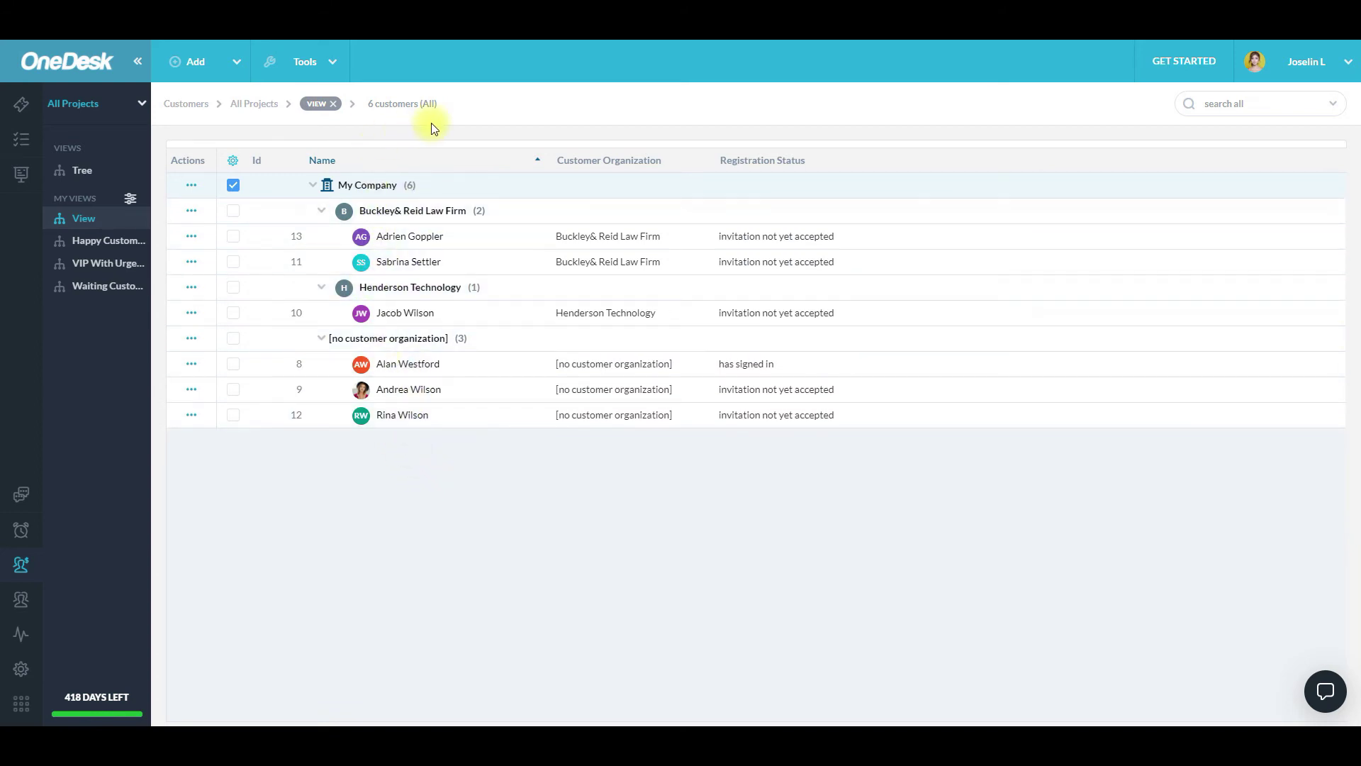
click(304, 58)
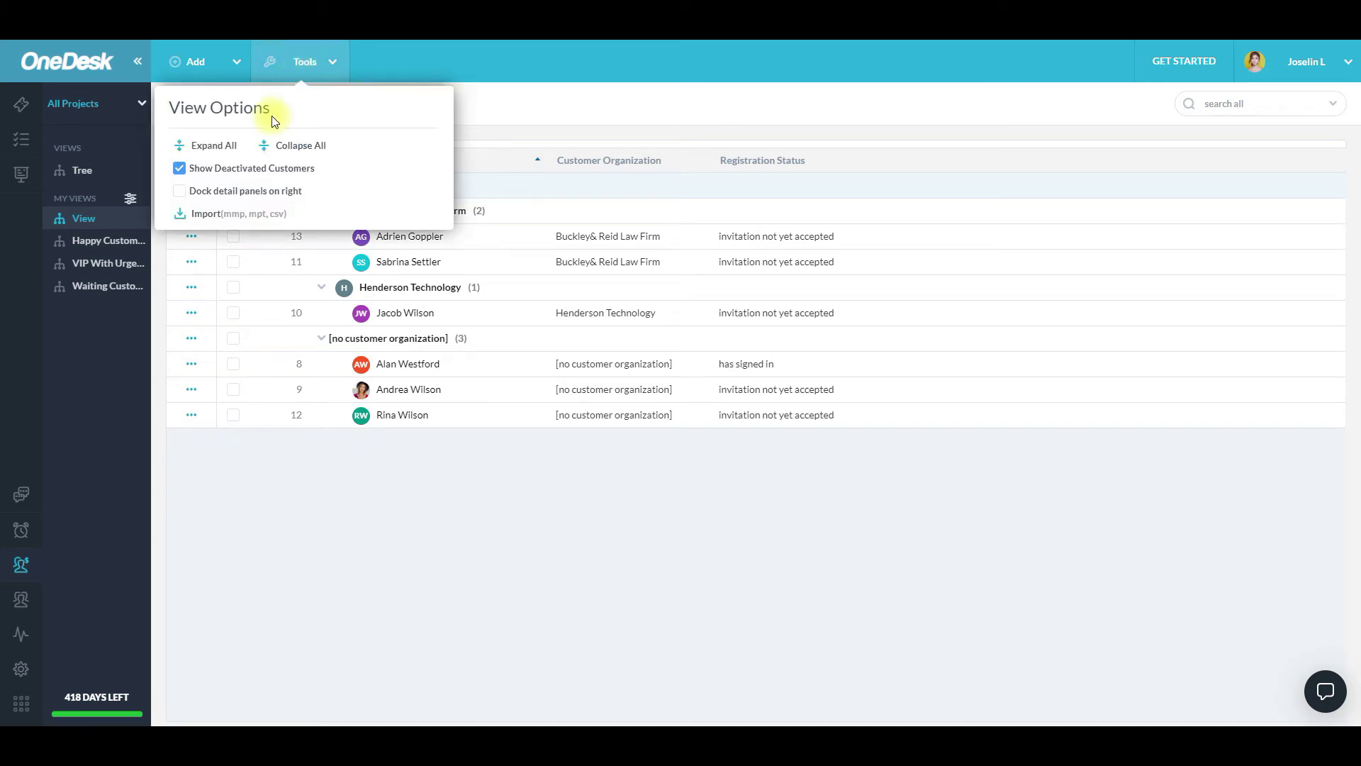
click(198, 64)
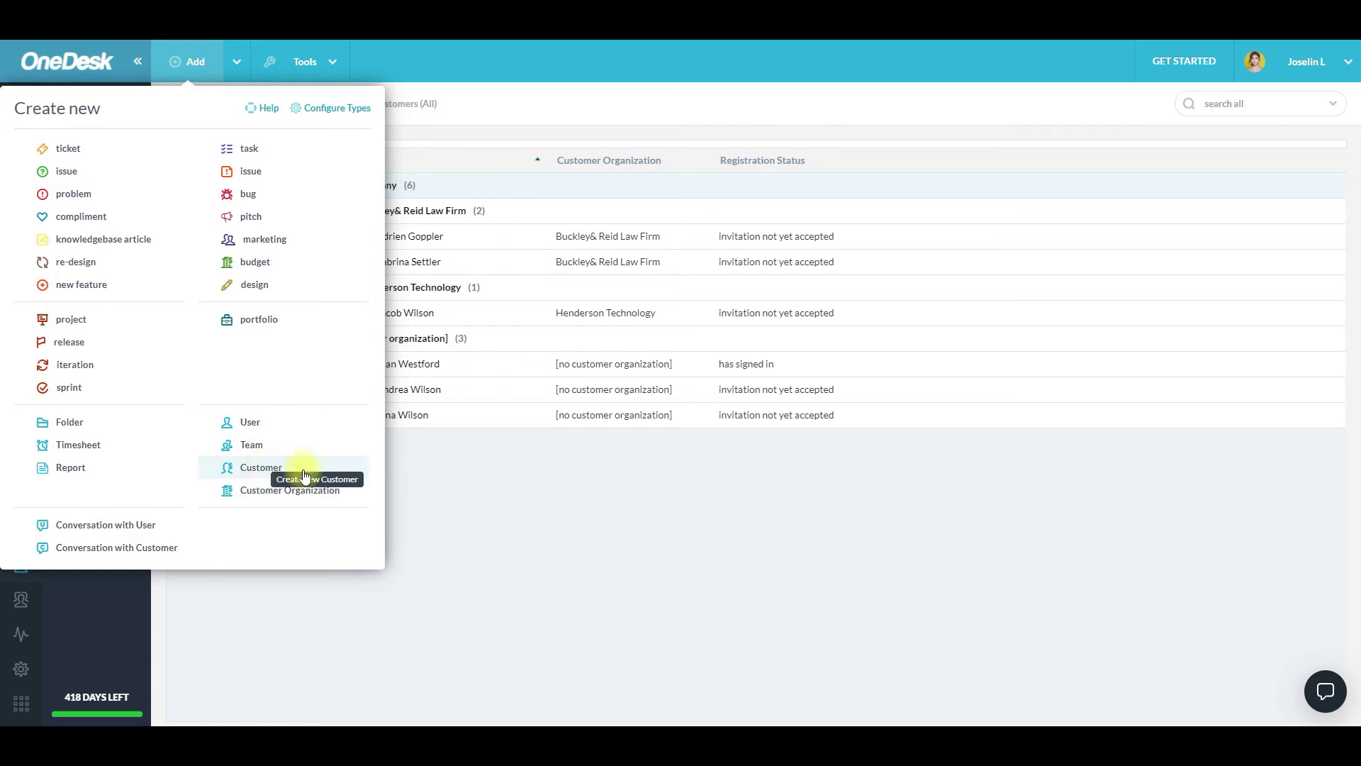
click(514, 495)
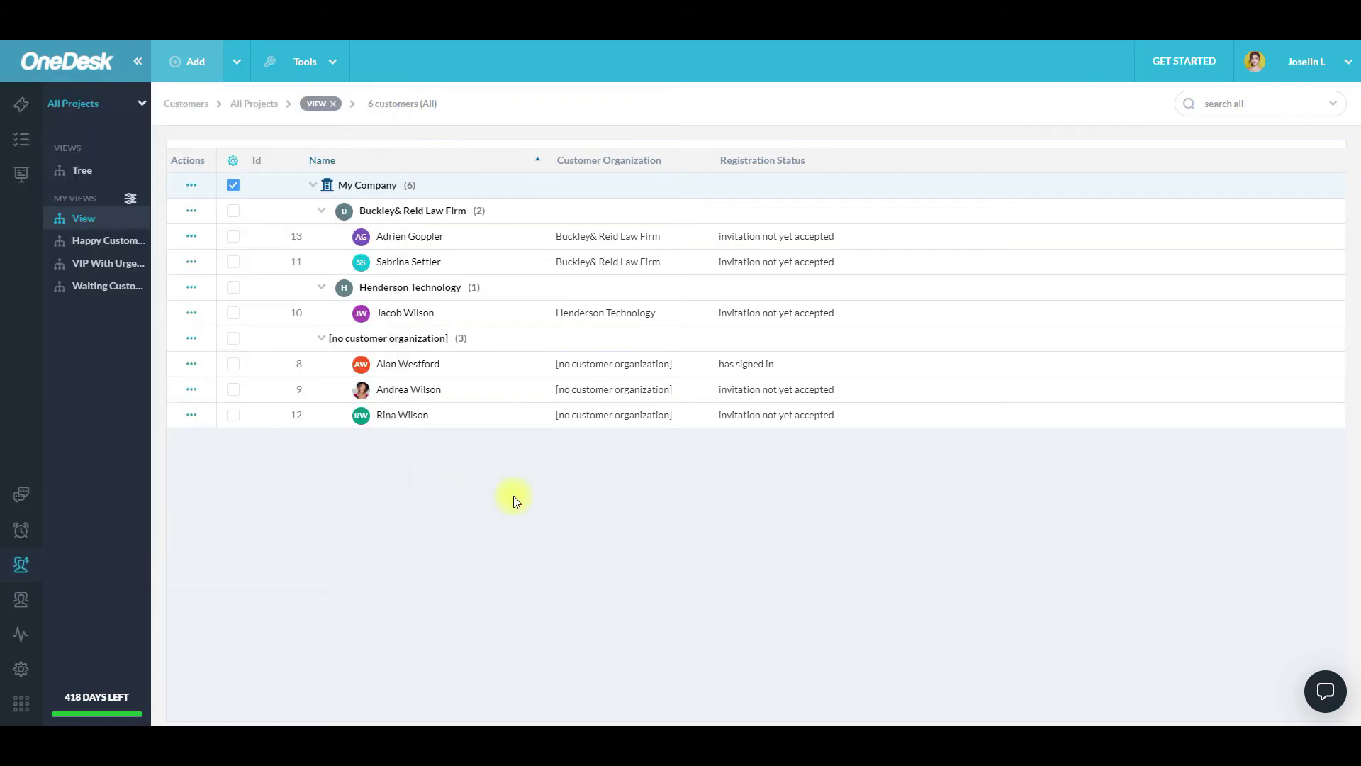
Show the users grouped by team, and select the user with ID 7 under Development and under Customer Support
click(22, 598)
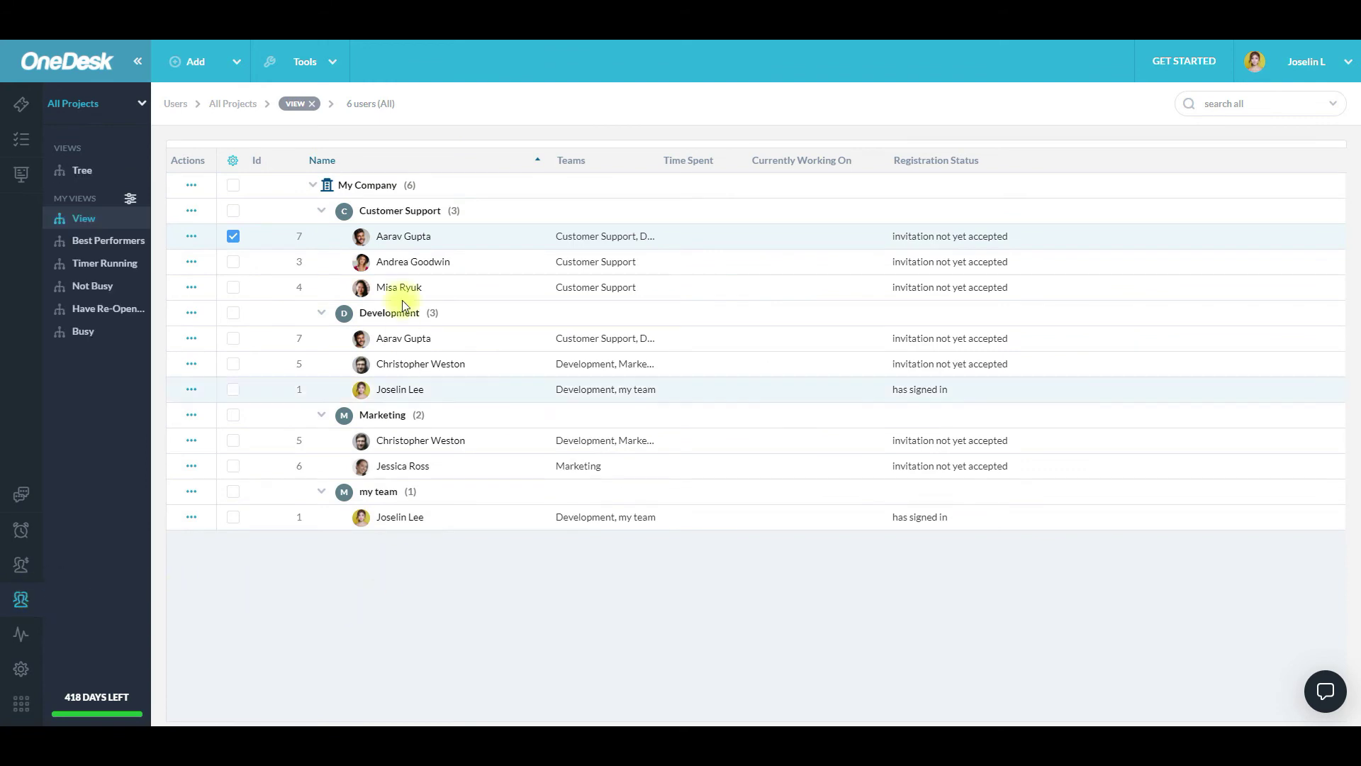
click(389, 345)
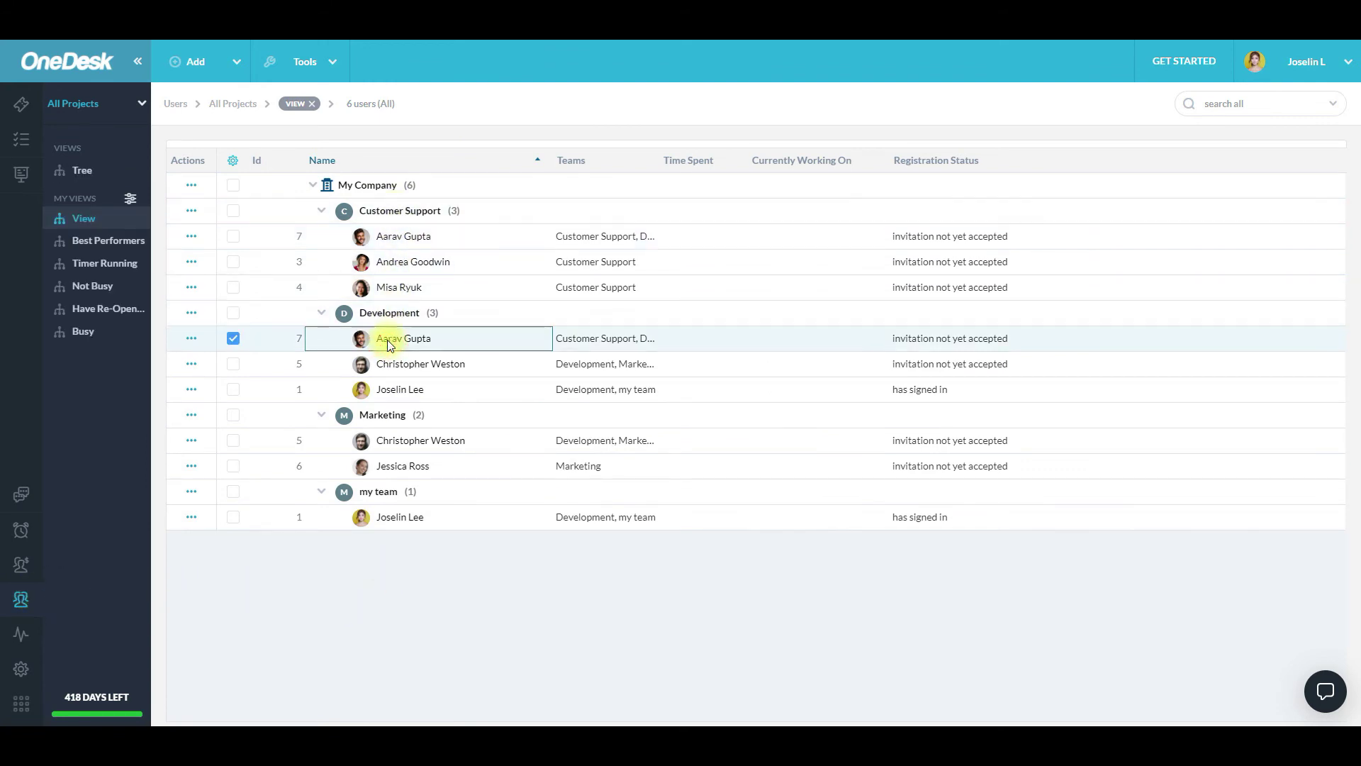
click(406, 240)
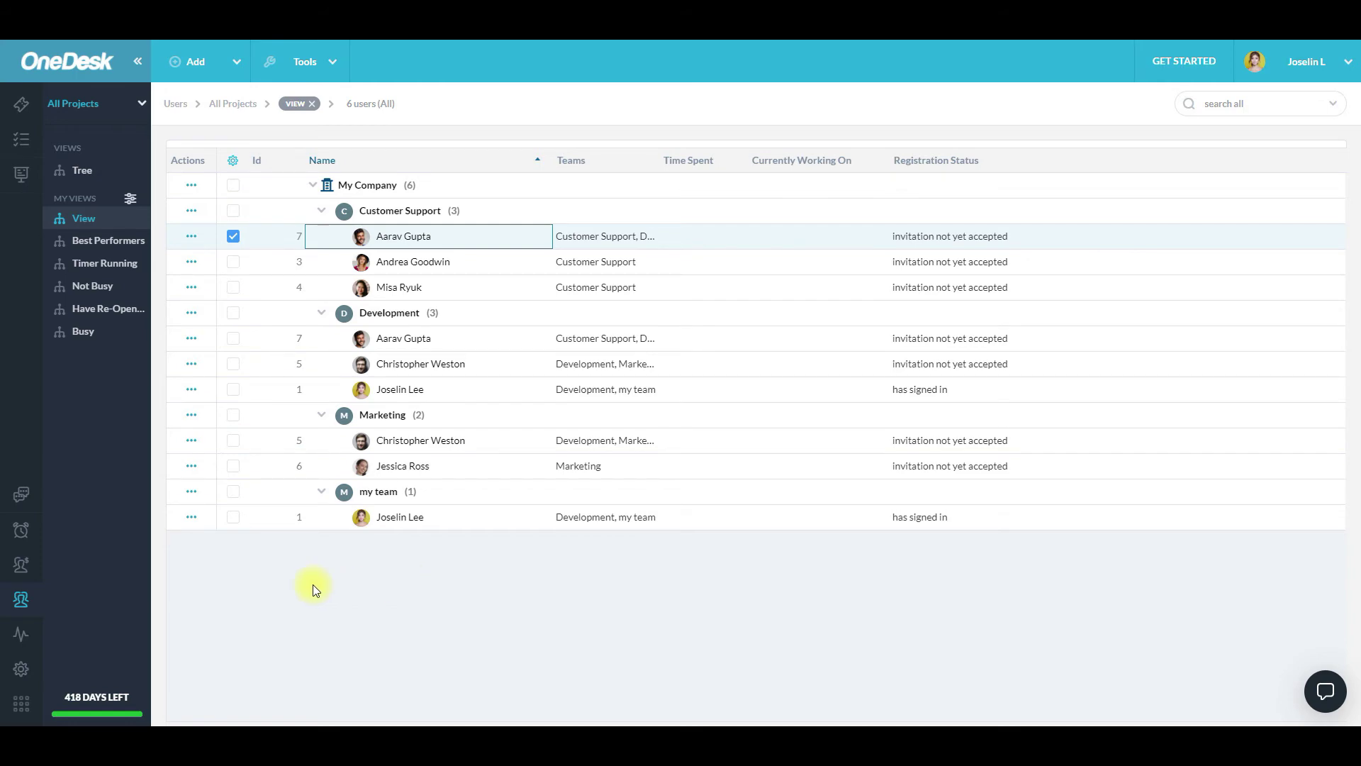
Show the activity log for all projects
click(22, 634)
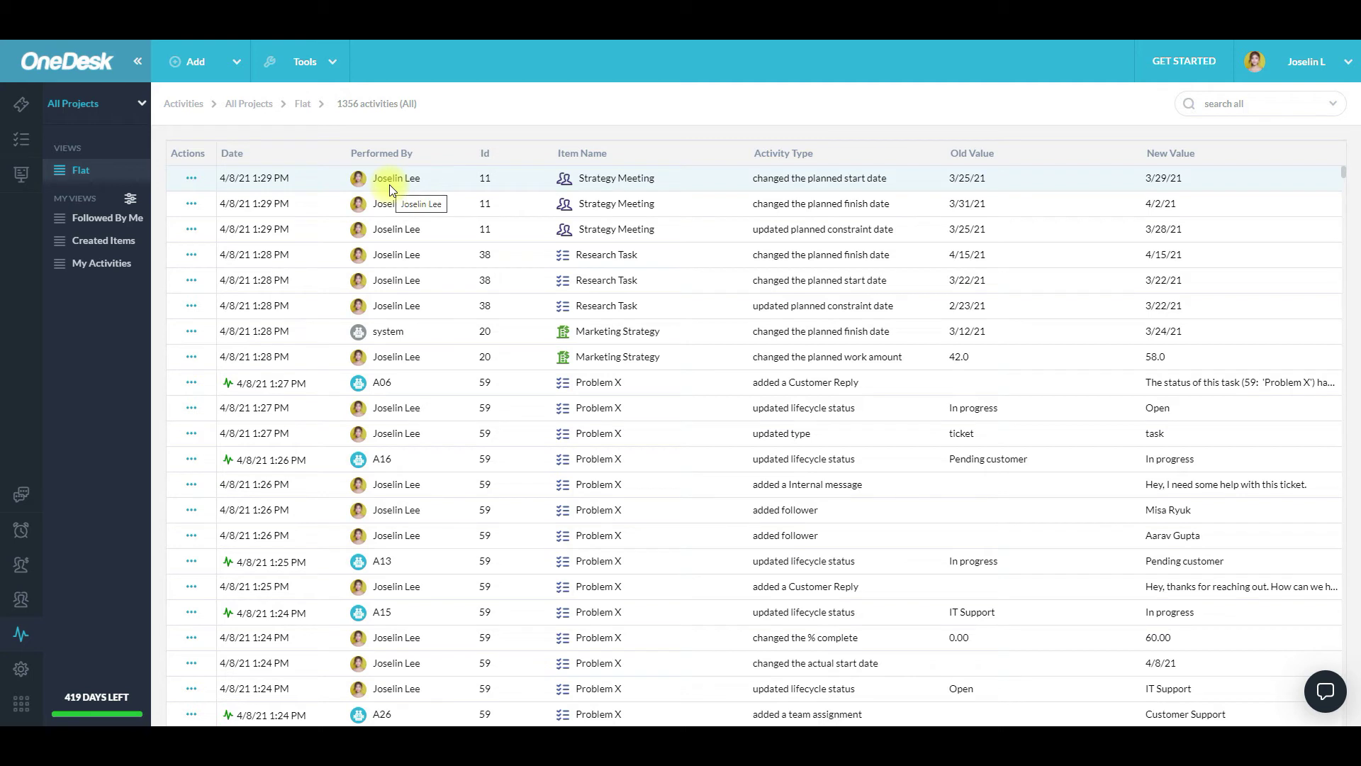
mouse_move(356, 331)
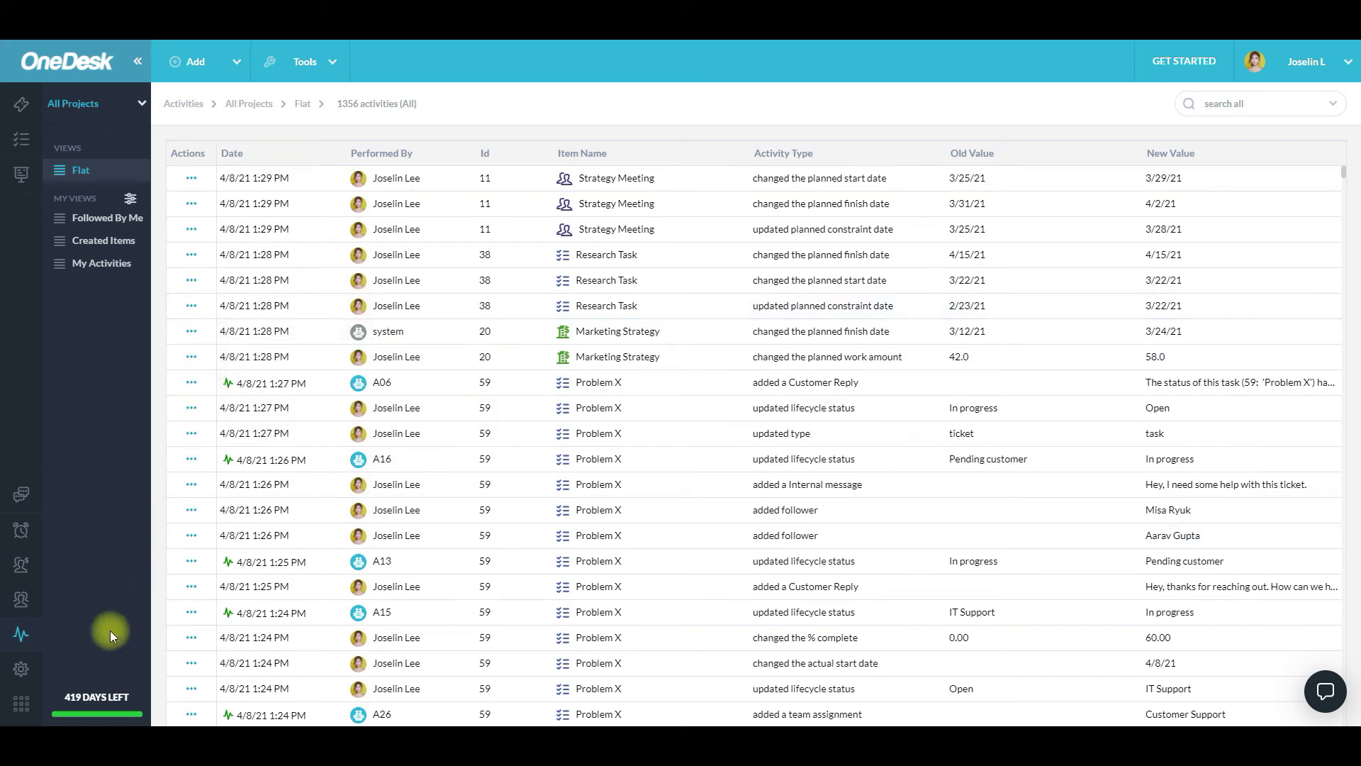
Review the company preferences in the administration settings, from the company logo and working time to the default and bot settings
click(19, 678)
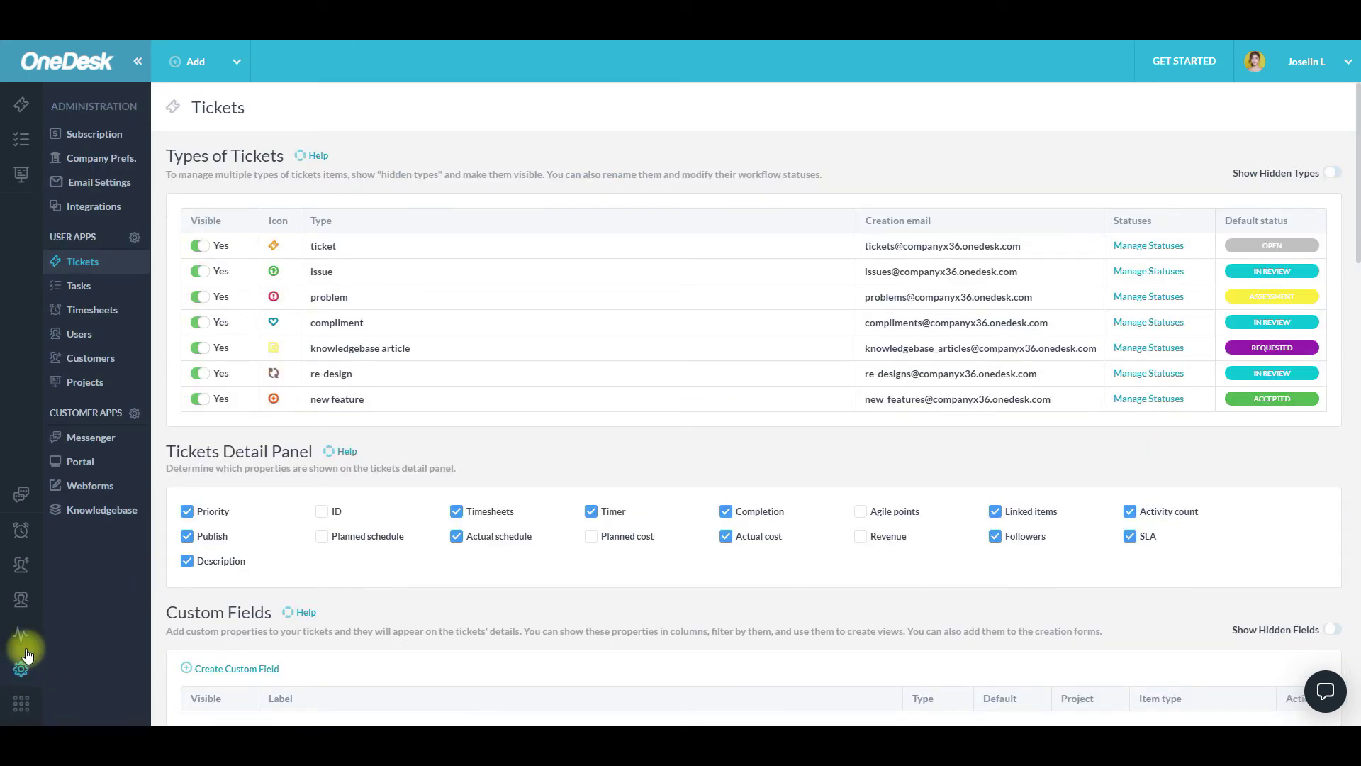
click(108, 160)
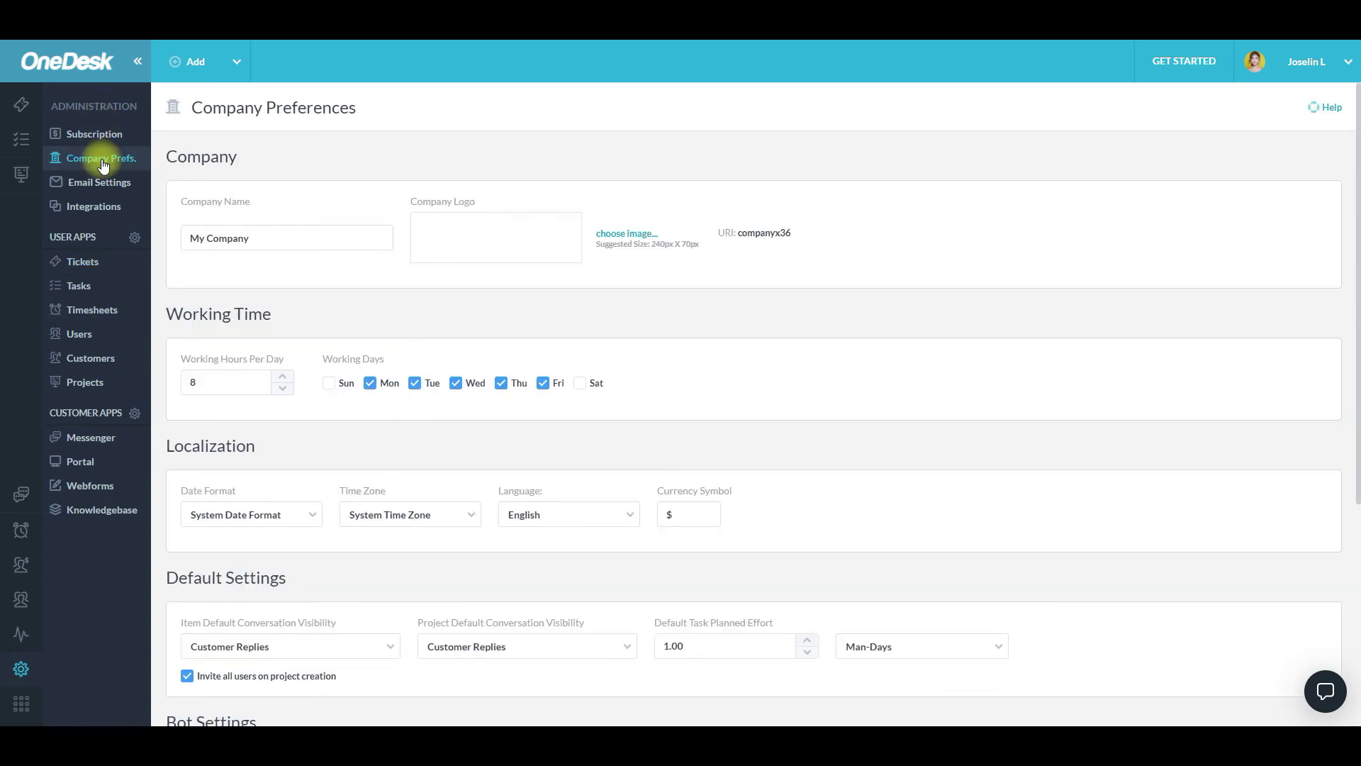
mouse_move(534, 260)
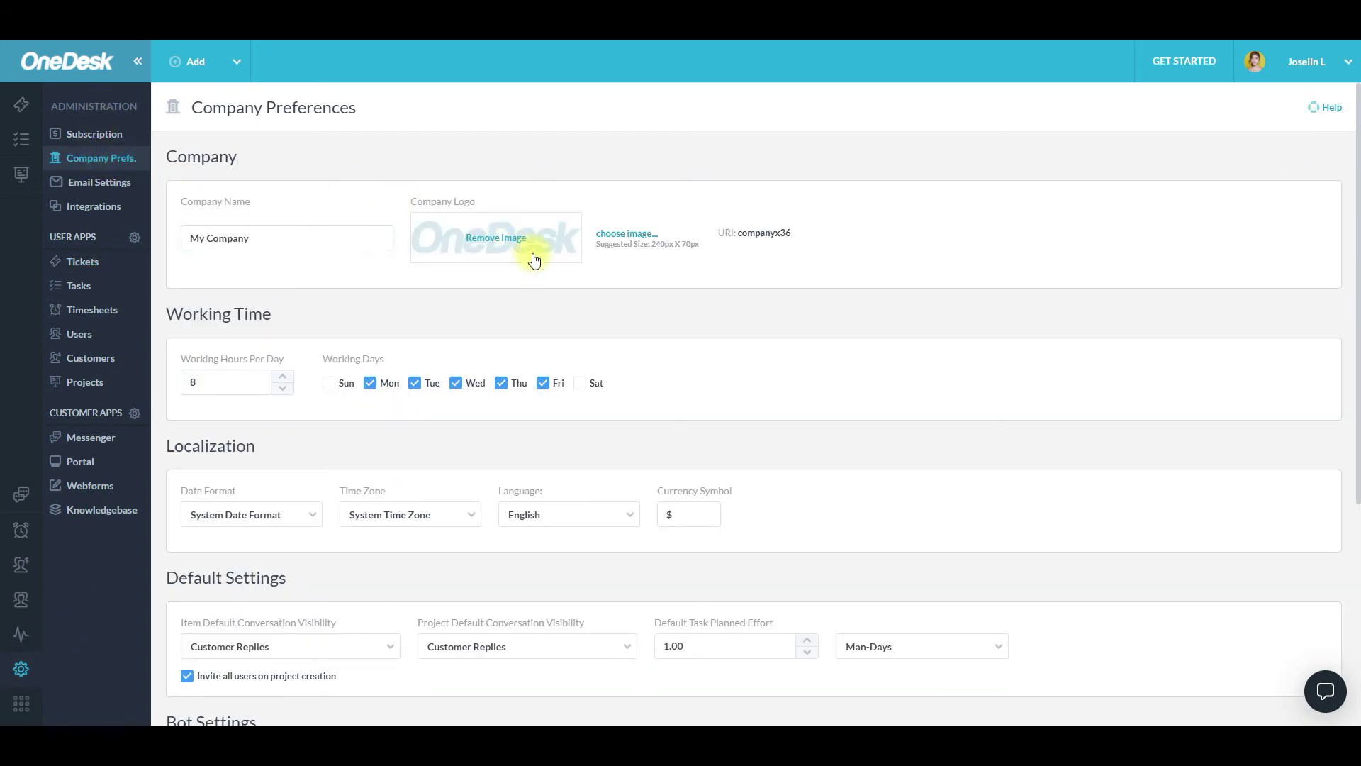
scroll(769, 326, down, 3)
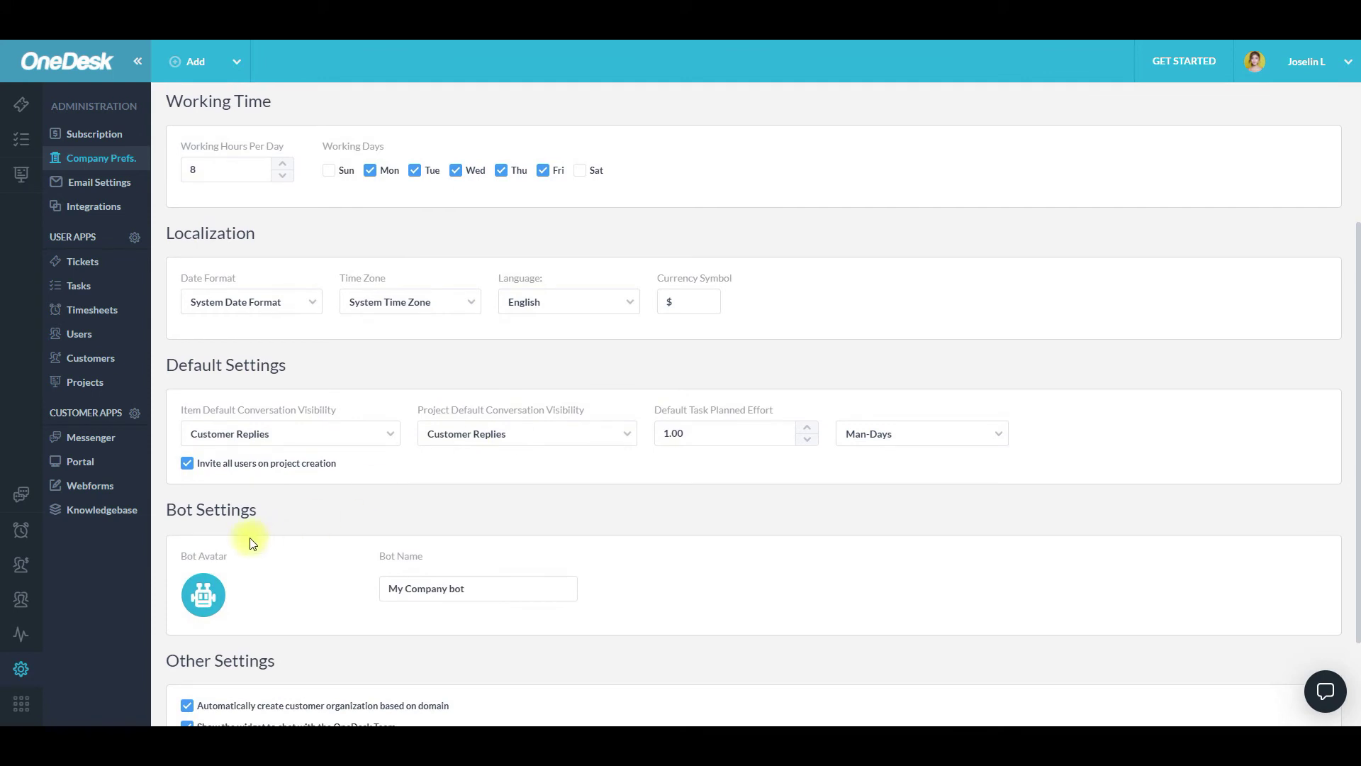
scroll(470, 578, up, 1)
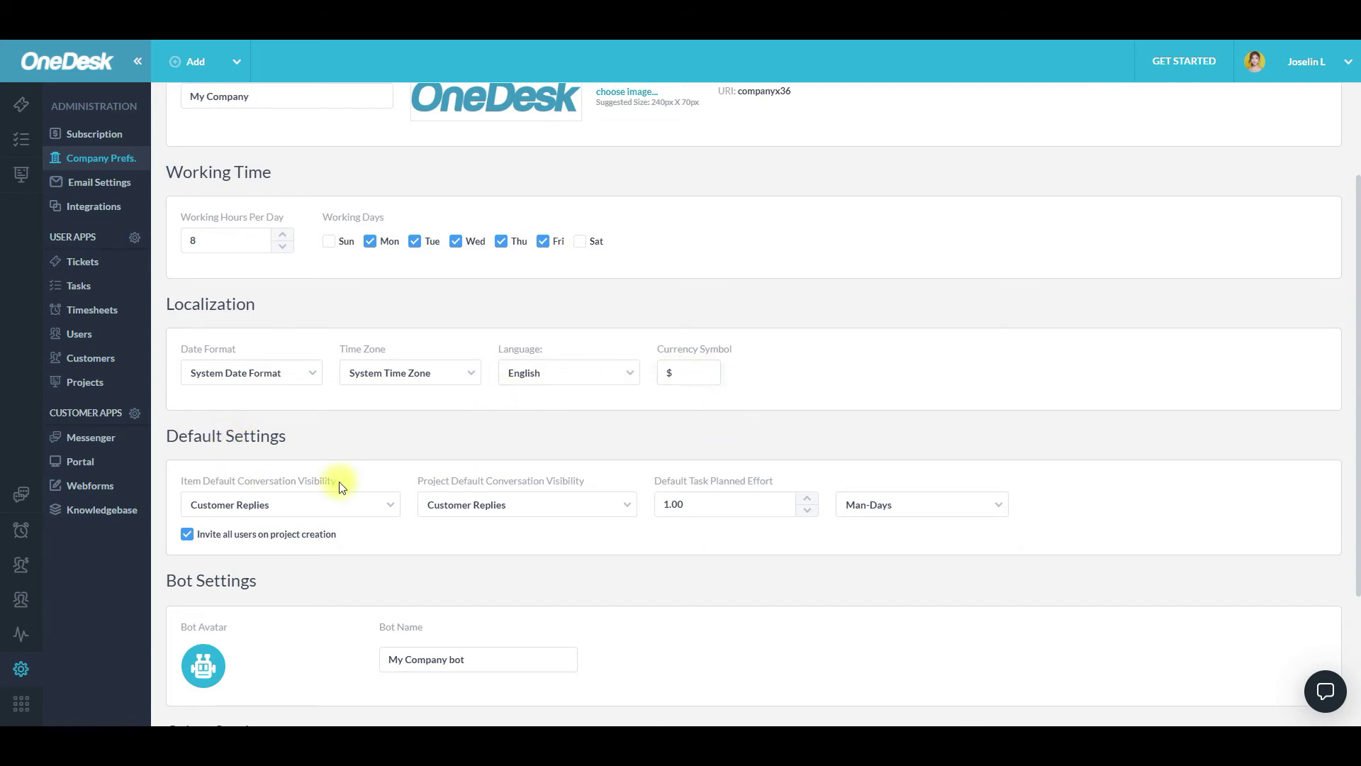
scroll(538, 383, down, 3)
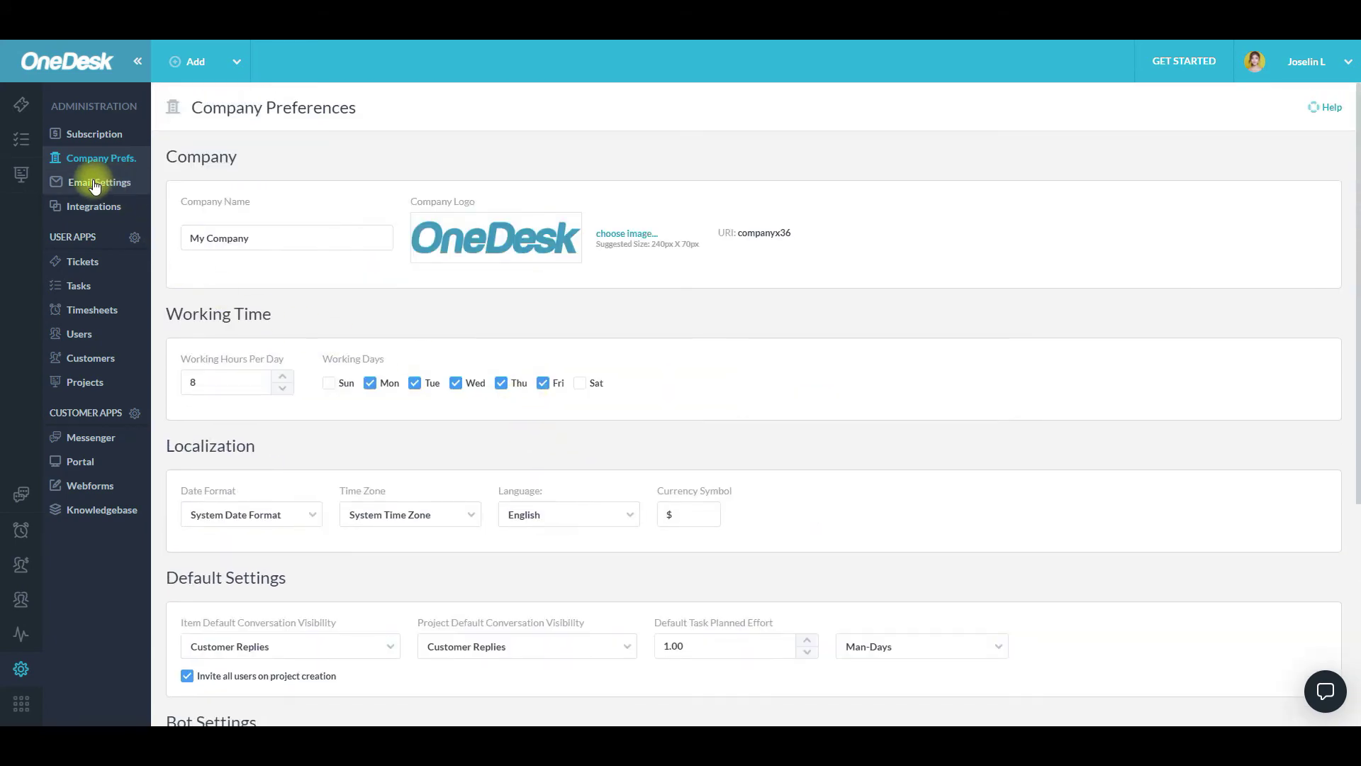
Review the automated messages and automated emails in the Messaging Center of the email settings
click(96, 186)
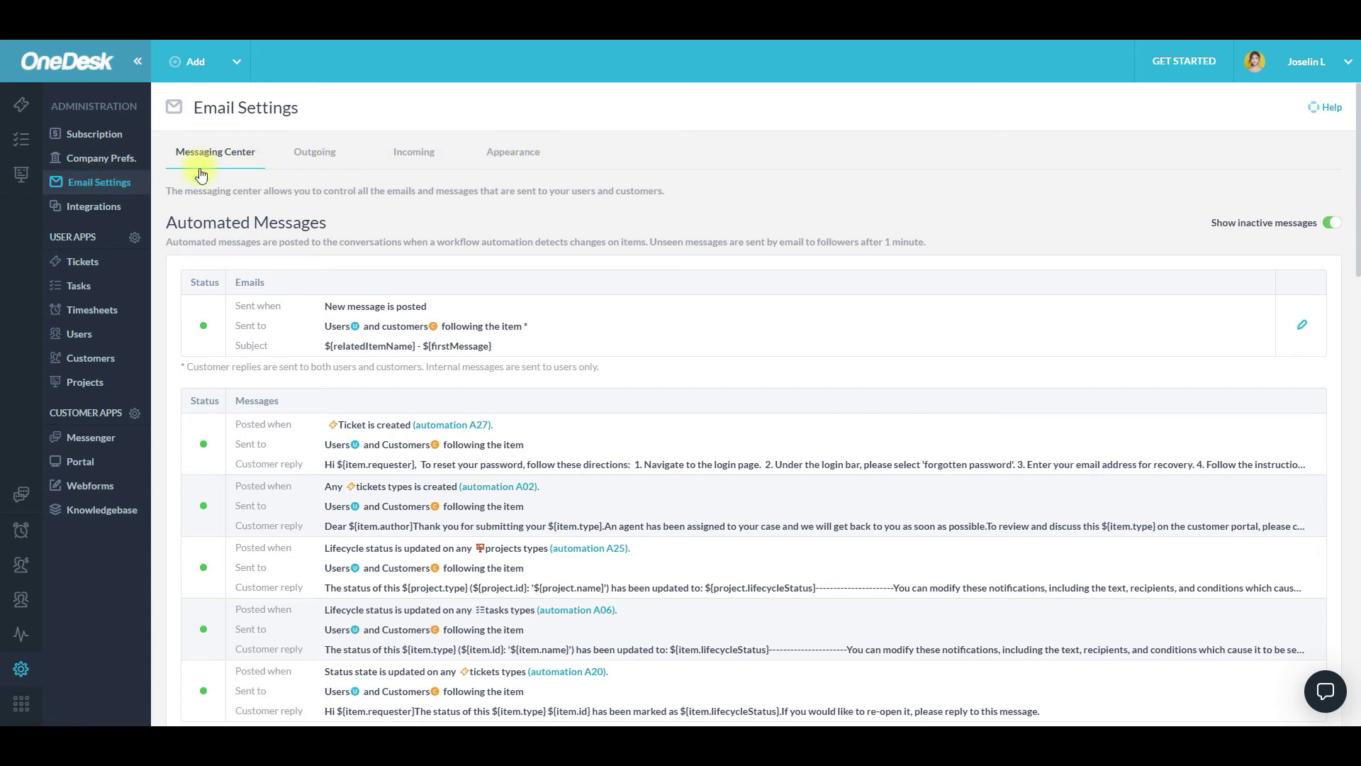
scroll(264, 525, down, 1)
scroll(264, 524, down, 15)
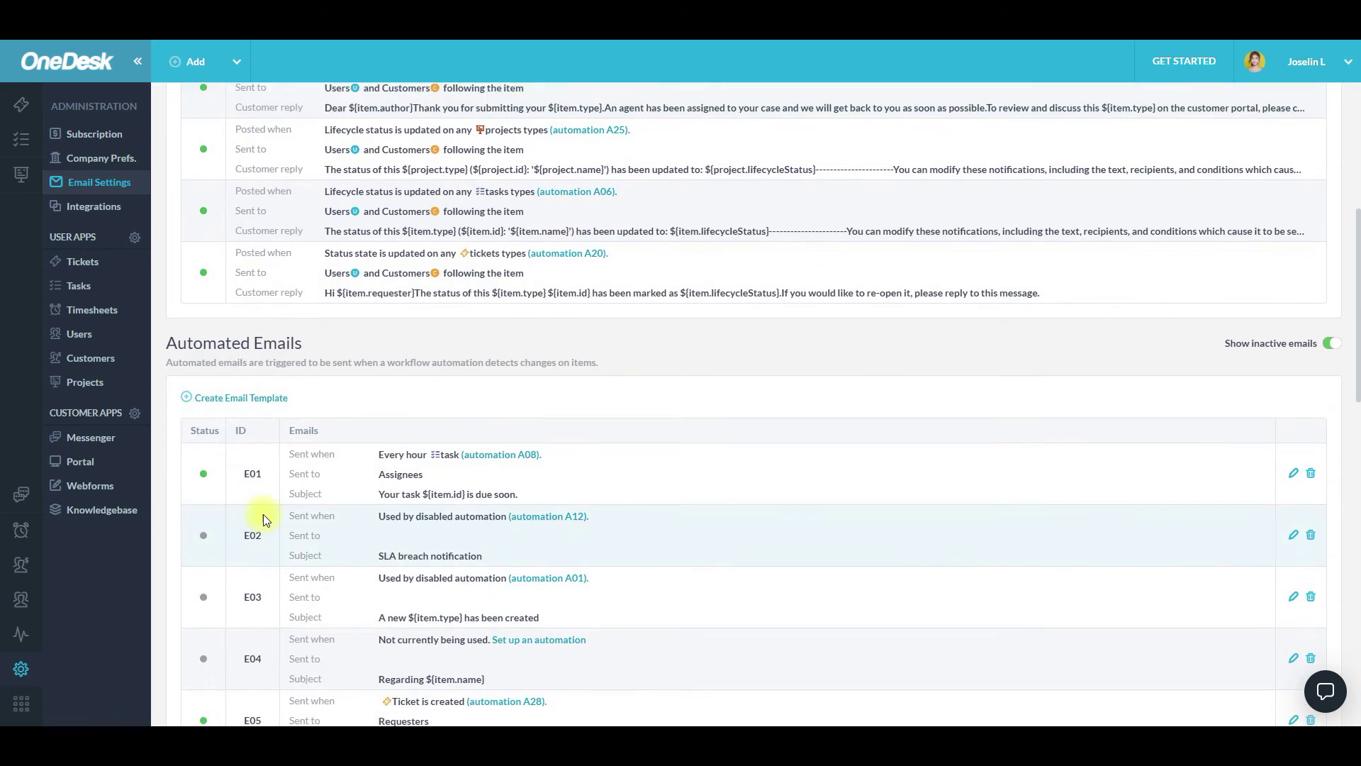
scroll(262, 498, up, 15)
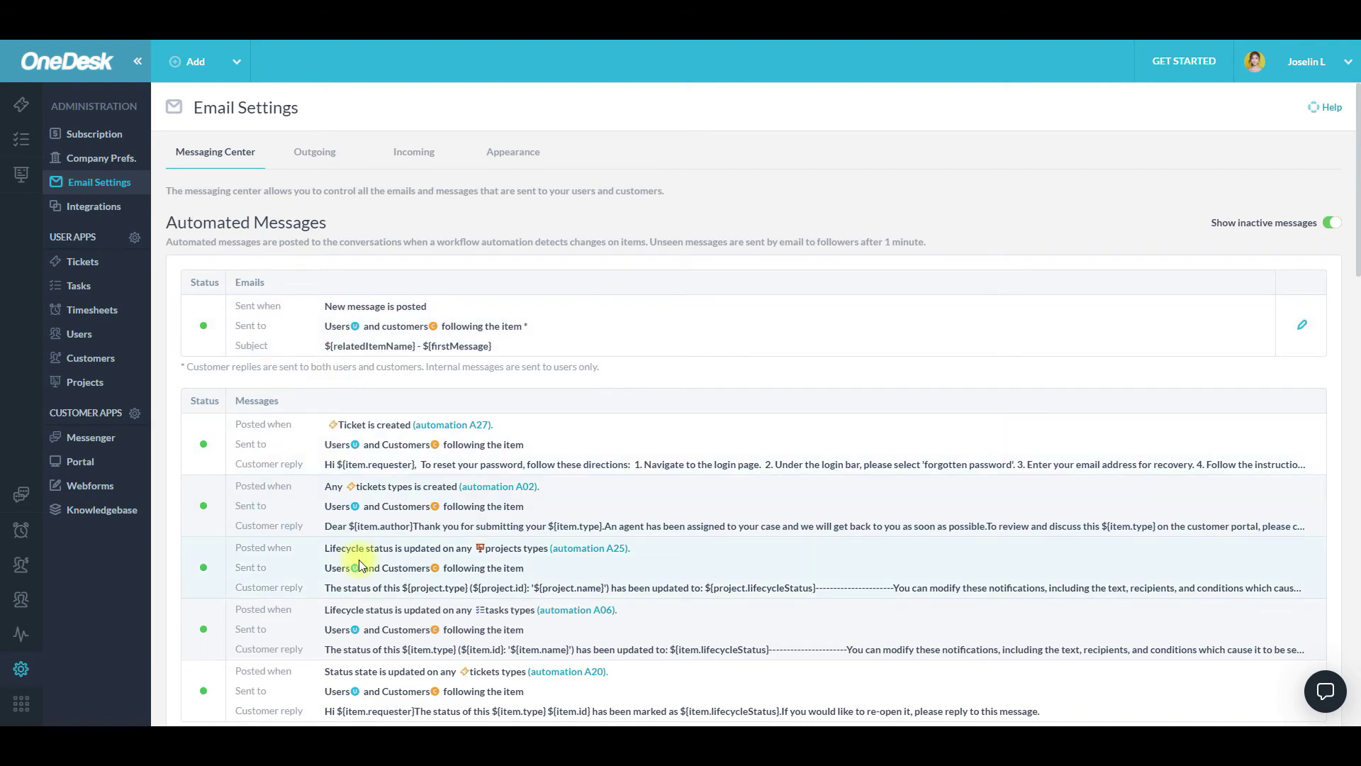
Review the system emails in the Messaging Center of the email settings
scroll(359, 558, down, 3)
scroll(370, 524, down, 15)
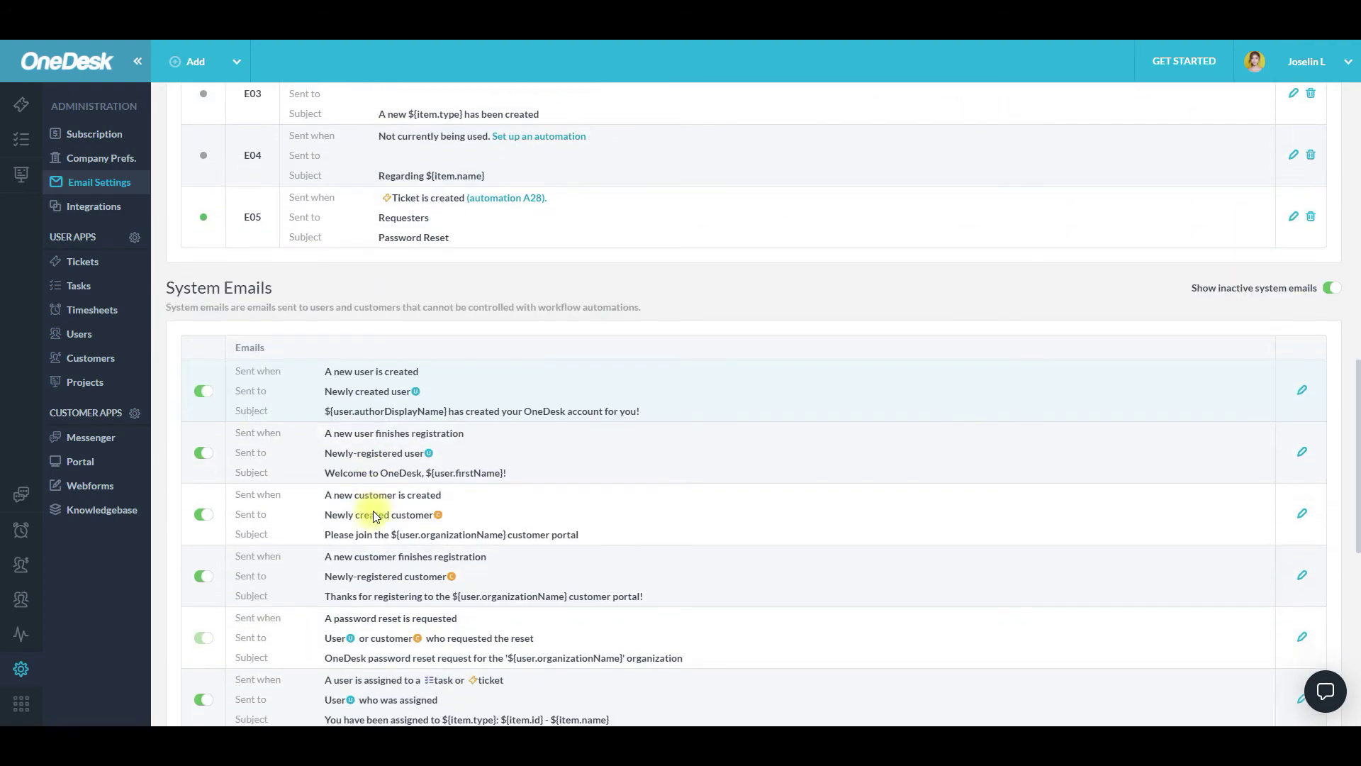
scroll(376, 512, up, 15)
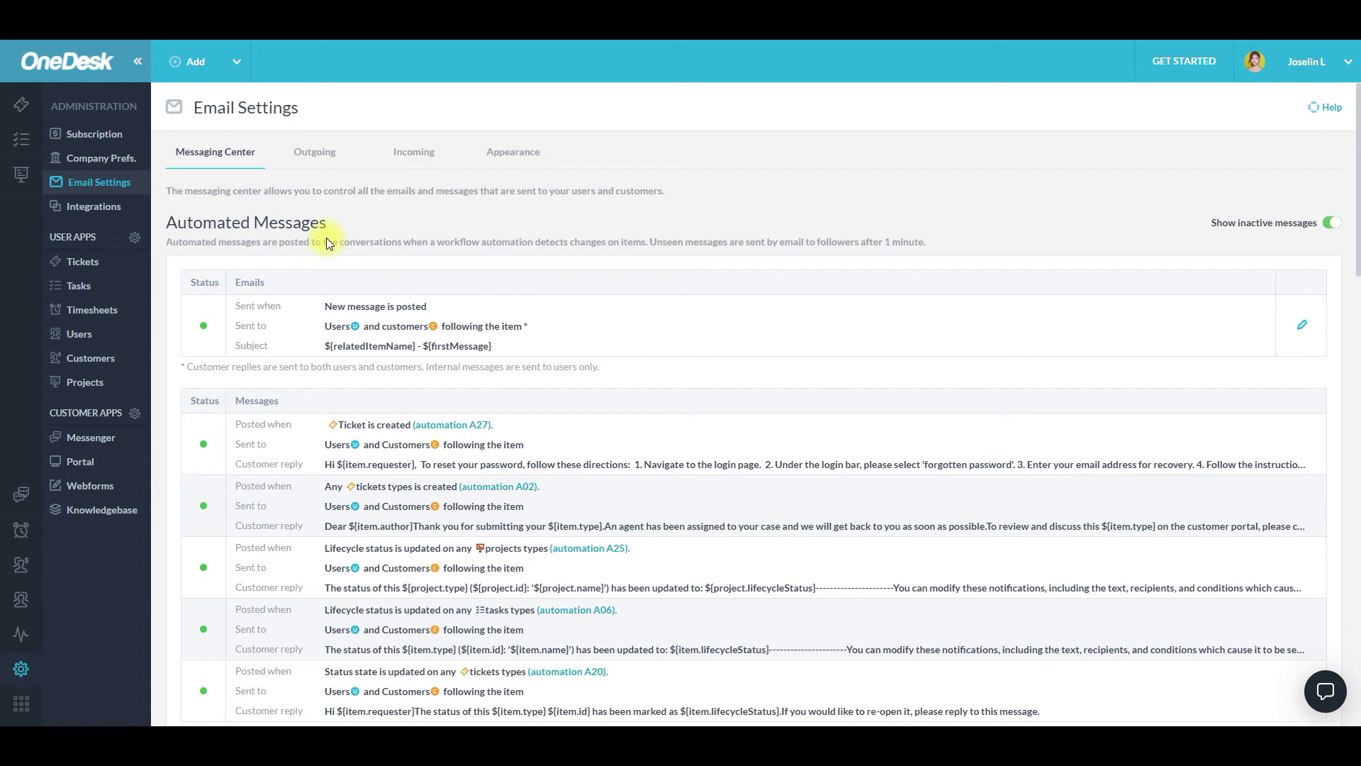
Review the outgoing emails, including the content and event history of the "OneDesk - Final Setup Instructions" email
click(320, 158)
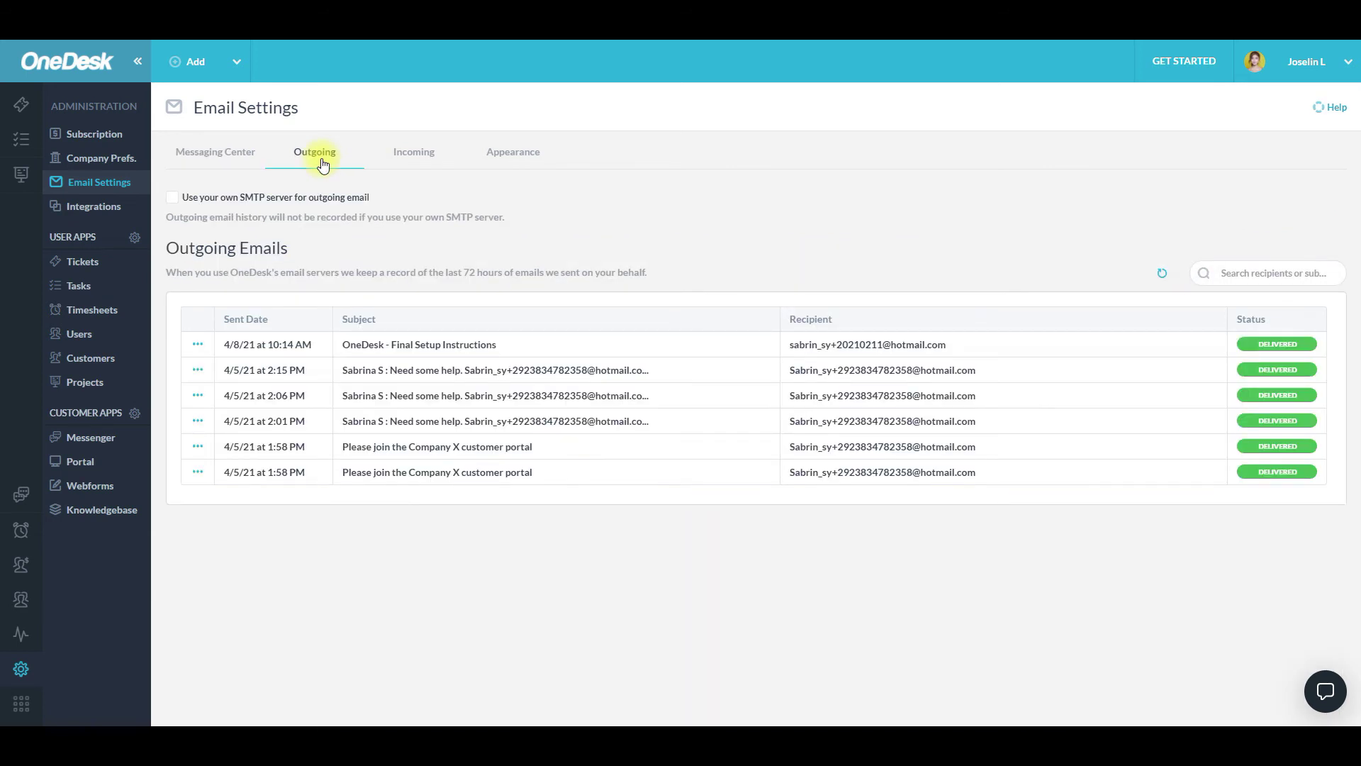
click(201, 364)
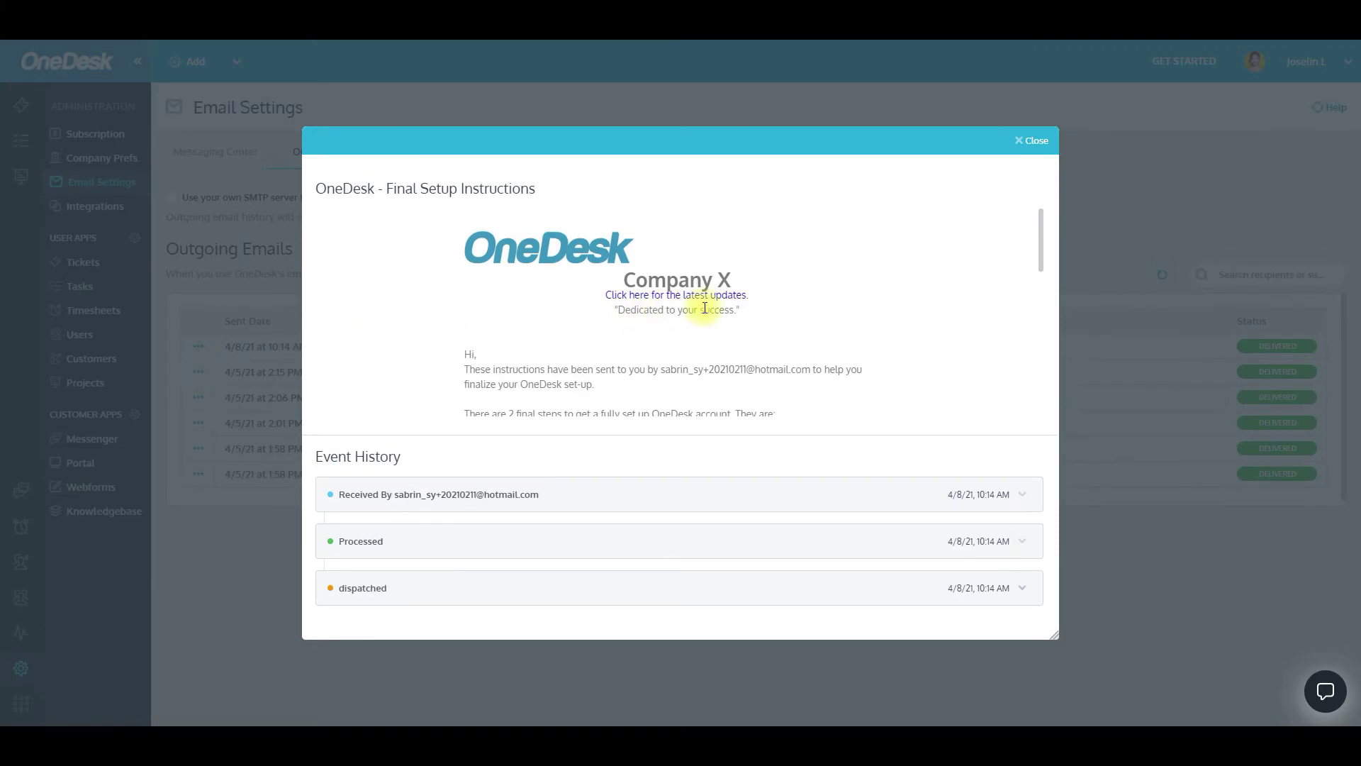
scroll(705, 308, down, 10)
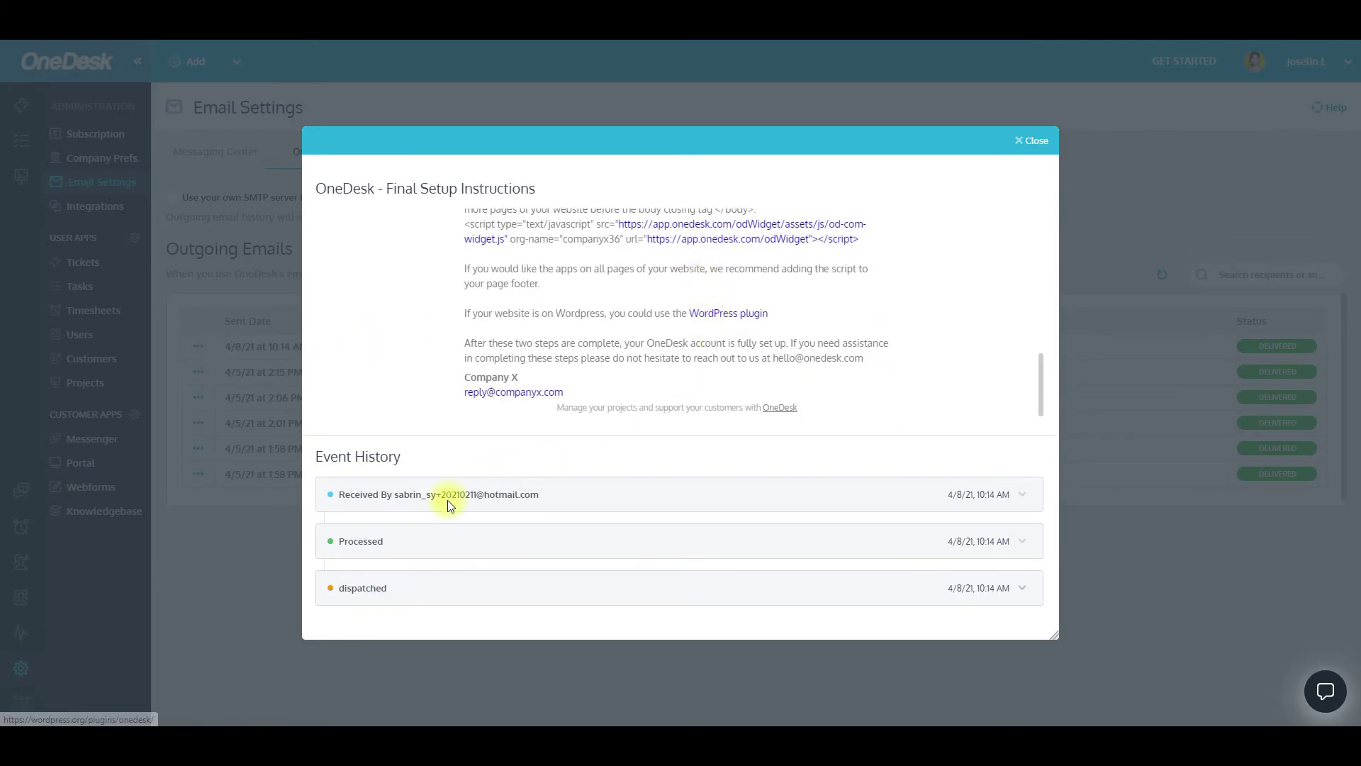
click(1036, 140)
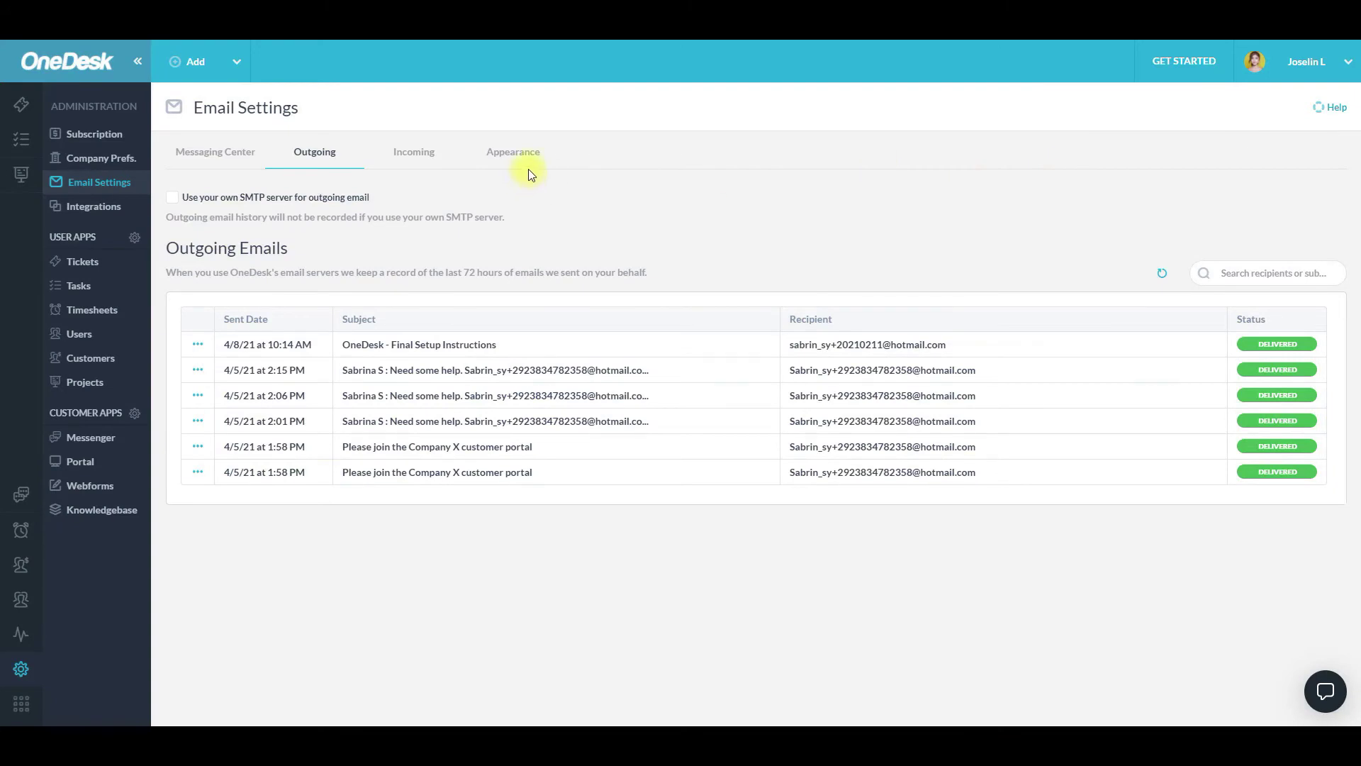
Review the email appearance settings, from the header and signature to the colors and reply settings
click(529, 155)
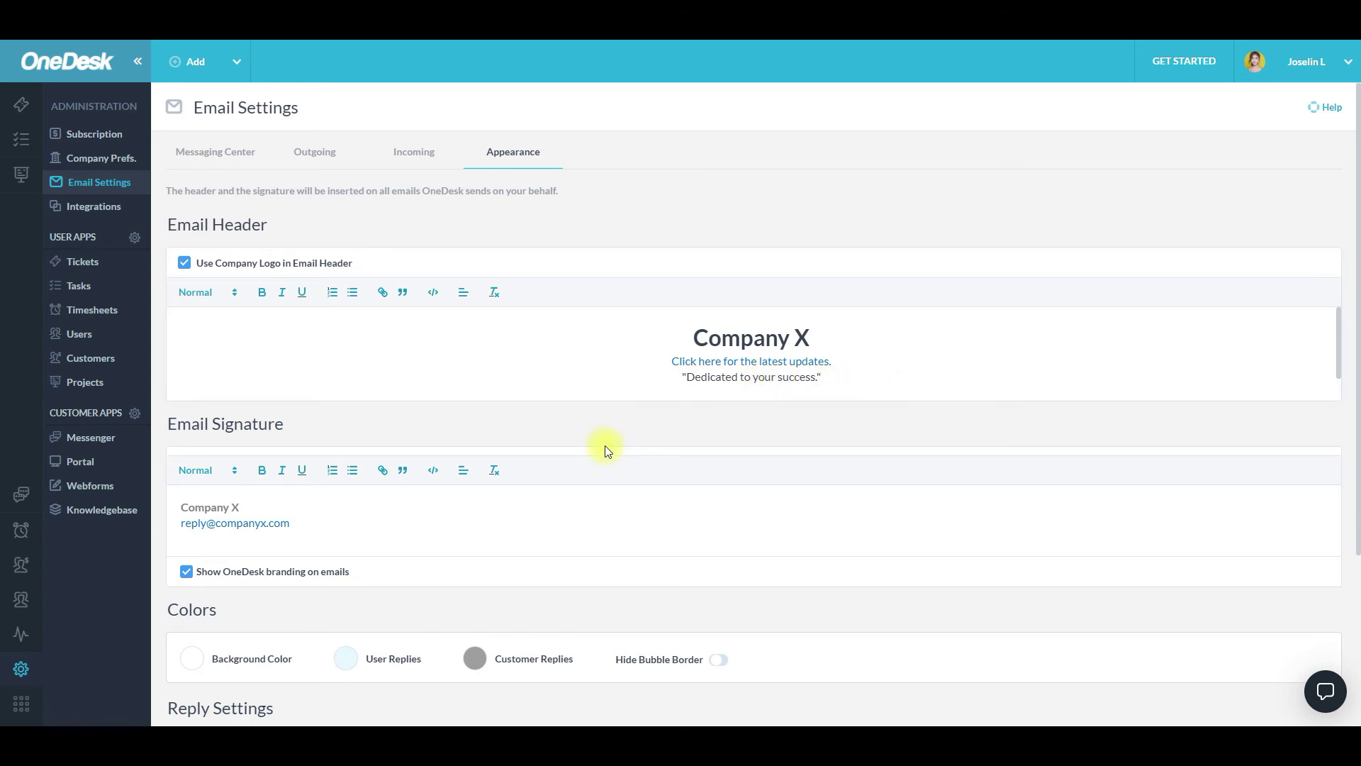
scroll(606, 445, down, 3)
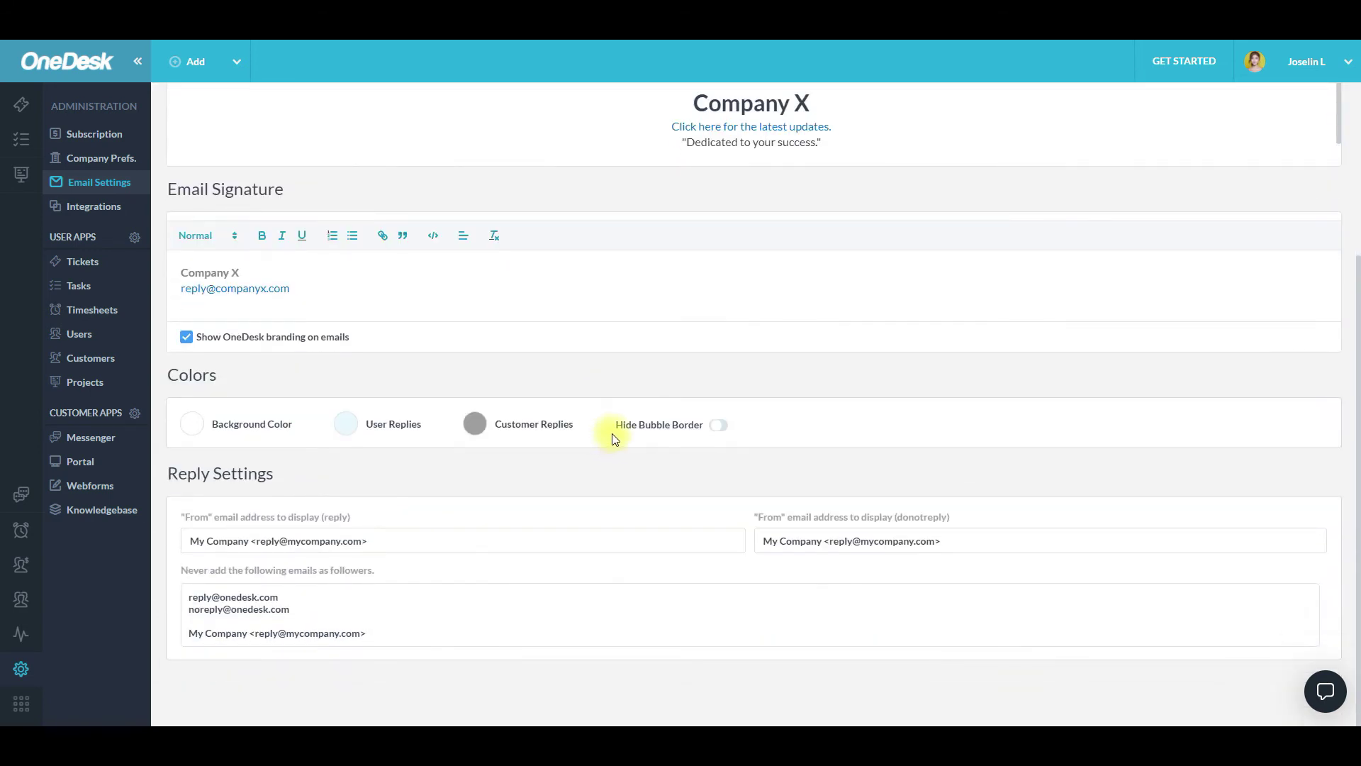
scroll(613, 438, up, 3)
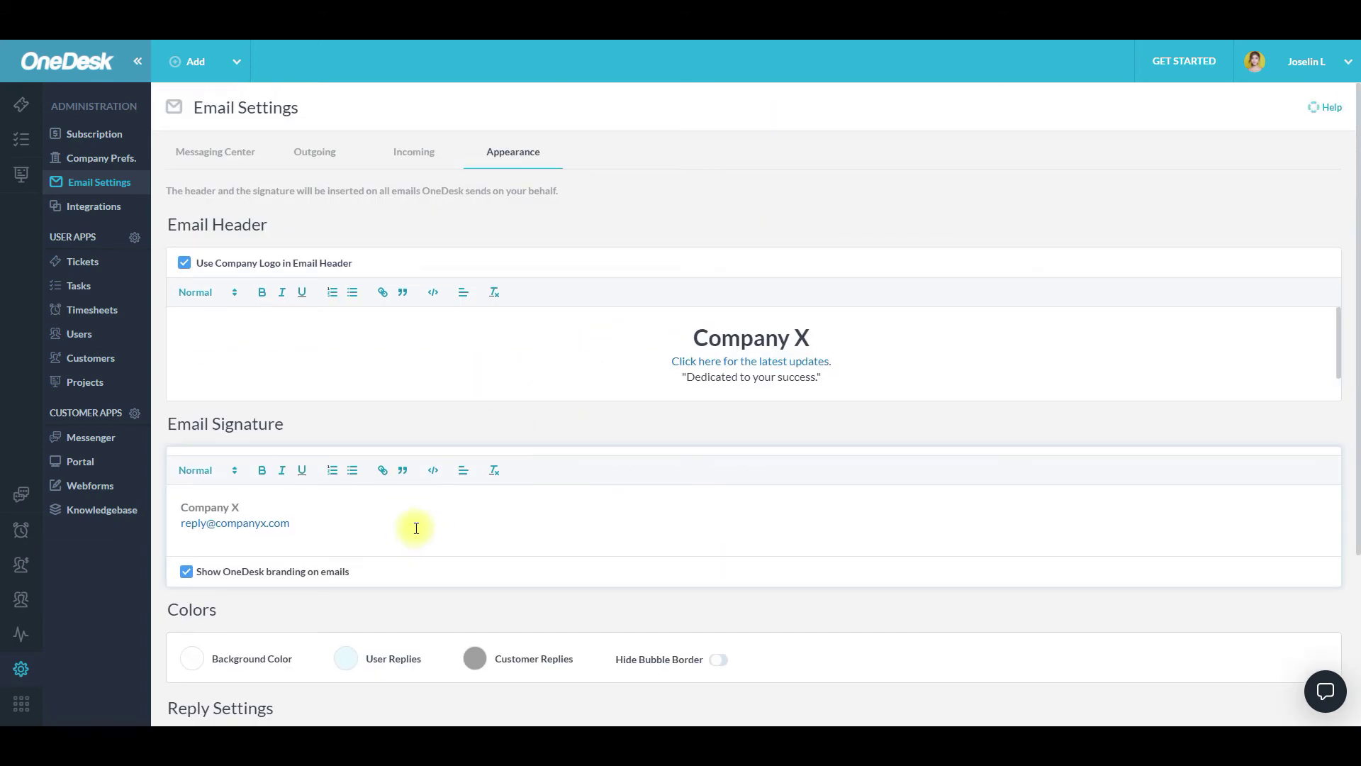
scroll(417, 525, down, 3)
scroll(418, 524, up, 3)
click(416, 505)
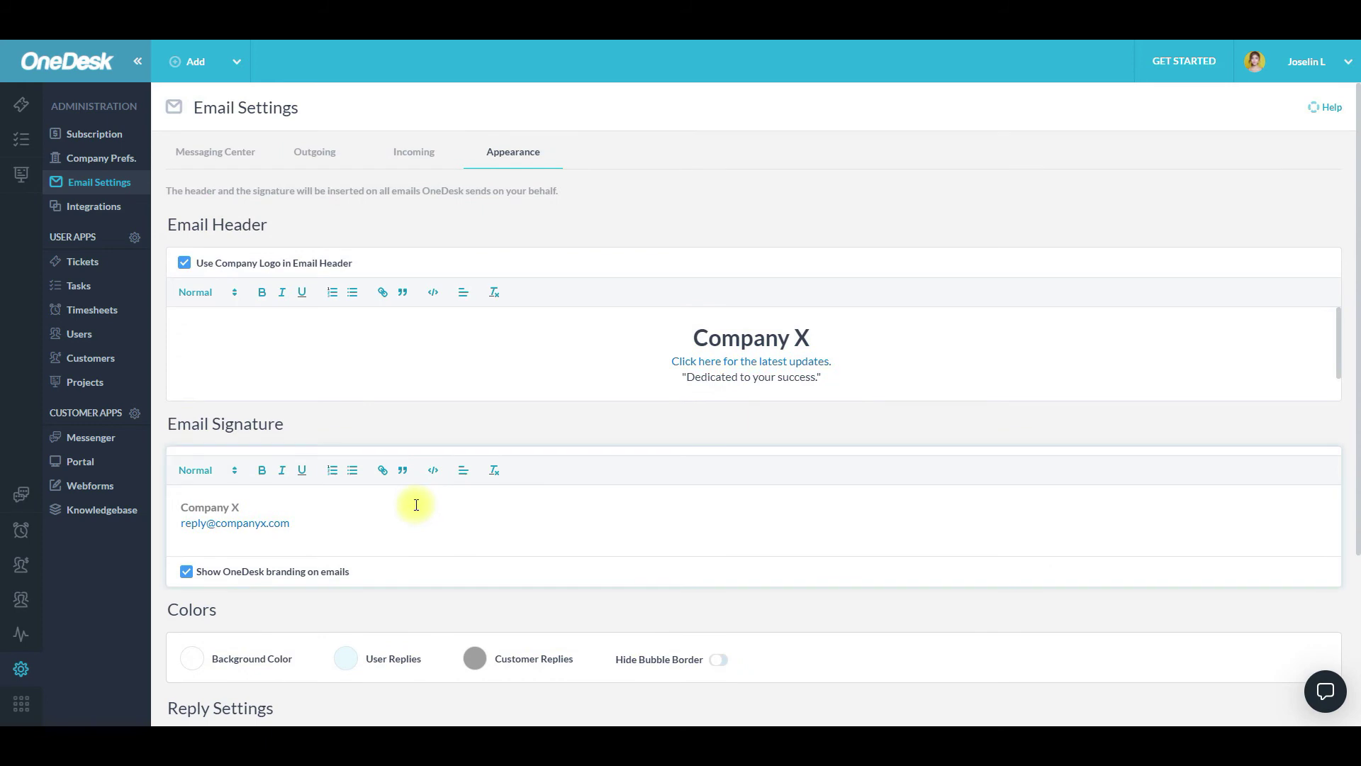
Review the available application integrations, including the description of the Box integration
click(74, 207)
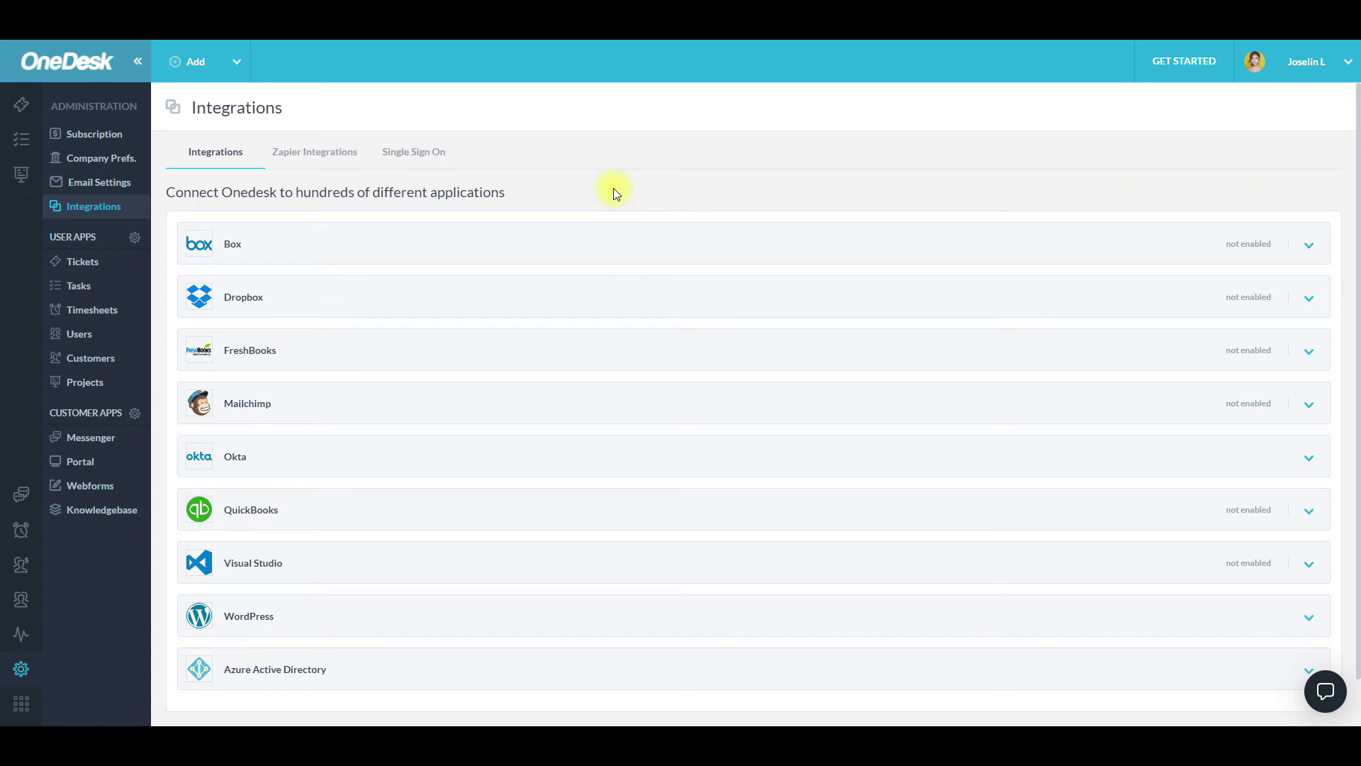
scroll(518, 362, down, 1)
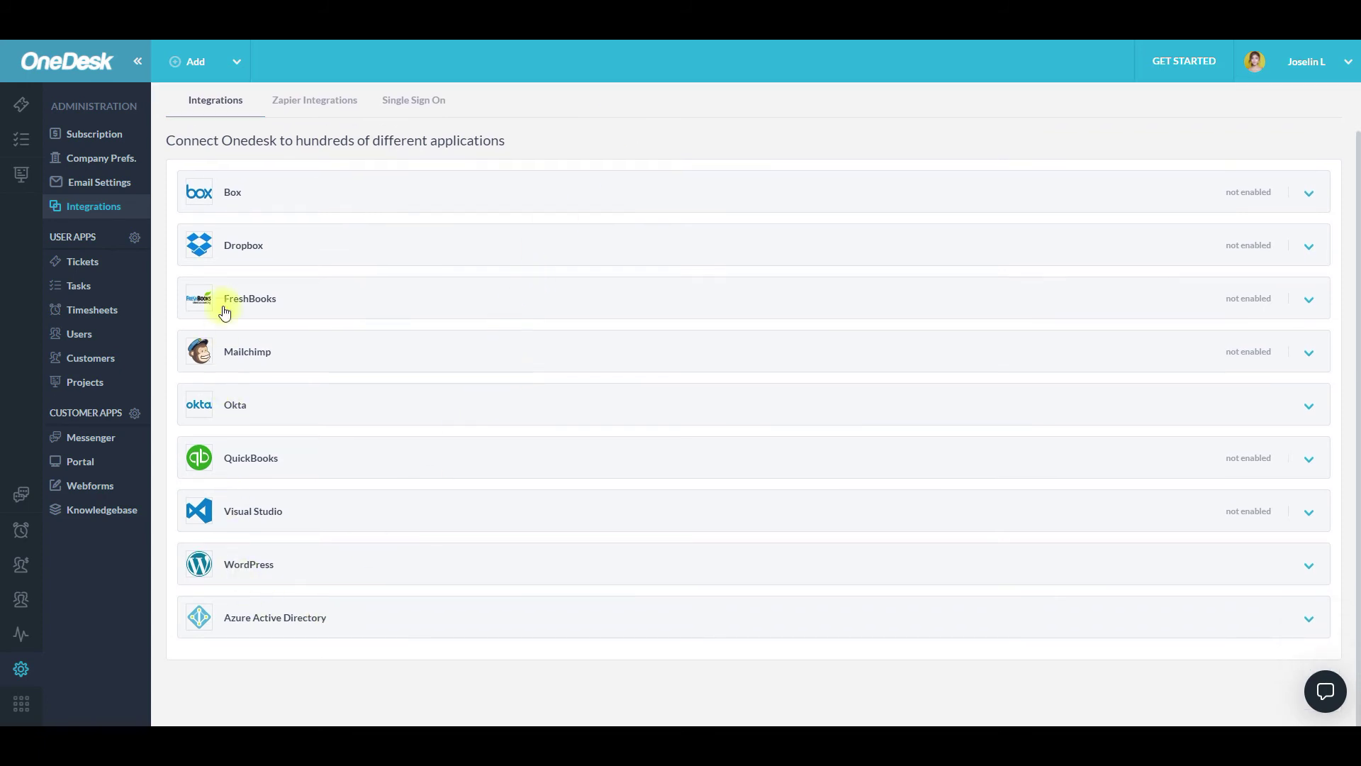
scroll(251, 269, up, 1)
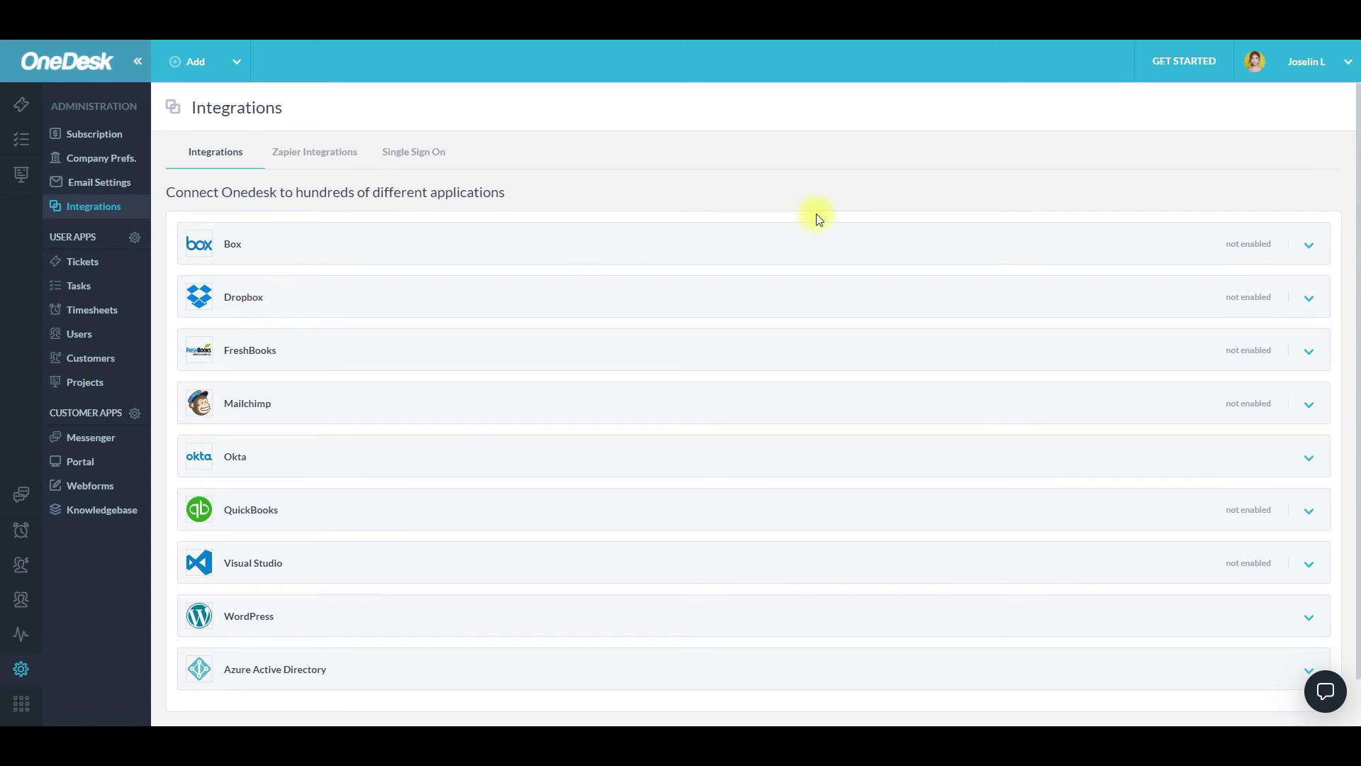
click(1310, 244)
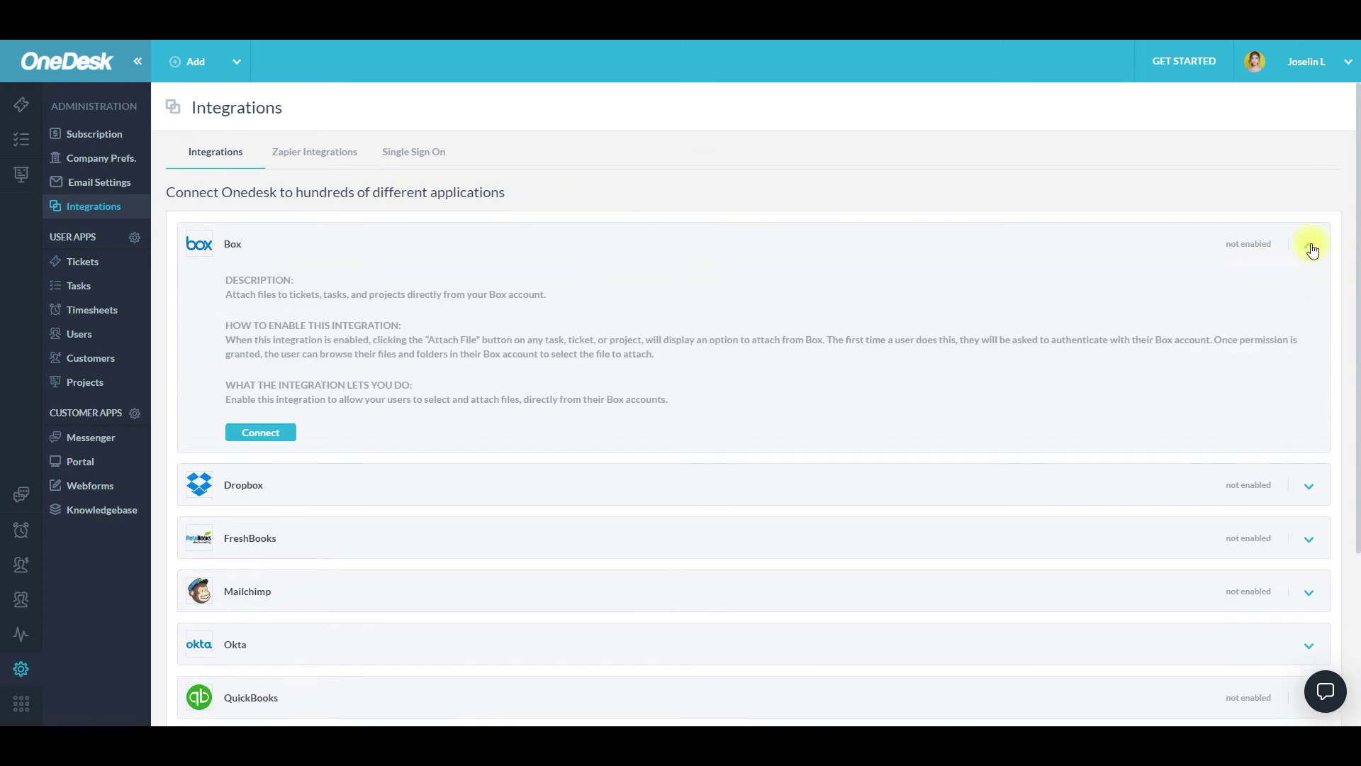
click(1311, 245)
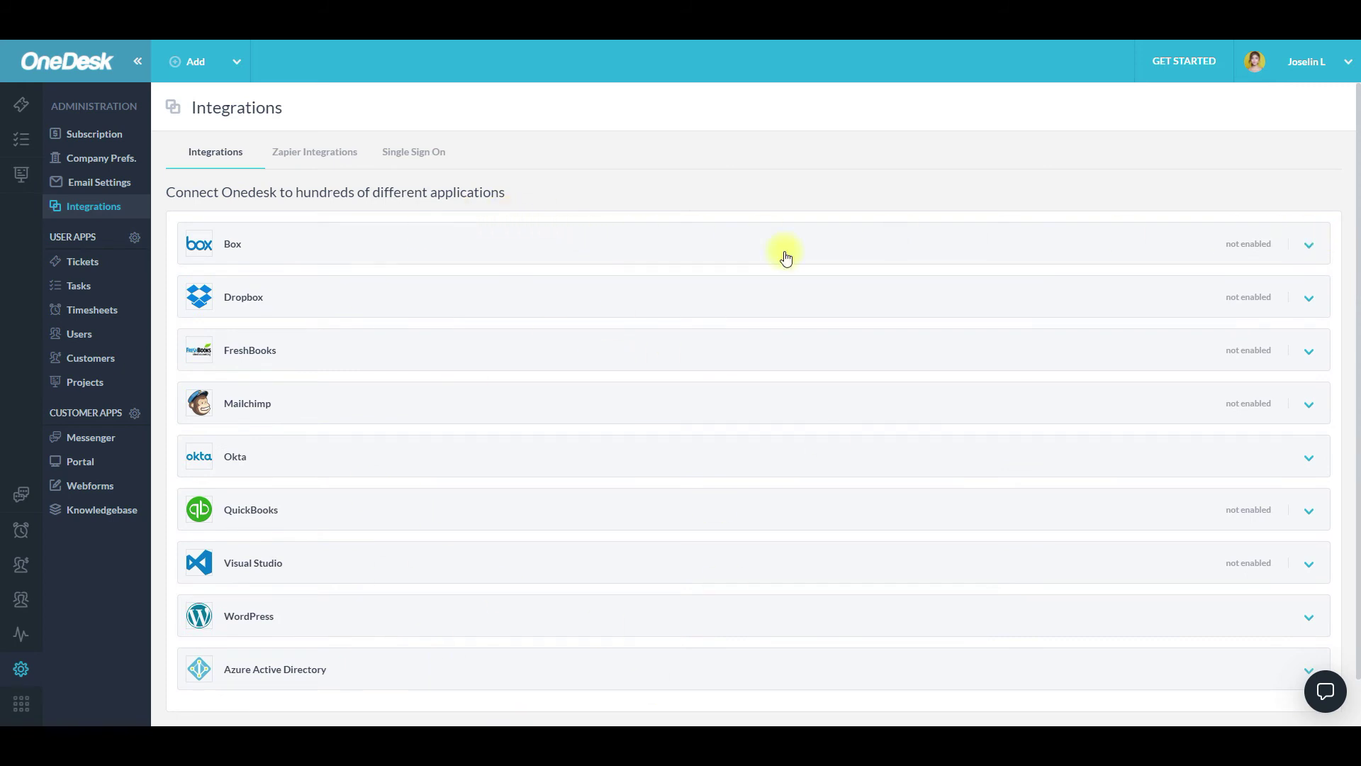
Review the list of Zapier integrations and the Single Sign On settings for users and customers
click(317, 149)
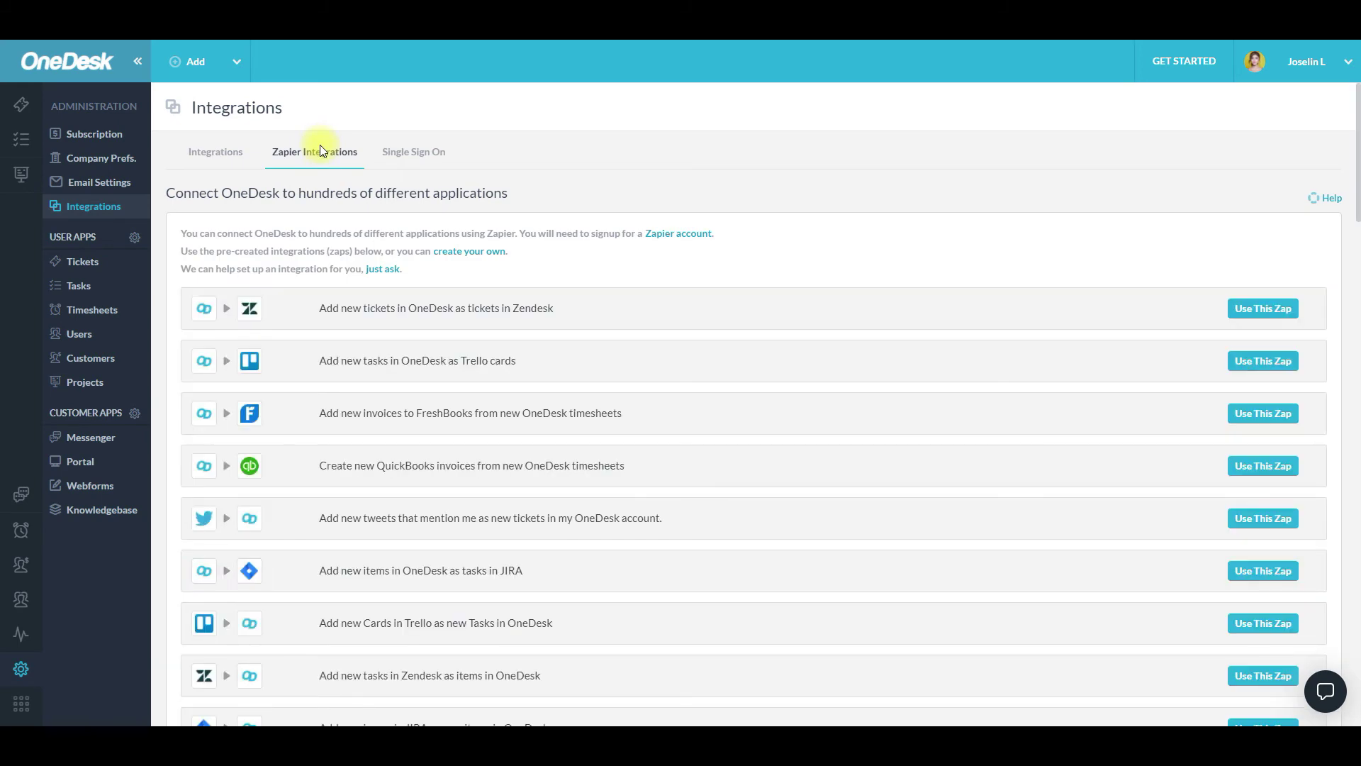
scroll(461, 593, down, 6)
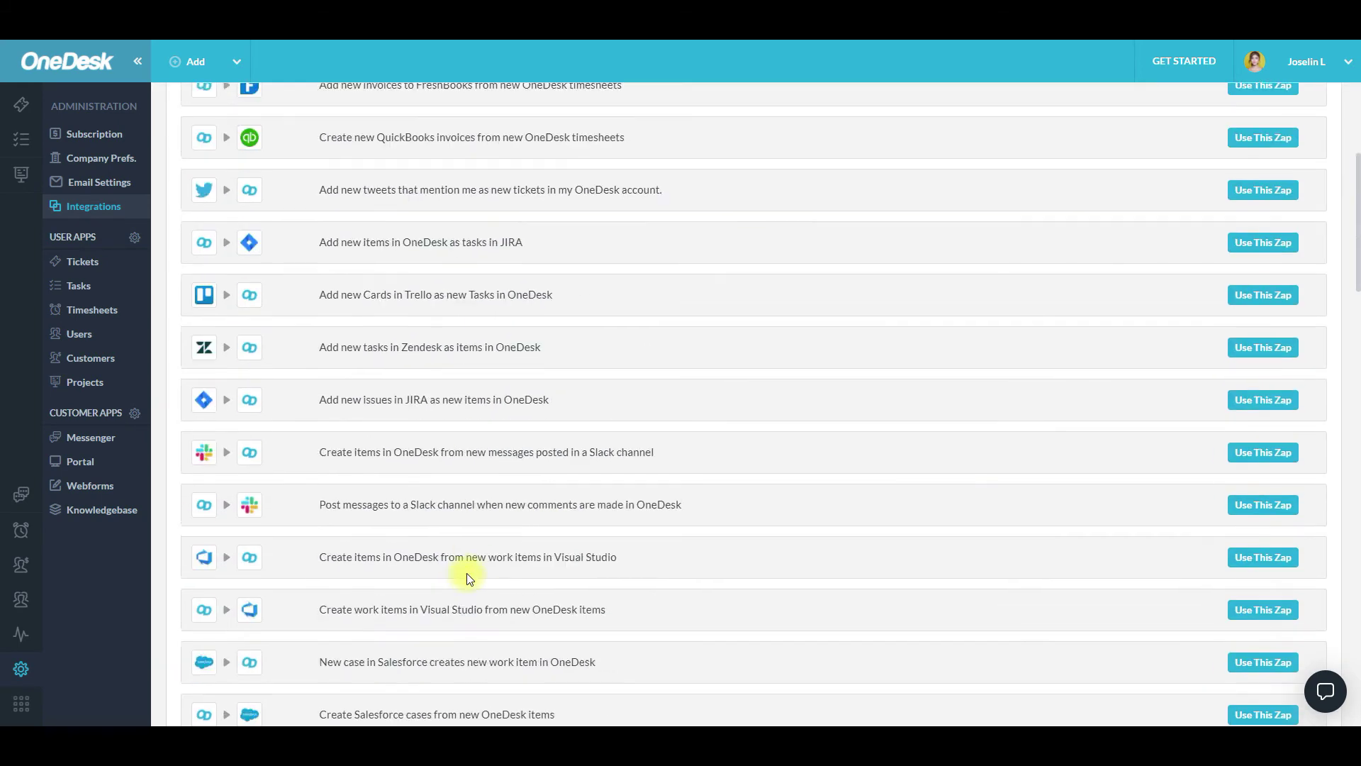
scroll(468, 568, down, 5)
scroll(471, 559, up, 11)
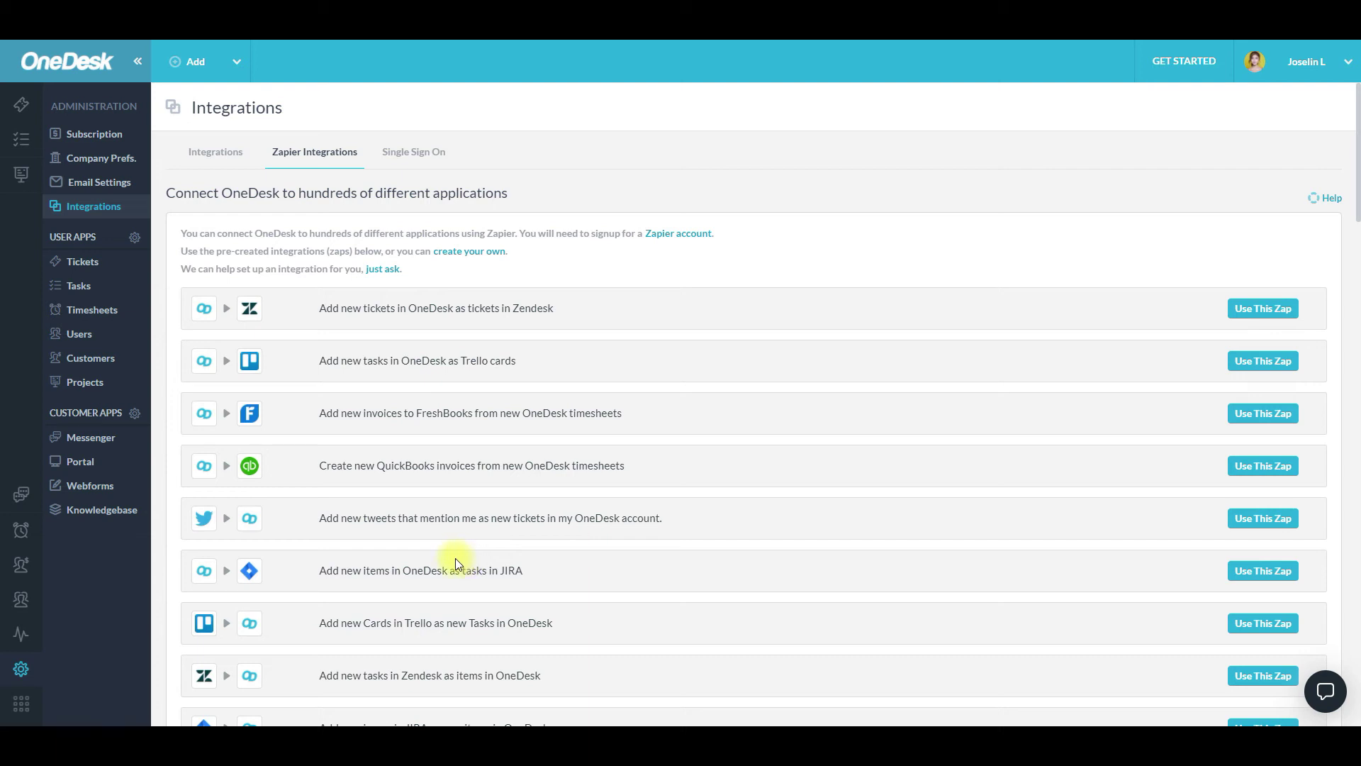
click(418, 154)
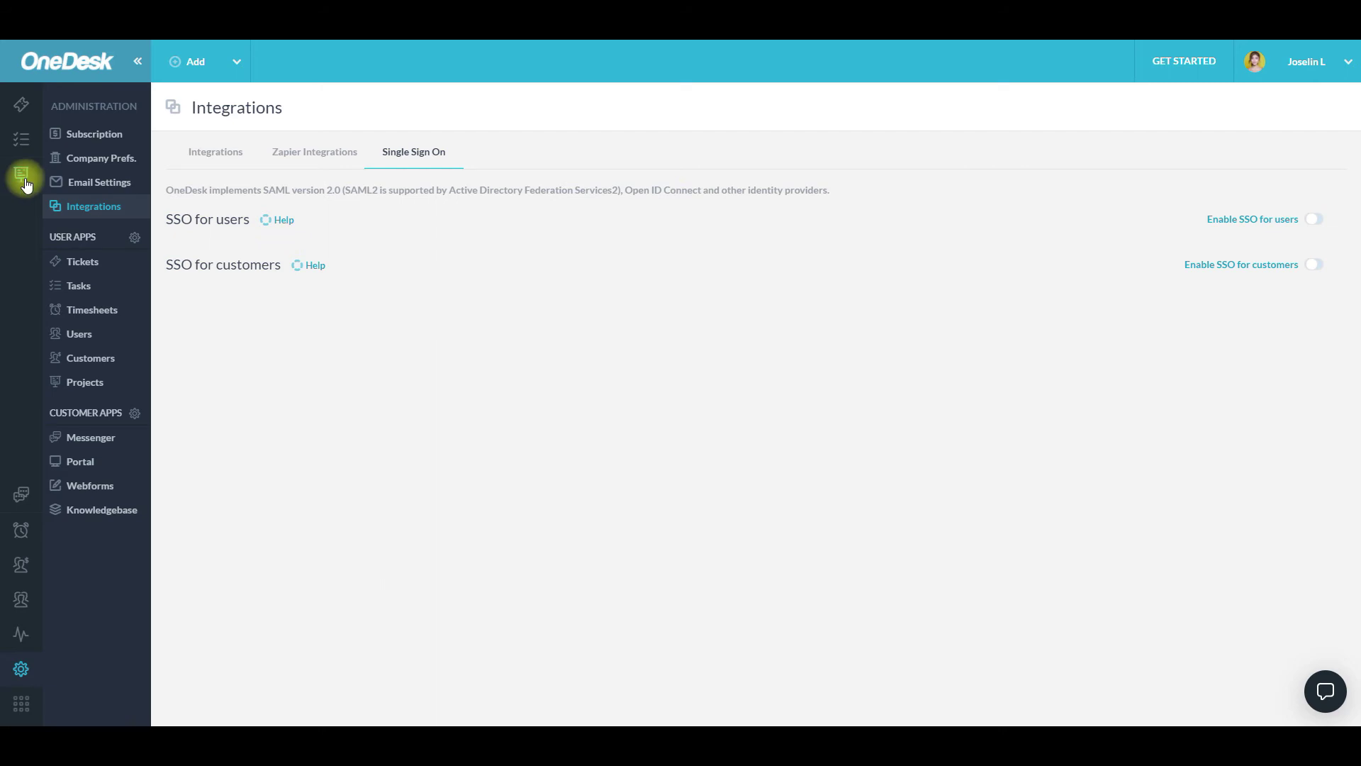
Hide the tickets application in the User Applications settings, show the hidden applications, and make tickets visible again
click(71, 237)
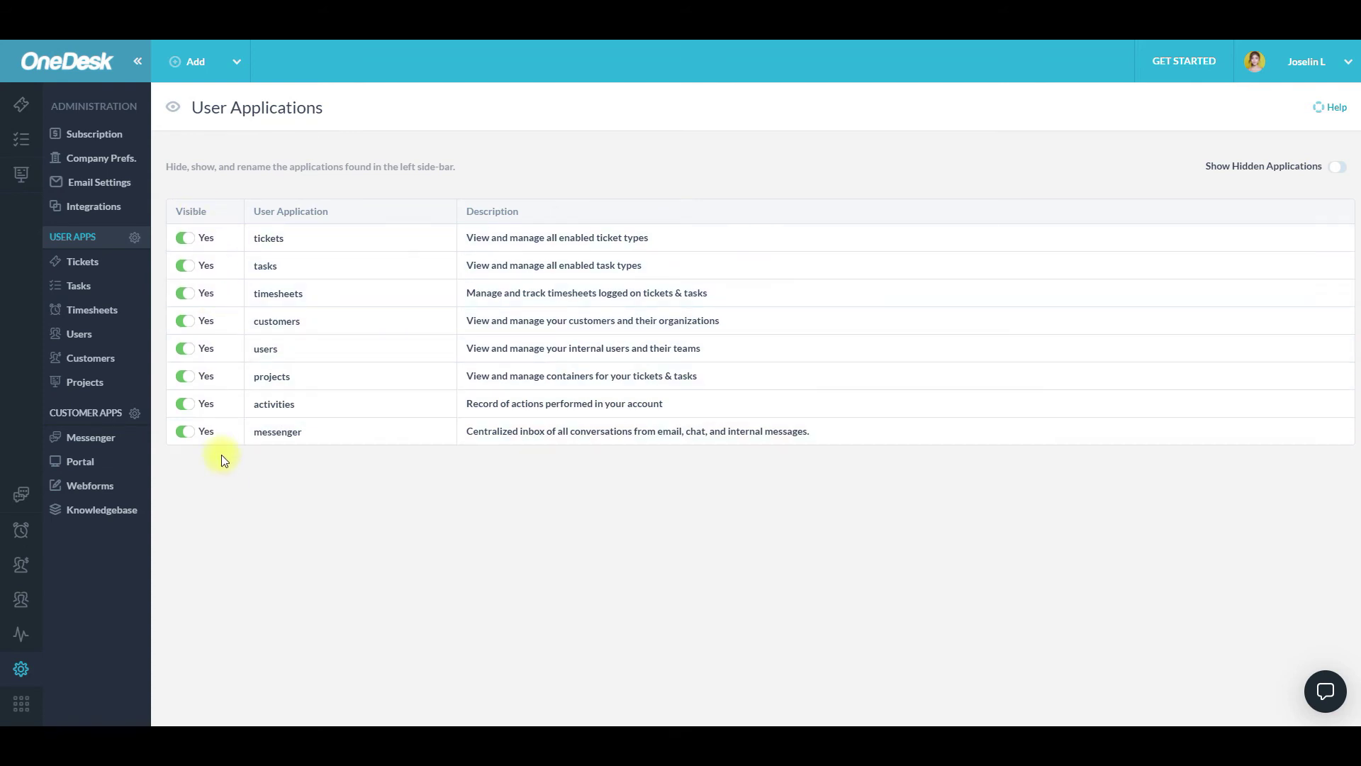
click(185, 238)
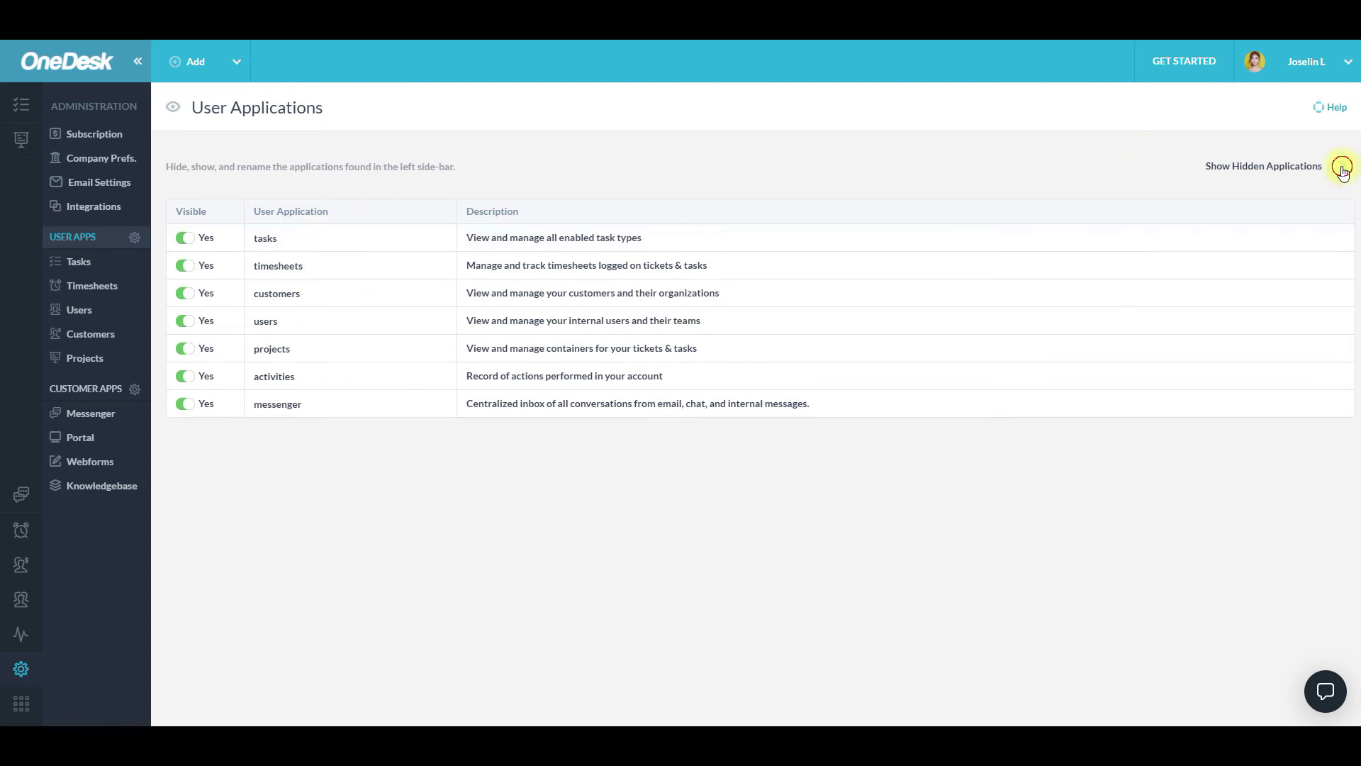
click(1342, 169)
click(186, 265)
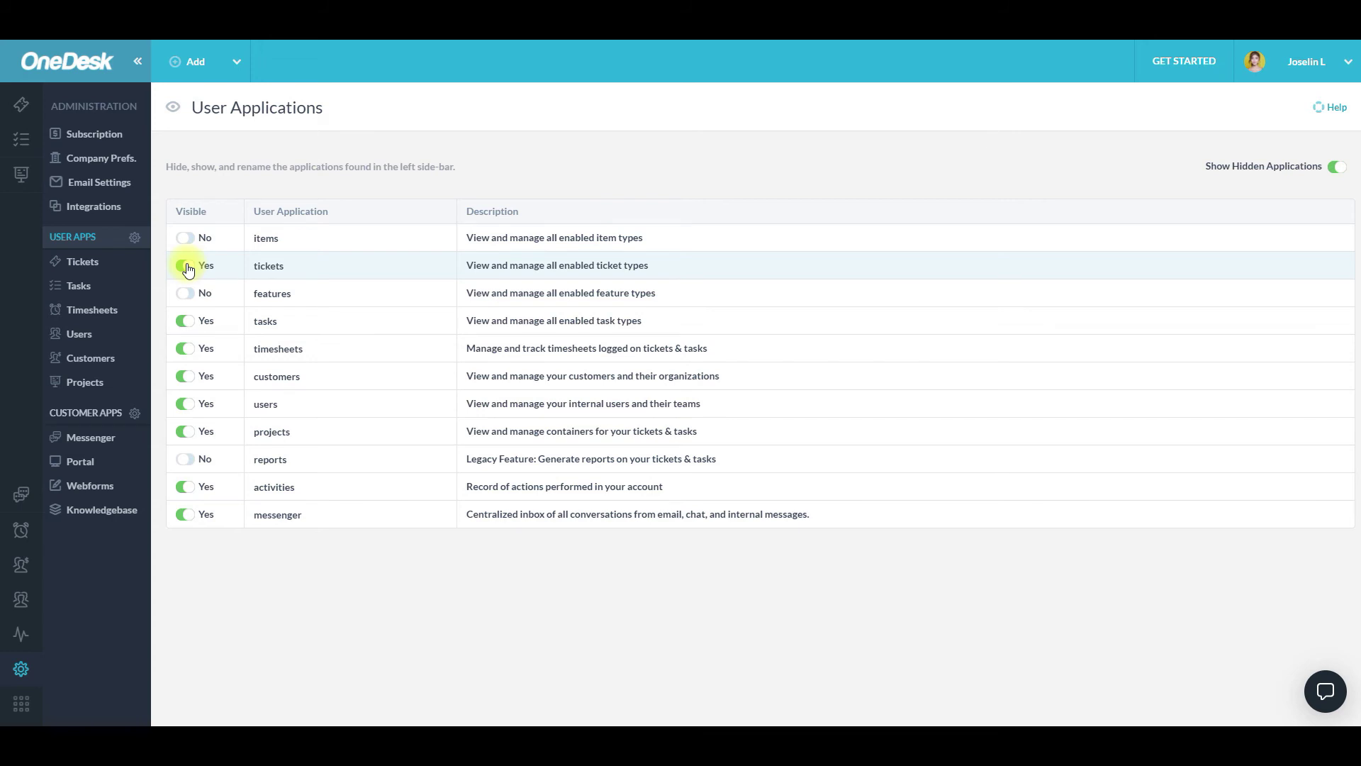
Show the hidden ticket types in the Tickets settings, and examine the issue type's creation email, icon and name
click(110, 268)
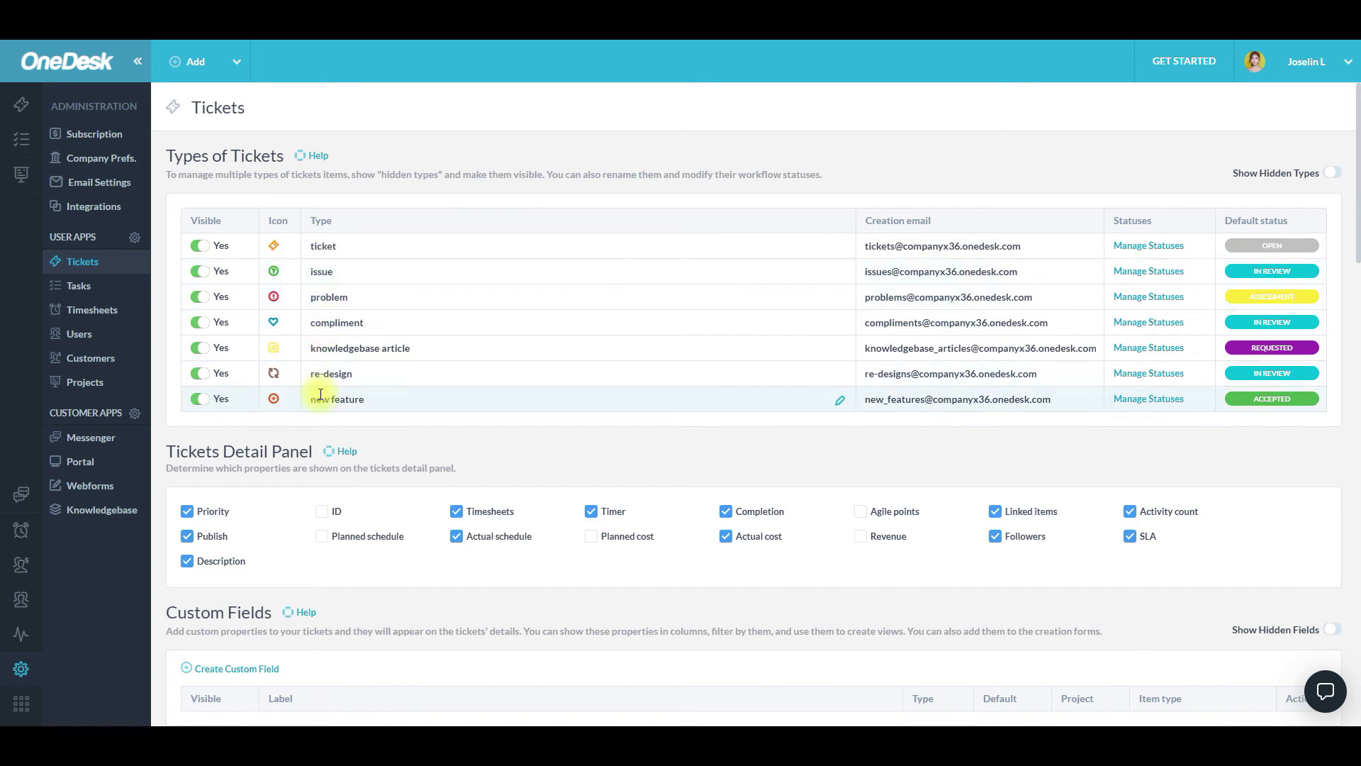
click(1331, 173)
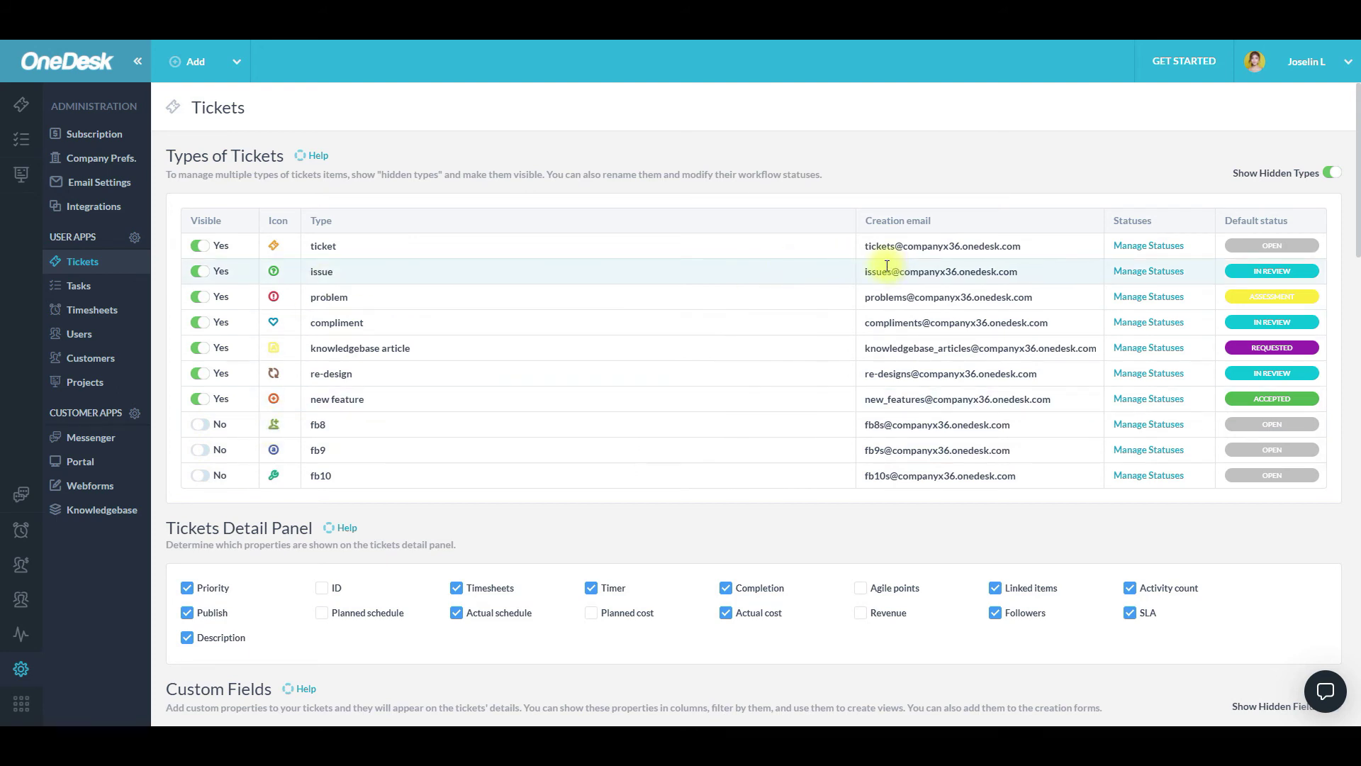
drag(865, 271, 1046, 271)
click(1046, 270)
click(275, 272)
click(285, 274)
drag(312, 270, 784, 270)
Review the workflow statuses of the issue, ticket and problem types
click(1145, 271)
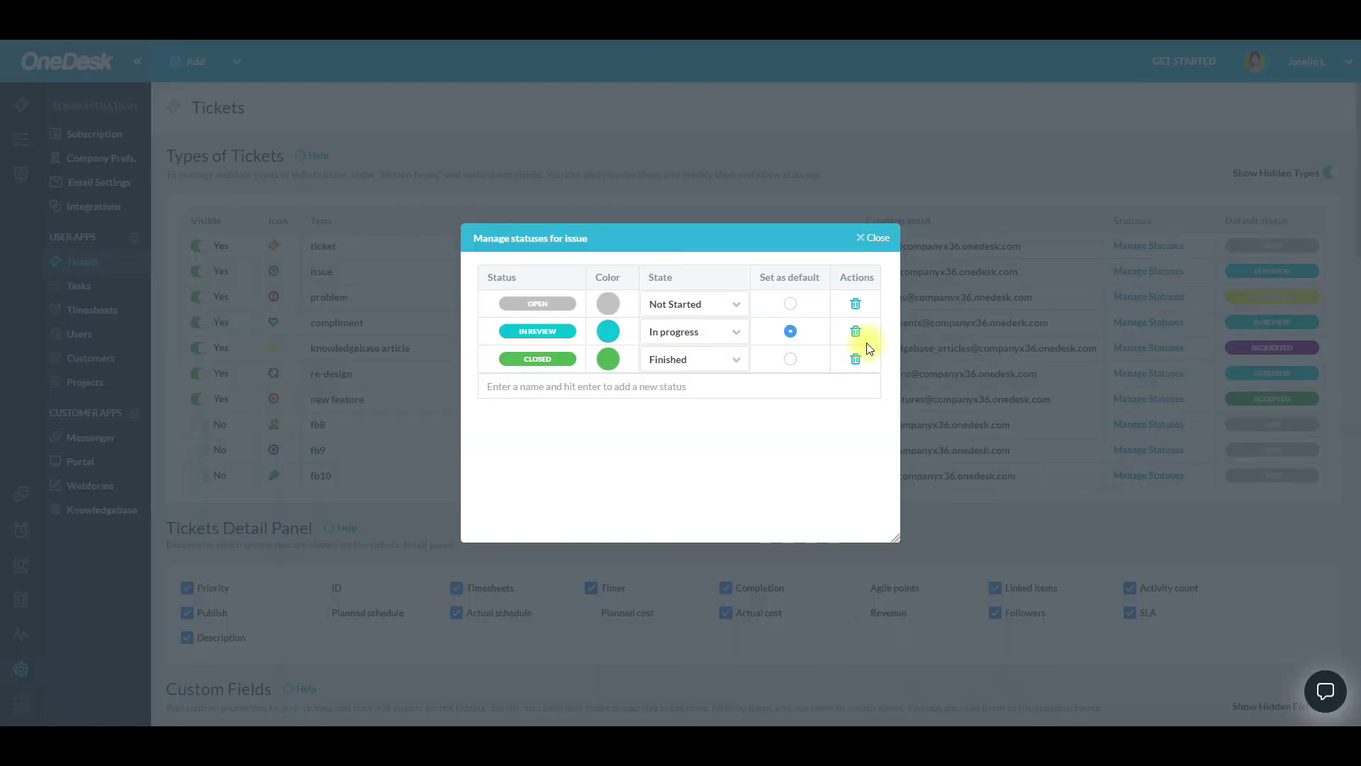
click(874, 237)
click(1149, 246)
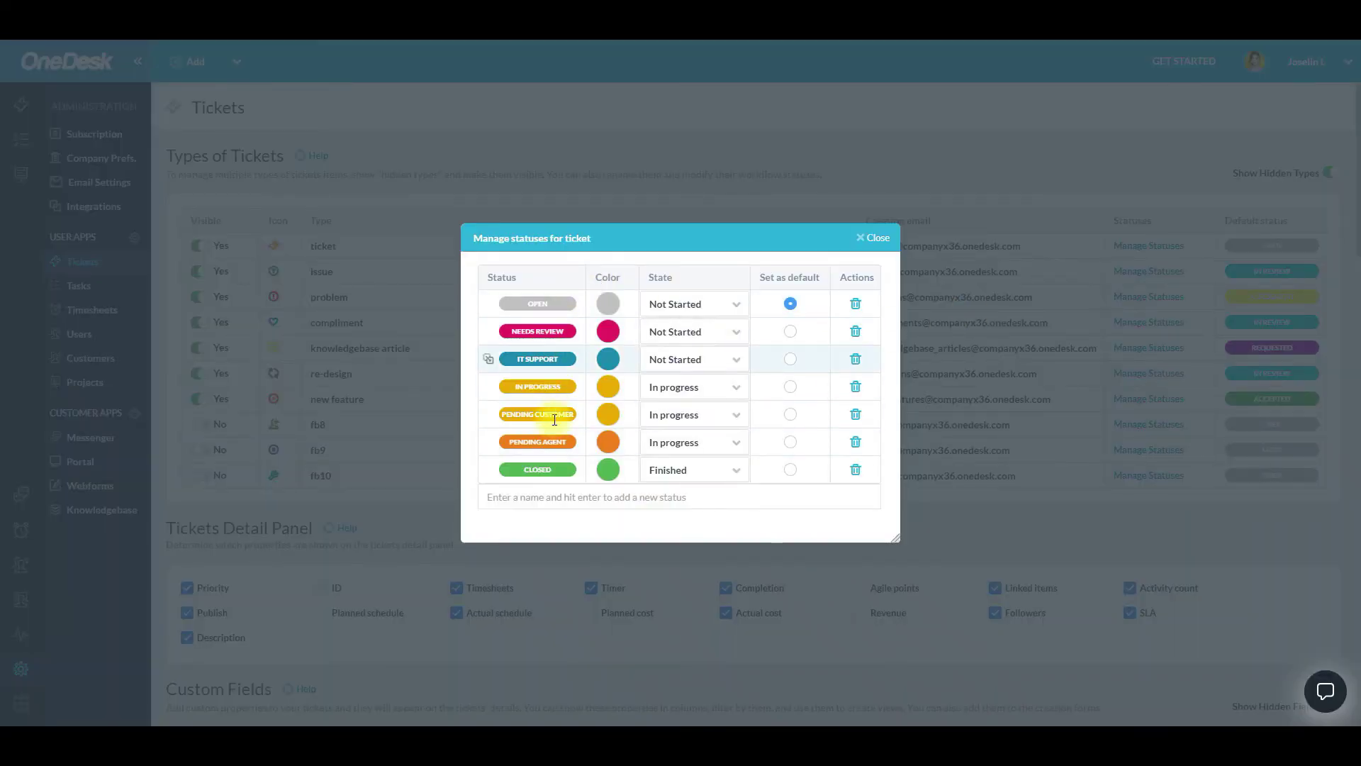
click(881, 238)
click(1150, 296)
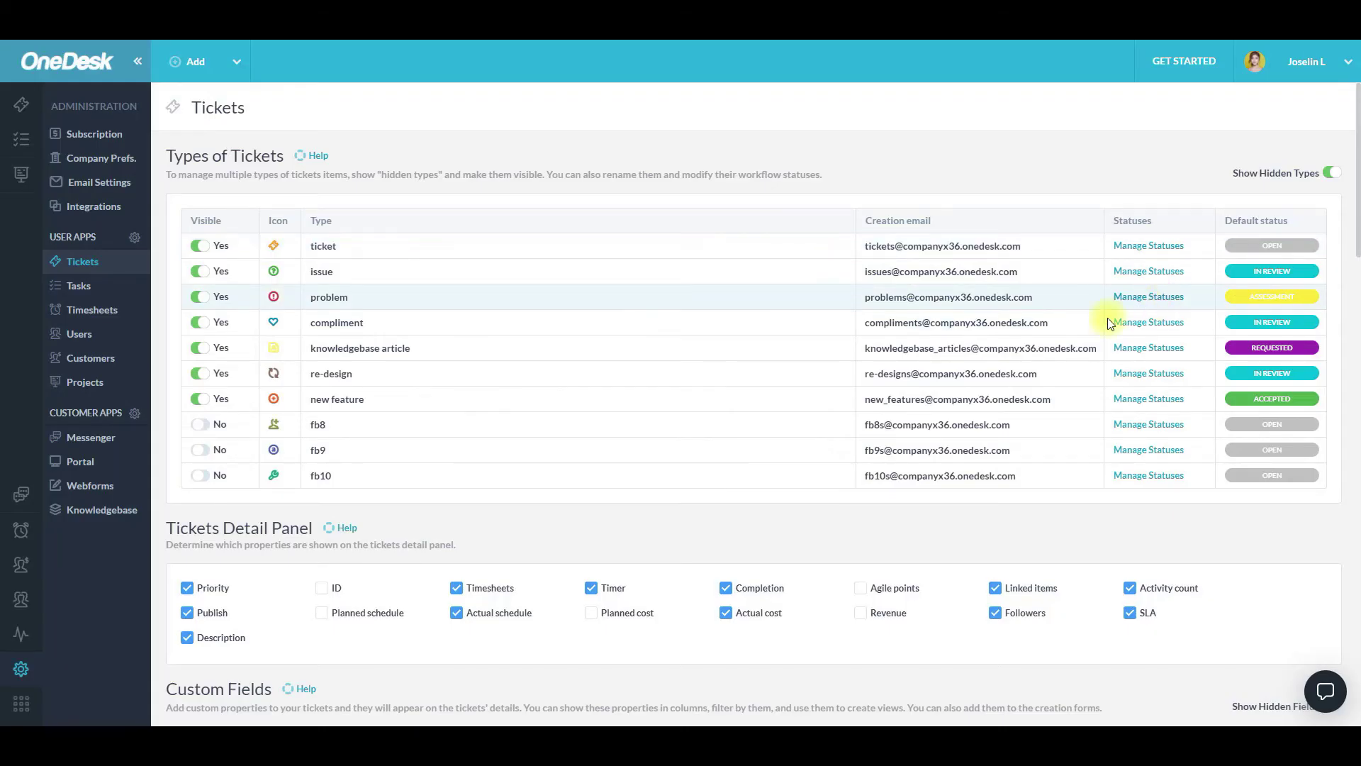
click(891, 238)
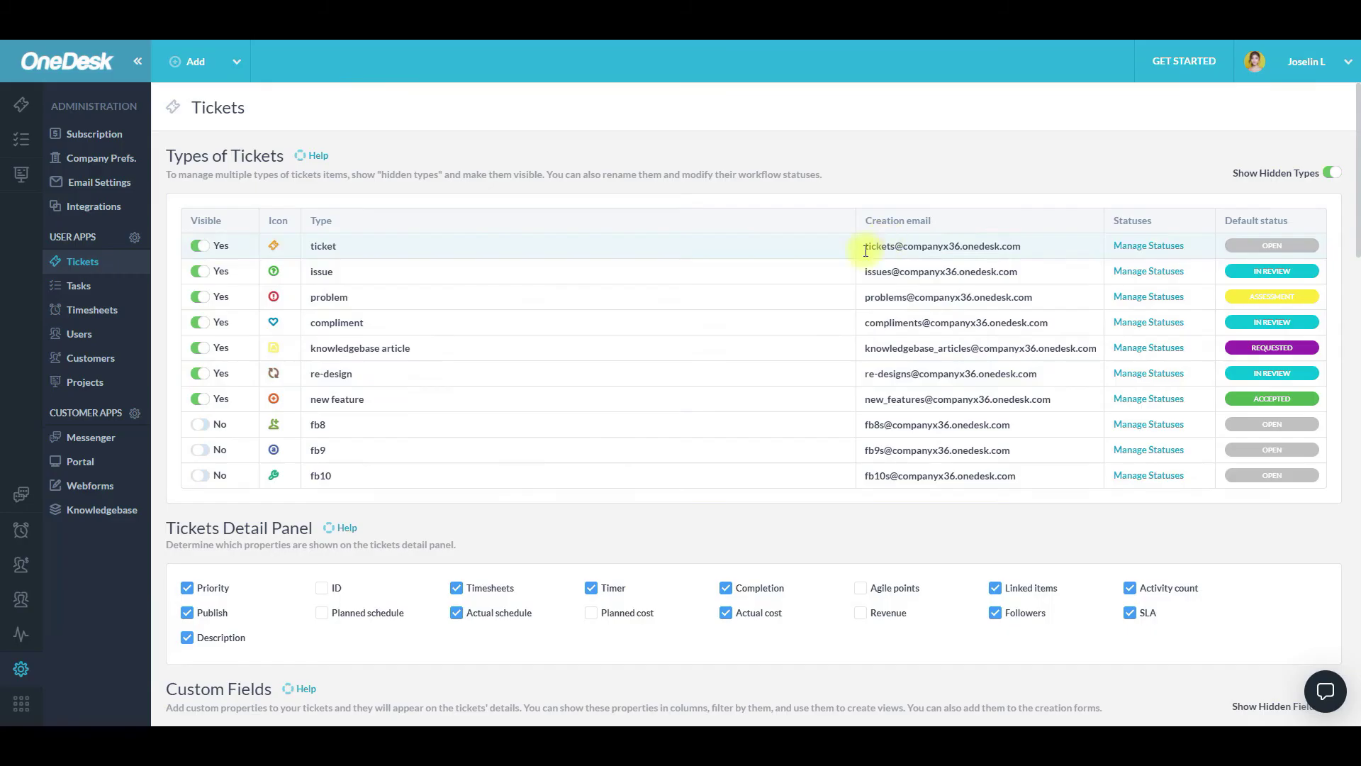
Review the ticket custom fields, creation forms and workflow automations, including the properties of the Re-Design and Ticket creation forms
scroll(415, 420, down, 7)
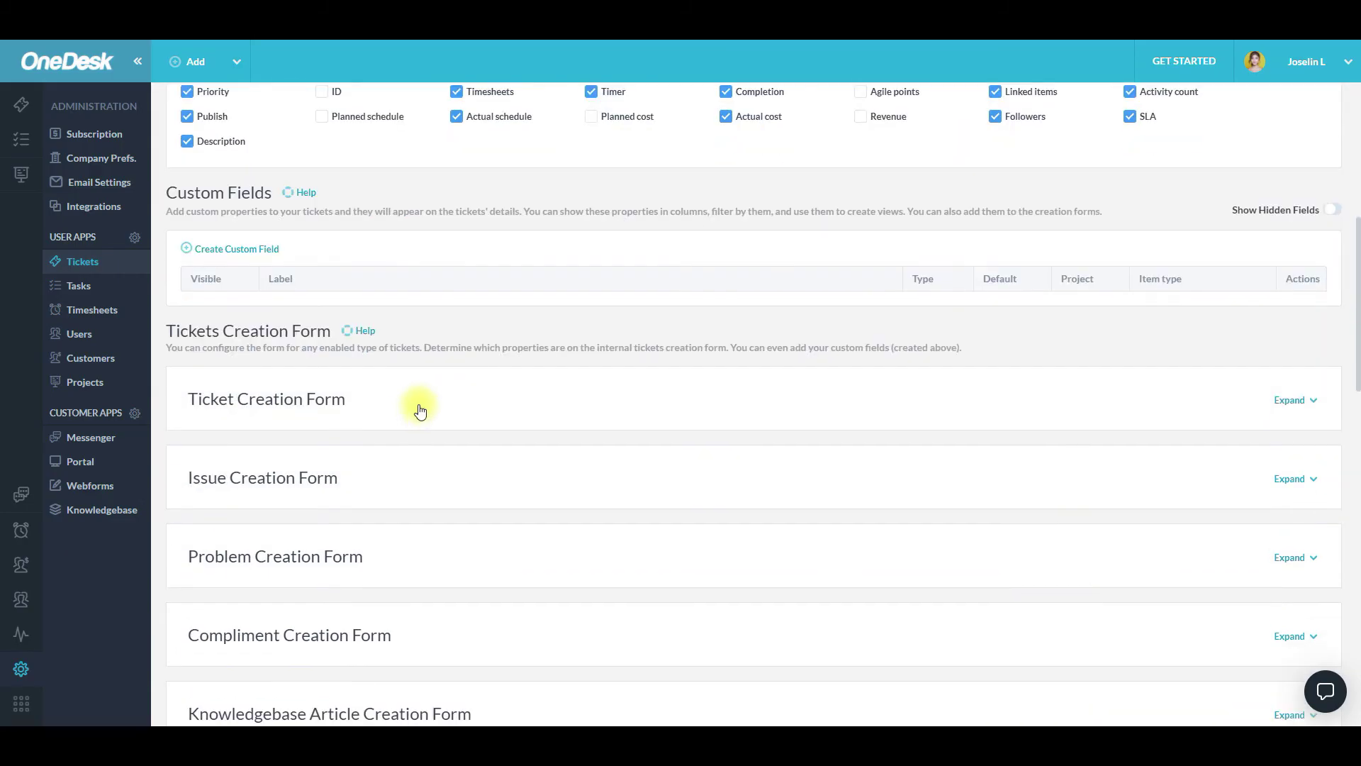
scroll(316, 371, down, 2)
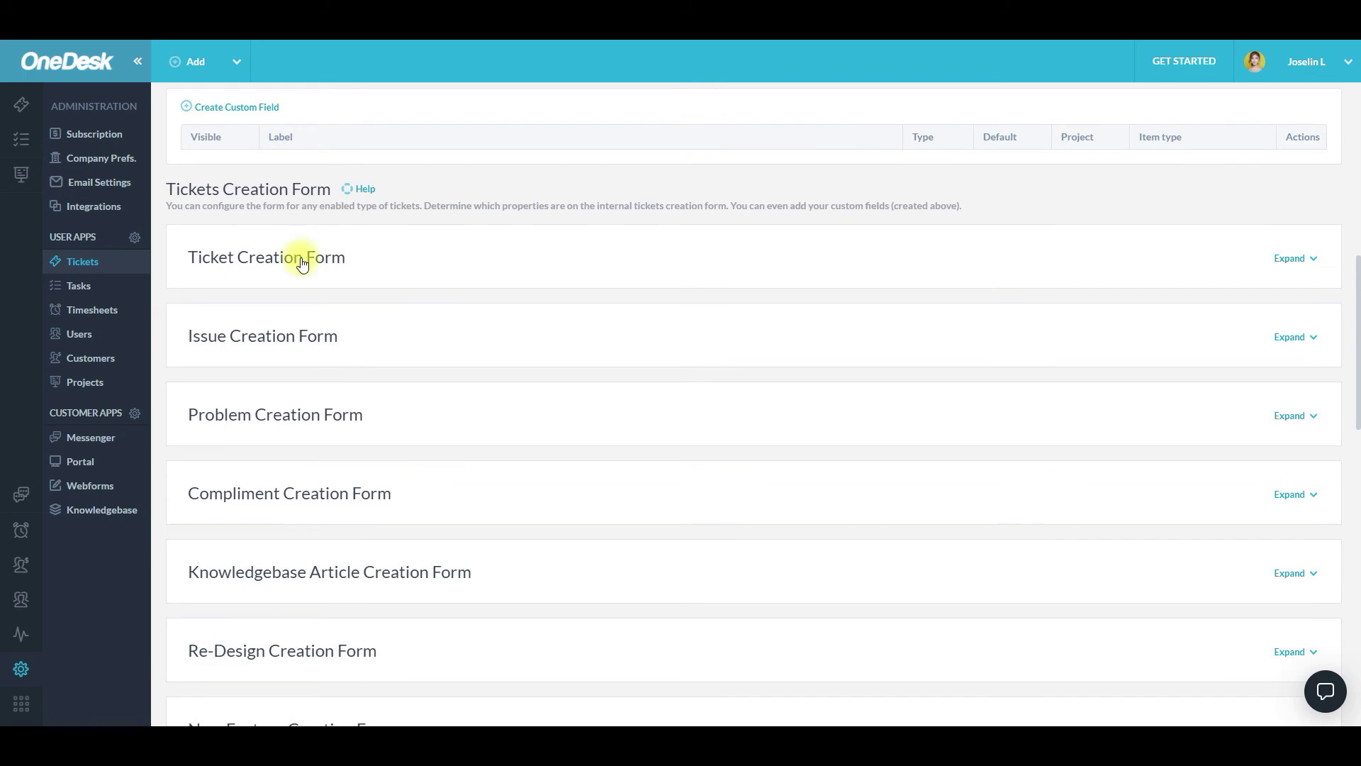
scroll(302, 264, down, 6)
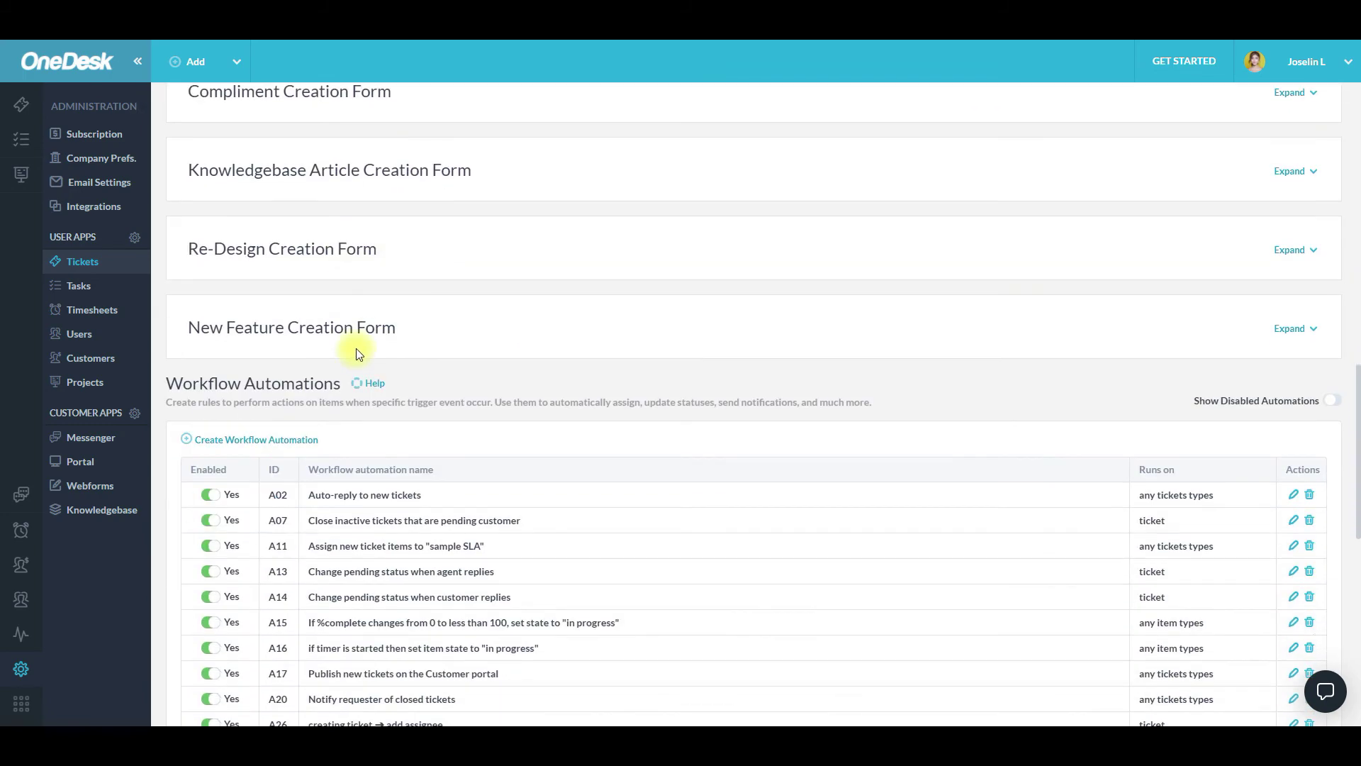
scroll(356, 350, down, 1)
click(310, 236)
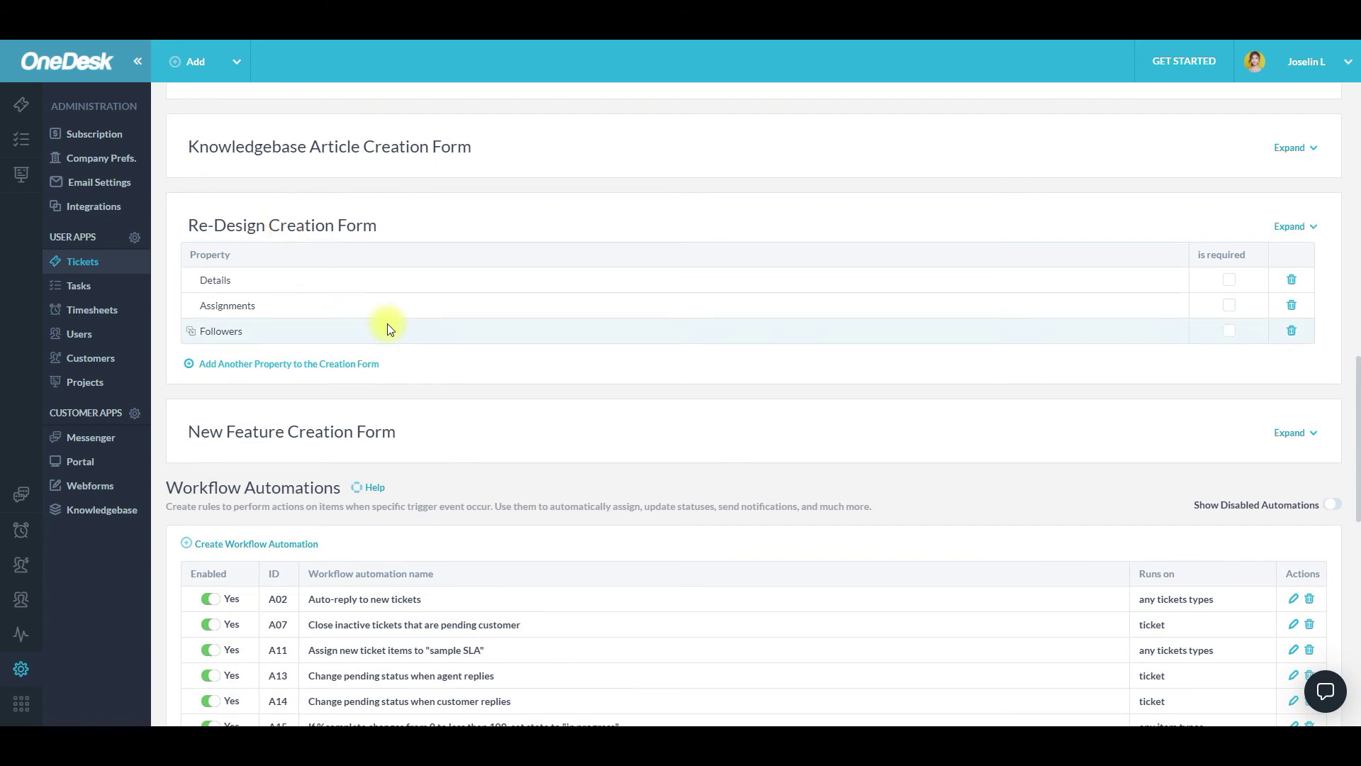
scroll(487, 335, down, 5)
scroll(676, 334, up, 10)
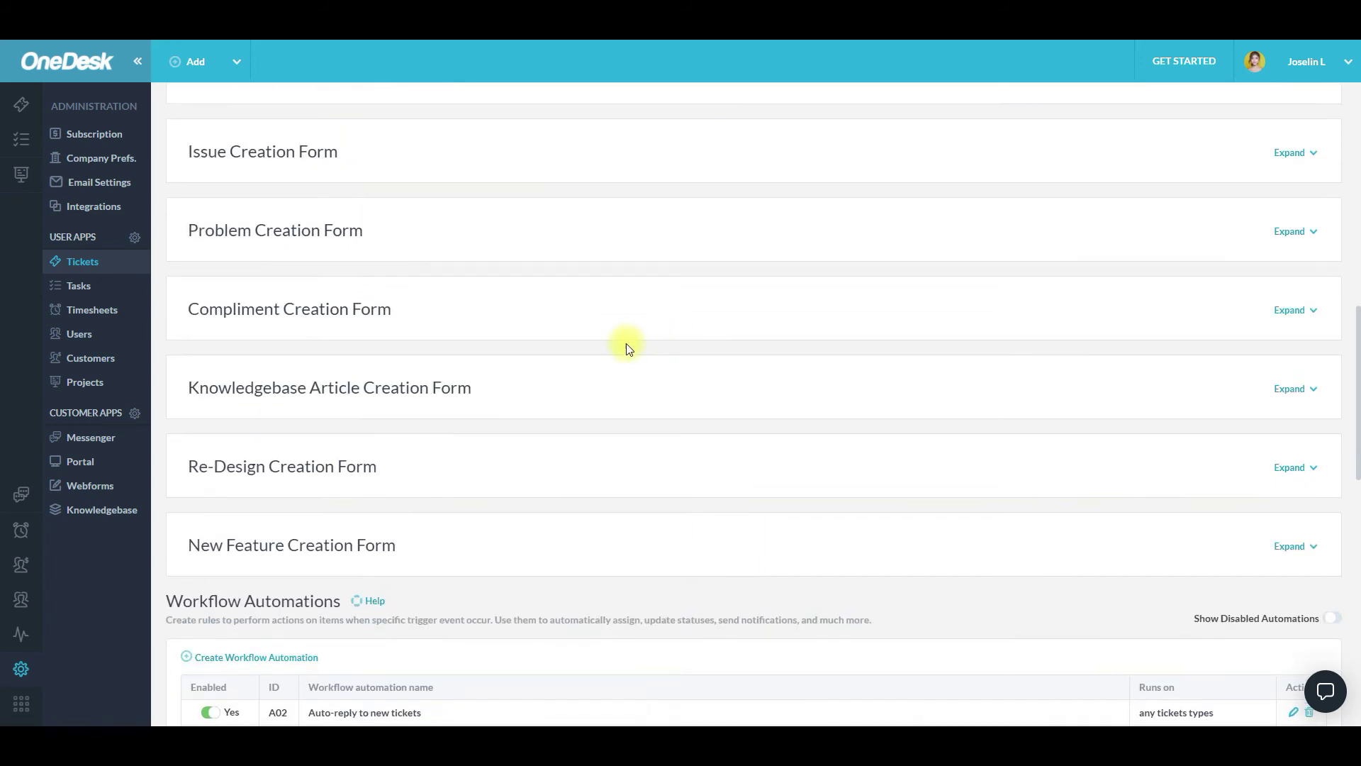
click(301, 365)
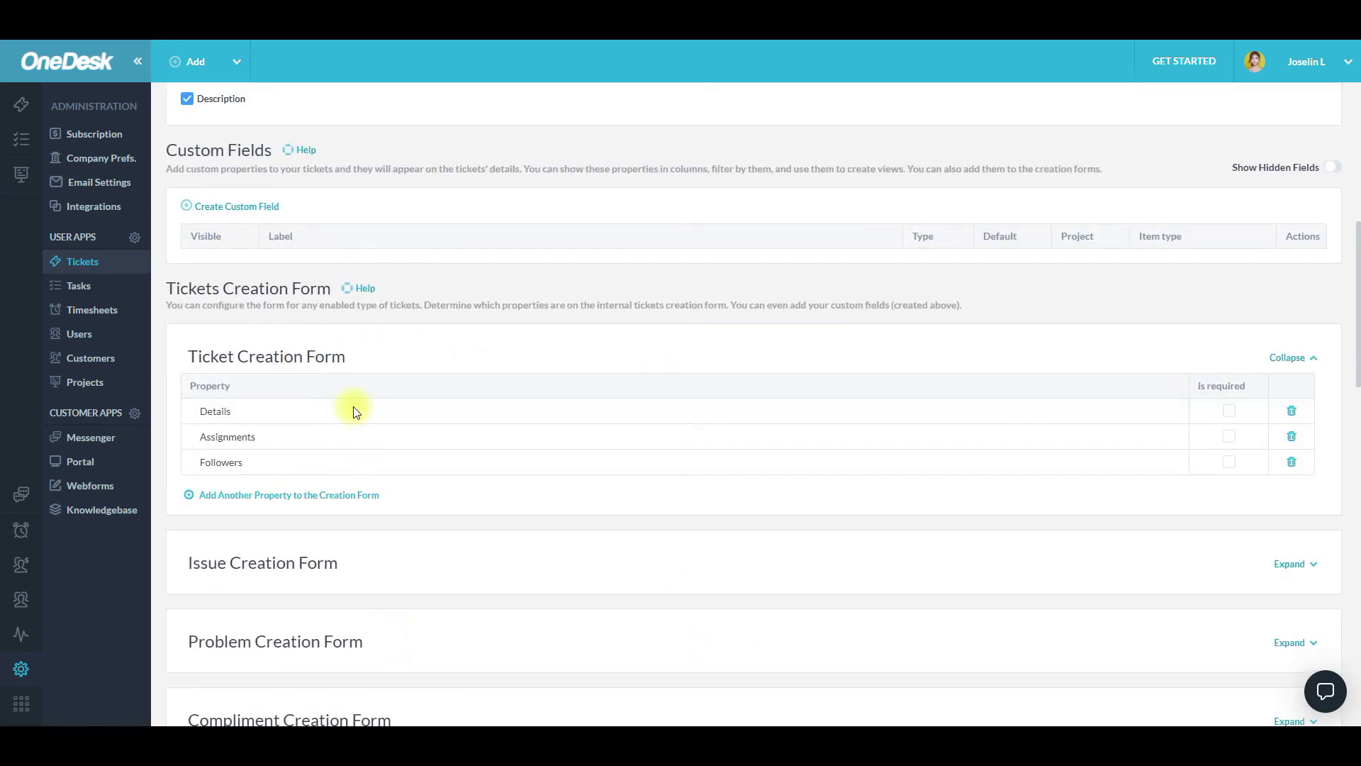
click(352, 361)
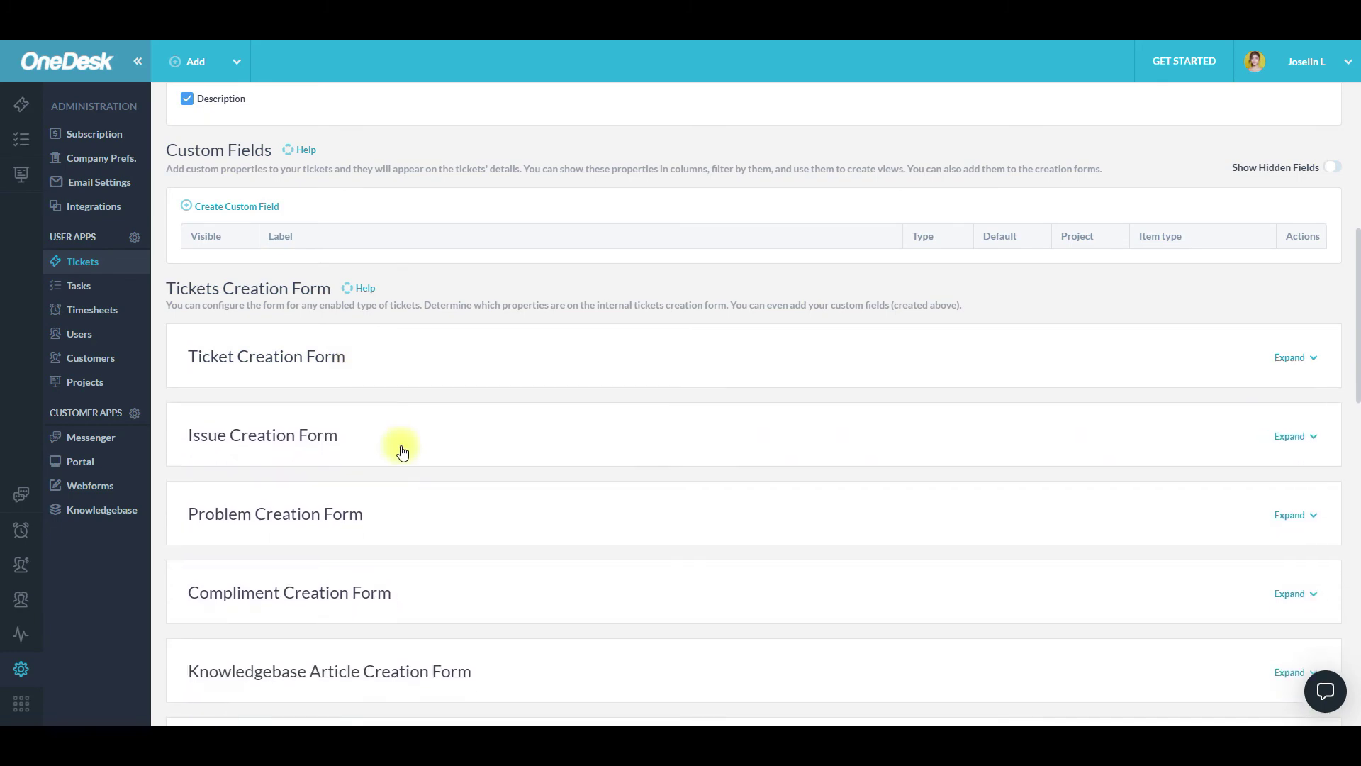
Start a new workflow automation in the Tickets settings that triggers when a ticket item is created
scroll(399, 443, down, 9)
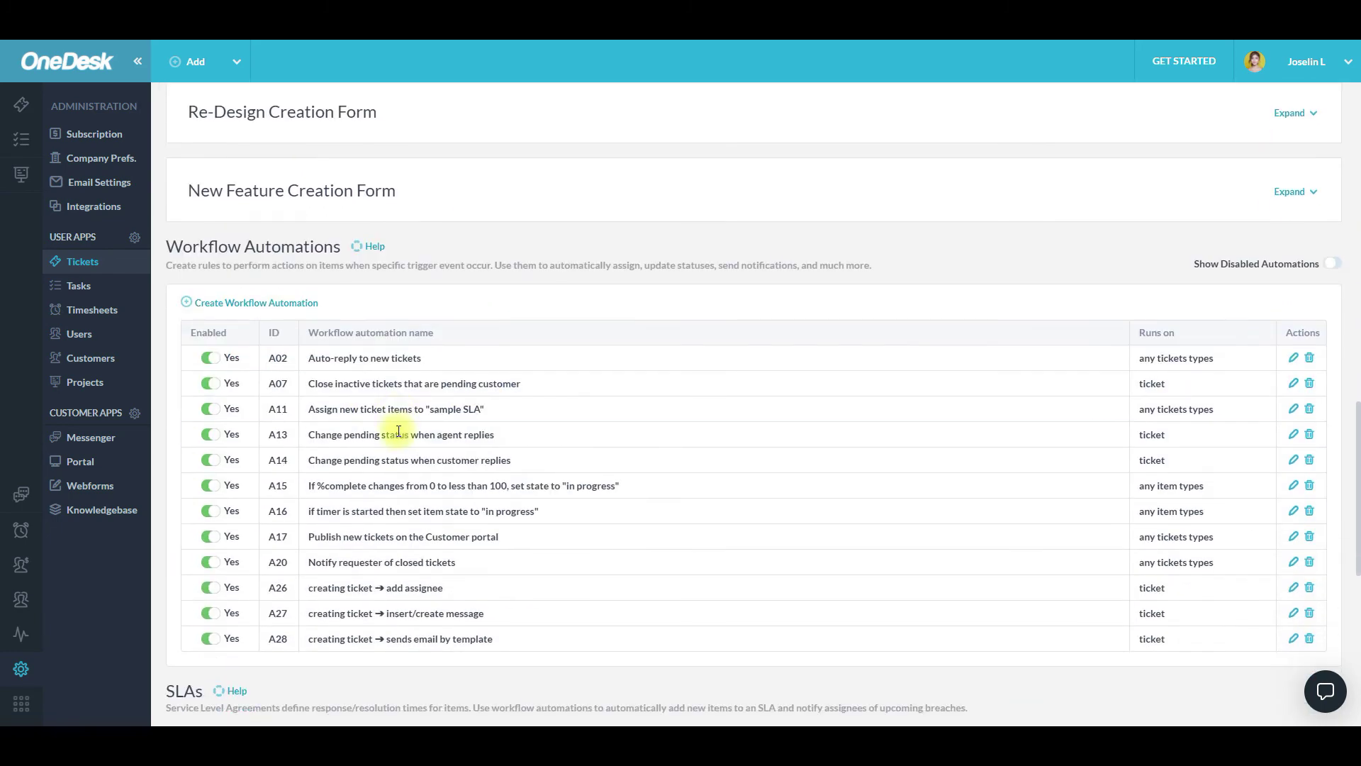
click(297, 311)
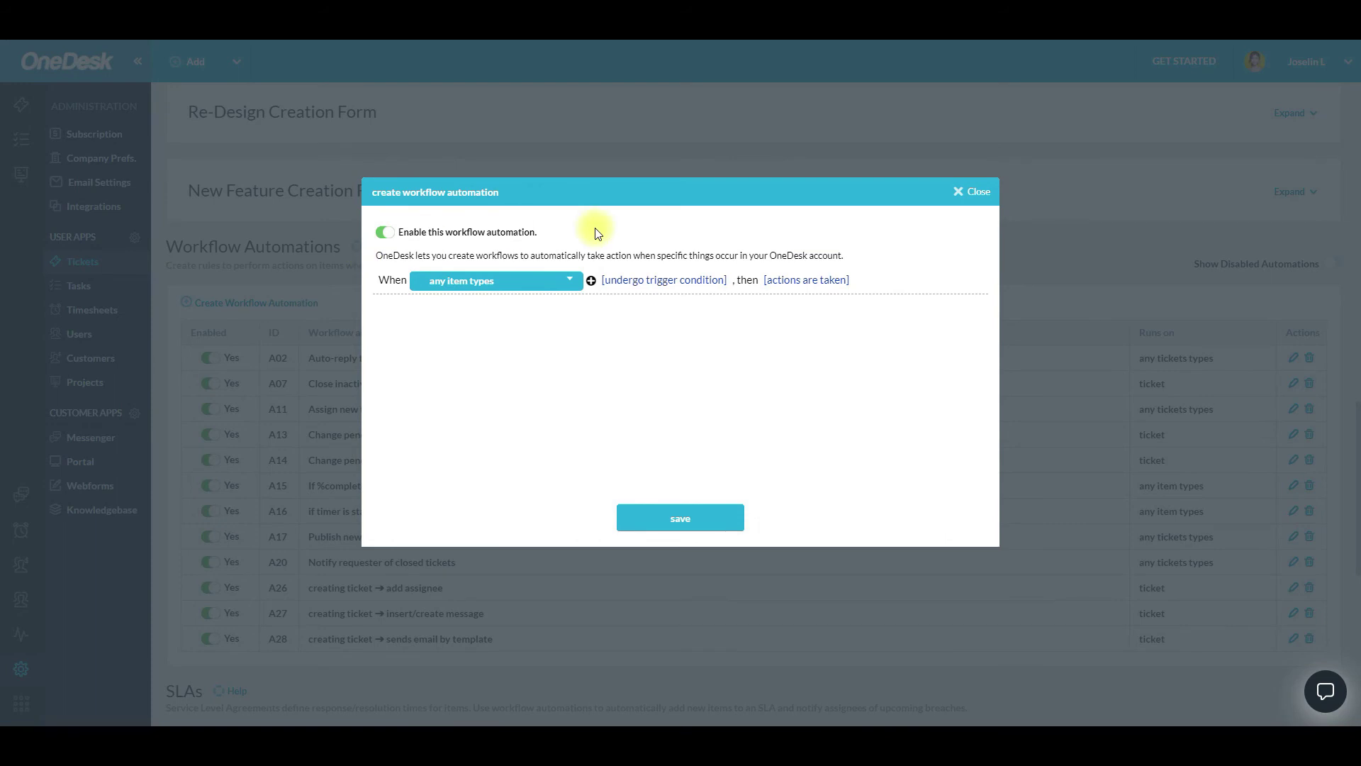
click(467, 280)
click(447, 317)
click(624, 281)
click(521, 315)
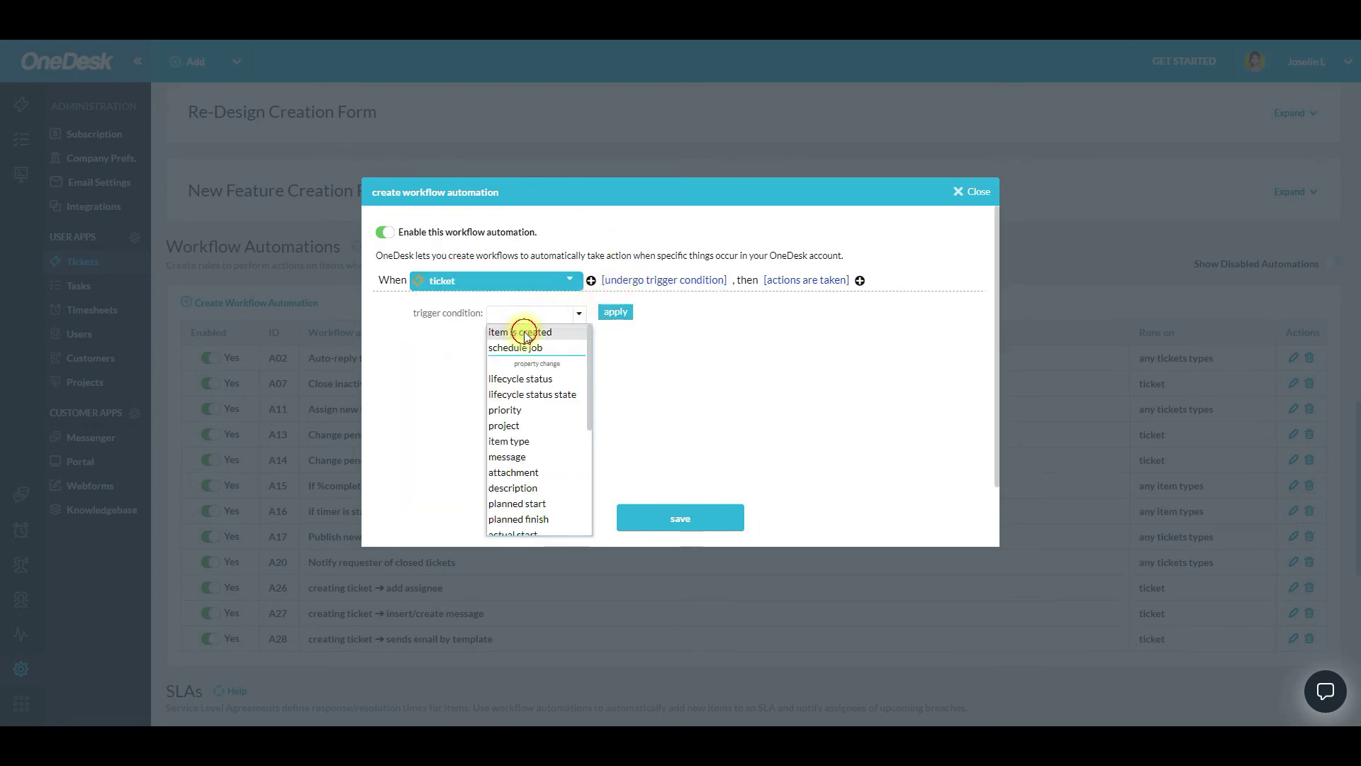
click(524, 333)
click(615, 312)
Add an add assignee action using the member listed under my team, and save the workflow automation
click(773, 280)
click(563, 305)
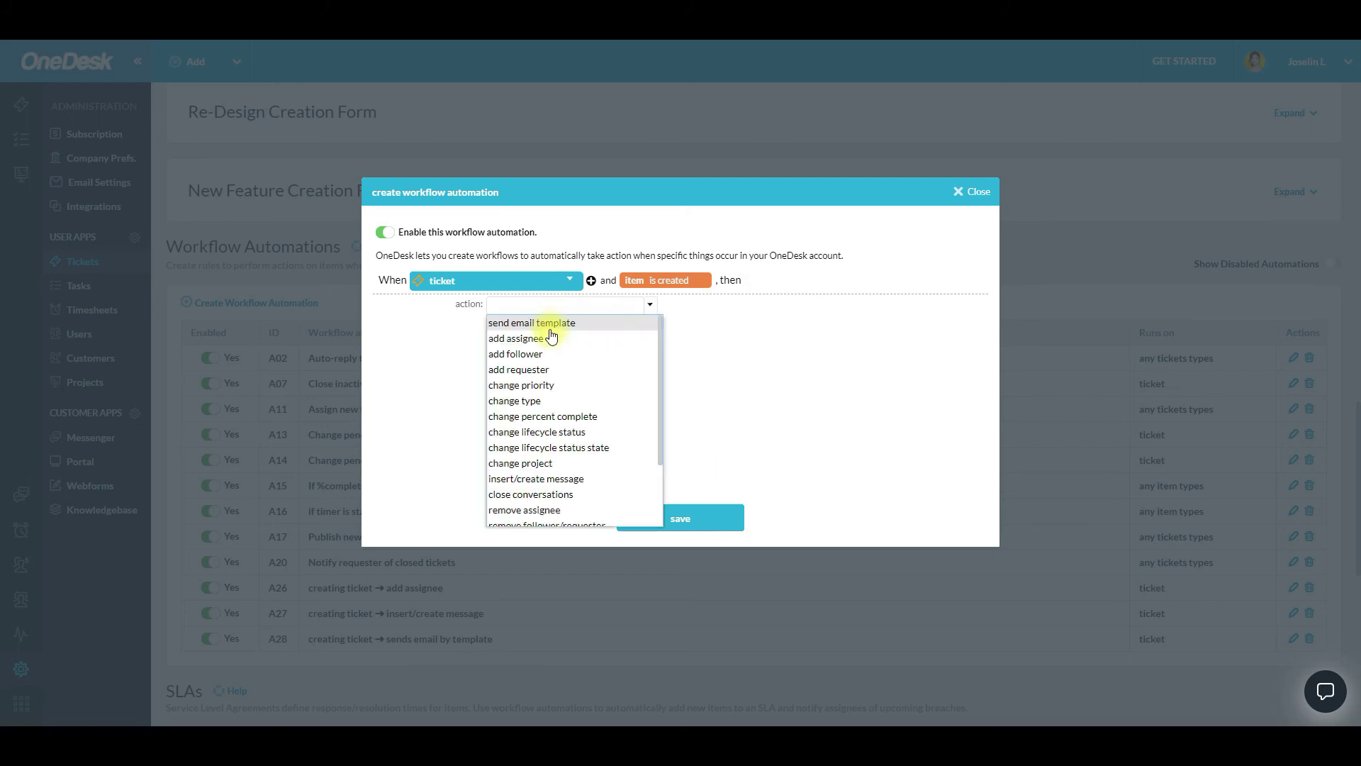
click(551, 338)
click(578, 329)
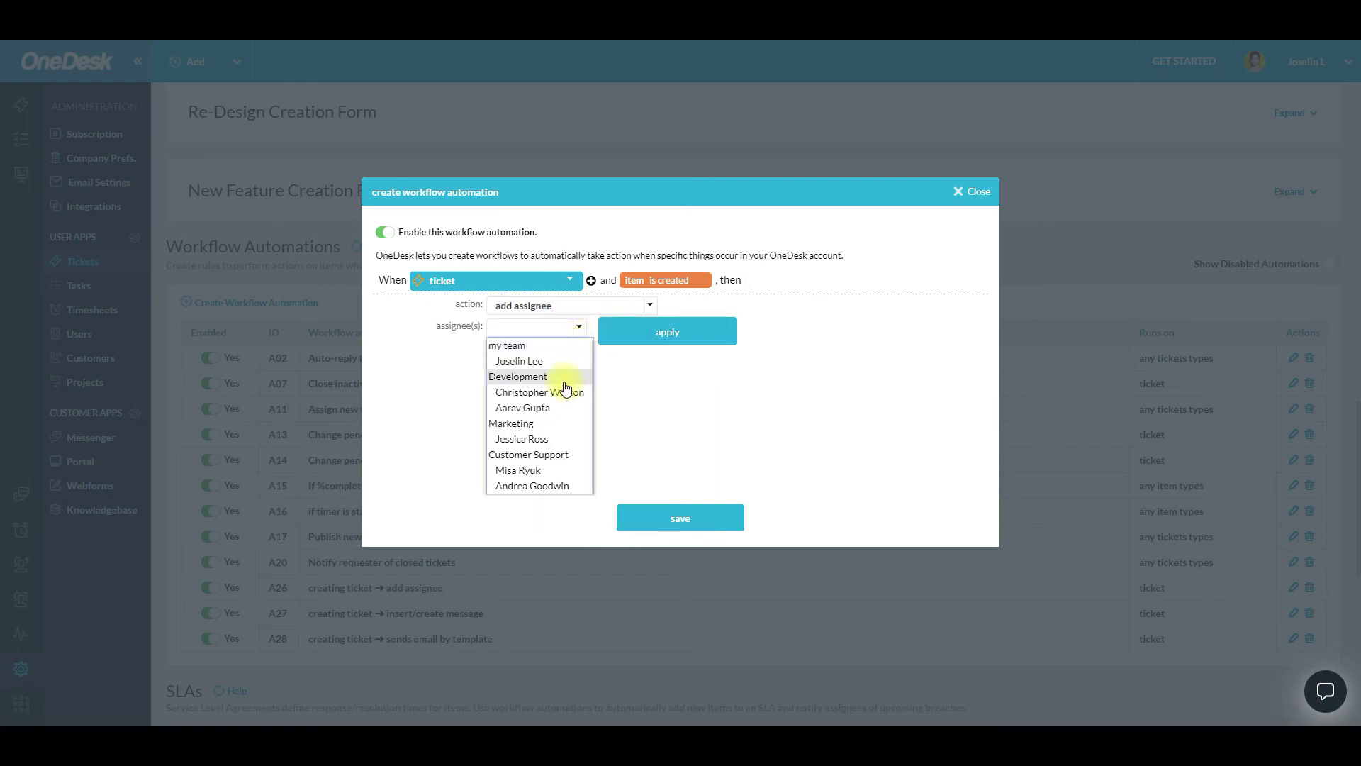
click(564, 361)
click(667, 332)
click(692, 517)
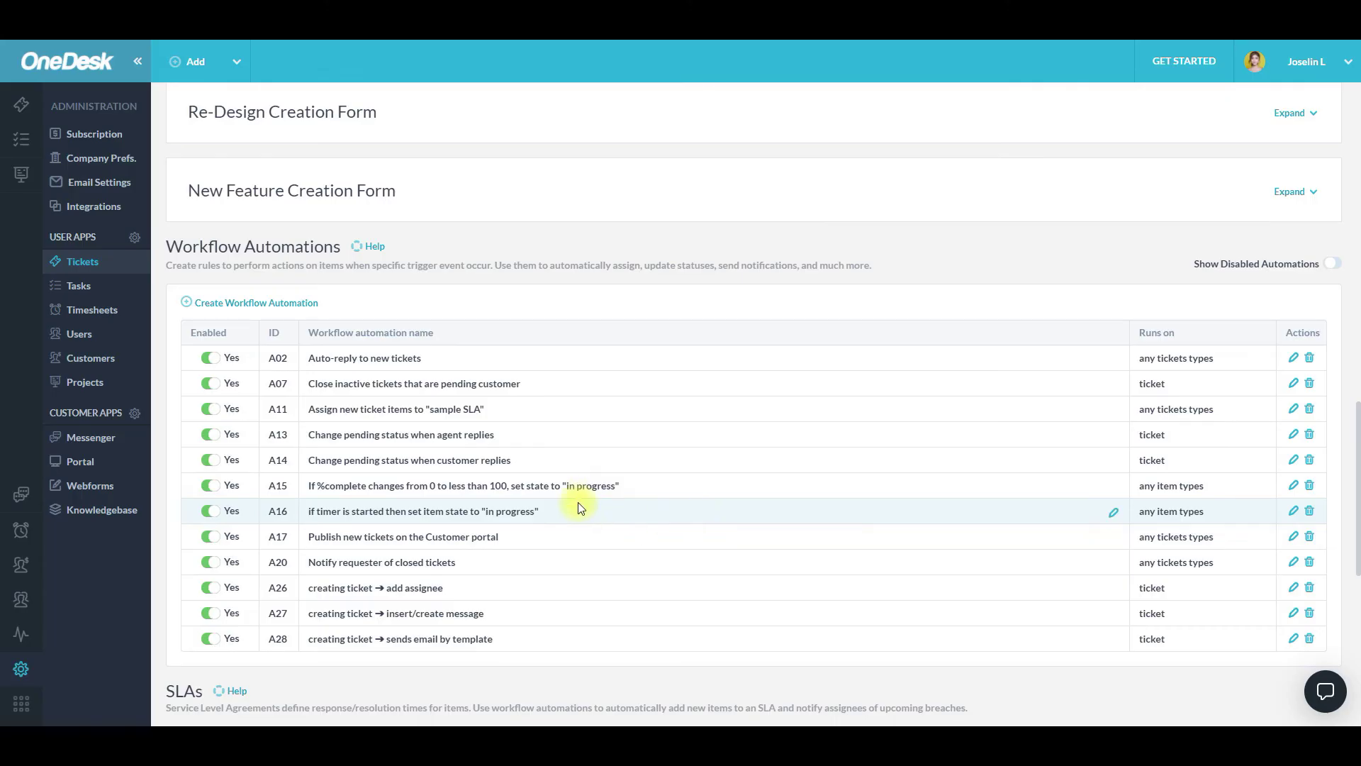
Review the ticket SLAs and the views and list properties offered for the Mobile-Friendly App
scroll(553, 500, down, 5)
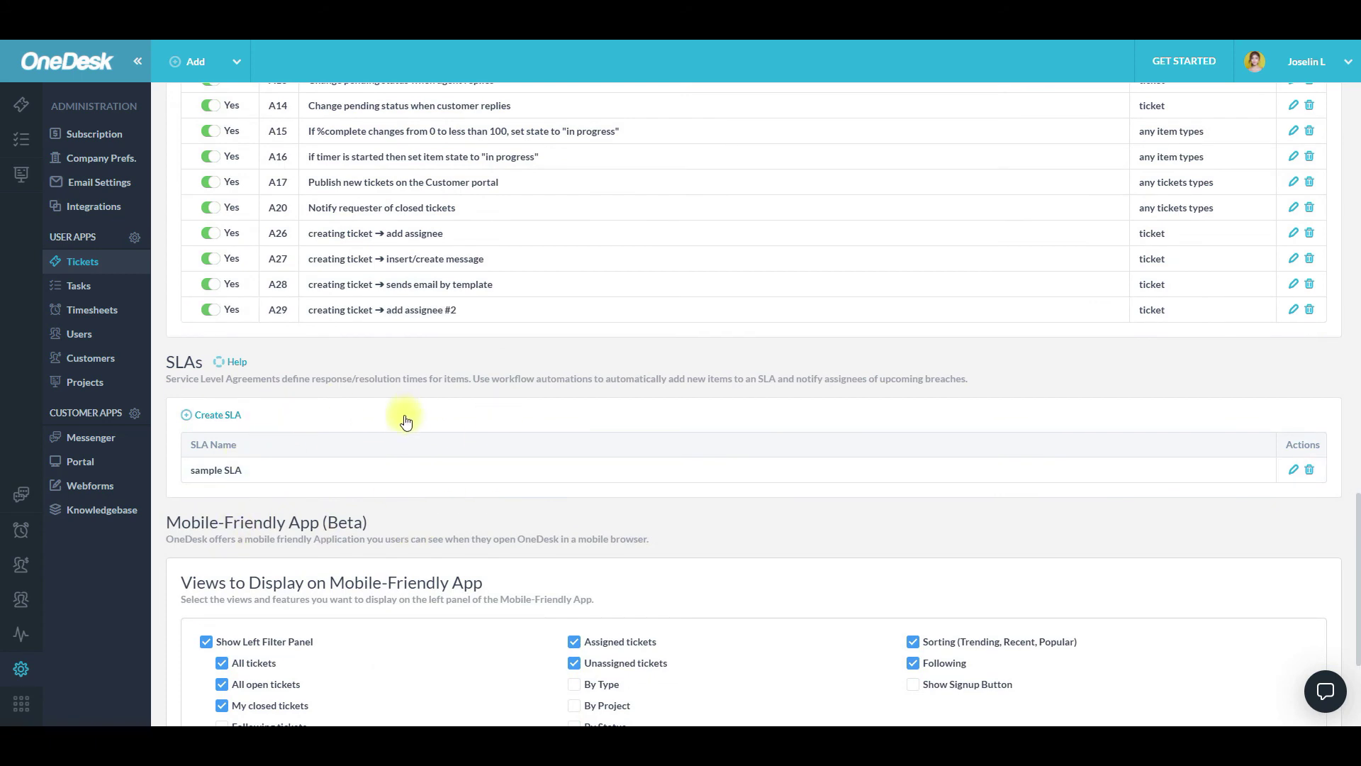
scroll(424, 389, down, 2)
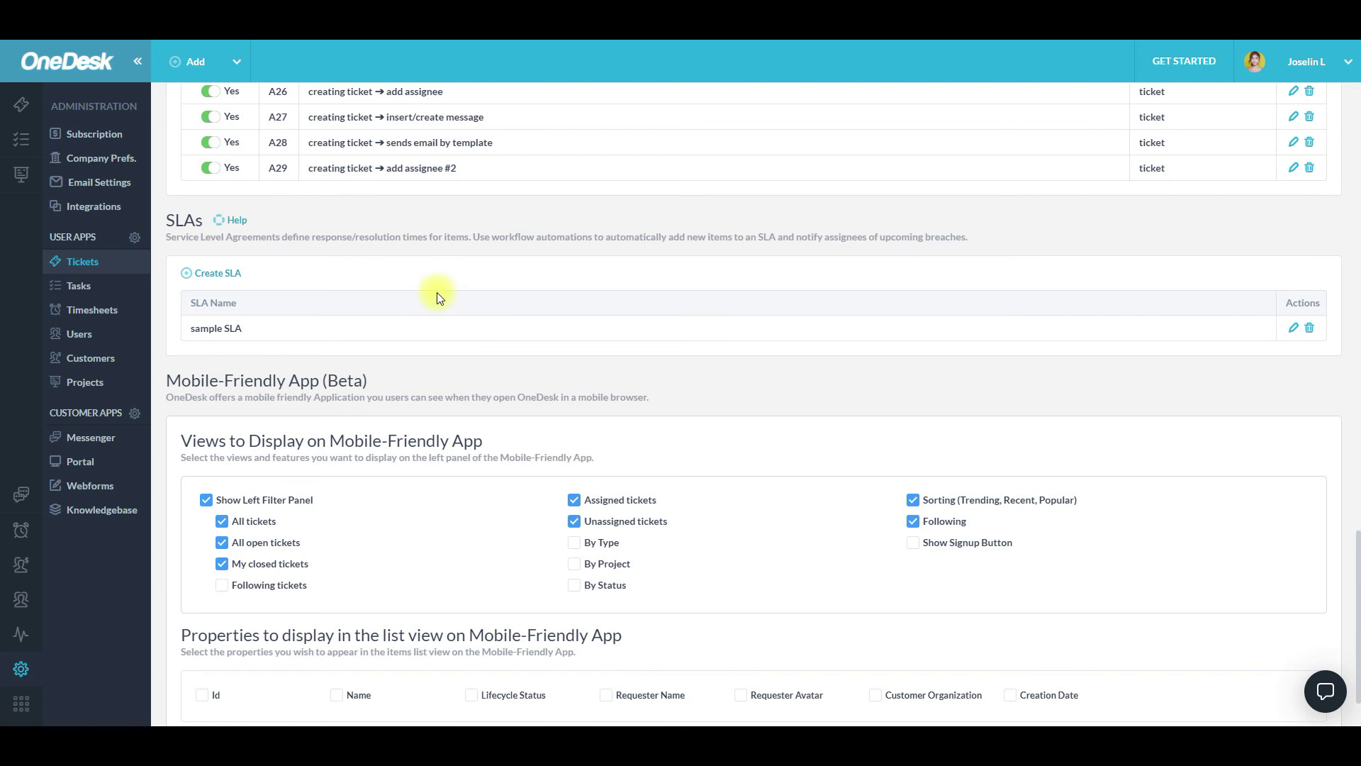
scroll(413, 266, down, 1)
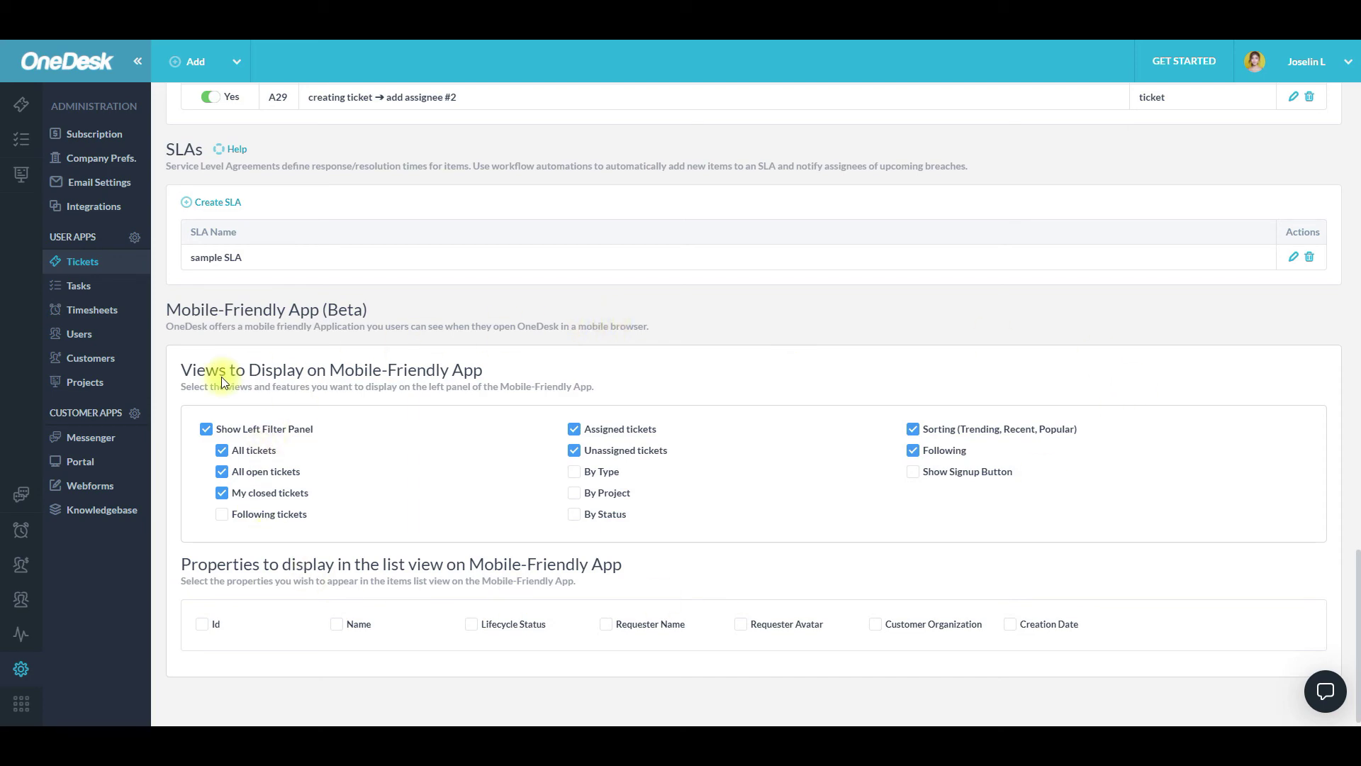
scroll(234, 362, up, 14)
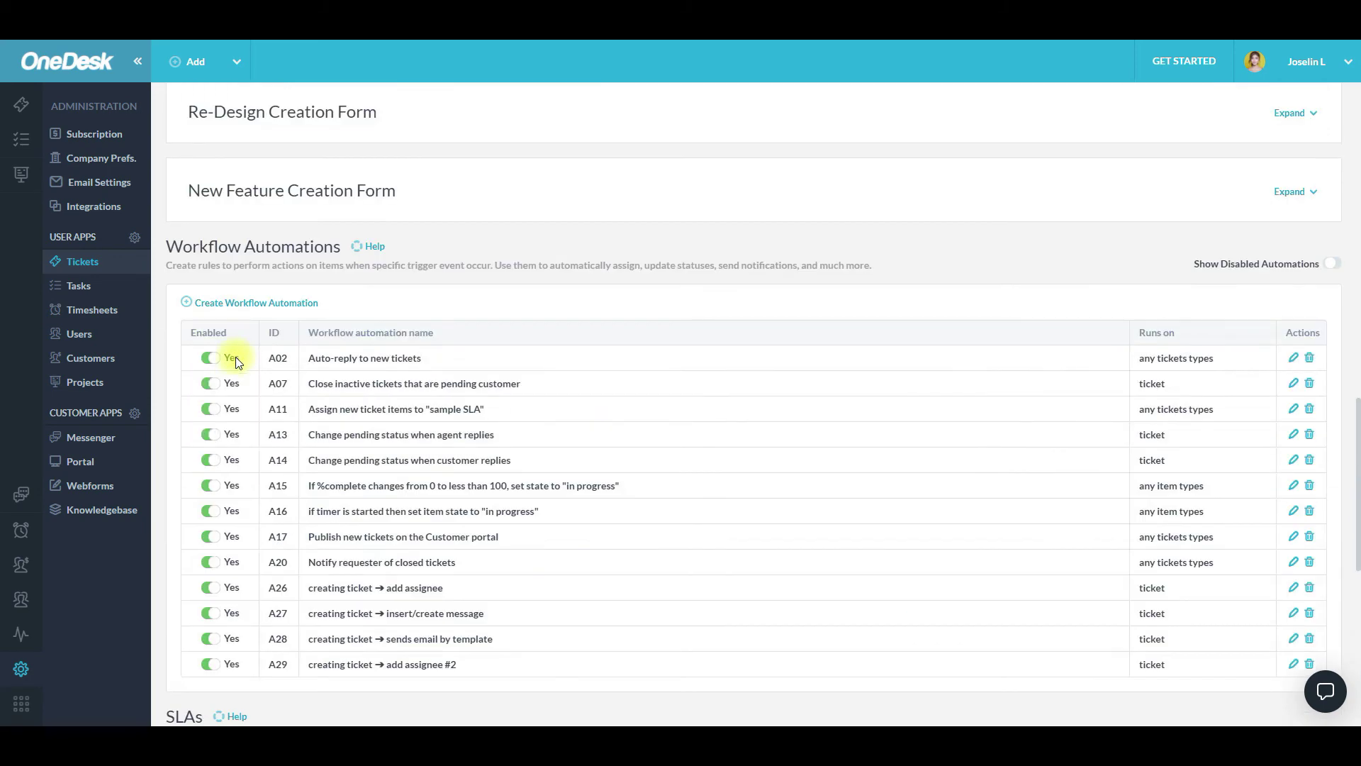
Show and re-hide the hidden types in the Tasks settings, and review the workflow statuses of the issue type
click(69, 287)
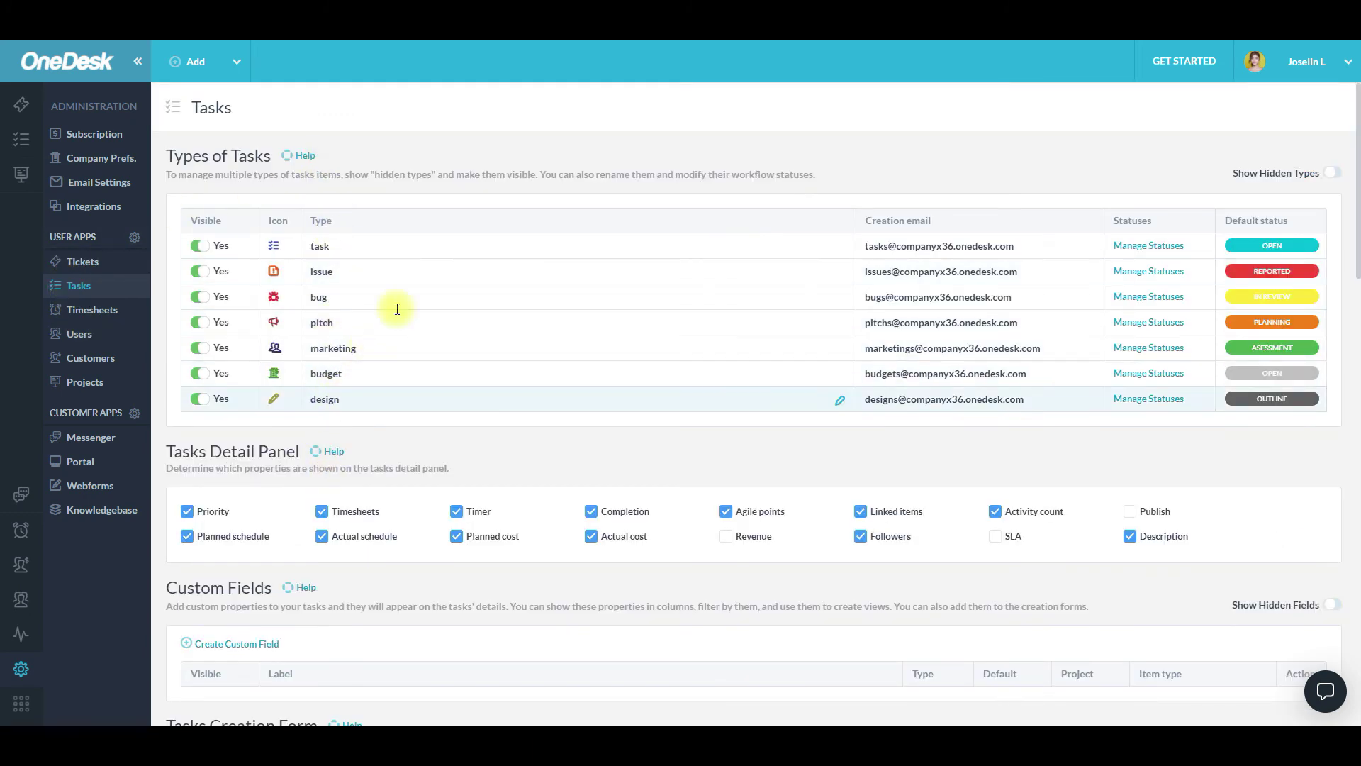
click(1338, 174)
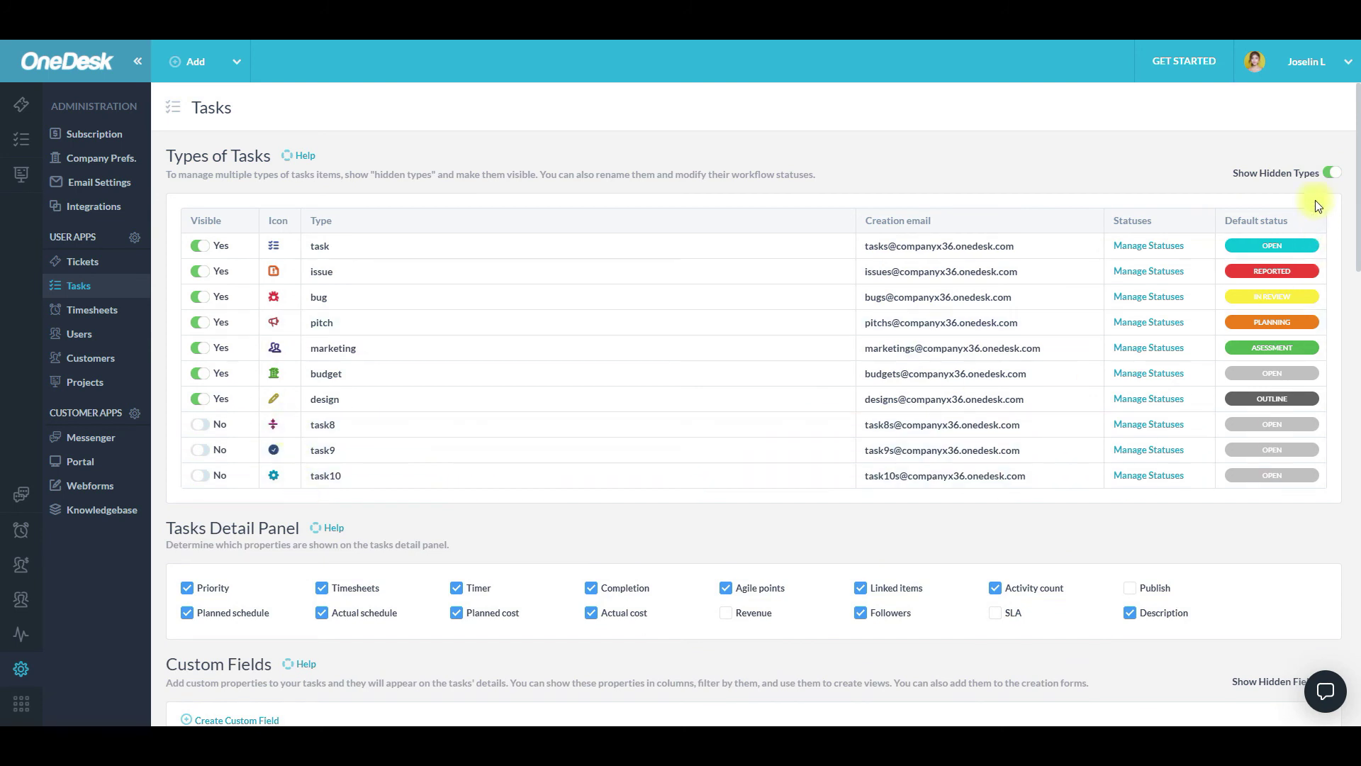
click(1335, 175)
click(1156, 271)
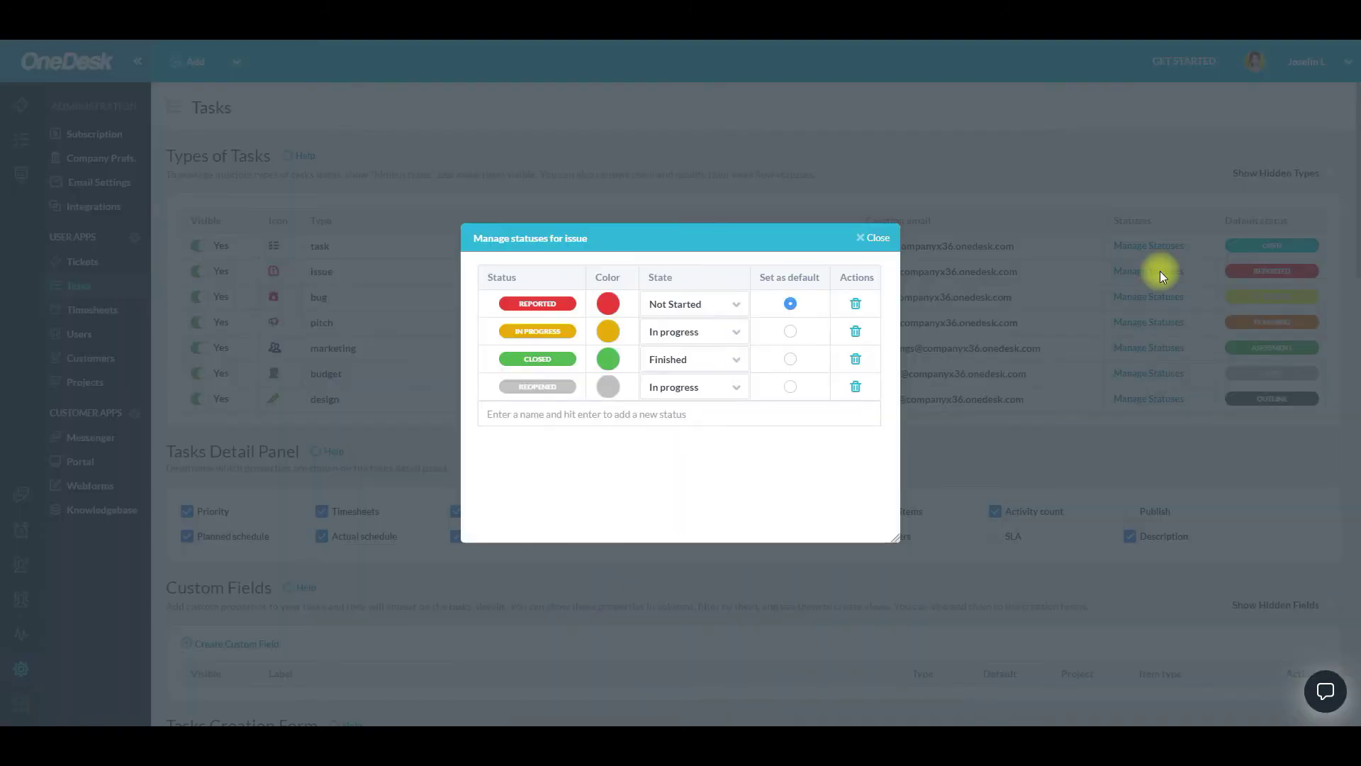
click(879, 237)
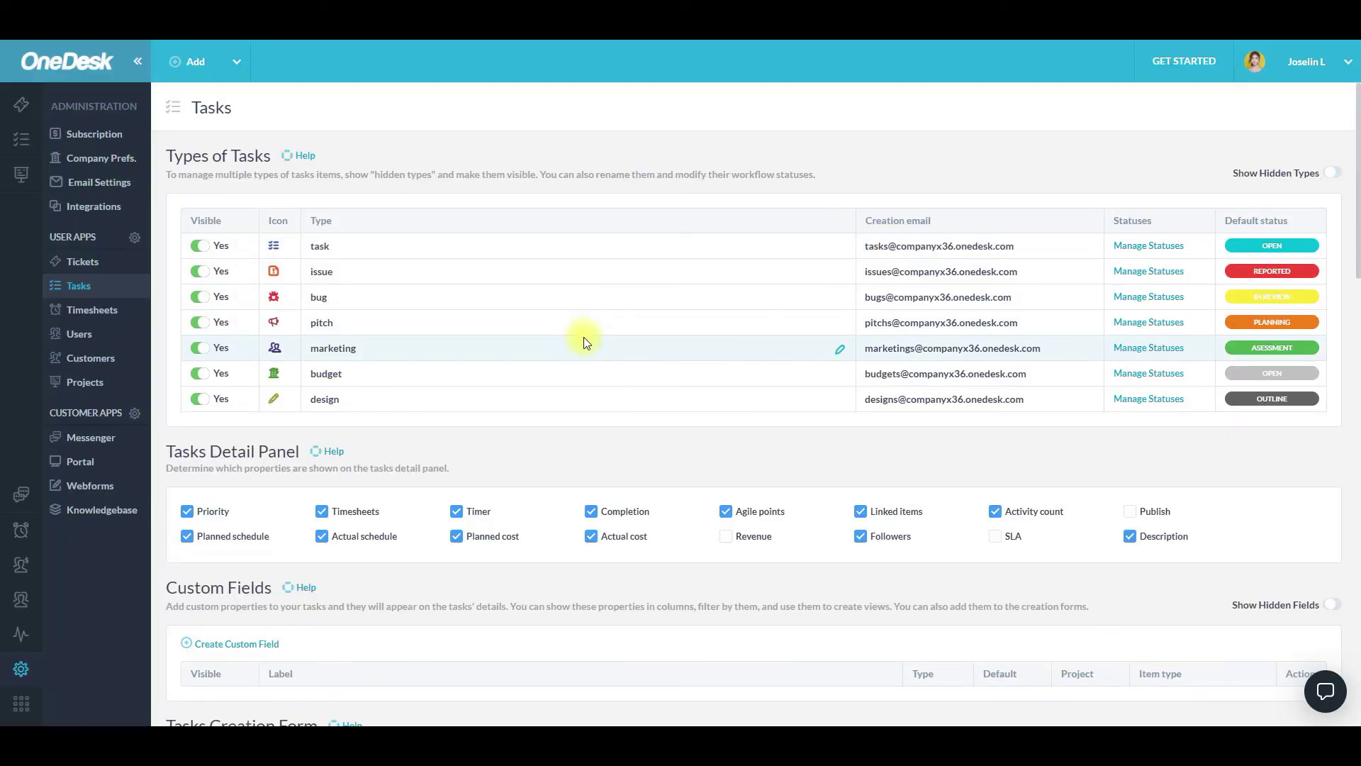
Review the task custom fields, Task Creation Form properties, workflow automations with the blank automation dialog, and SLAs
scroll(583, 335, down, 3)
scroll(576, 327, down, 2)
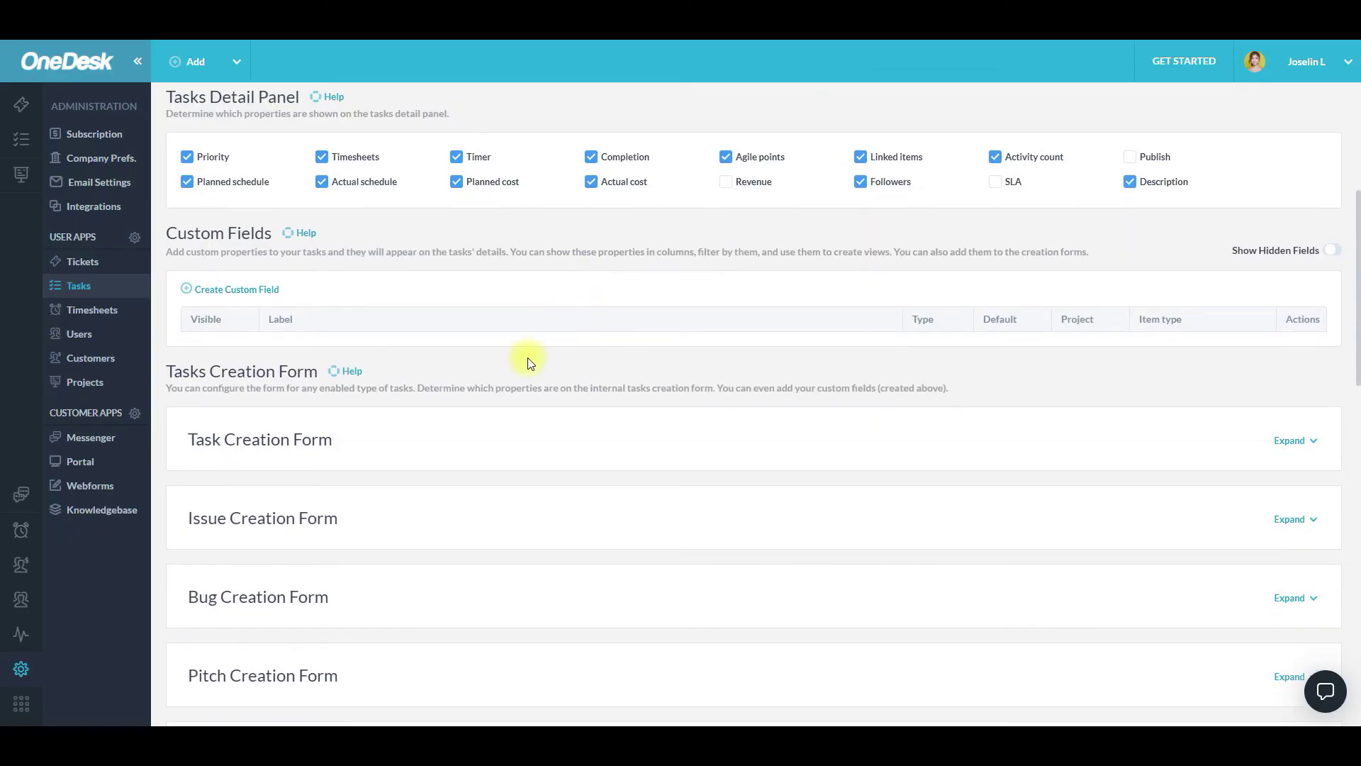
scroll(523, 359, down, 1)
click(363, 365)
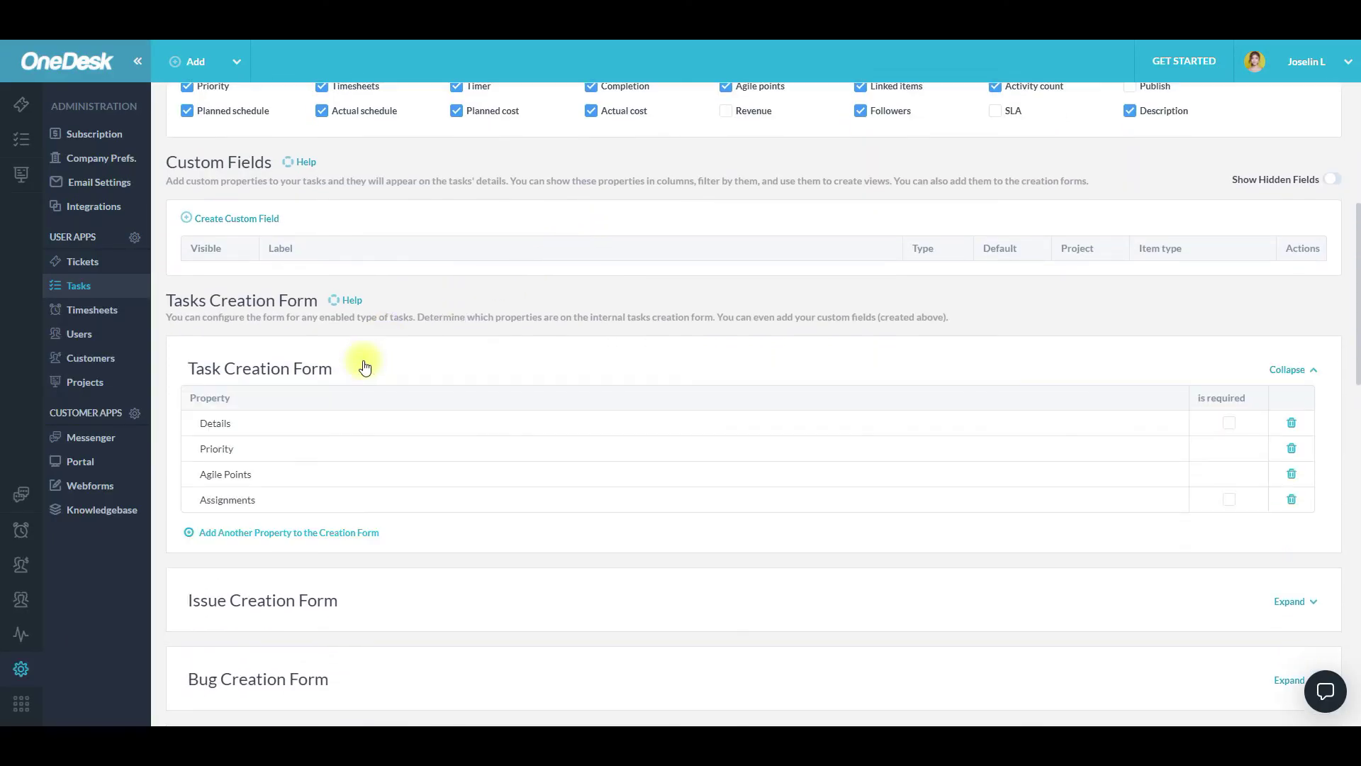
scroll(363, 365, down, 10)
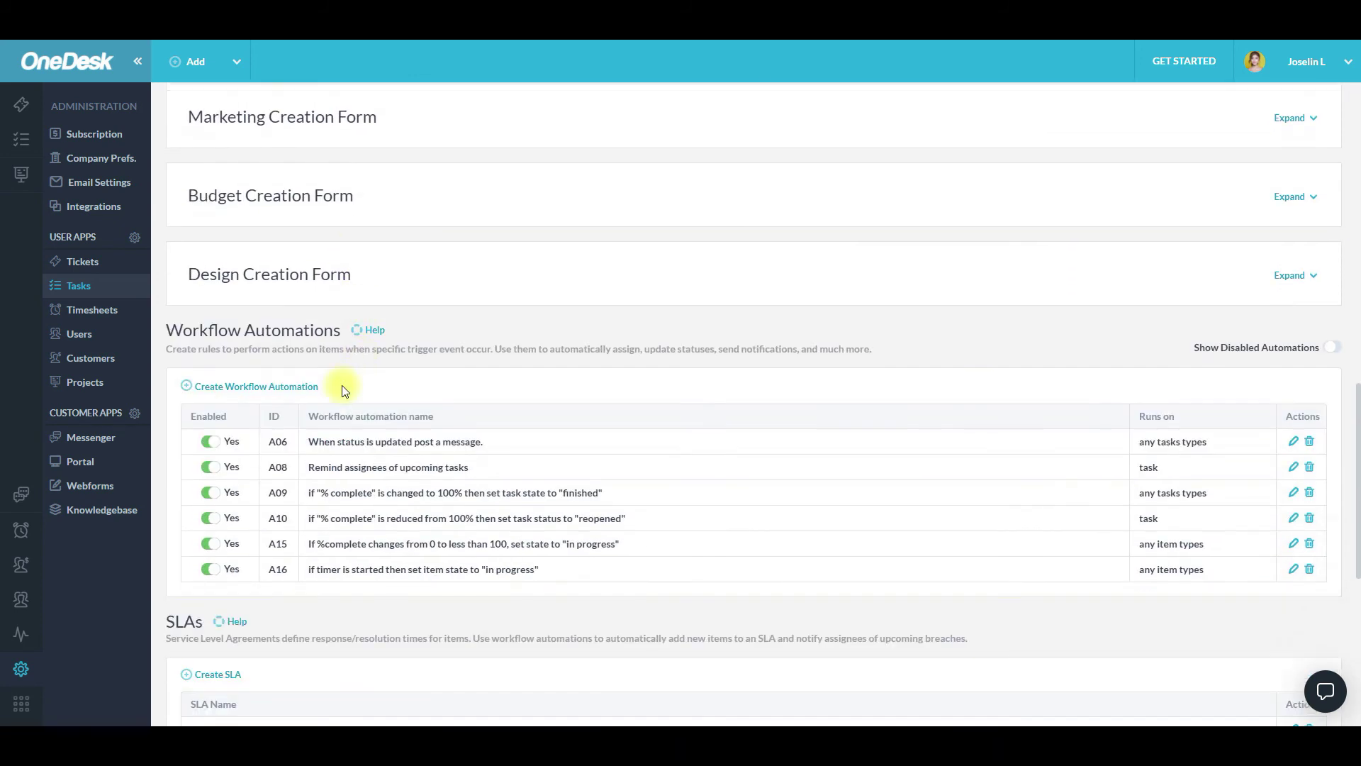
click(286, 387)
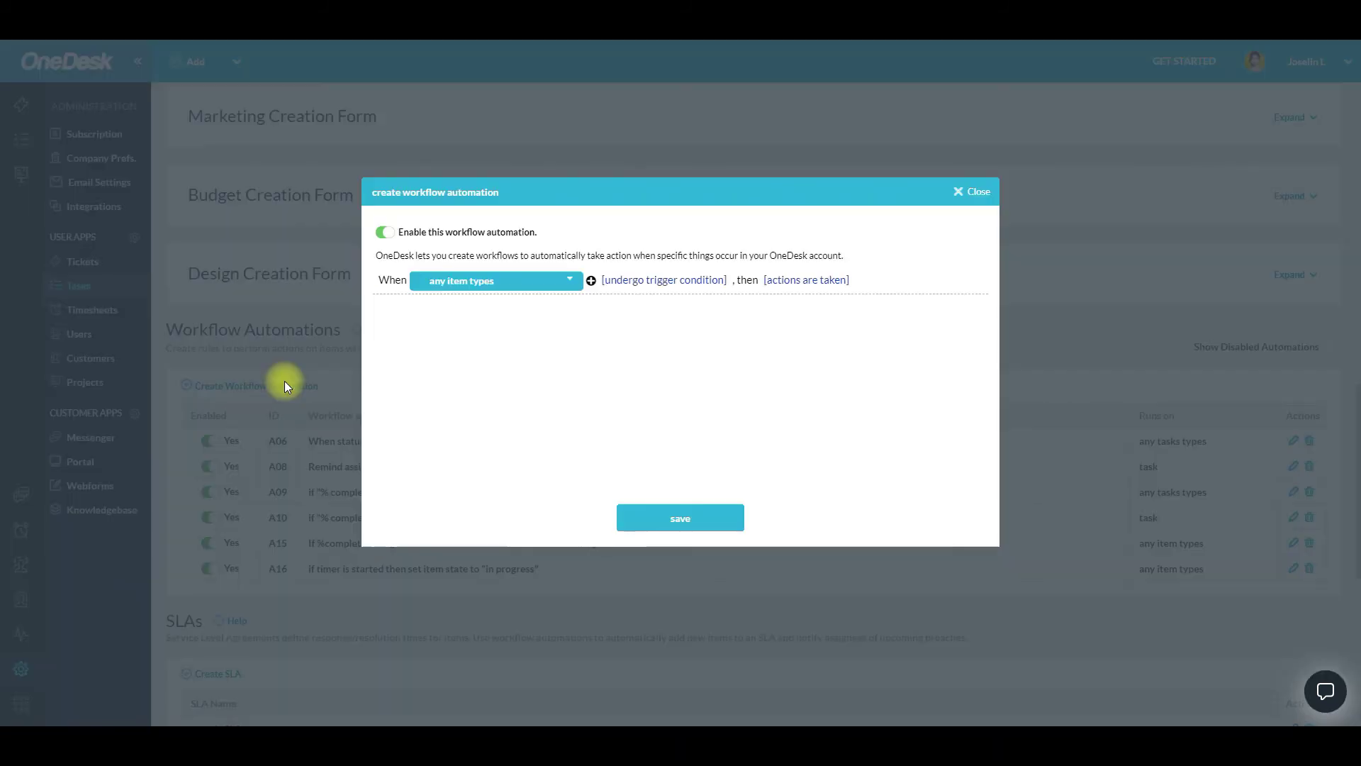
click(955, 193)
scroll(343, 369, down, 6)
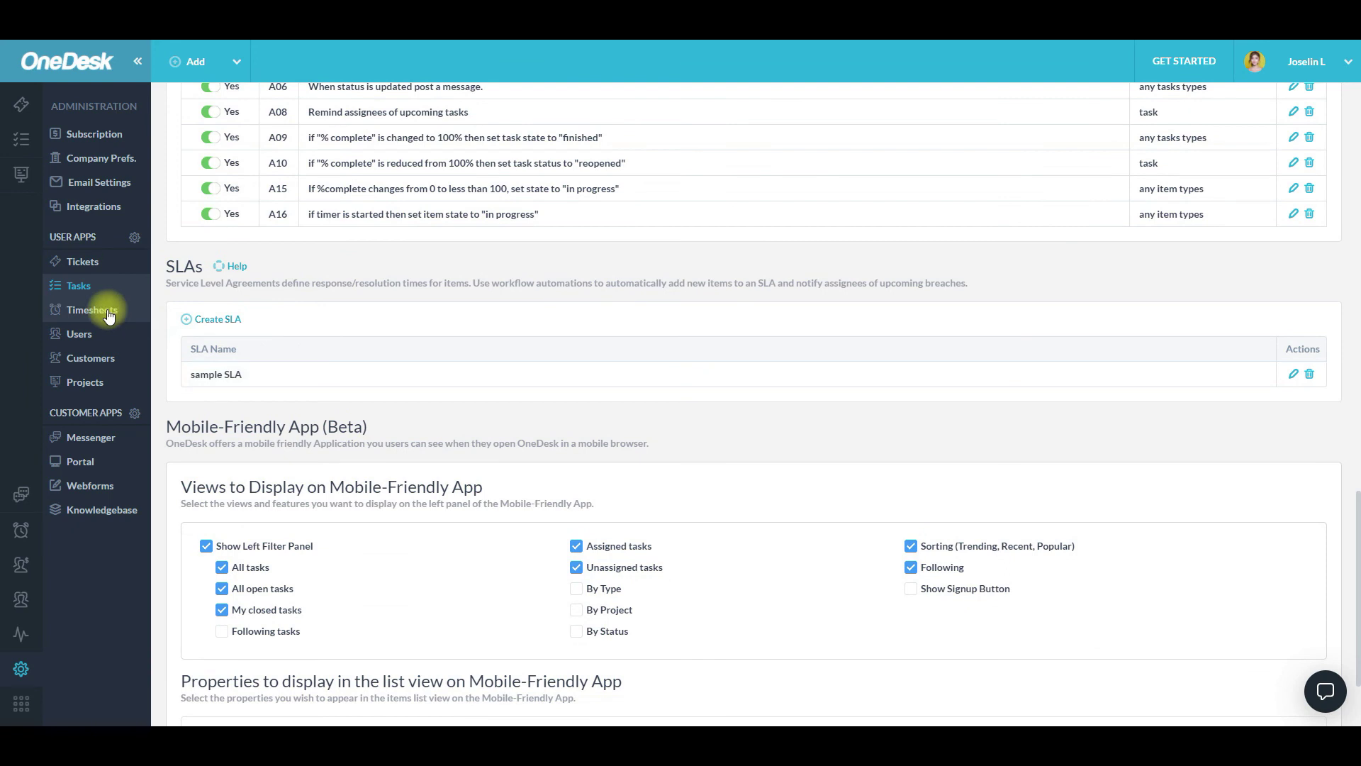
Review the Timesheets fields, creation form and default settings, and show the hidden types in the Users settings
click(92, 310)
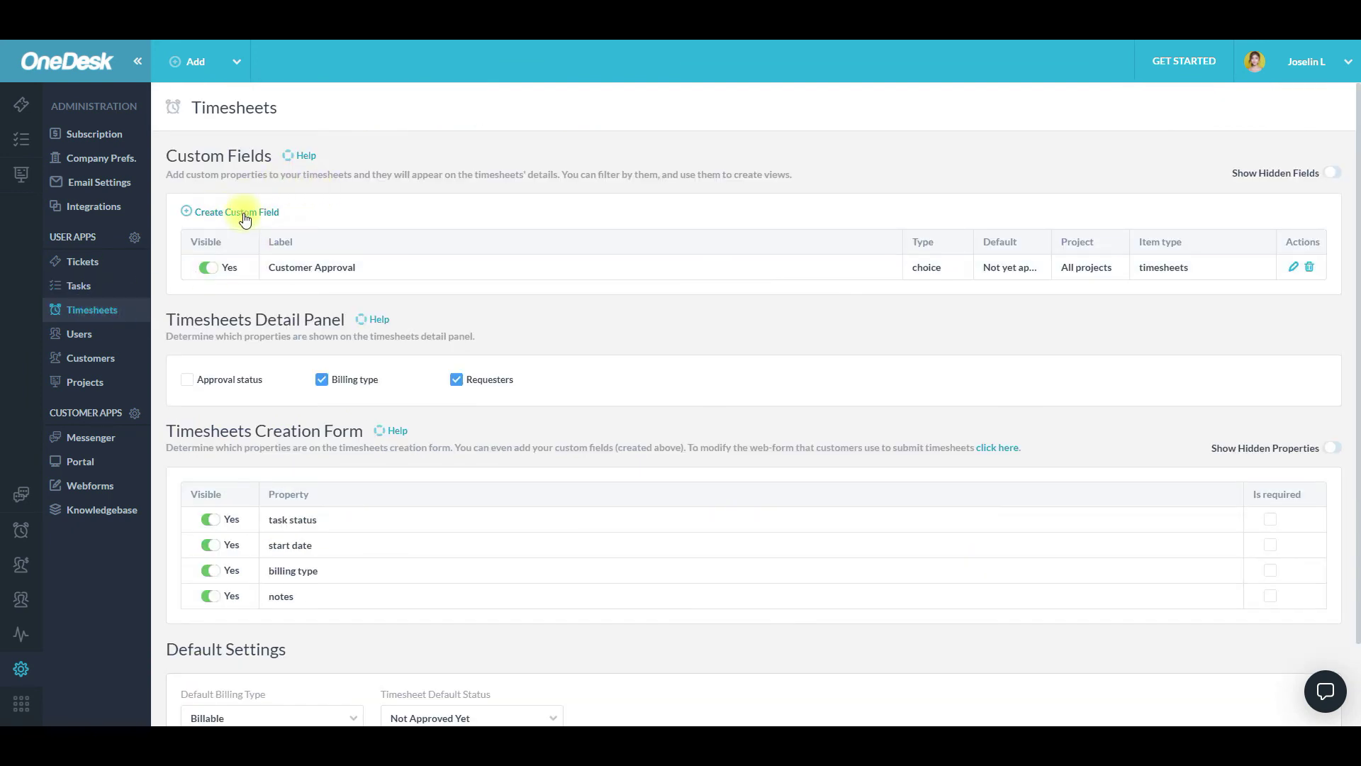
scroll(513, 421, down, 2)
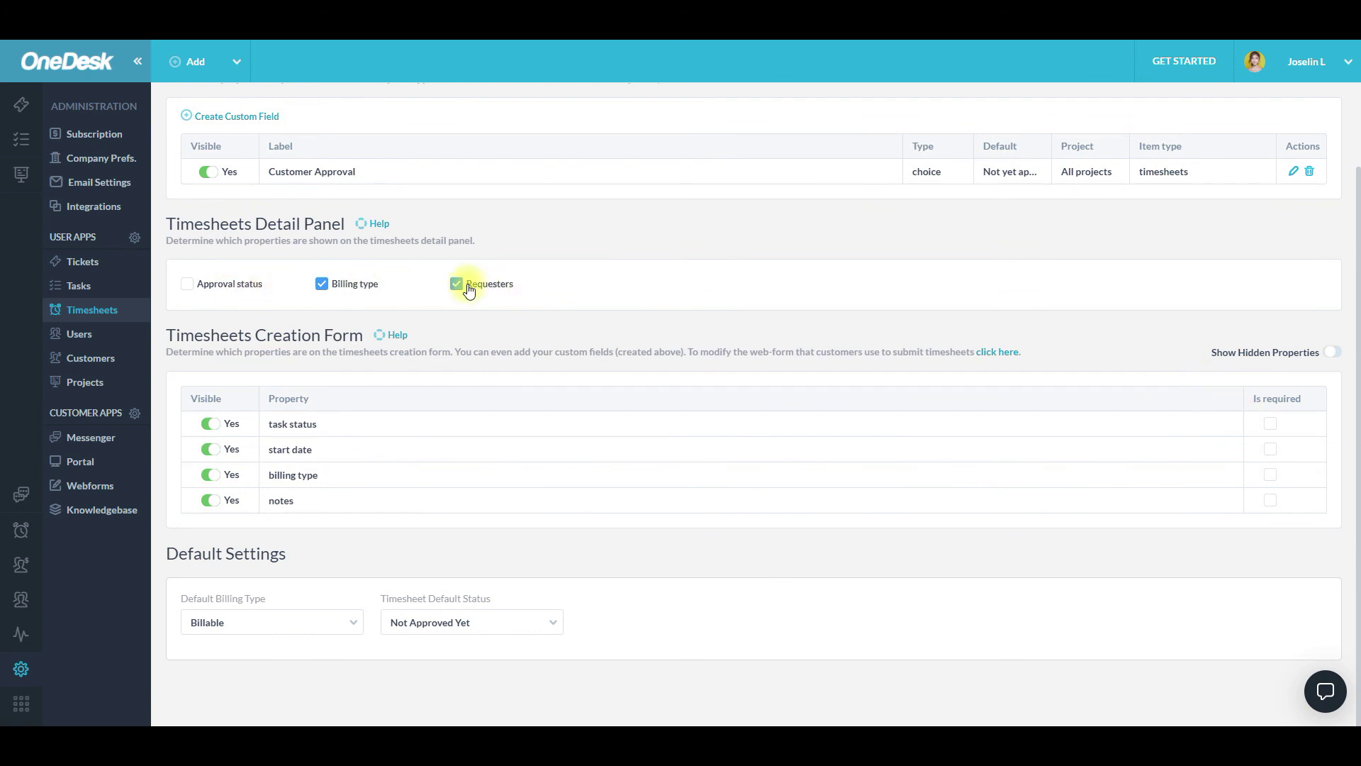
click(98, 339)
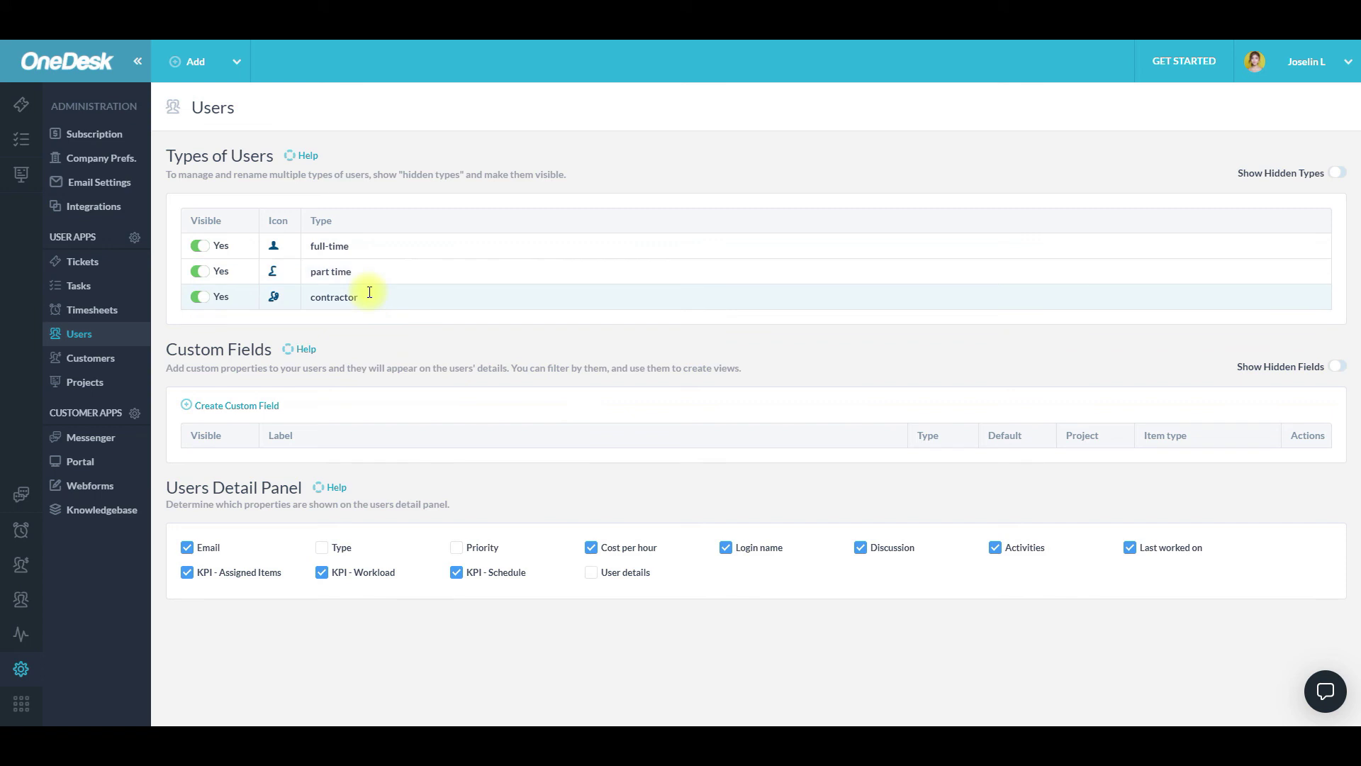
click(1336, 174)
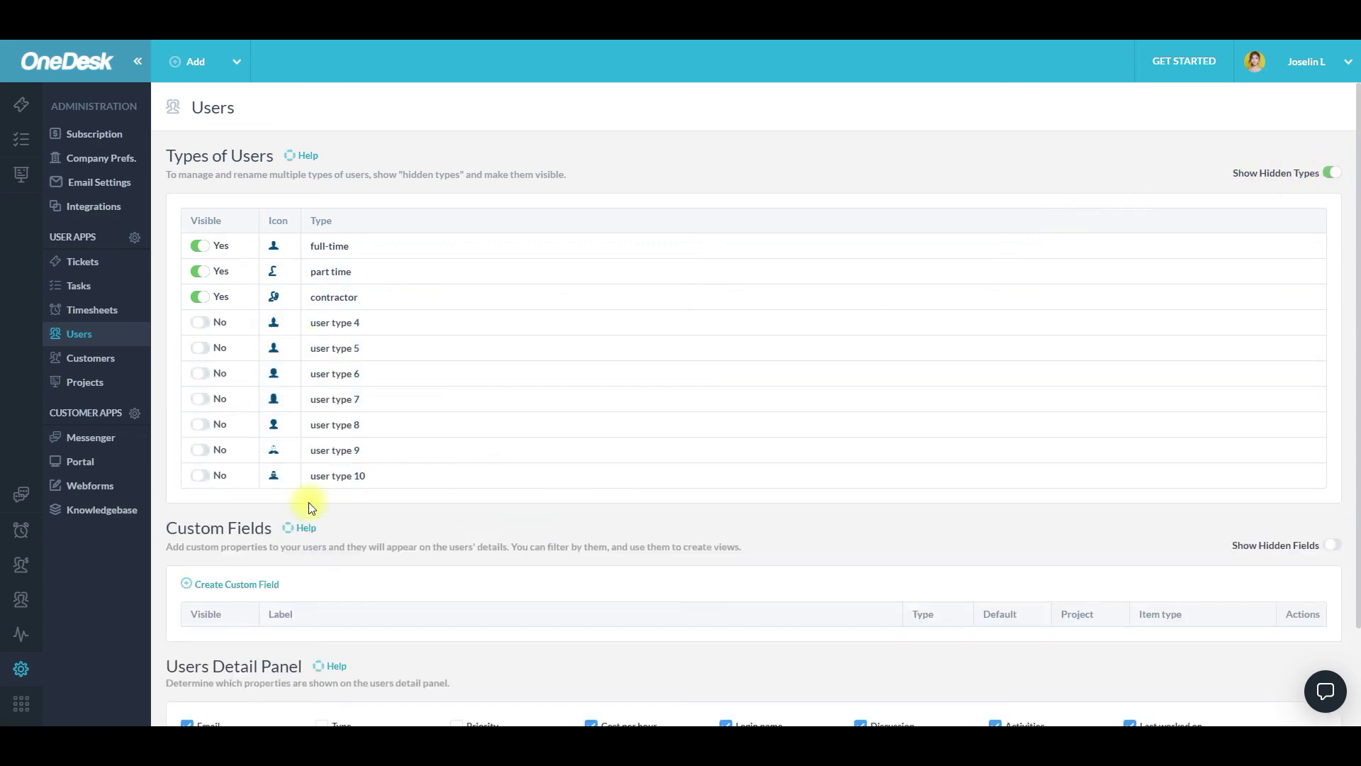
Examine the project and portfolio types in the Projects settings, and show the hidden portfolio types
click(76, 384)
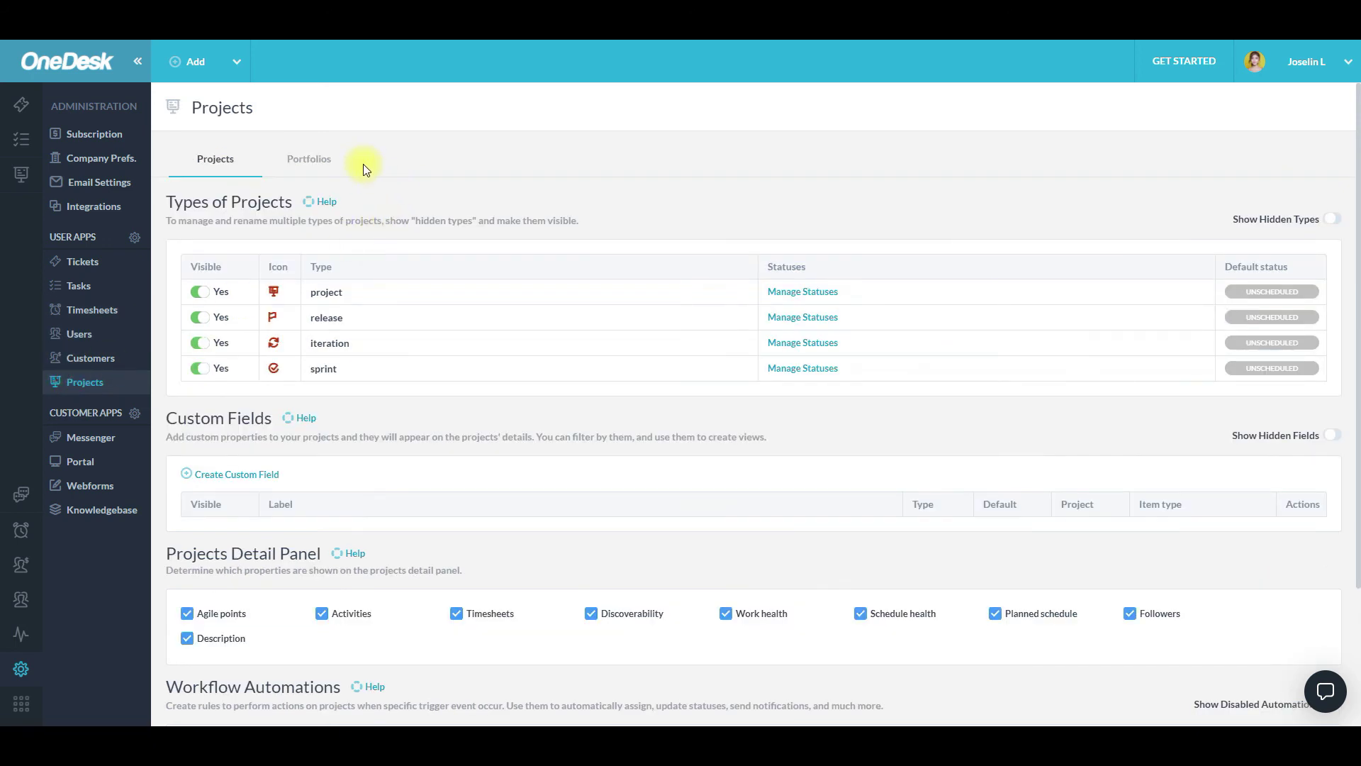
click(329, 172)
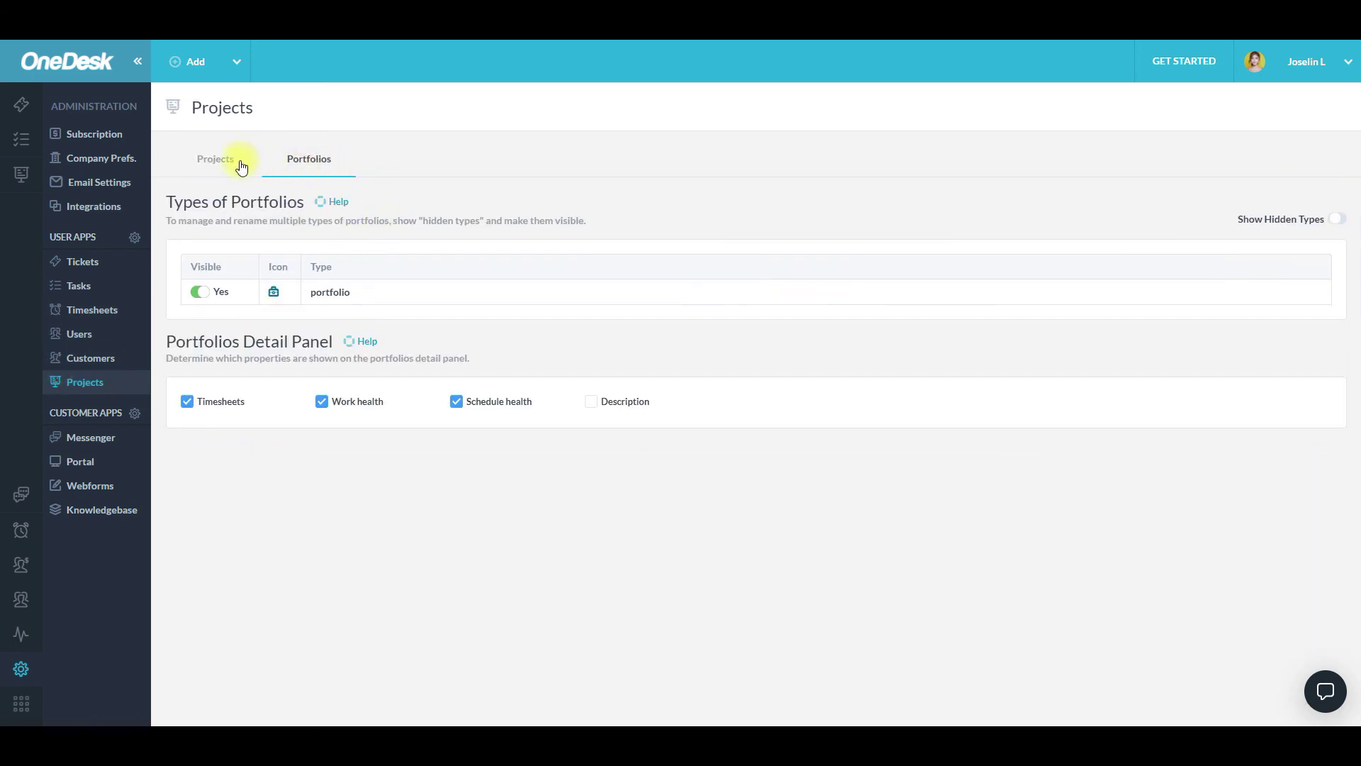
click(241, 165)
click(301, 162)
click(1336, 218)
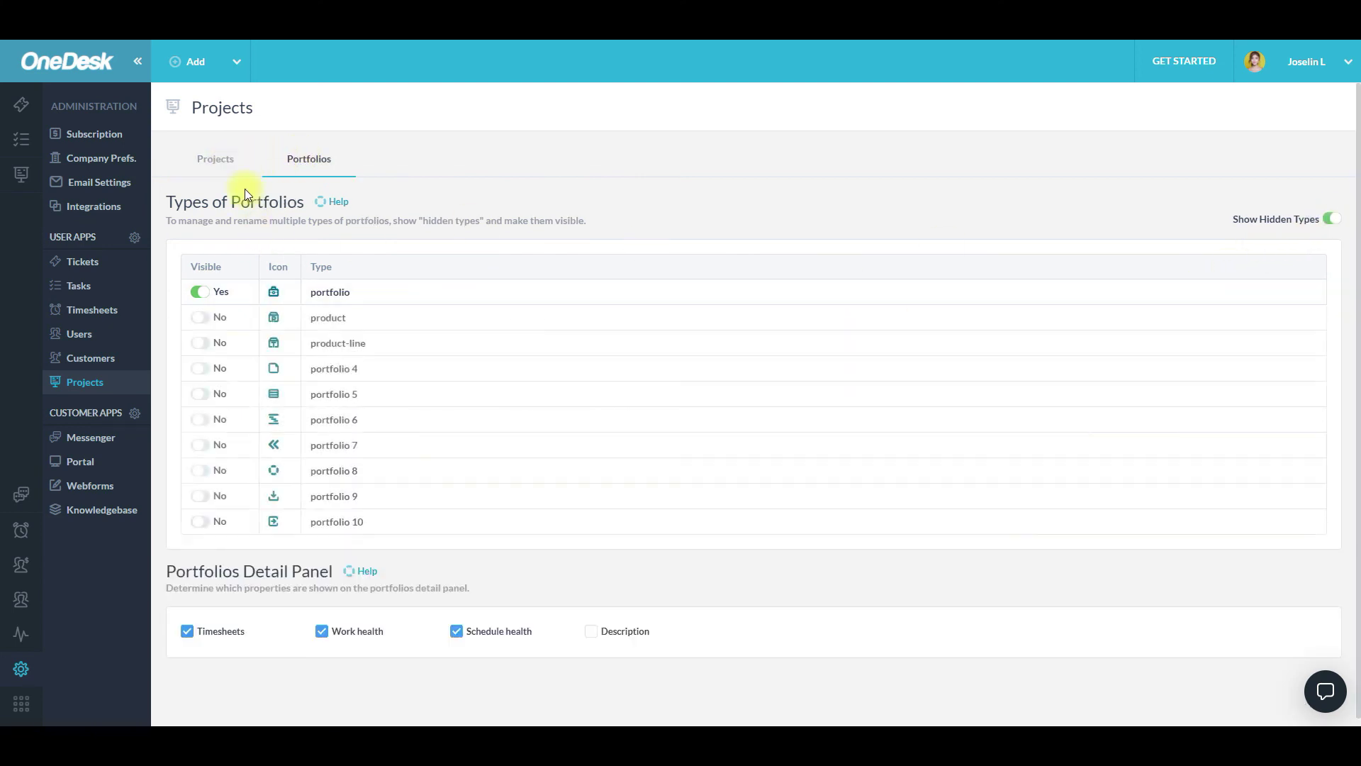
Show the hidden project types and review the workflow statuses of the project type
click(217, 157)
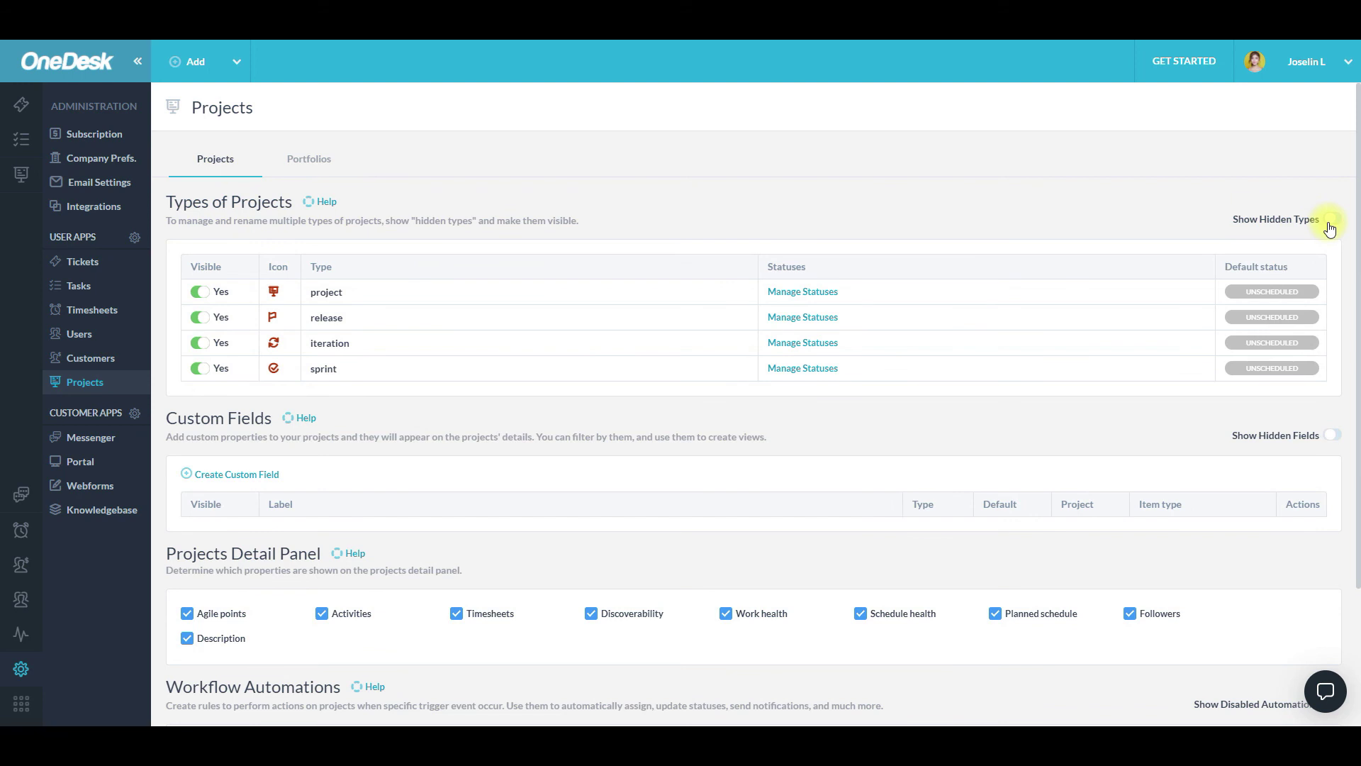
click(1331, 221)
click(802, 292)
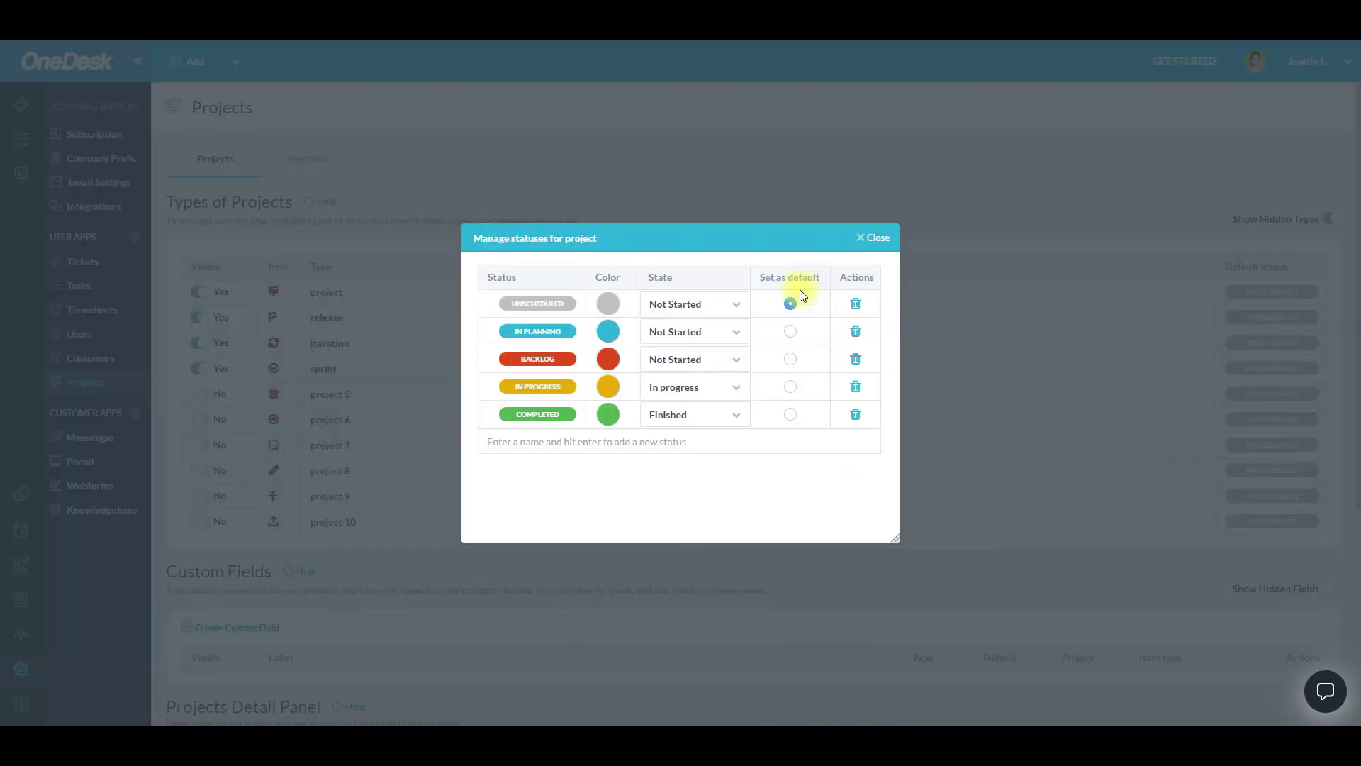
click(875, 237)
Glance at the customer types, and review the Projects detail panel and workflow automations, including the blank automation dialog
click(91, 358)
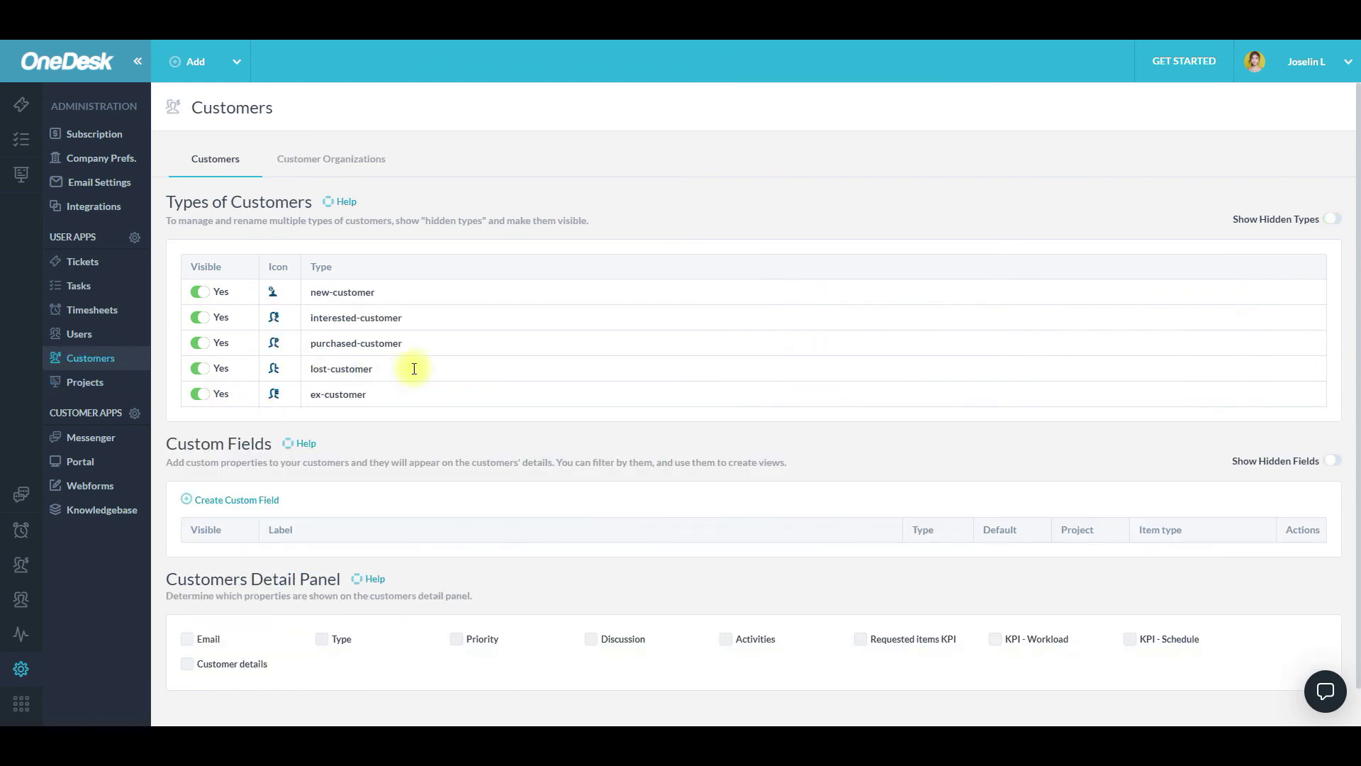
click(84, 381)
scroll(298, 461, down, 5)
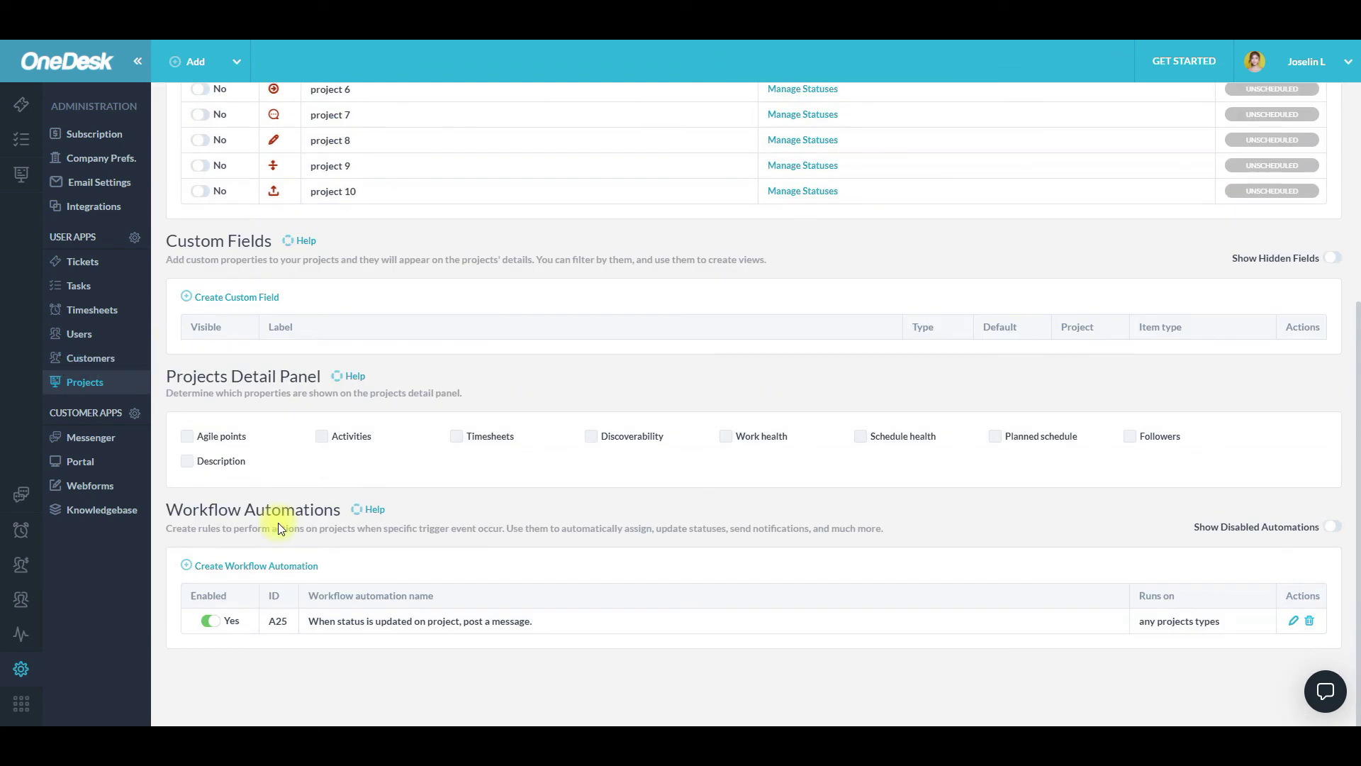
click(373, 624)
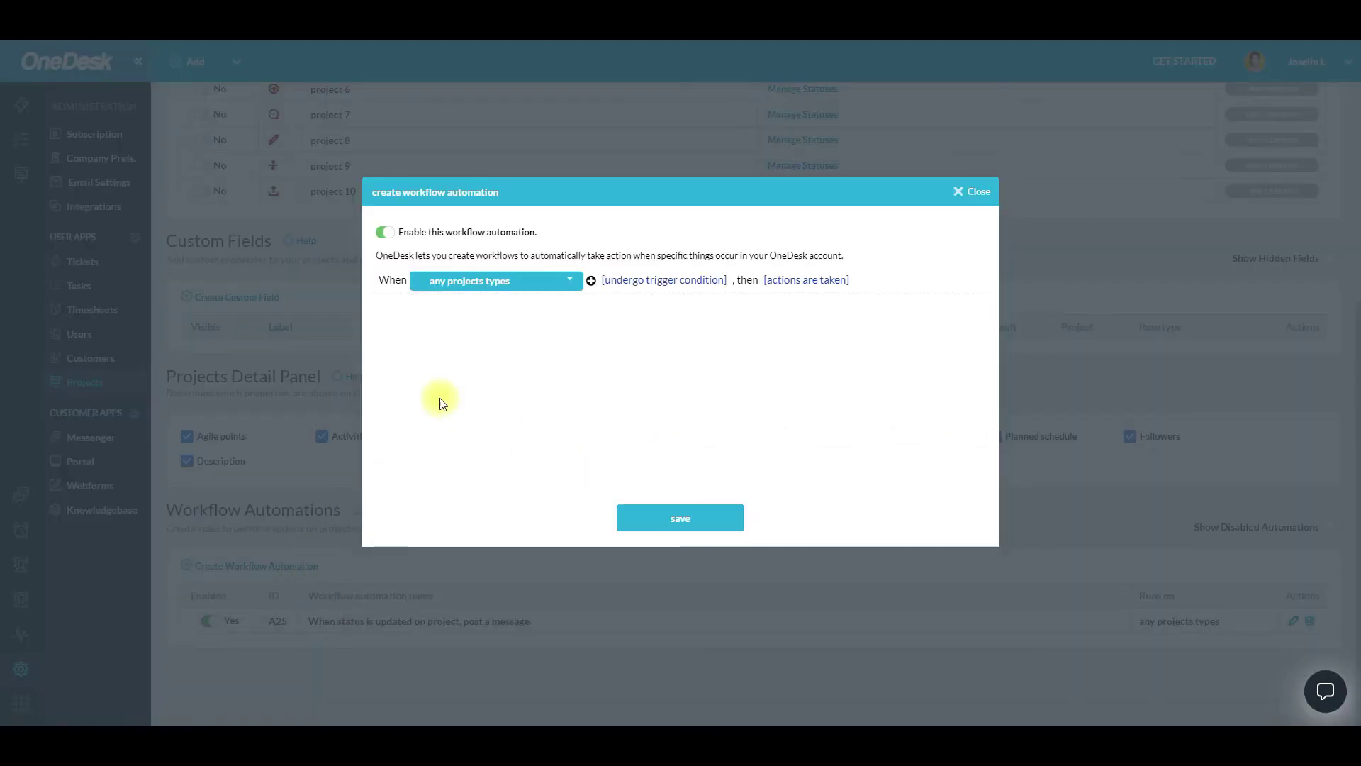
click(977, 189)
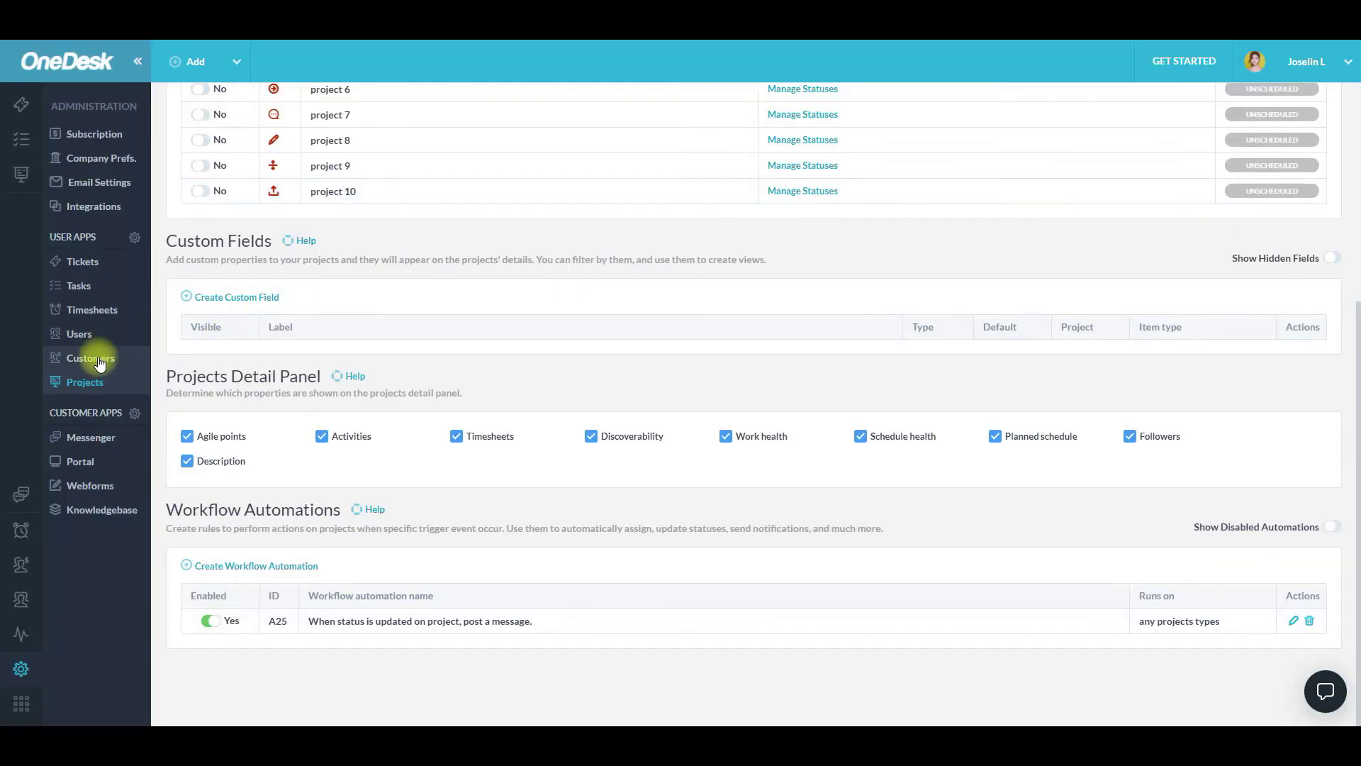
Review the customer types, custom fields and detail panel properties, and open the Customer Apps settings
click(92, 358)
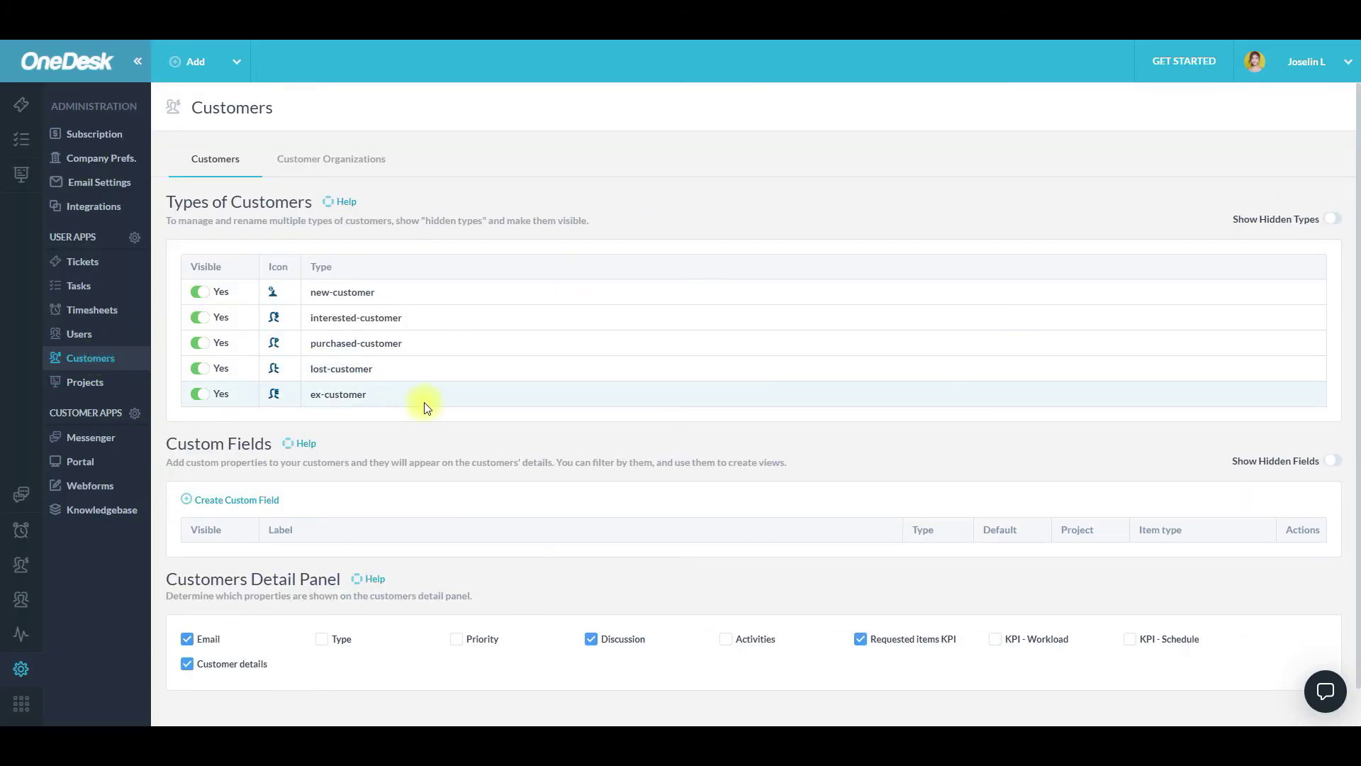
scroll(417, 402, down, 1)
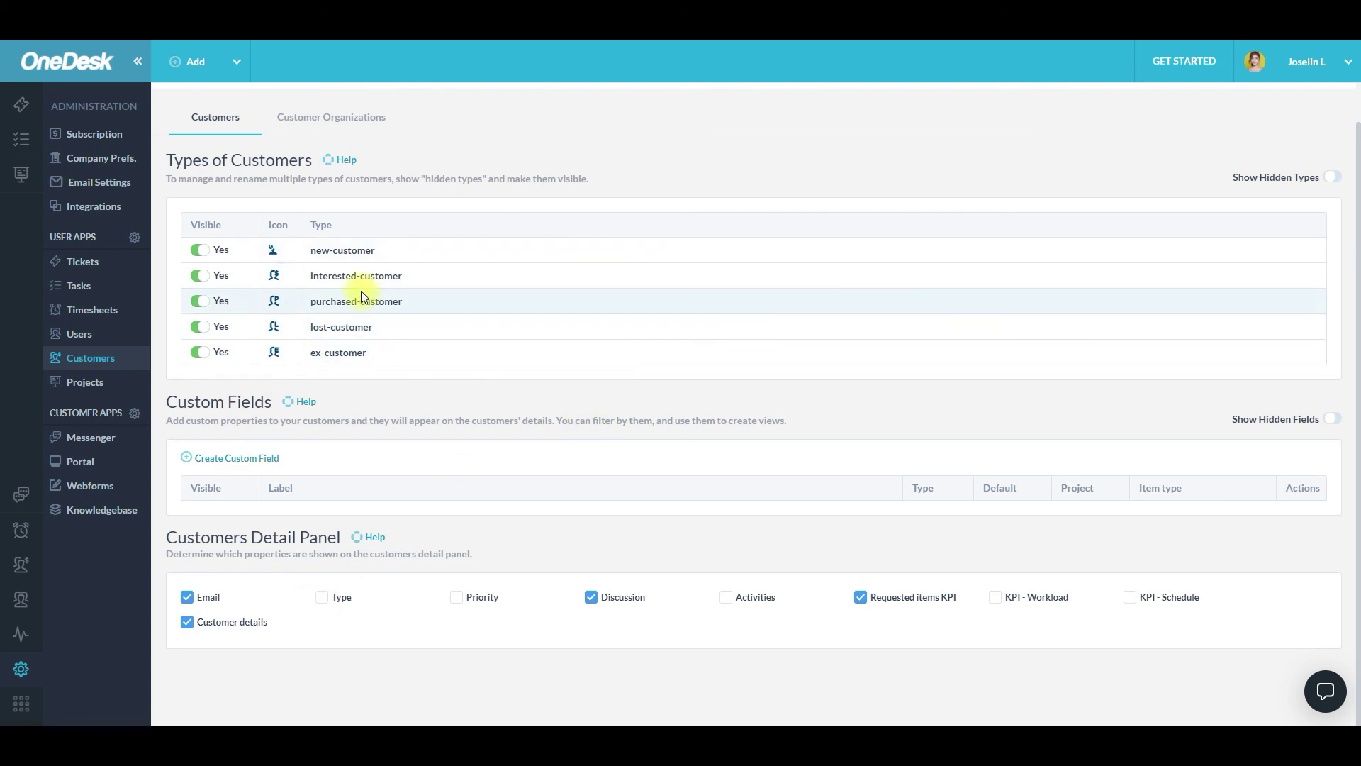
click(104, 418)
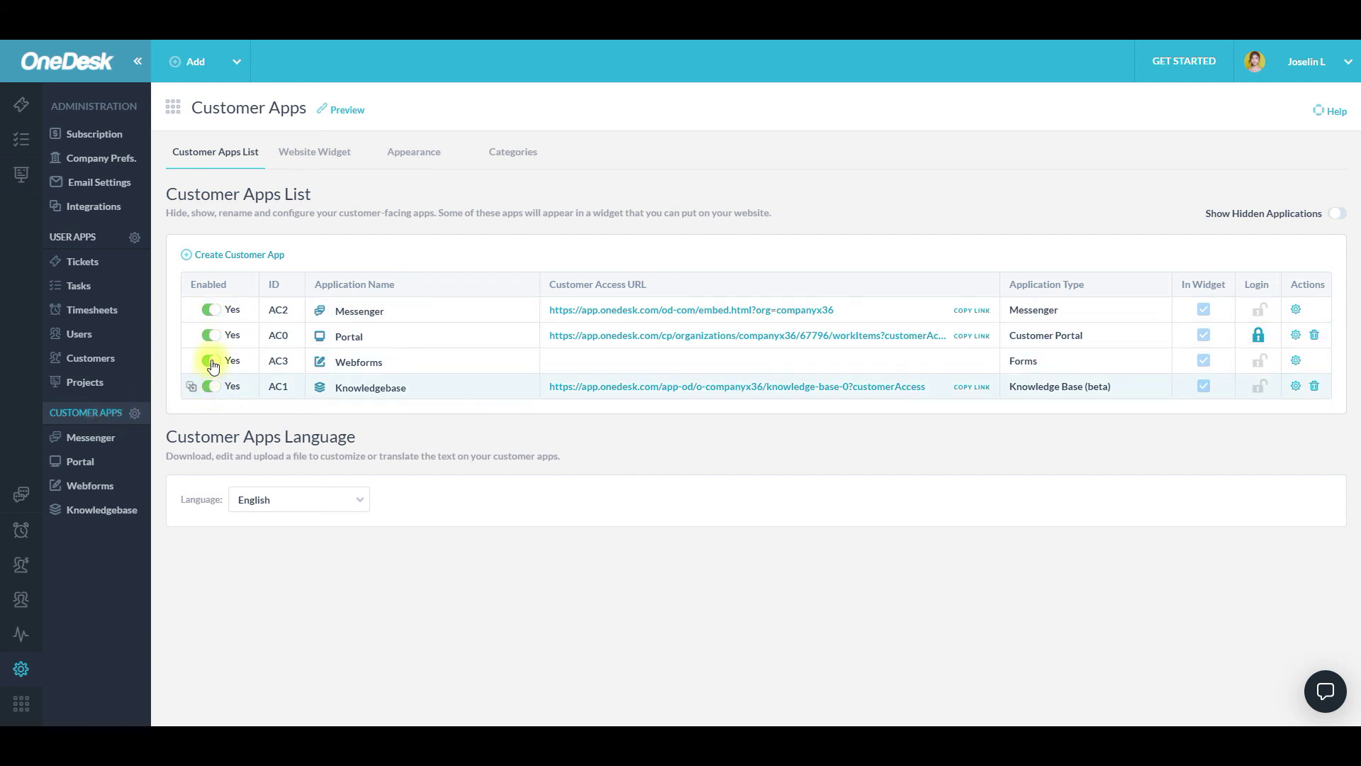
Disable the Portal customer app, and re-enable it after showing the hidden applications
click(211, 336)
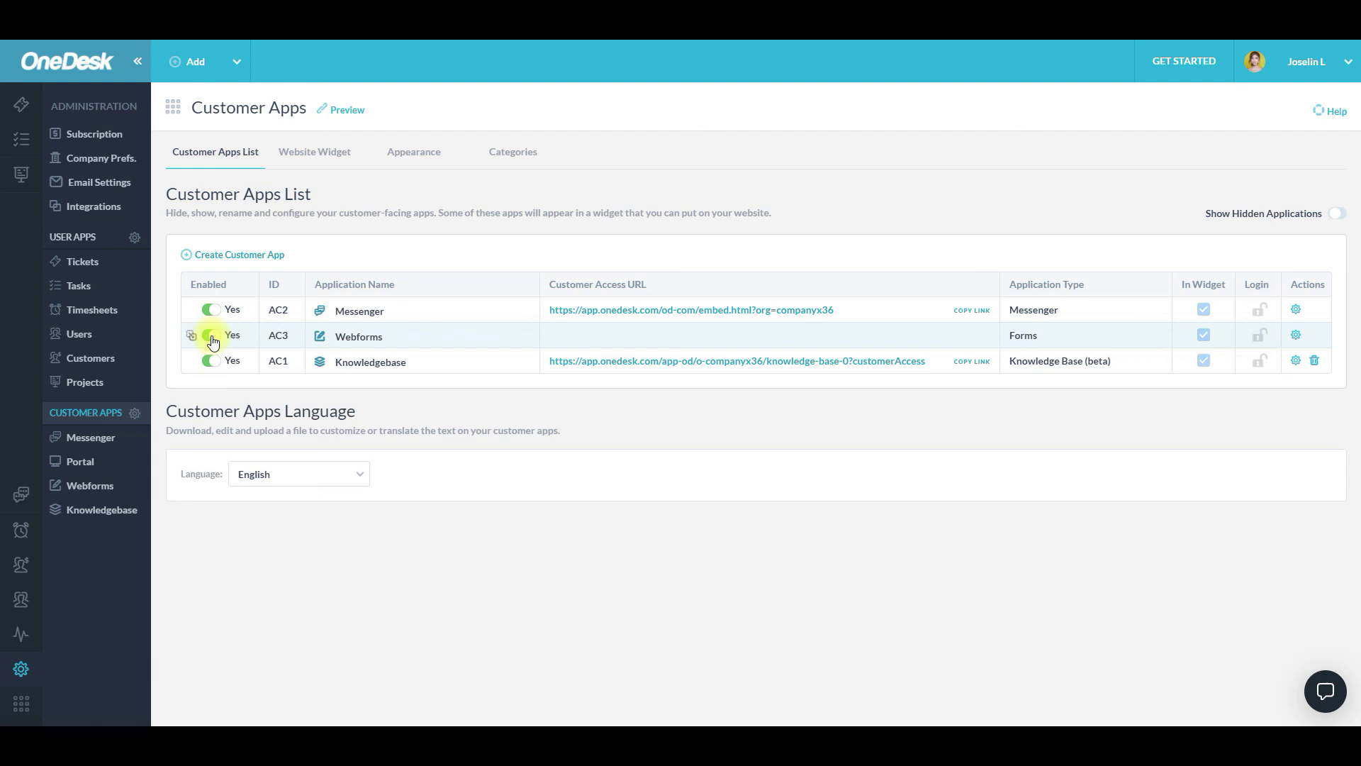
click(1339, 212)
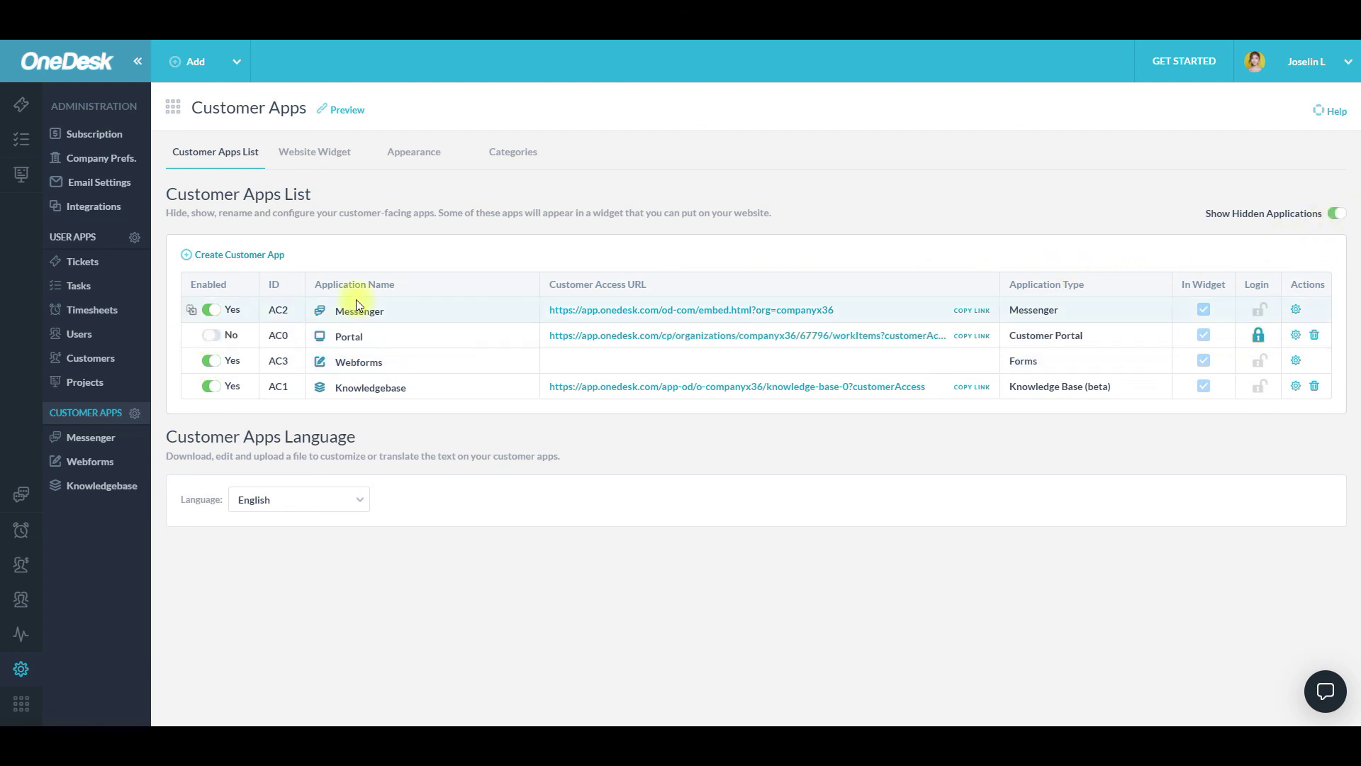
click(214, 338)
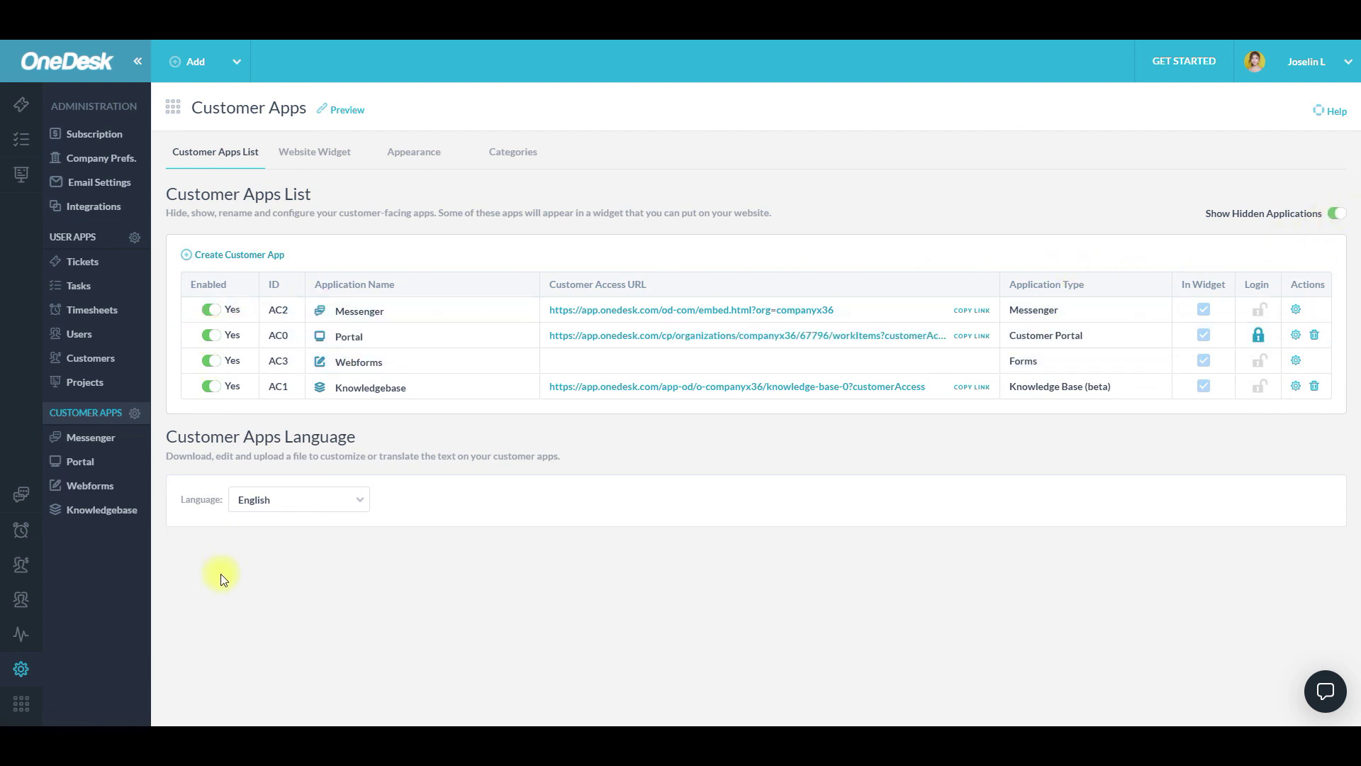
Review the website widget settings for the minimized bubble, website embedding and customer registration
click(325, 165)
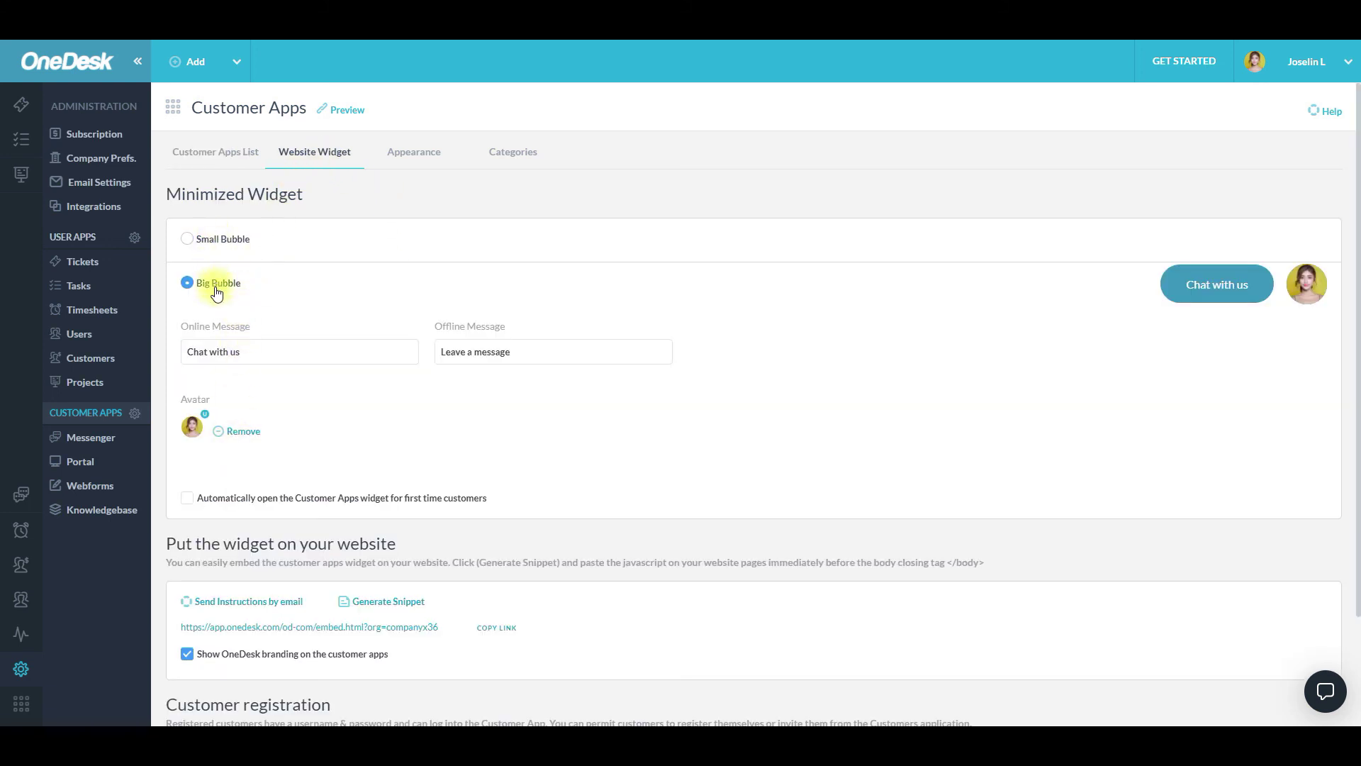
scroll(362, 375, down, 2)
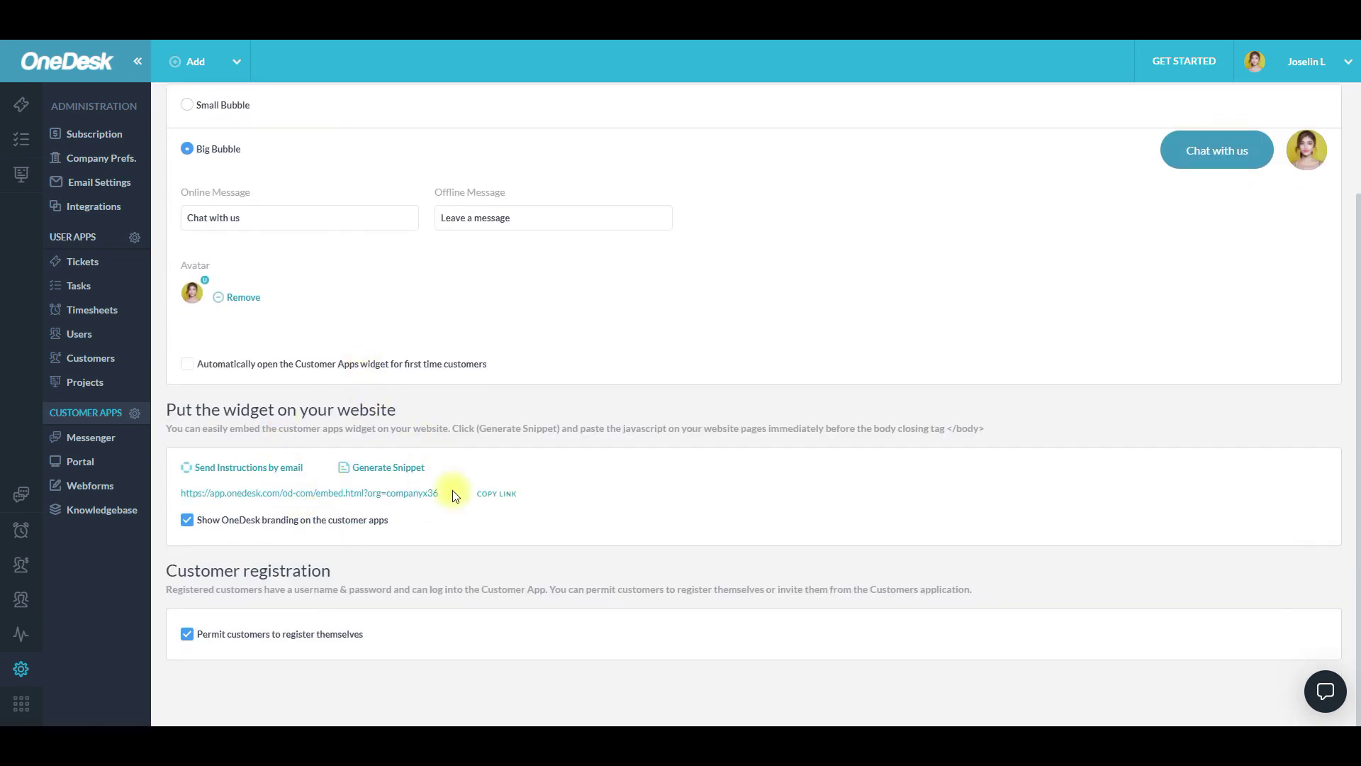
scroll(420, 455, up, 2)
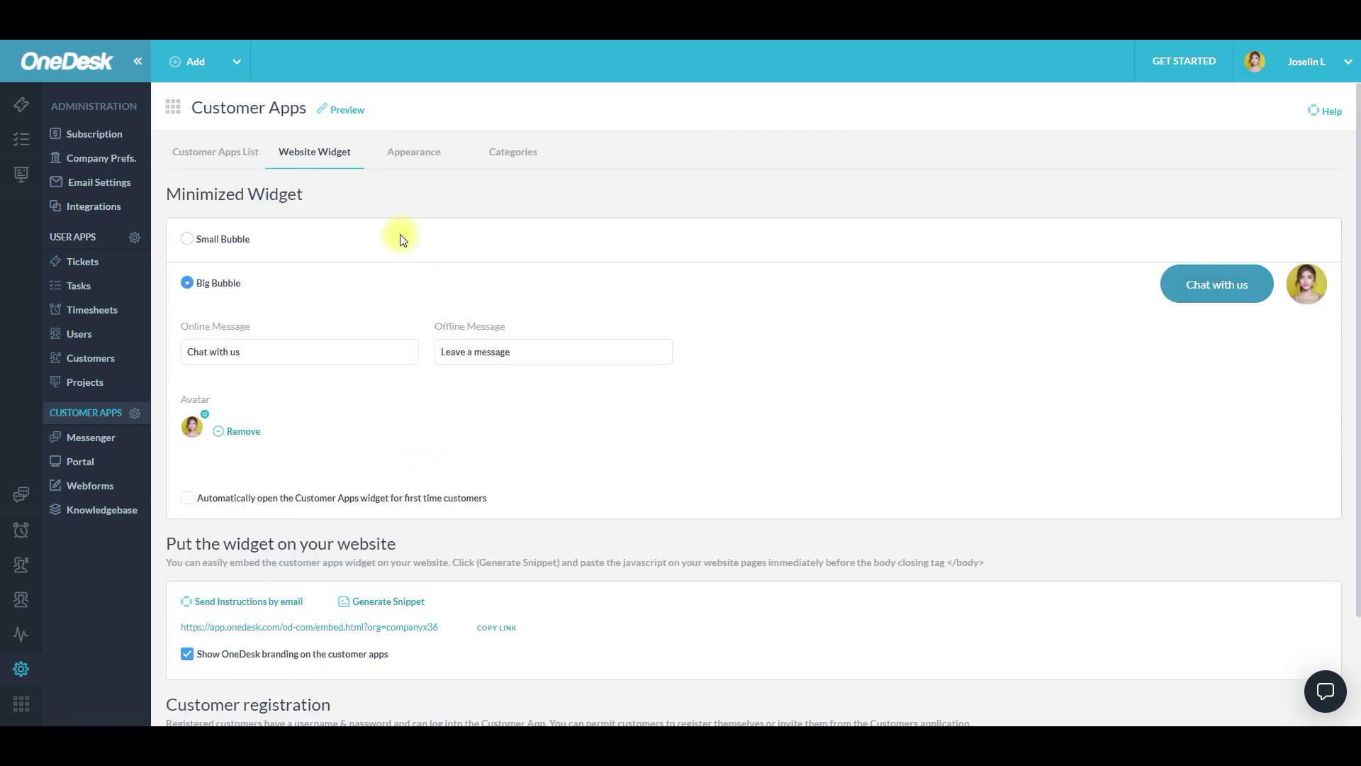
Review the logo and color options and the categories of the customer apps, and preview the apps from their list
click(397, 156)
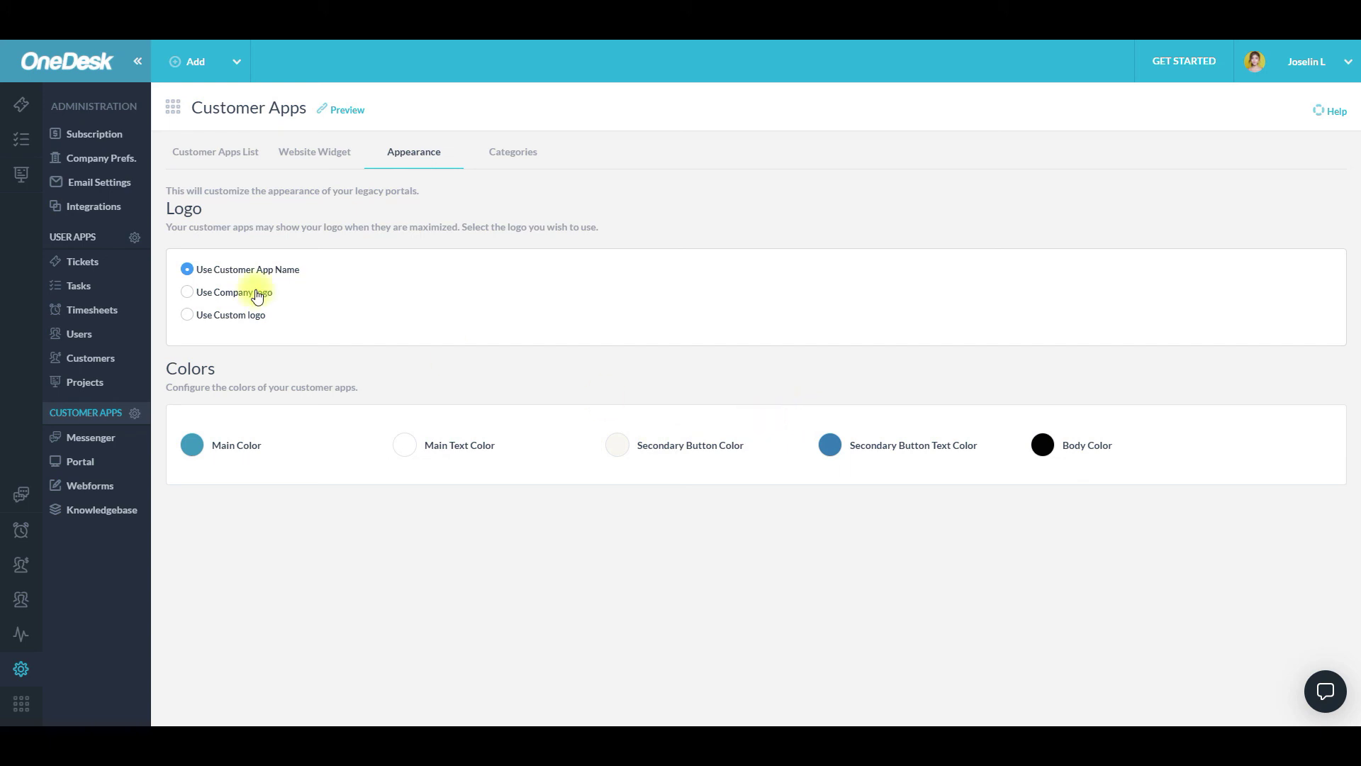
click(234, 295)
click(496, 156)
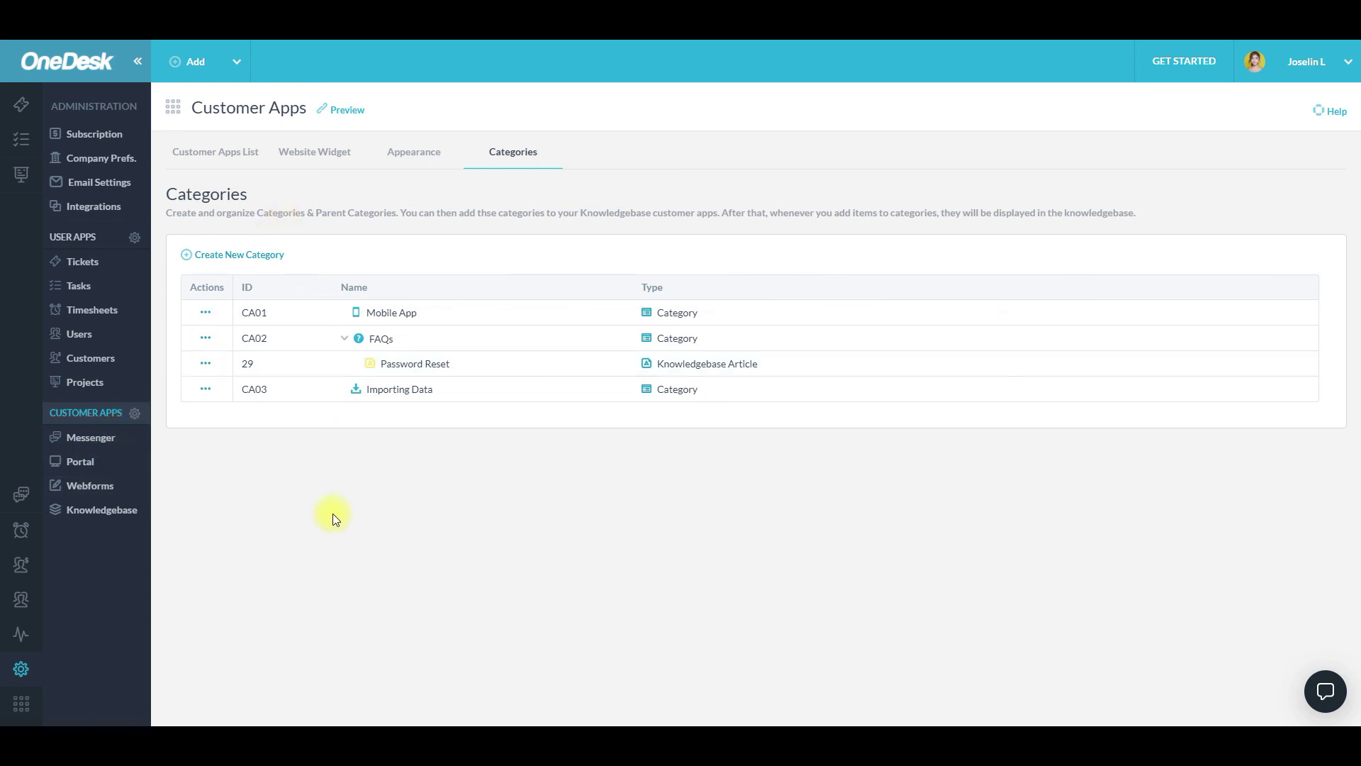
click(249, 158)
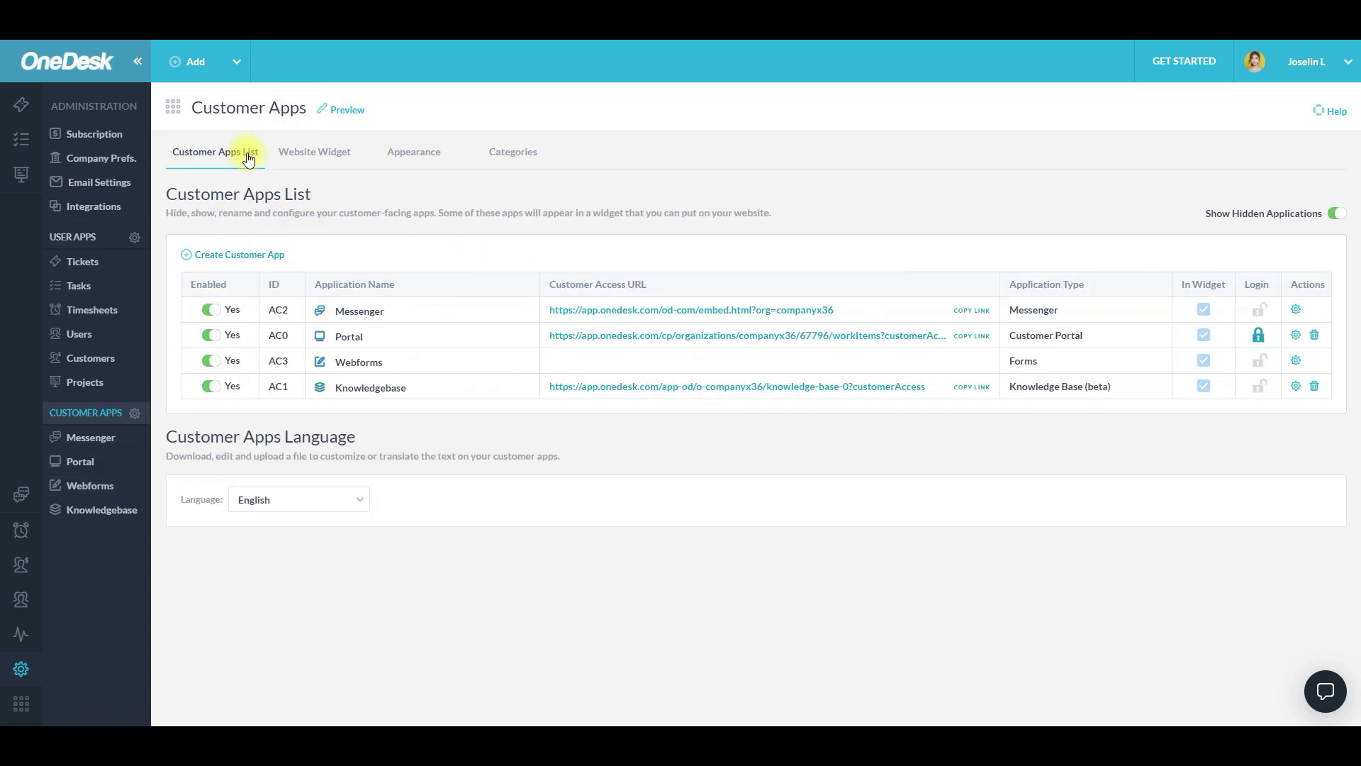
click(348, 114)
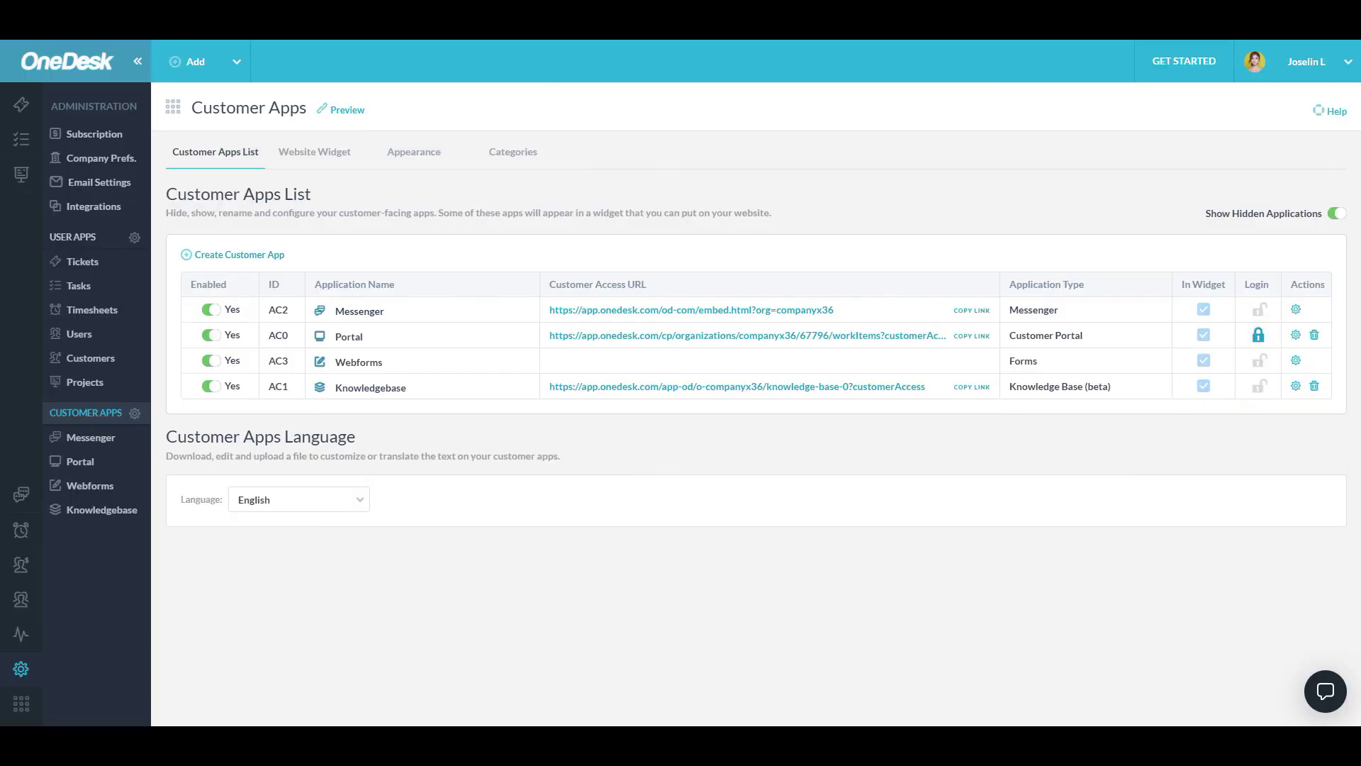
Review the Messenger settings for the welcome page header, greetings and bot replies
click(100, 437)
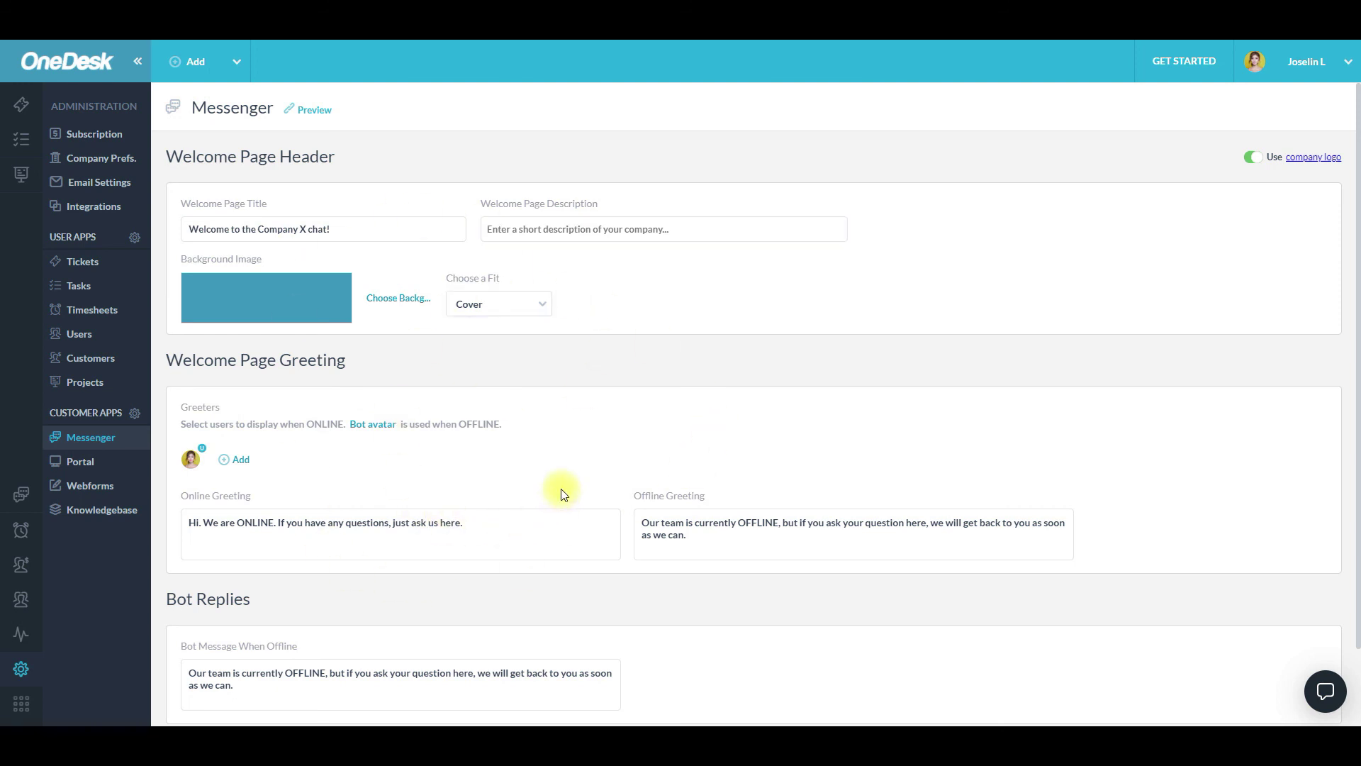
scroll(559, 486, down, 2)
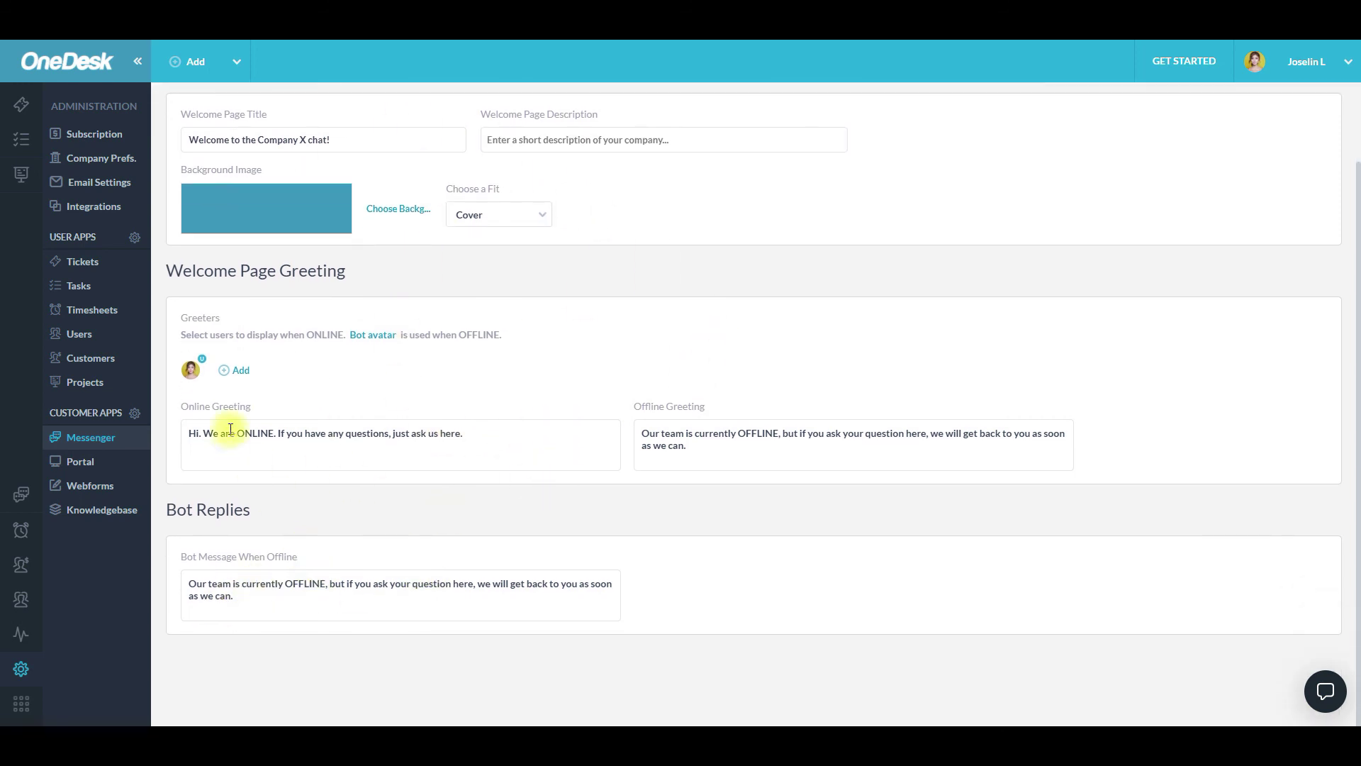
scroll(746, 435, up, 2)
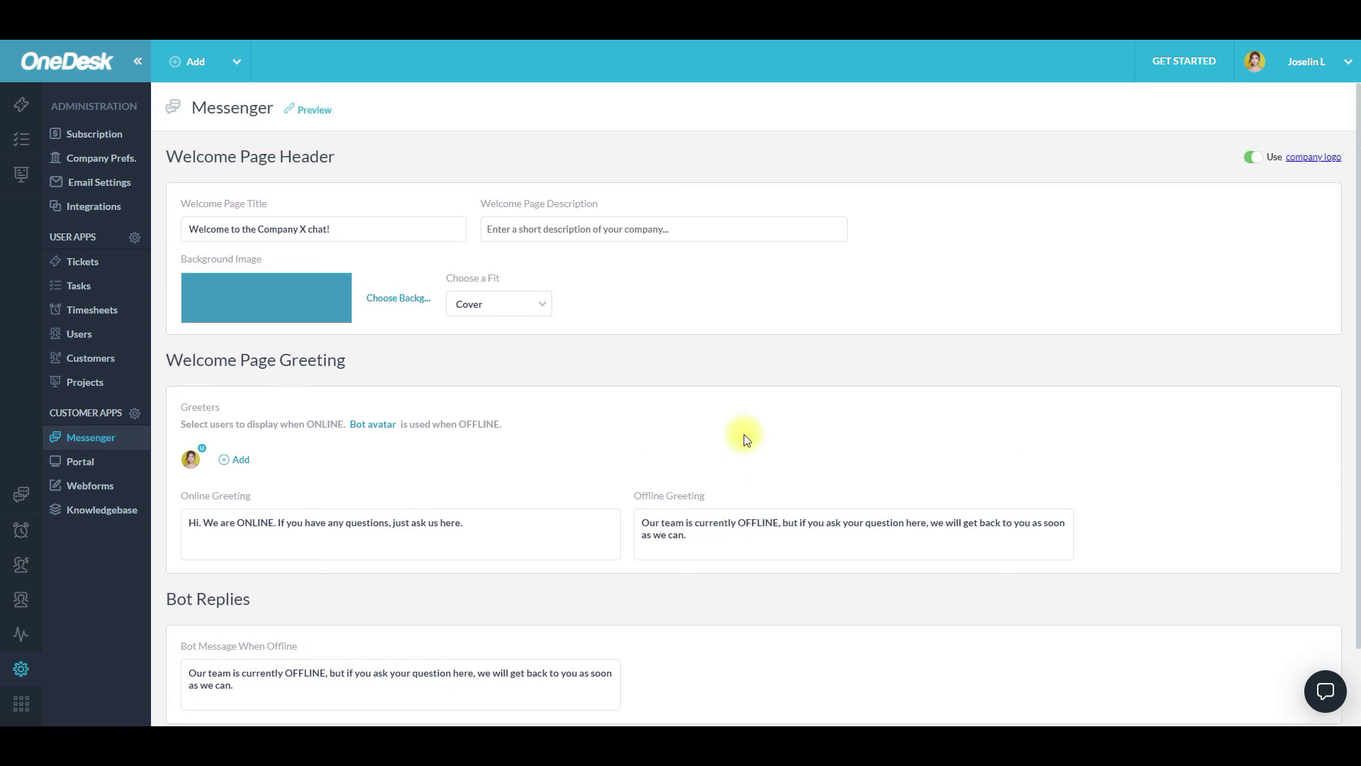
Review the Portal's item visibility options and the features and properties it displays to customers
click(71, 463)
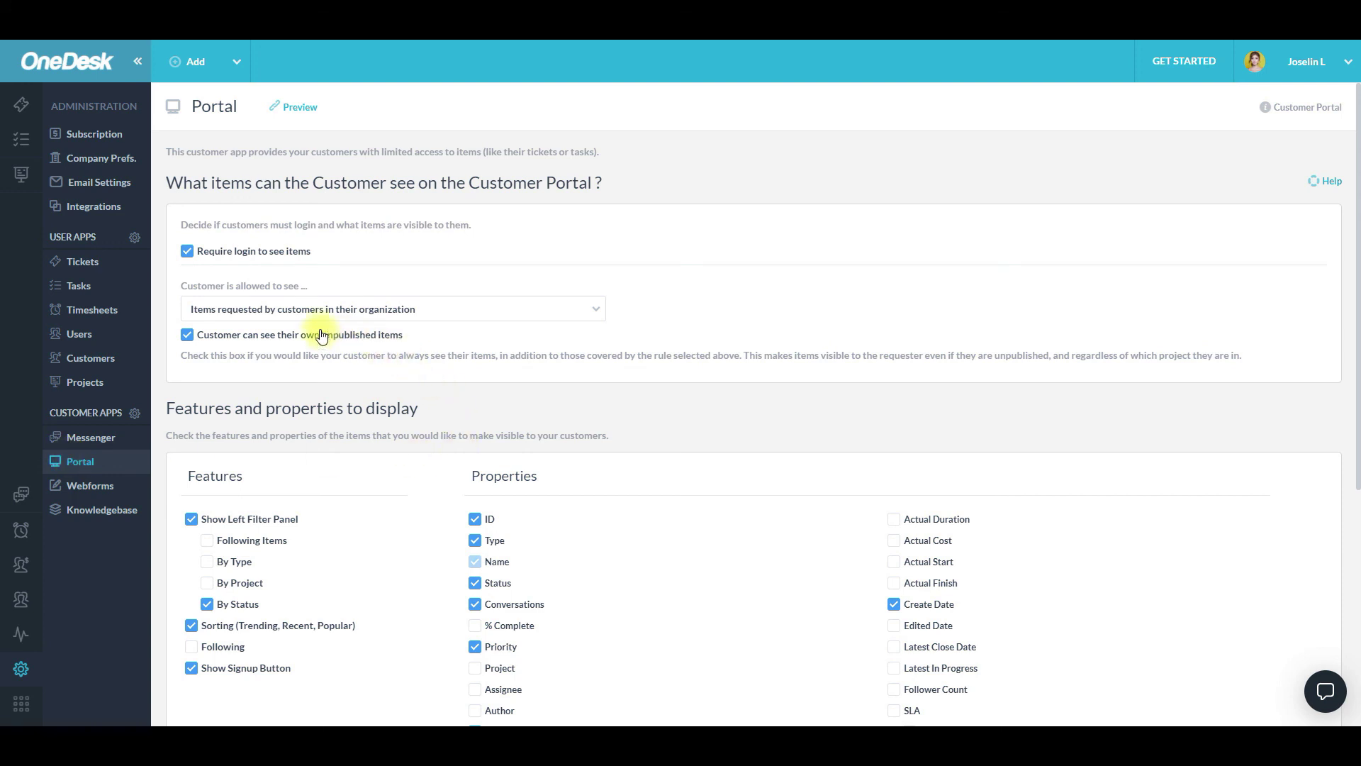
click(258, 309)
click(644, 410)
scroll(635, 403, down, 2)
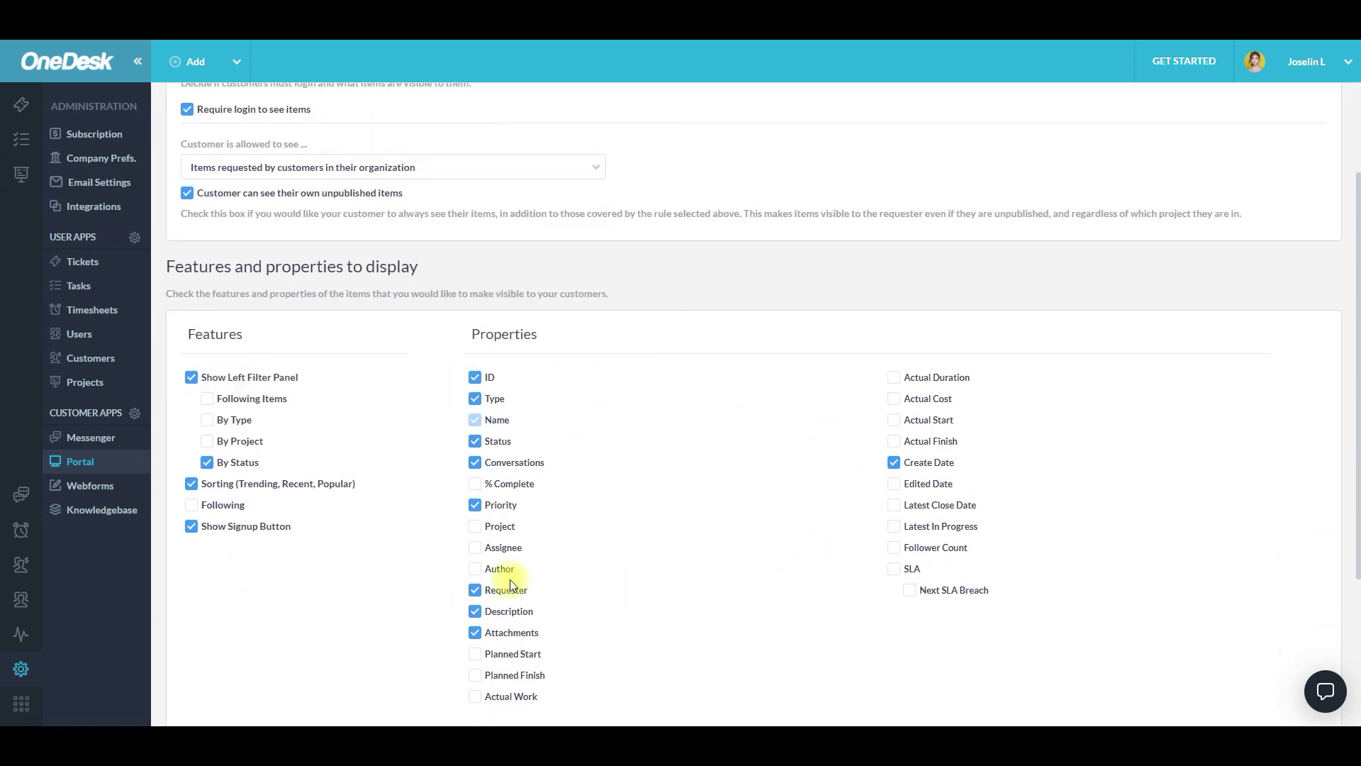
scroll(291, 395, down, 2)
scroll(295, 396, up, 4)
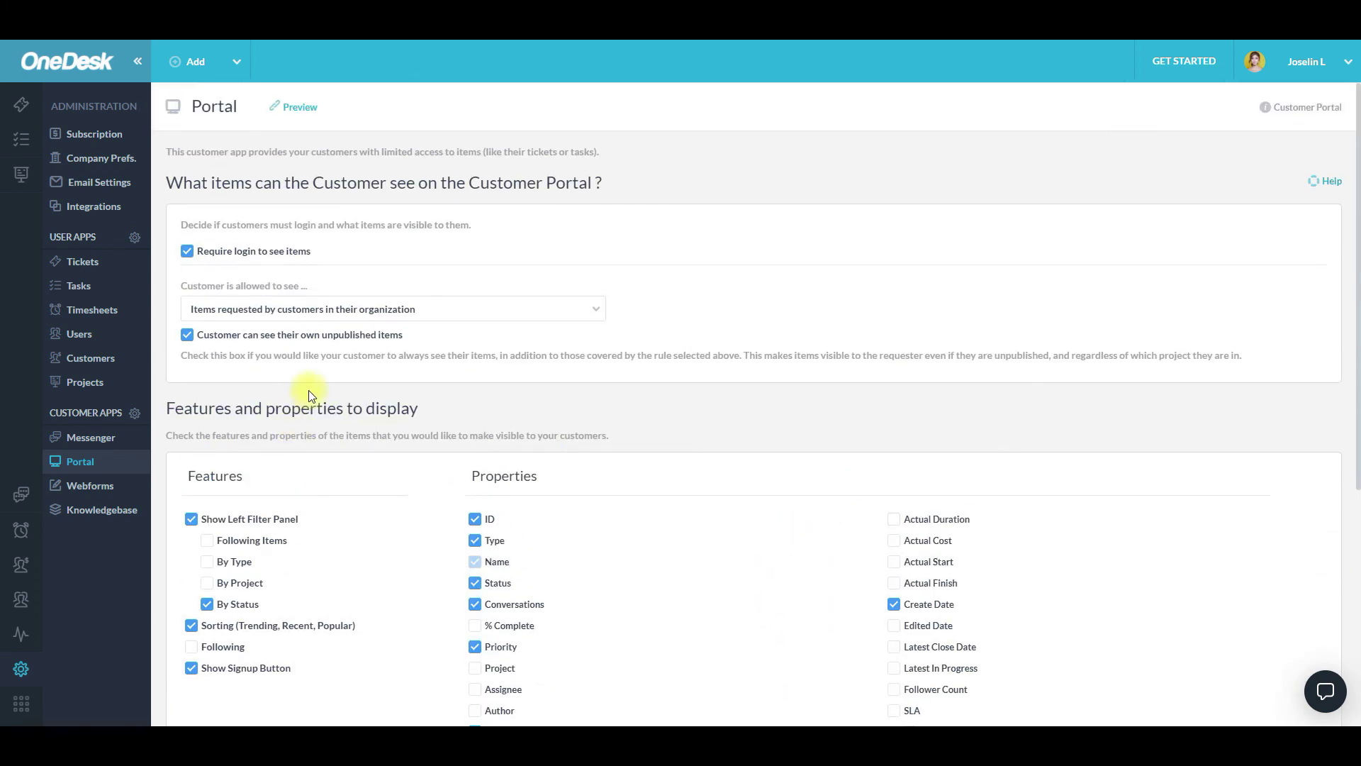
Look into the existing Task Webform in the Webforms settings, and create a webform for the issue ticket type
click(112, 490)
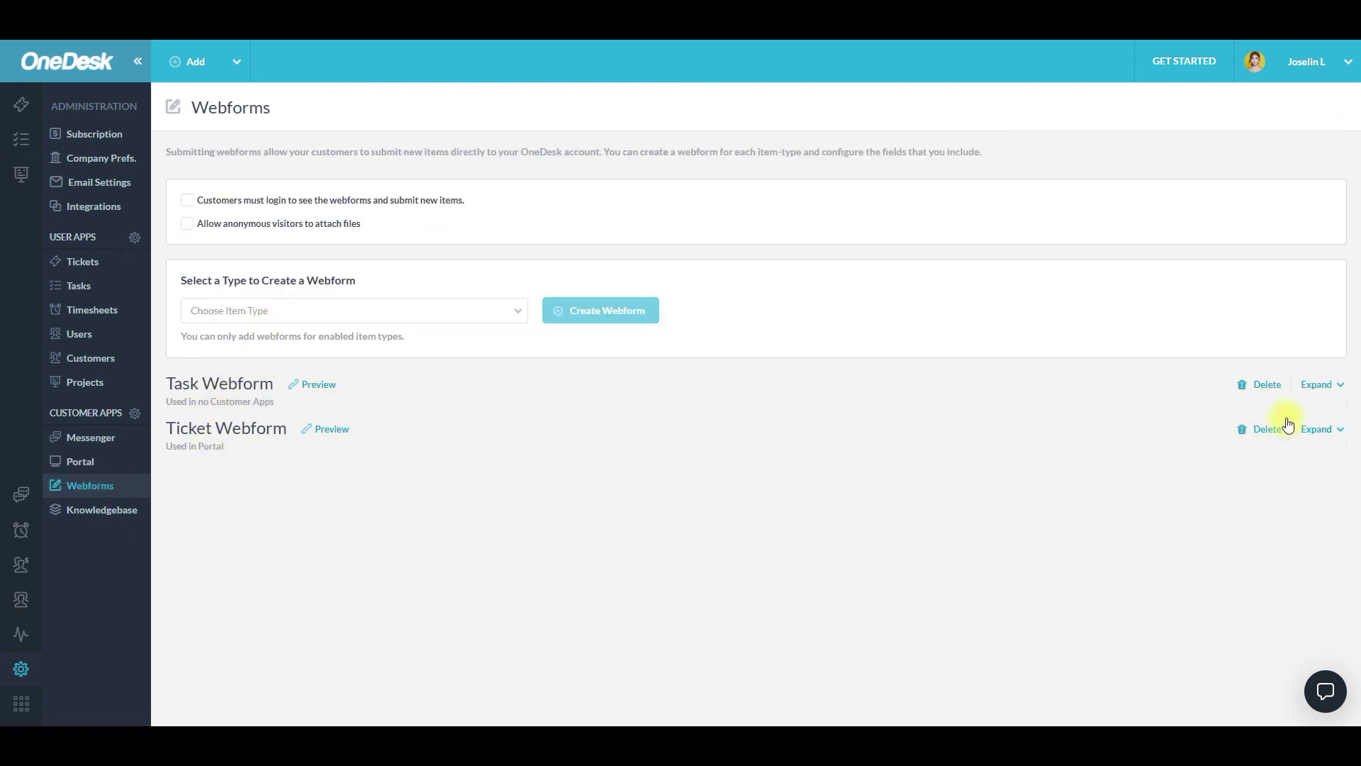
click(1315, 386)
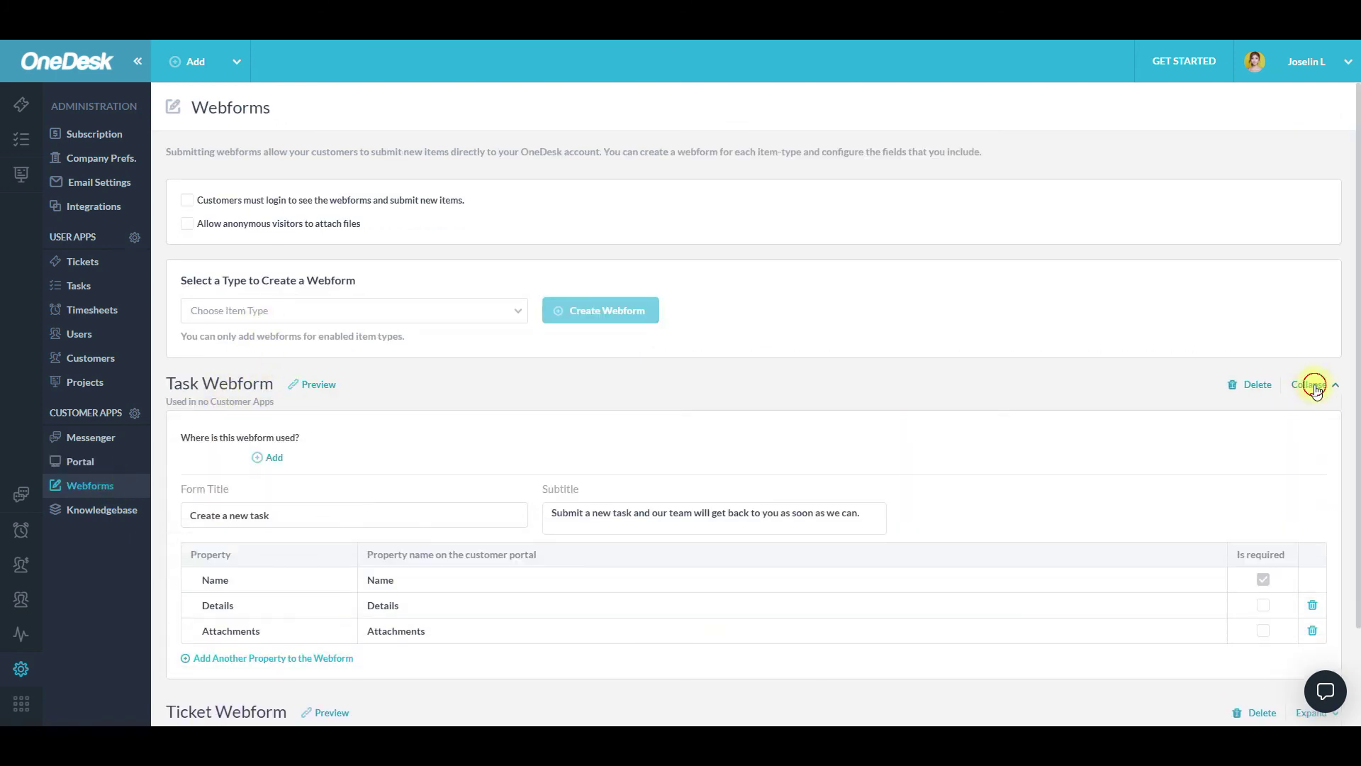
click(443, 318)
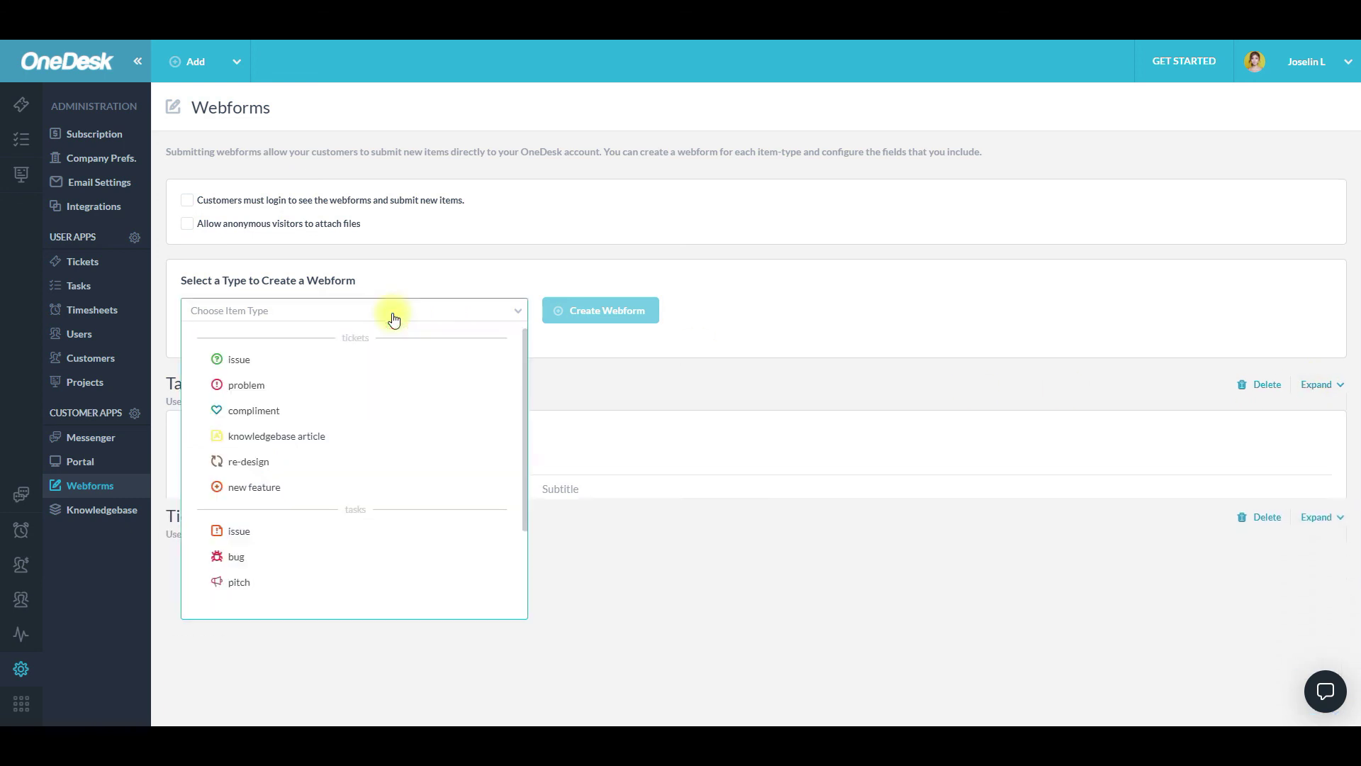
click(324, 369)
click(599, 312)
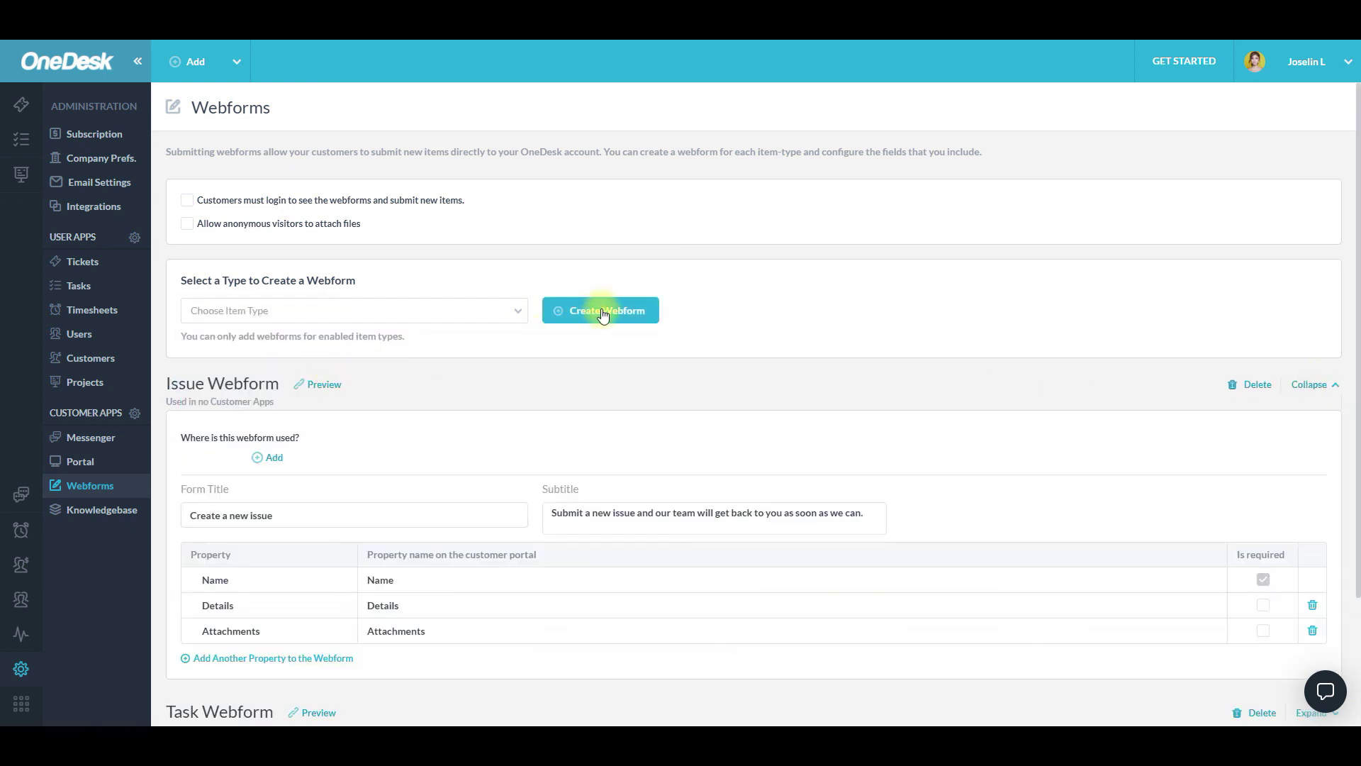
Add a custom field named Phone Number of type number to the Issue Webform, and make Details and Attachments required
scroll(553, 361, down, 2)
click(319, 496)
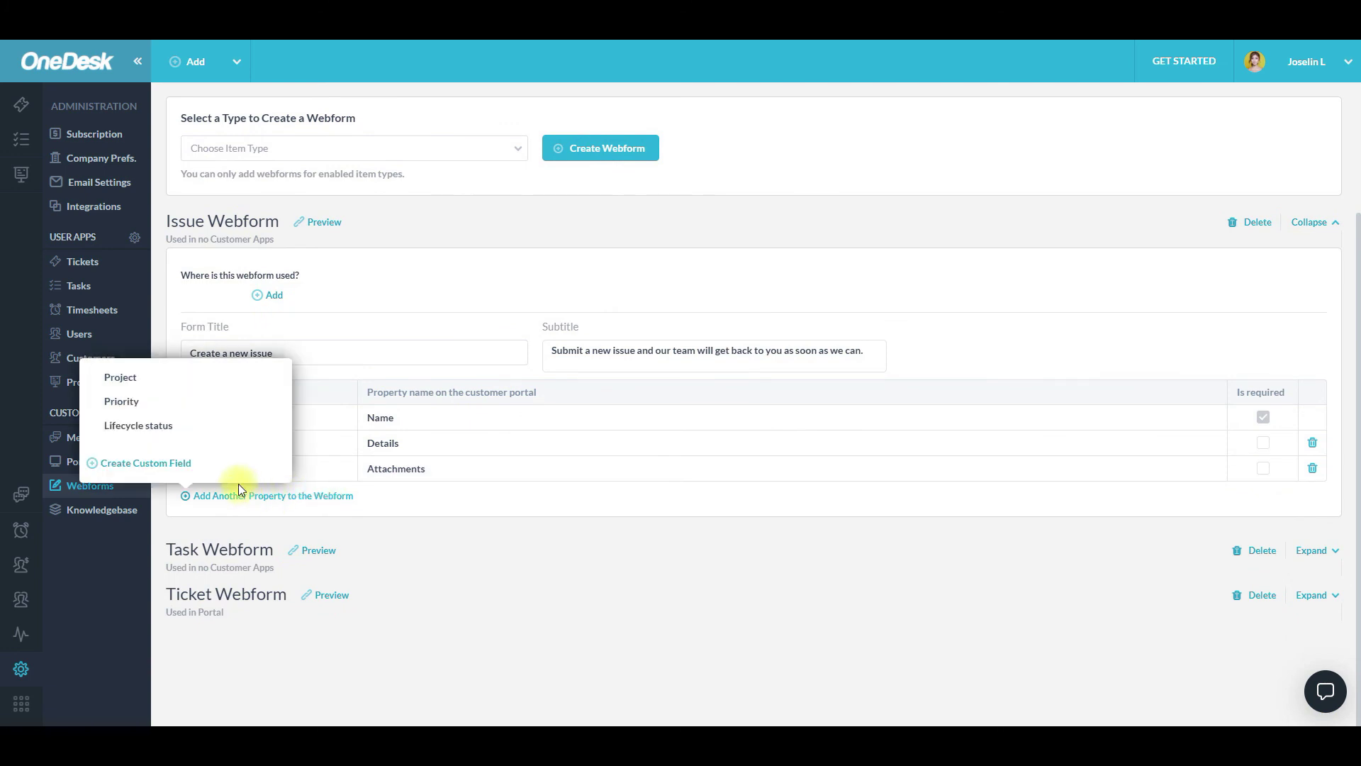
click(167, 463)
click(577, 247)
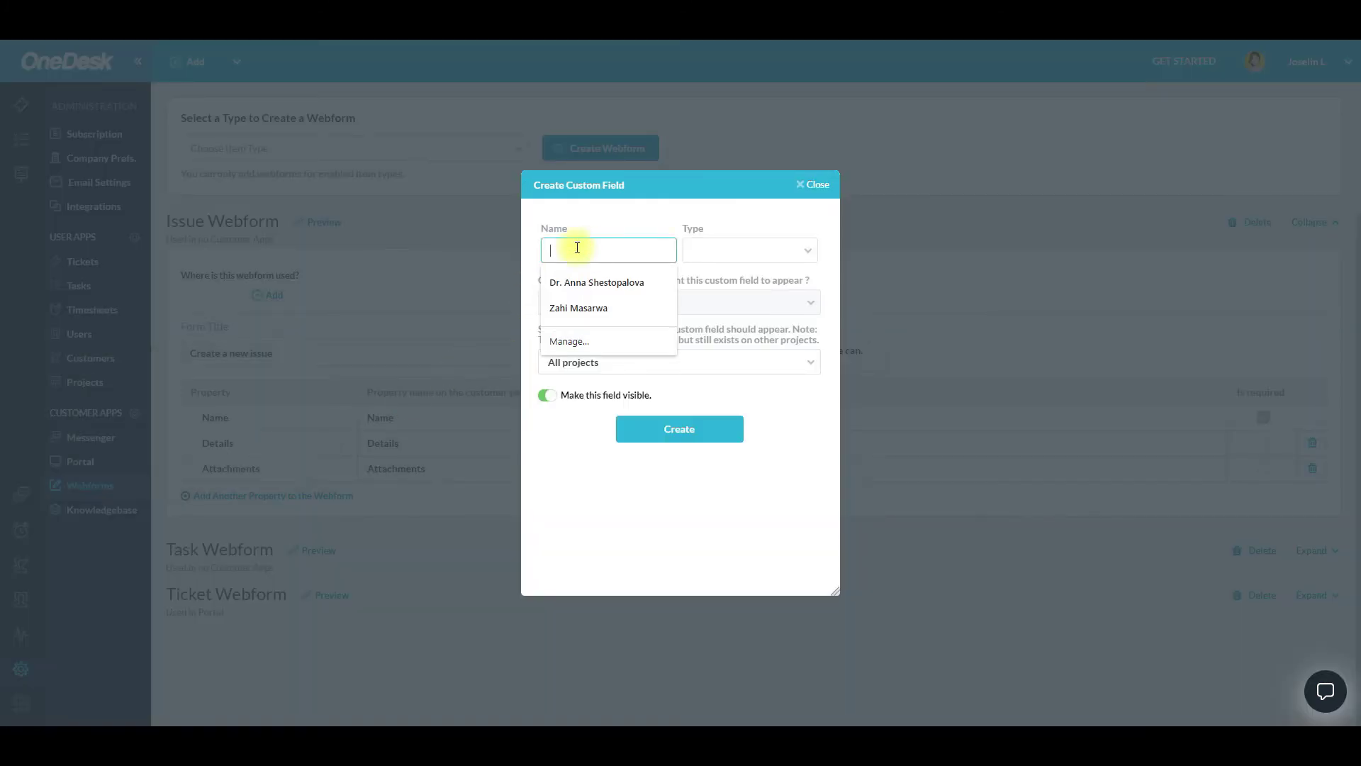
text(Phone Number)
click(751, 250)
click(721, 298)
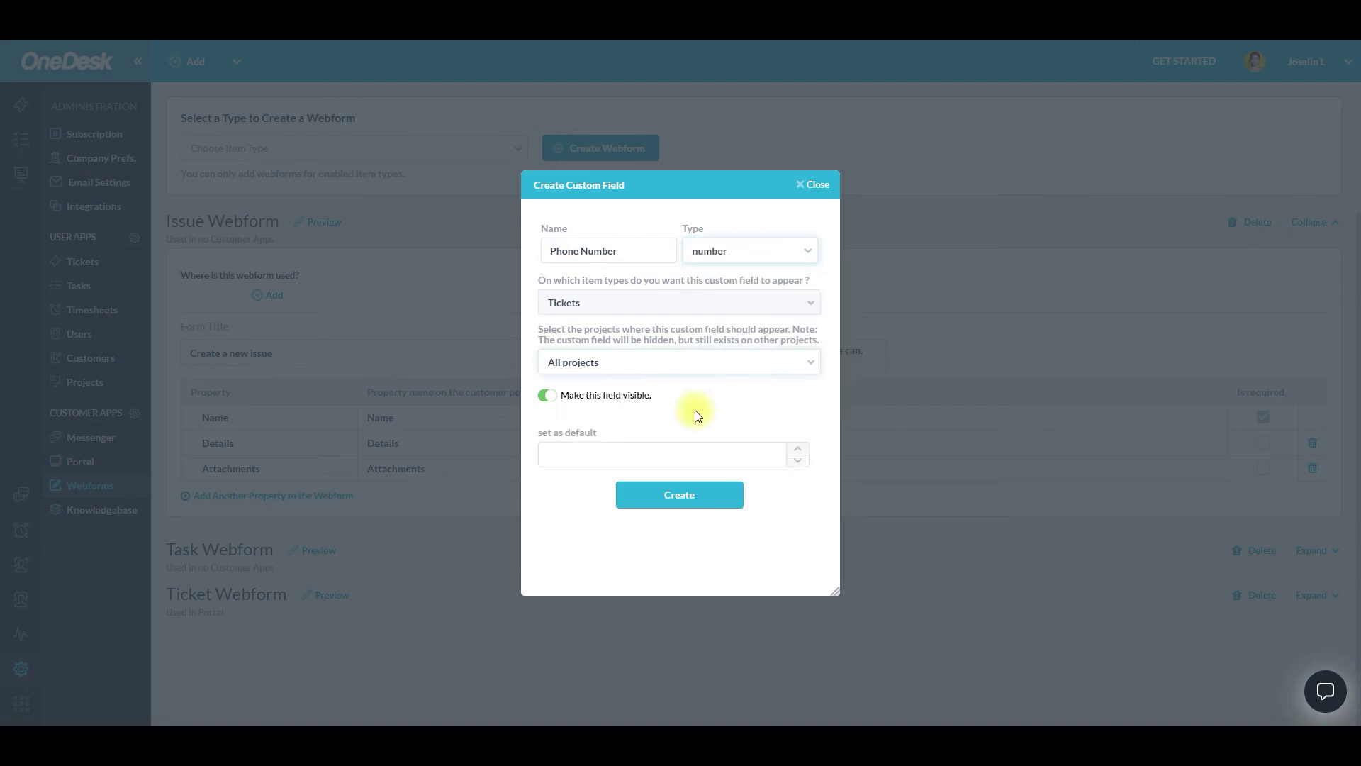
click(679, 495)
click(1264, 443)
click(1263, 468)
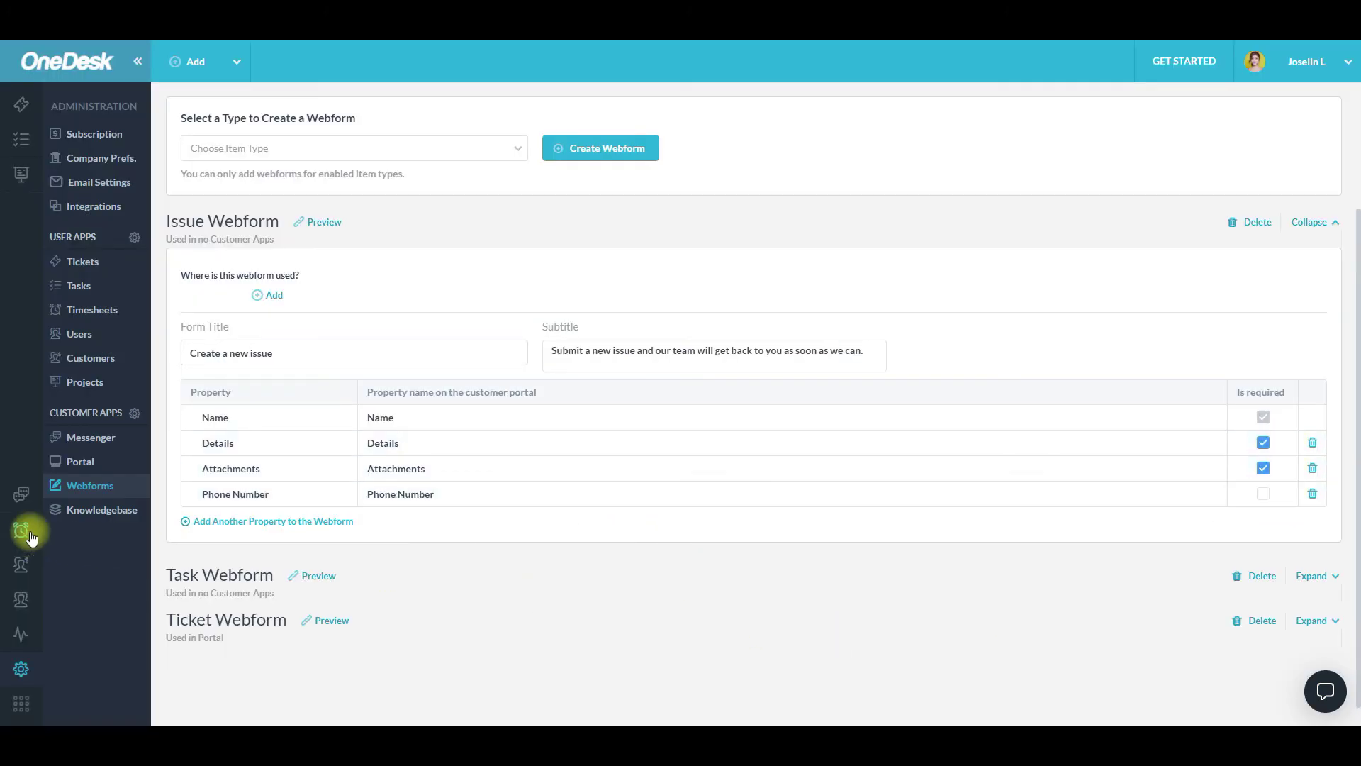
Review the Knowledgebase app's displayed features and its appearance options
click(86, 509)
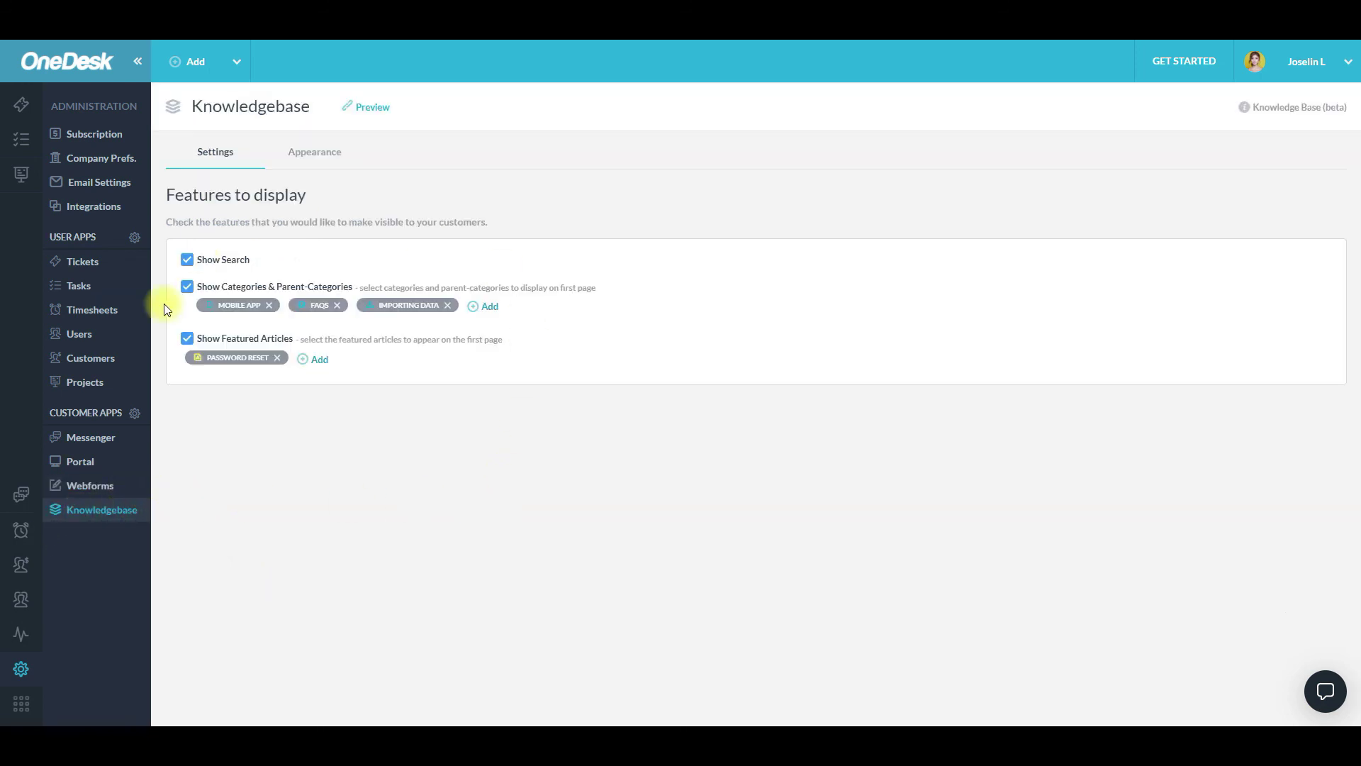
click(306, 163)
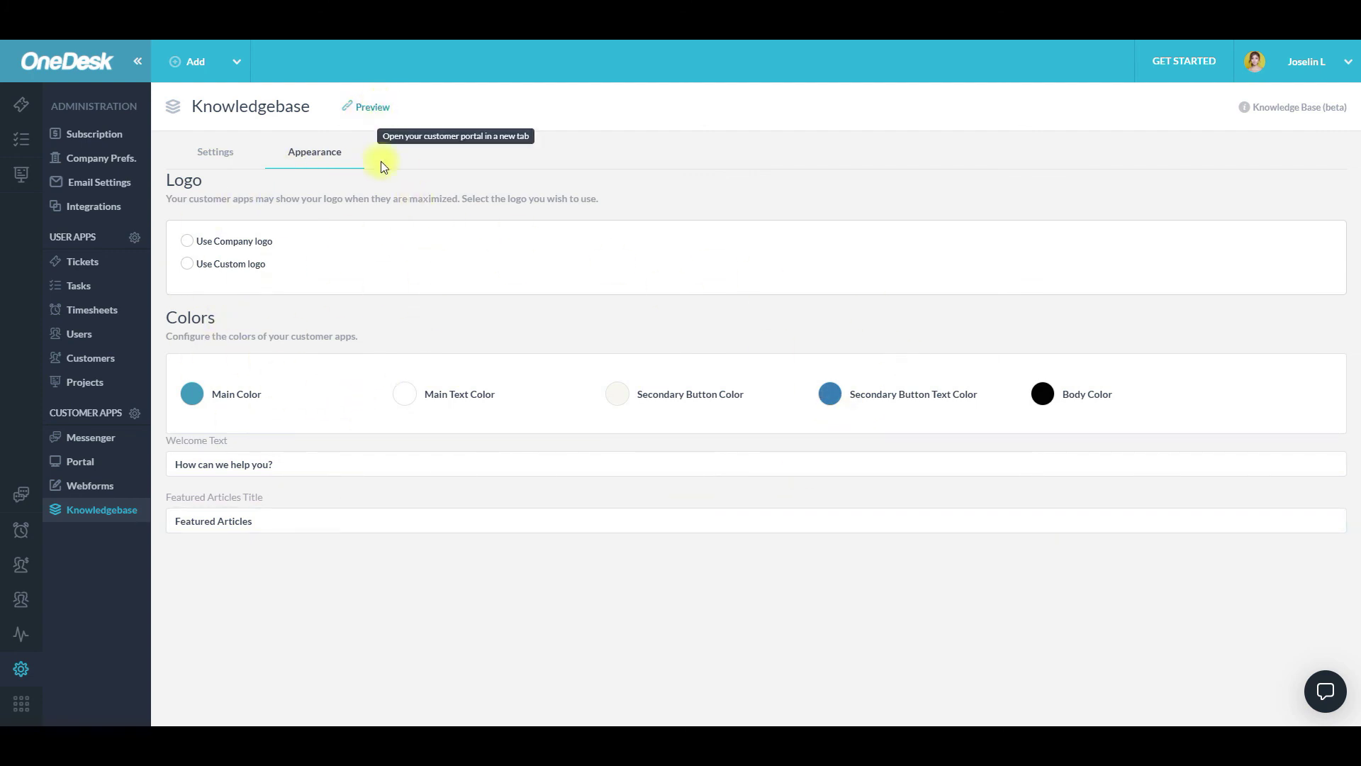
Compare the yearly and monthly subscription plans, and return to the Projects application
click(101, 134)
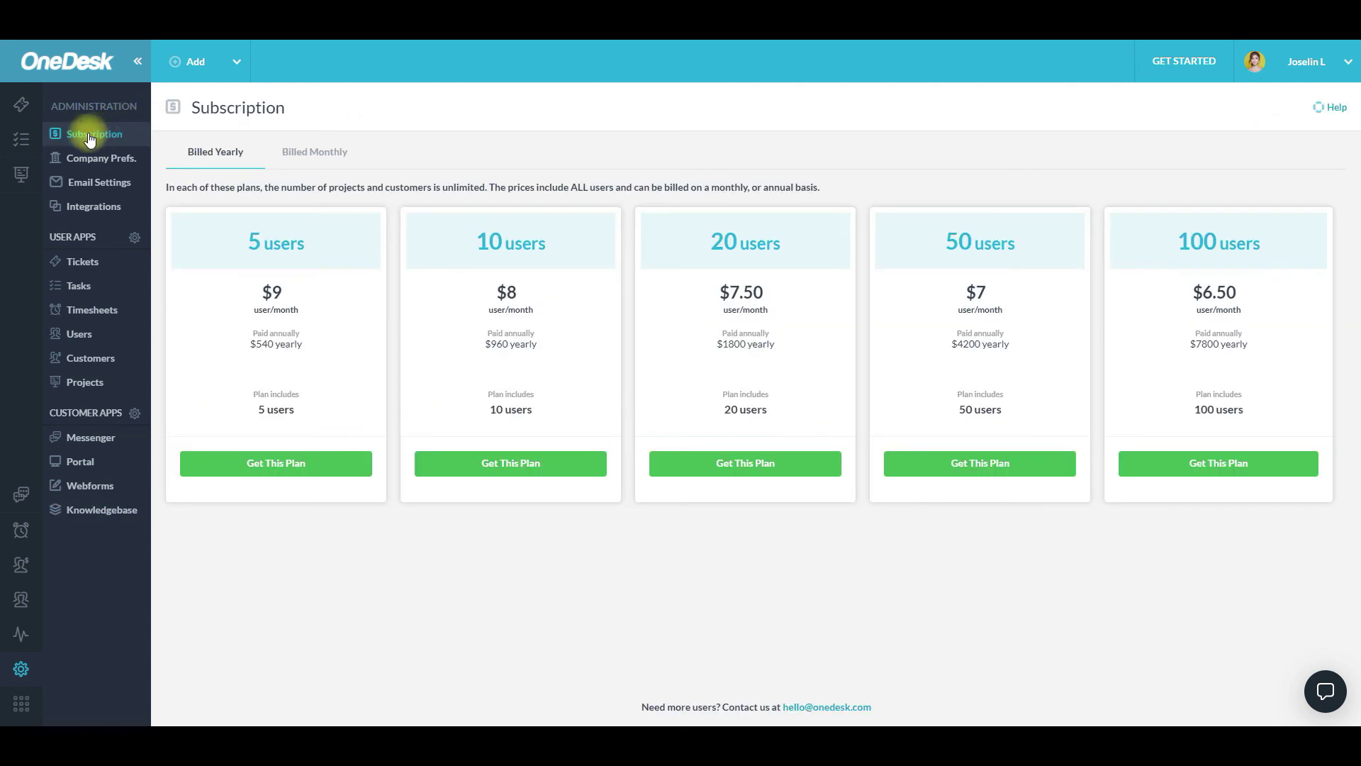
click(295, 157)
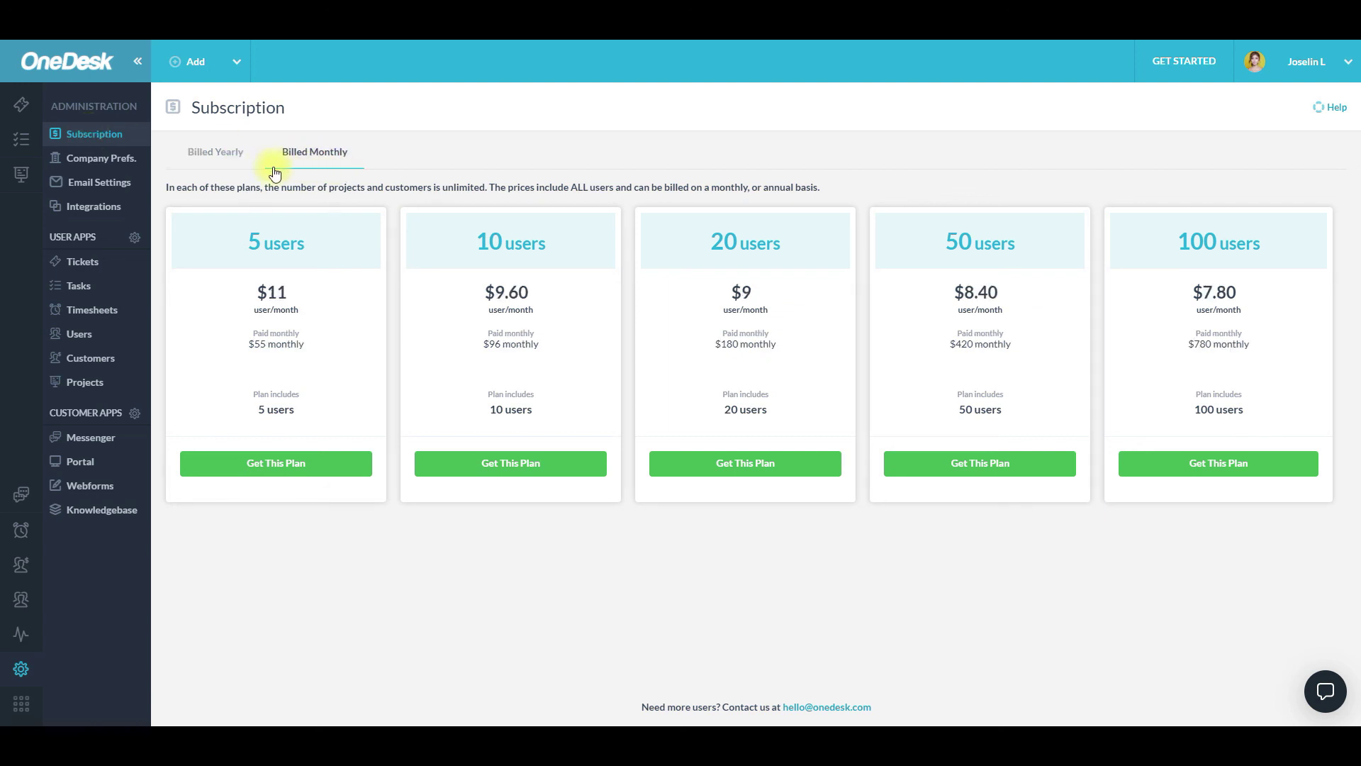
click(237, 165)
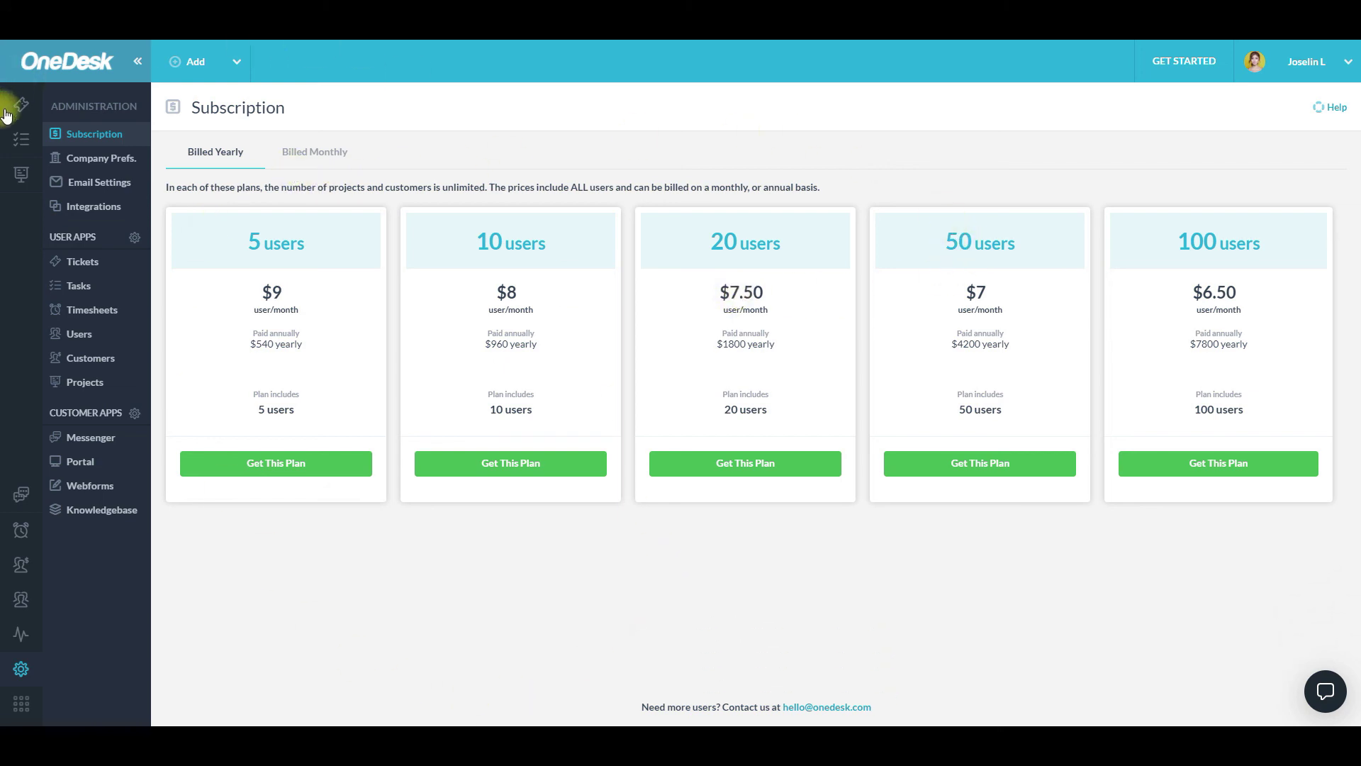
click(18, 182)
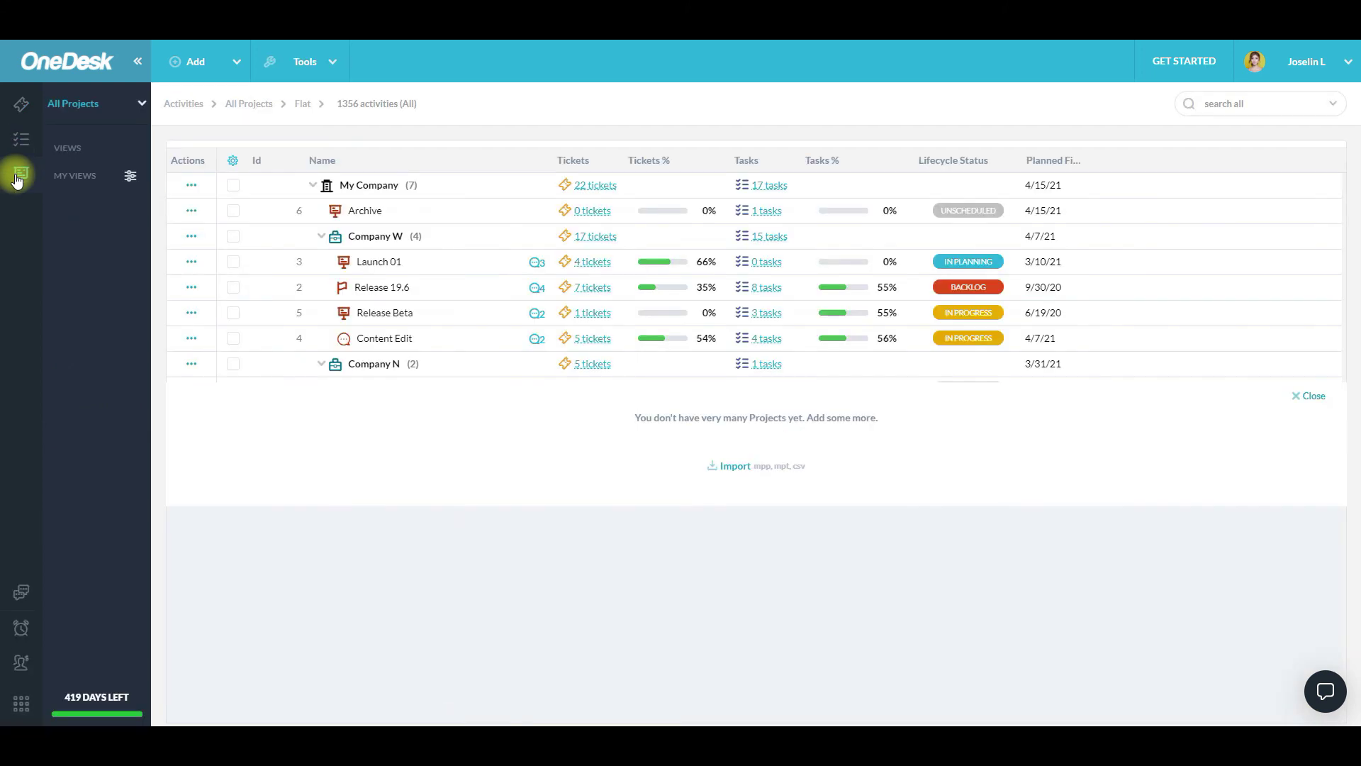